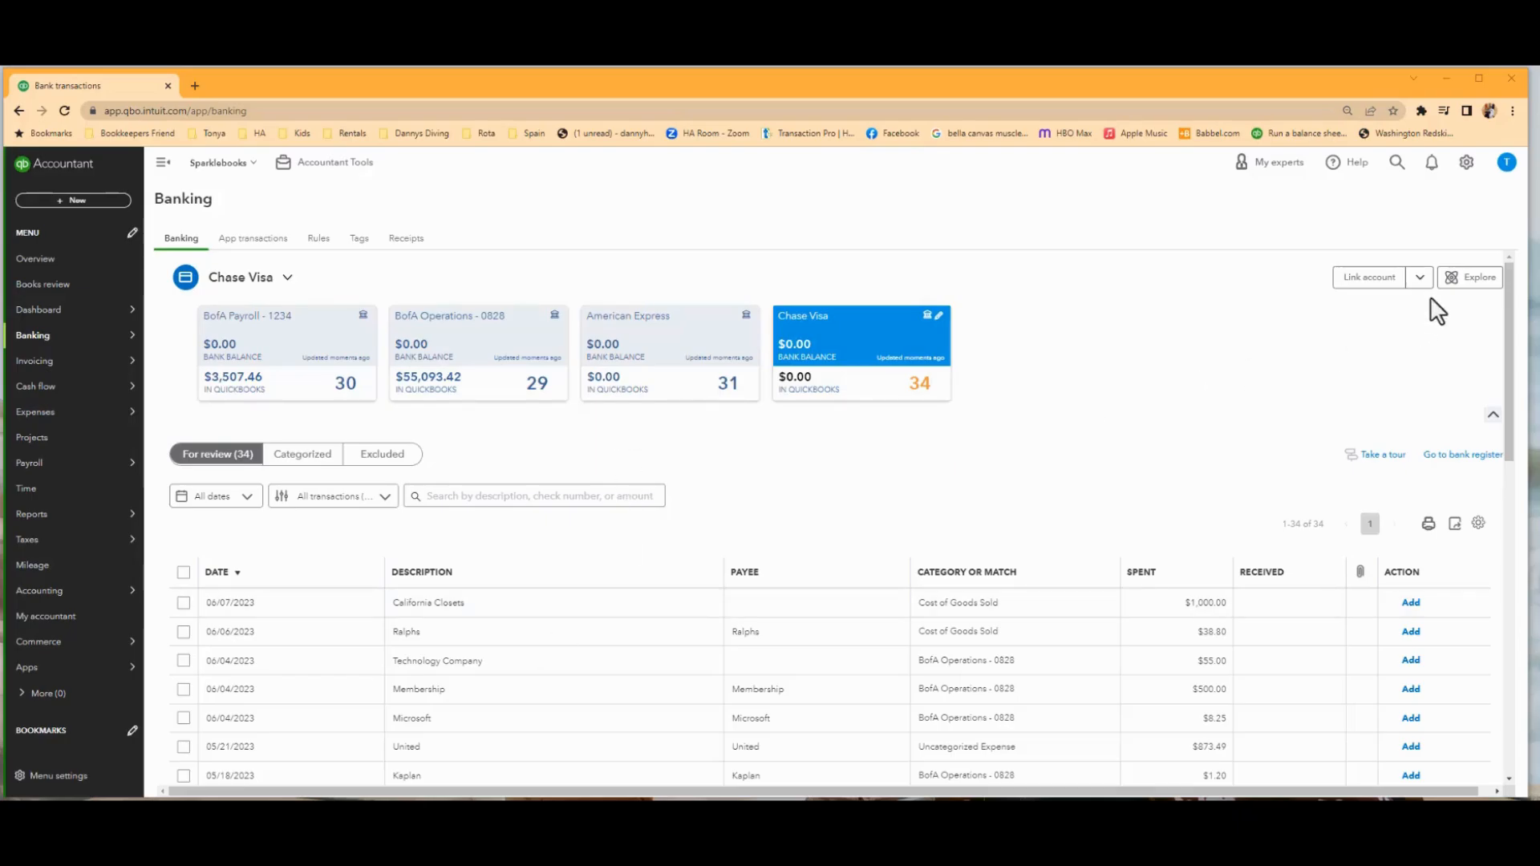
Start a manual bank transaction upload and choose Bank_of America 1234.csv as the file to import.
click(1419, 277)
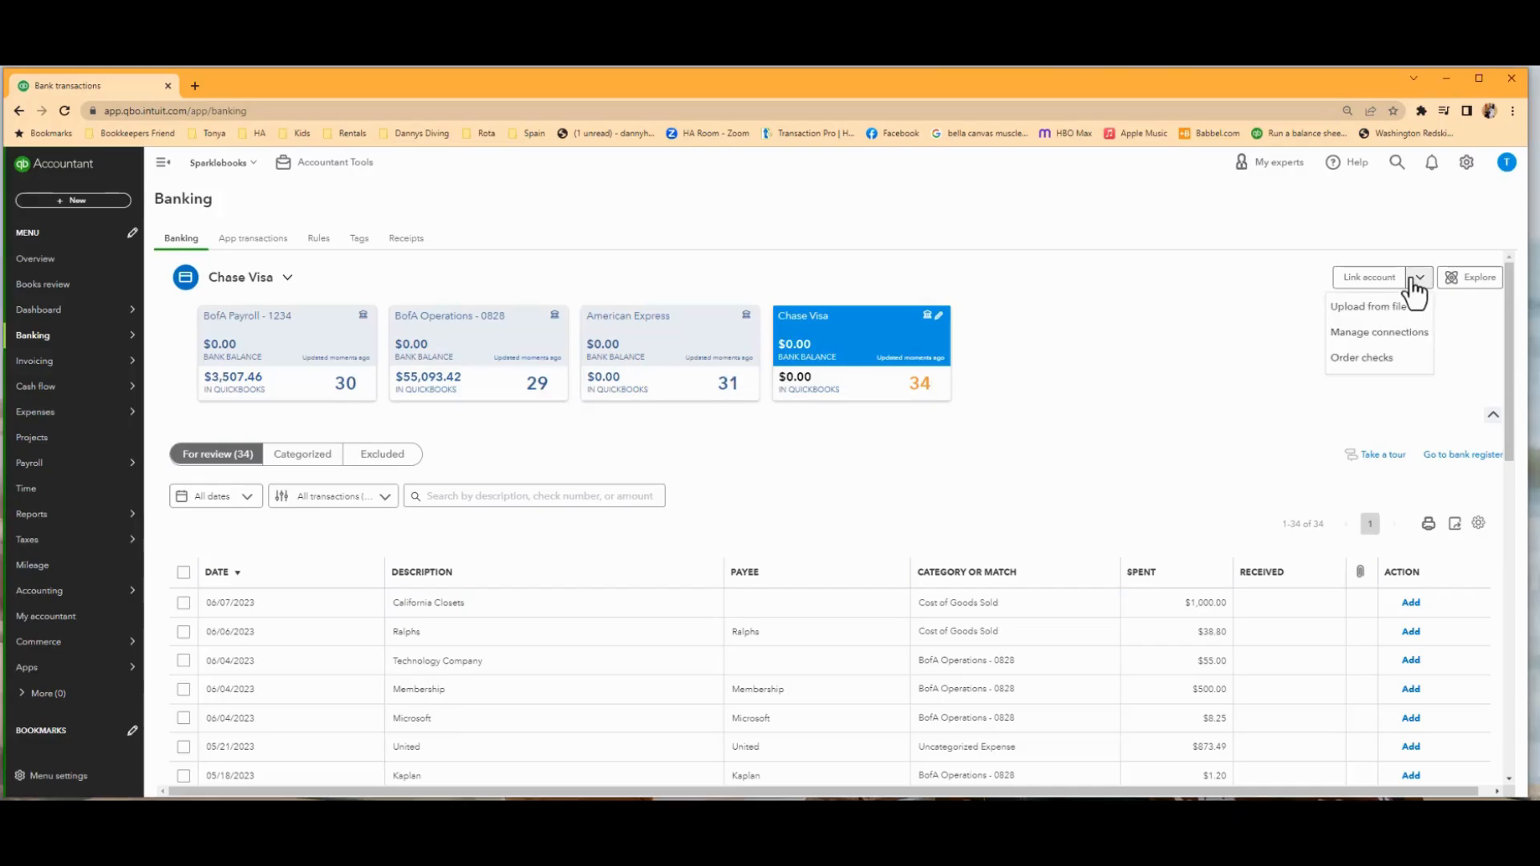
click(1345, 310)
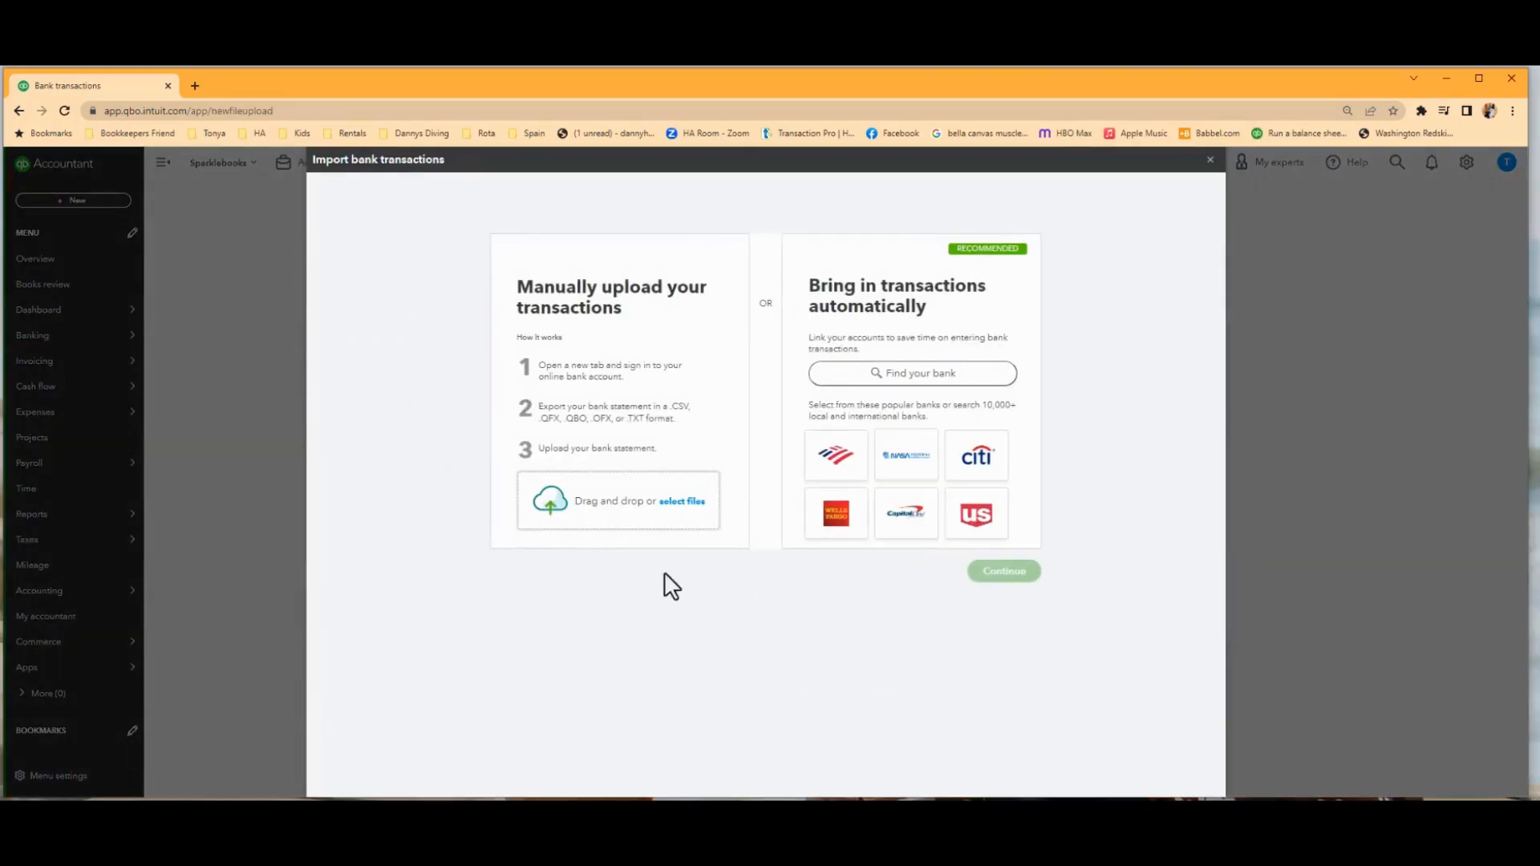
click(646, 515)
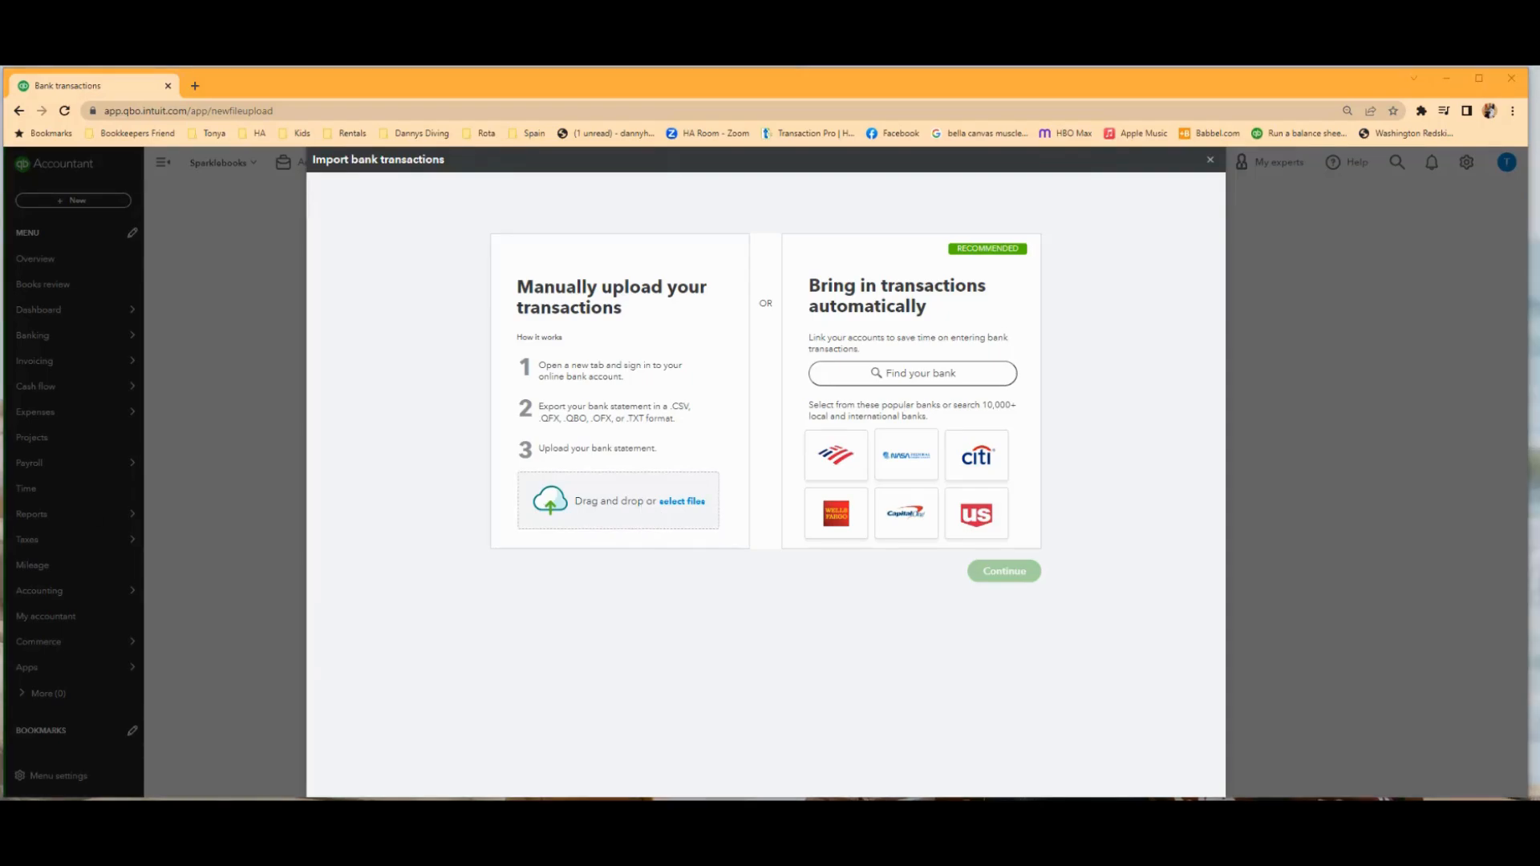
key(Return)
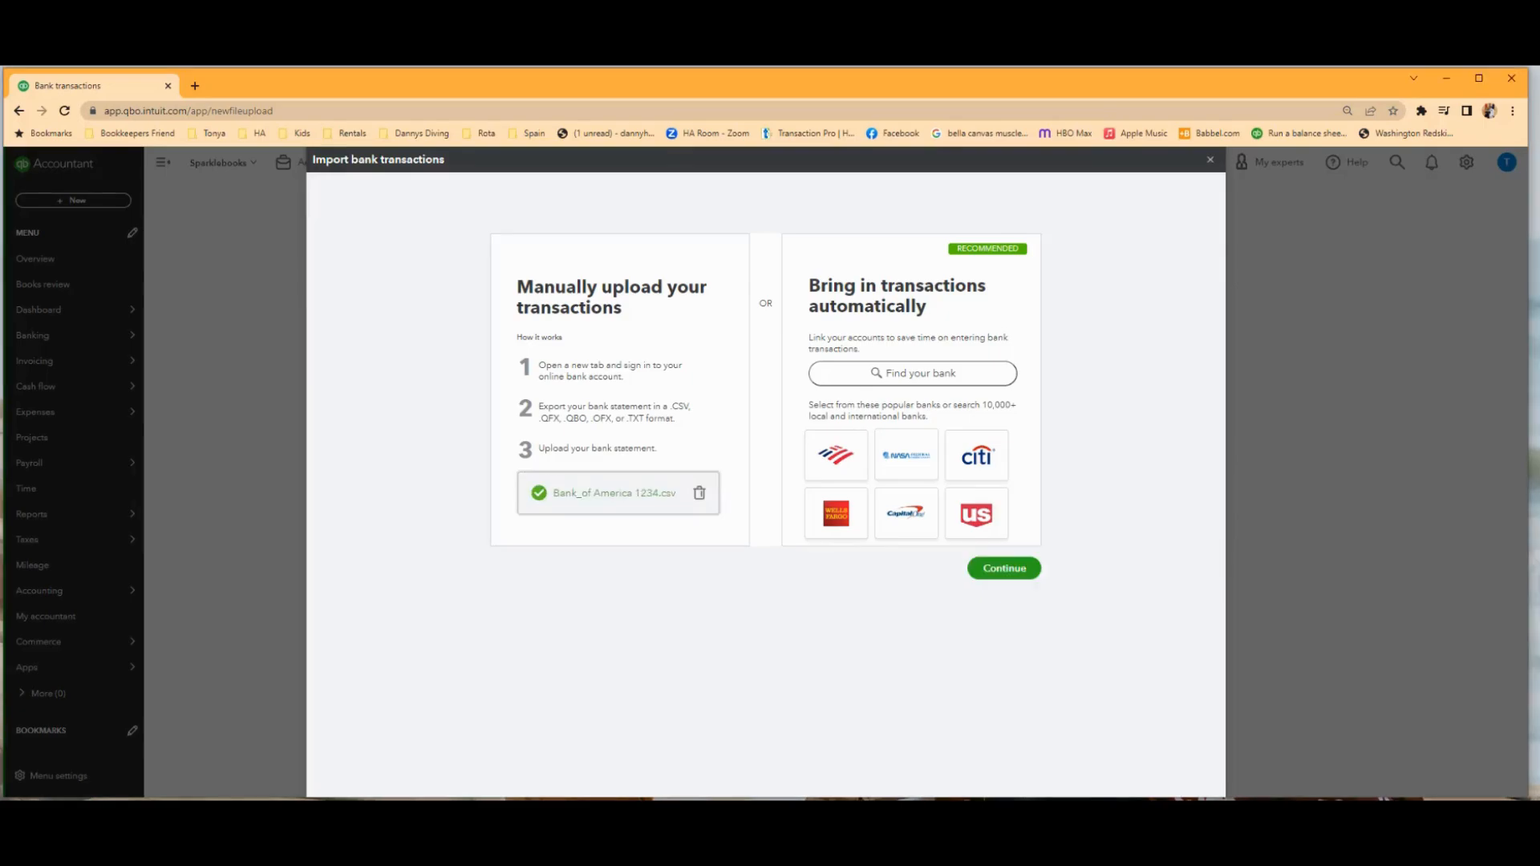
click(995, 570)
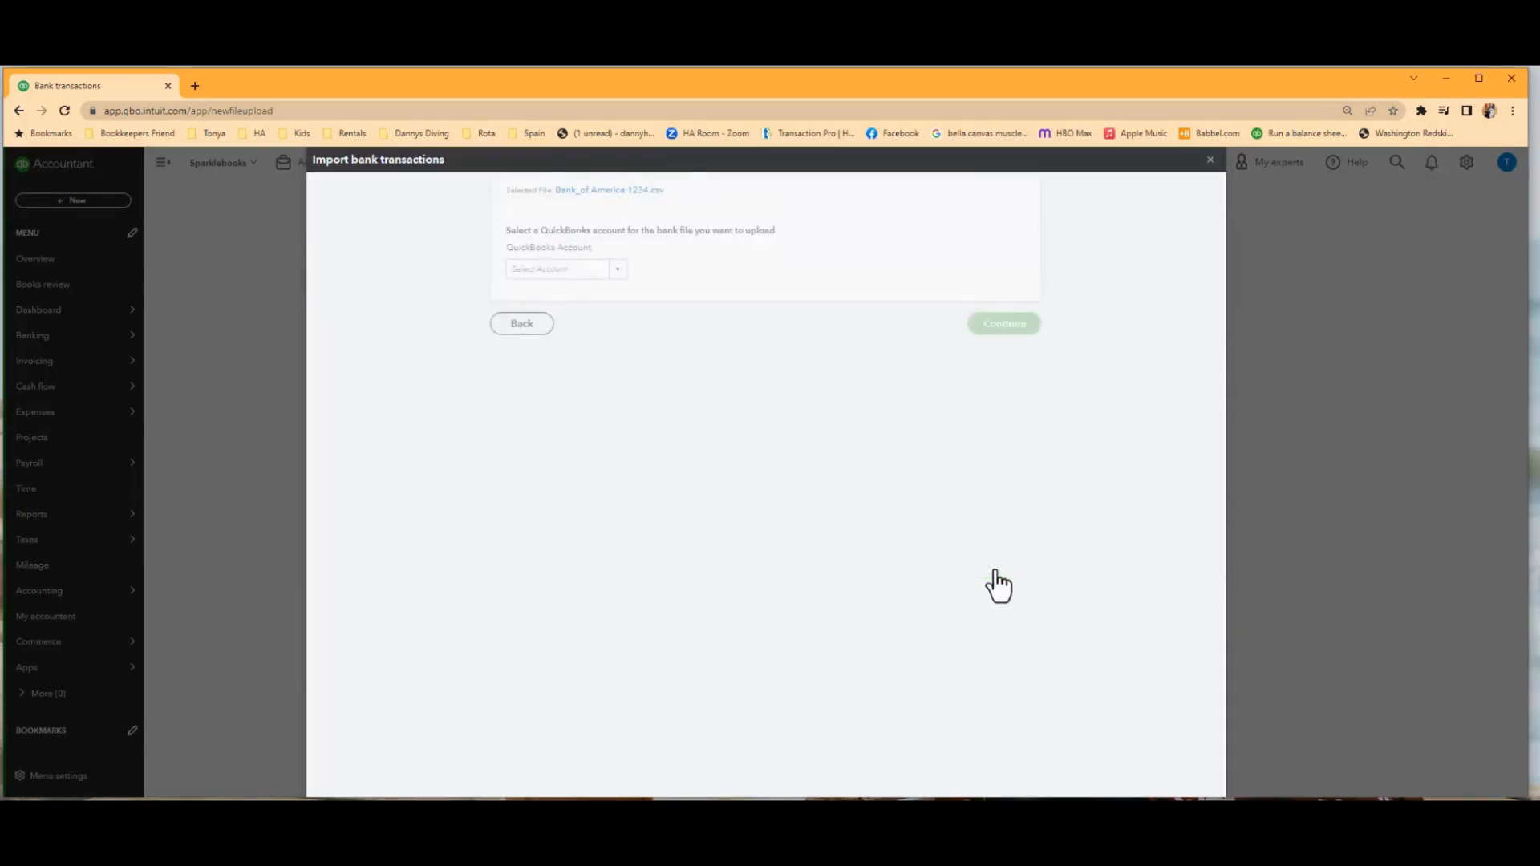
Assign the uploaded bank file to the existing BofA Payroll account in QuickBooks.
click(622, 387)
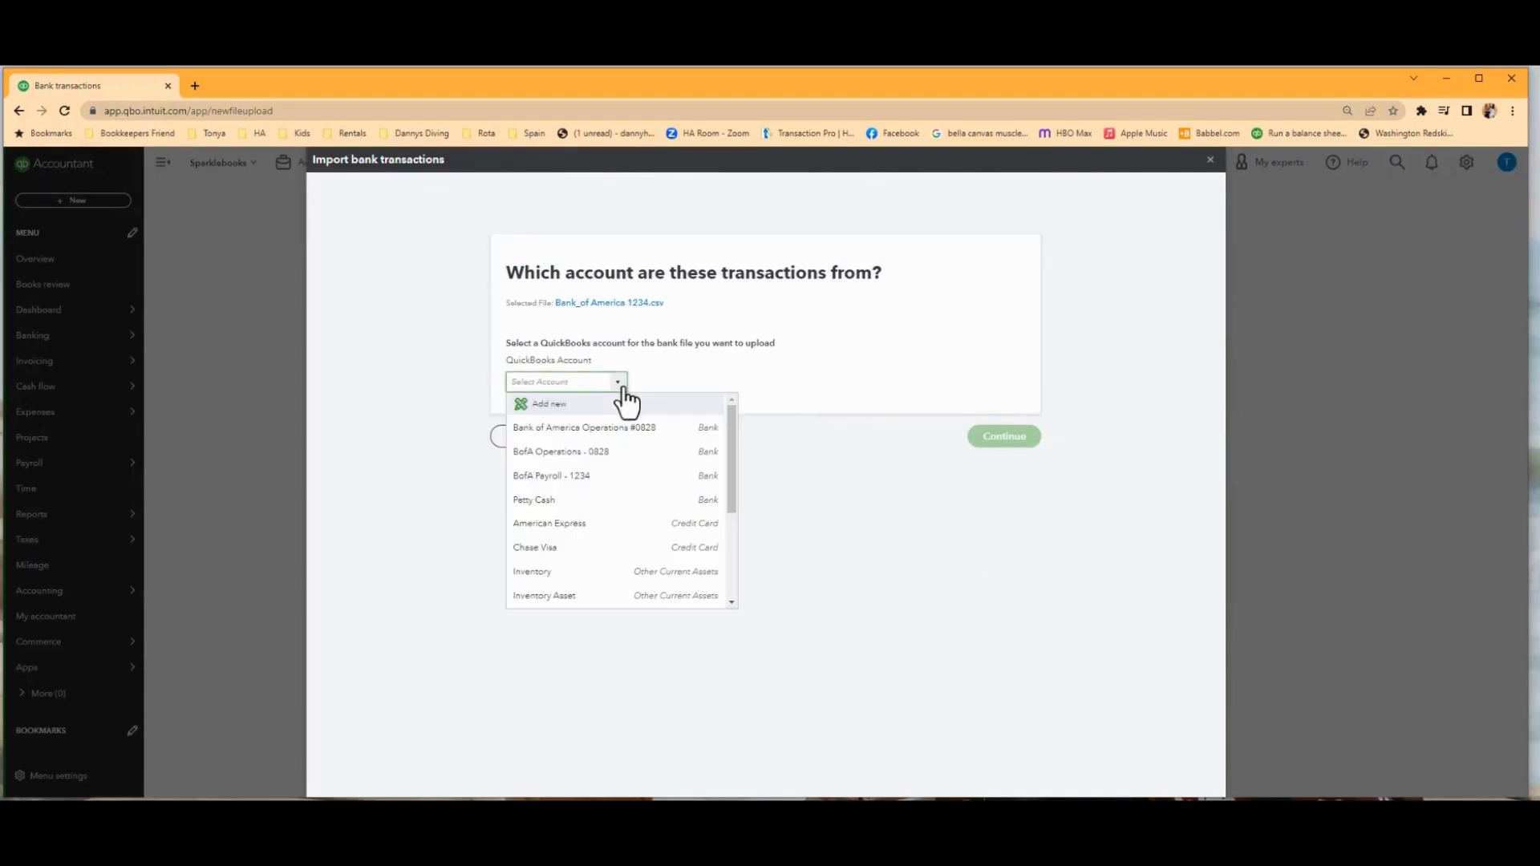
click(552, 480)
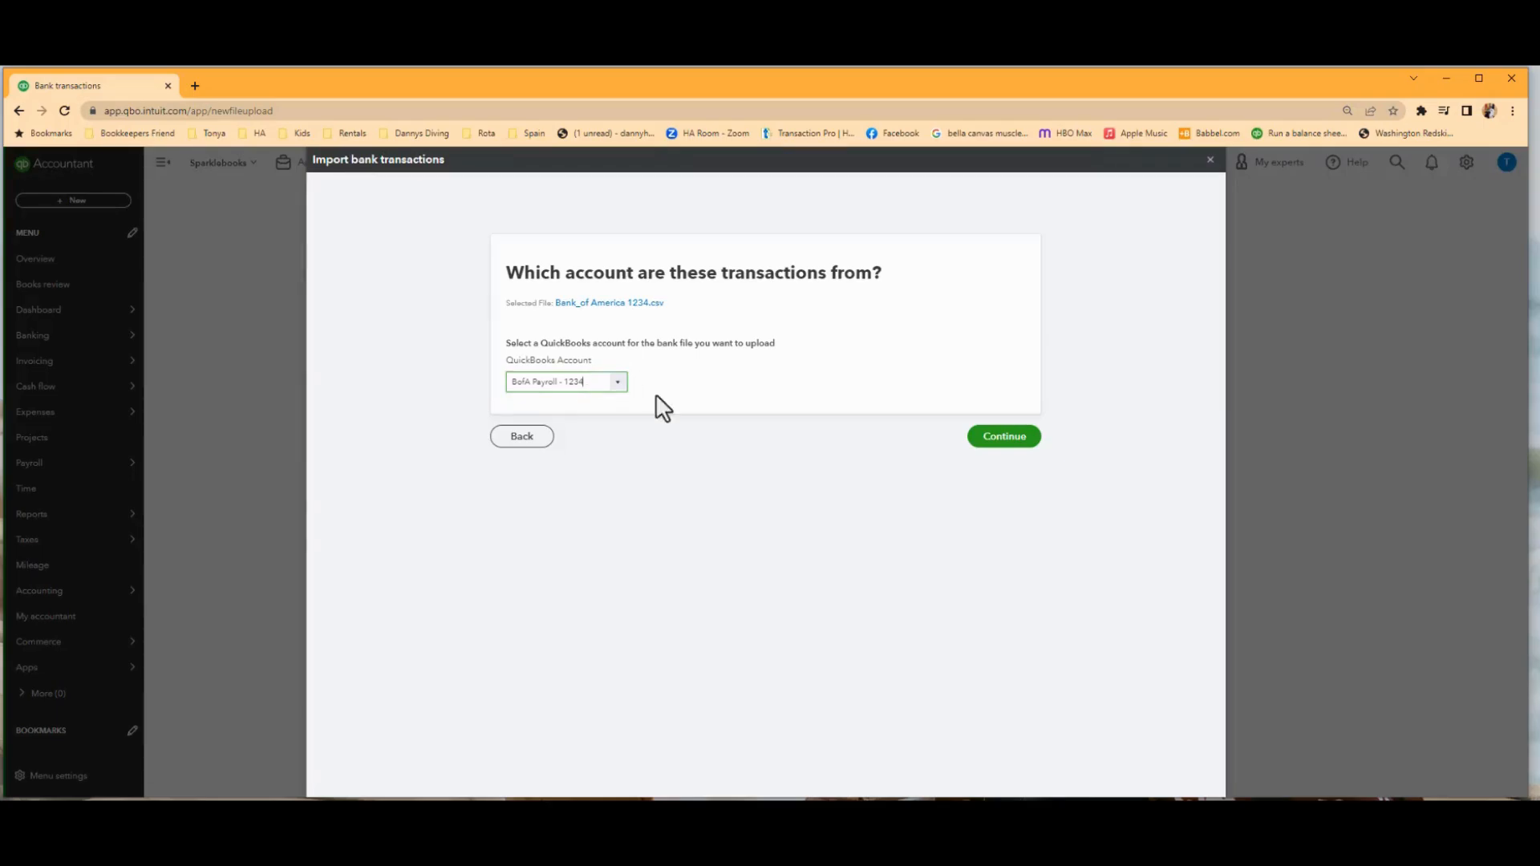
click(1006, 439)
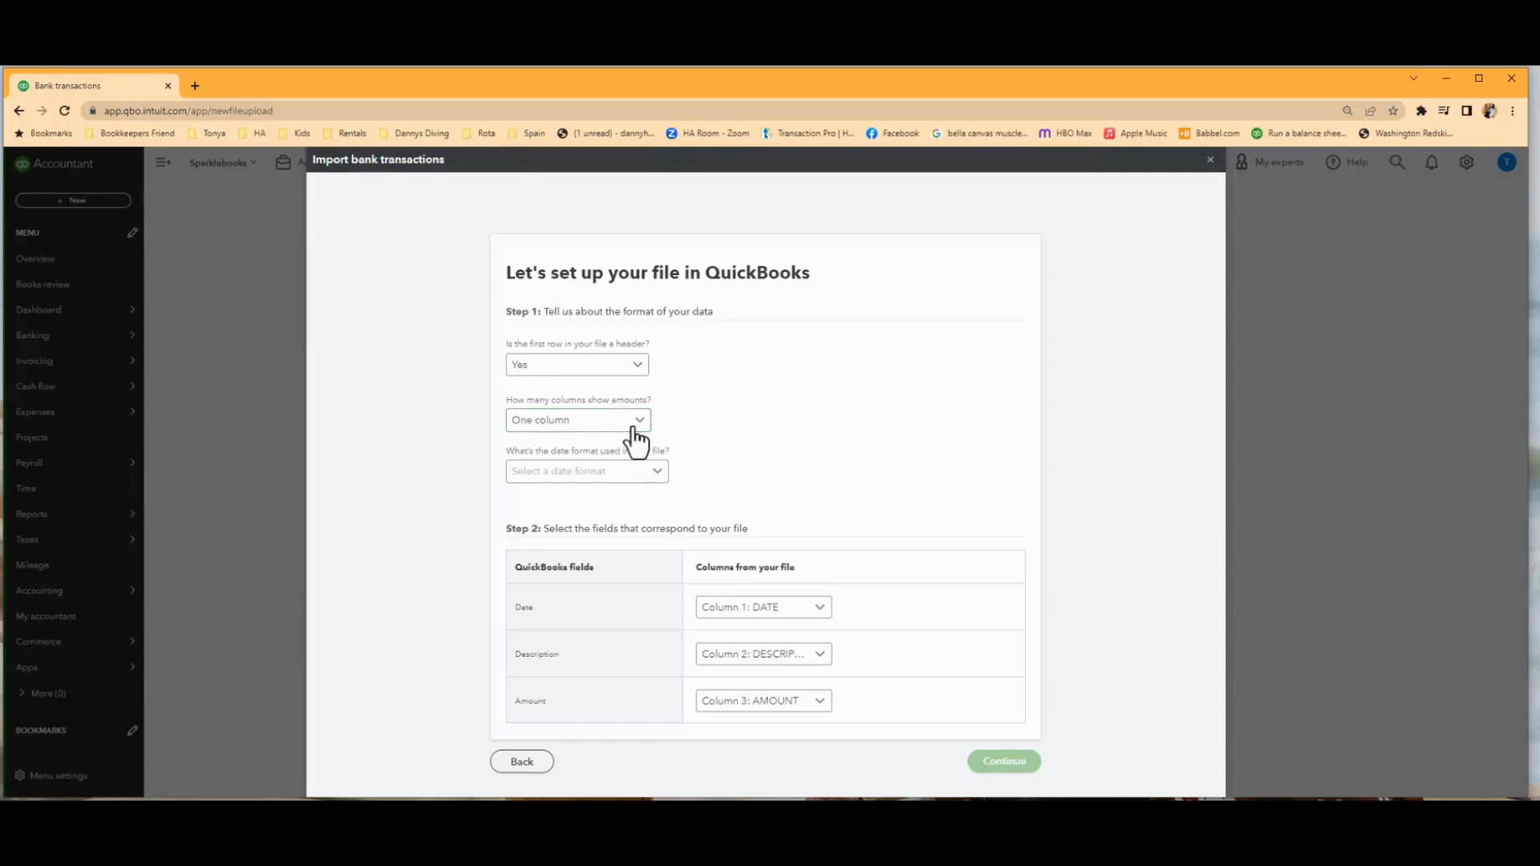
Set the file's date format to MM/dd/yyyy and accept the Date, Description and Amount column mapping.
click(653, 477)
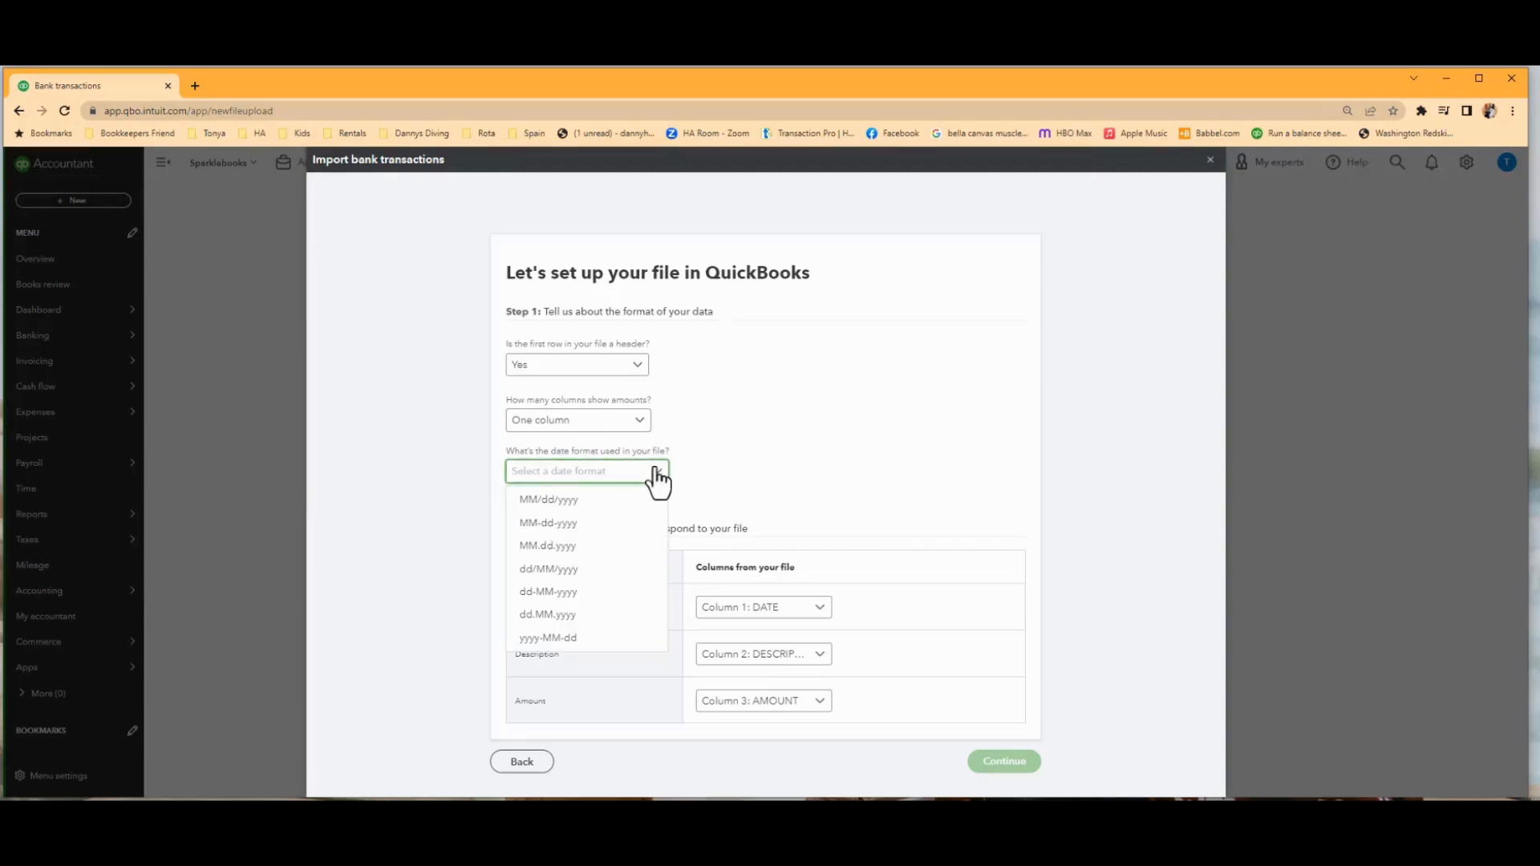
click(579, 517)
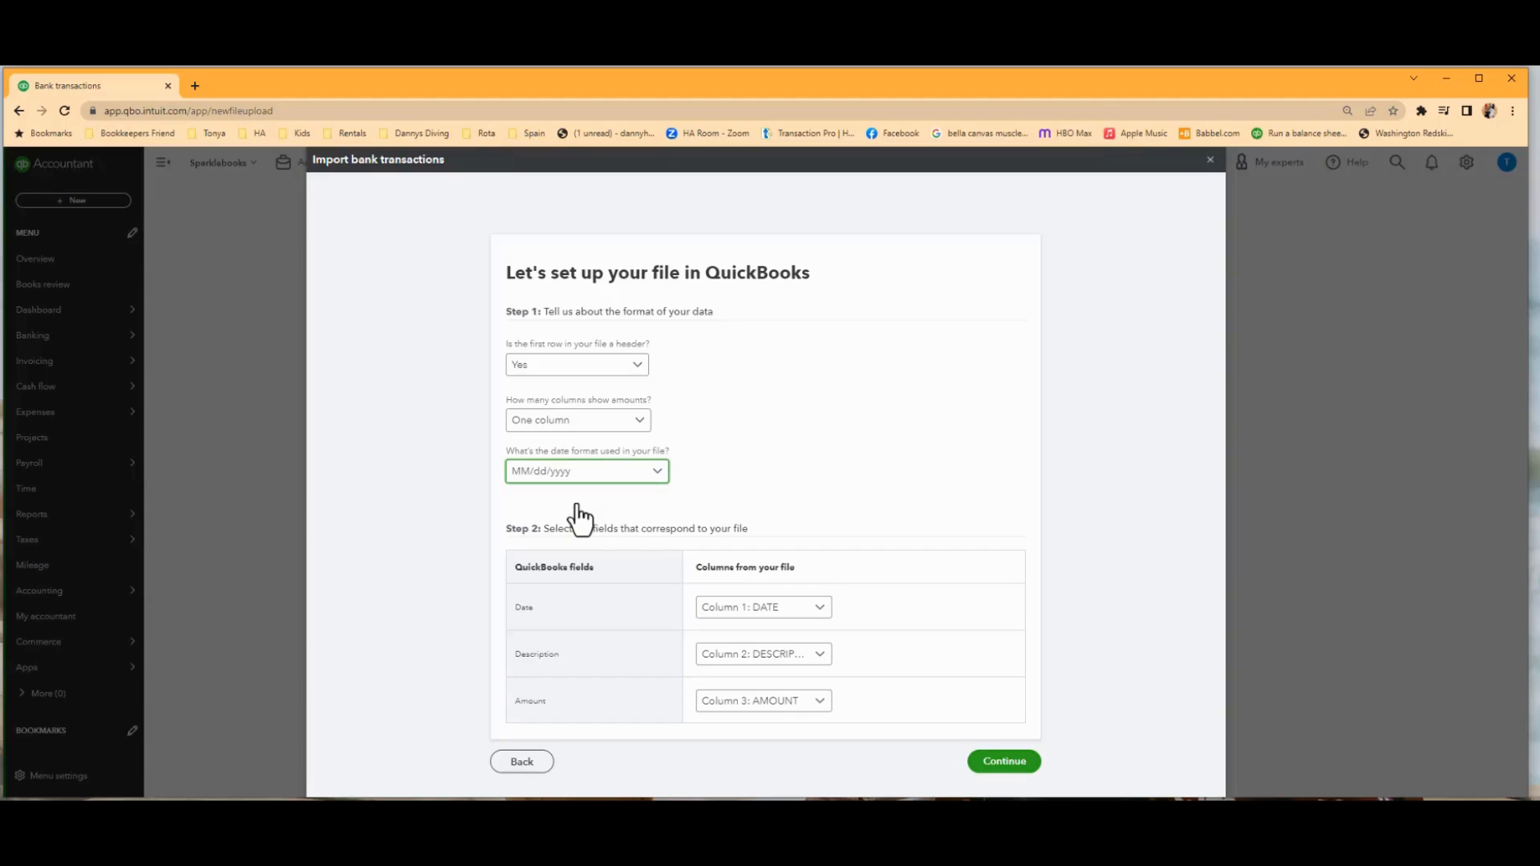
click(825, 611)
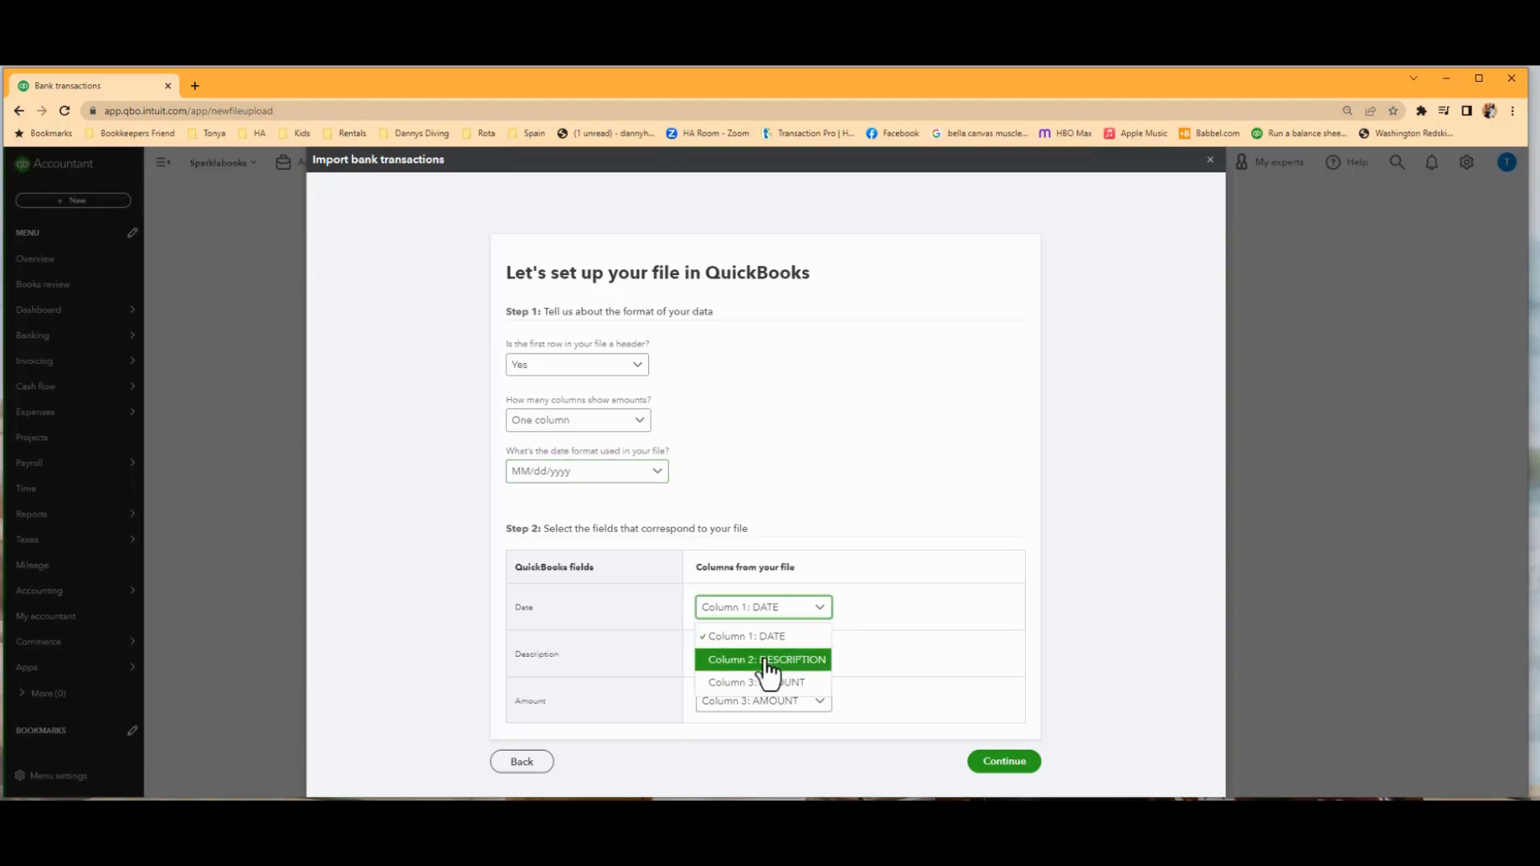
click(862, 498)
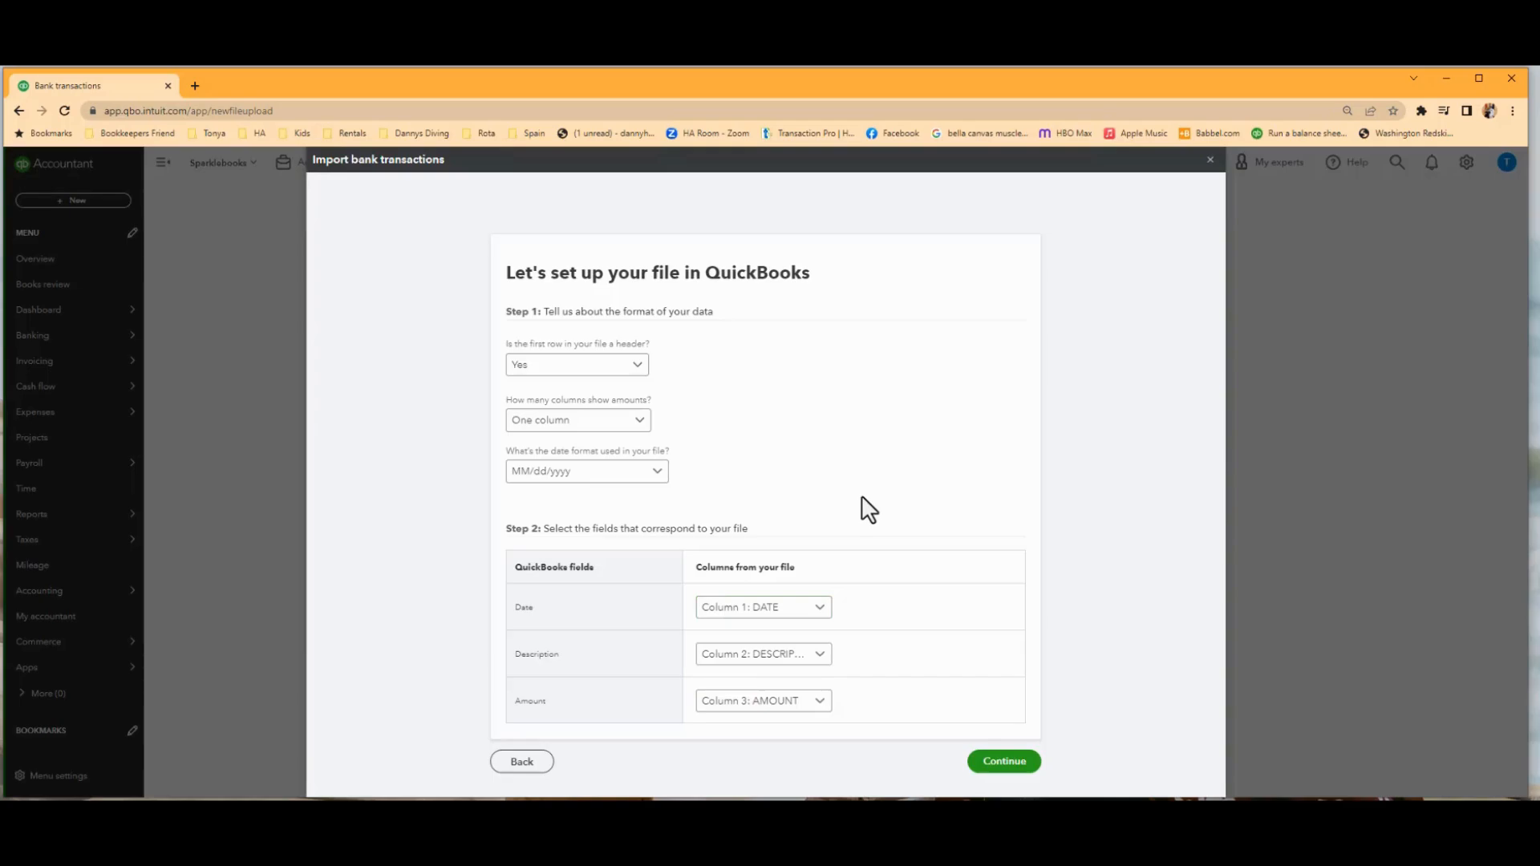
click(1004, 762)
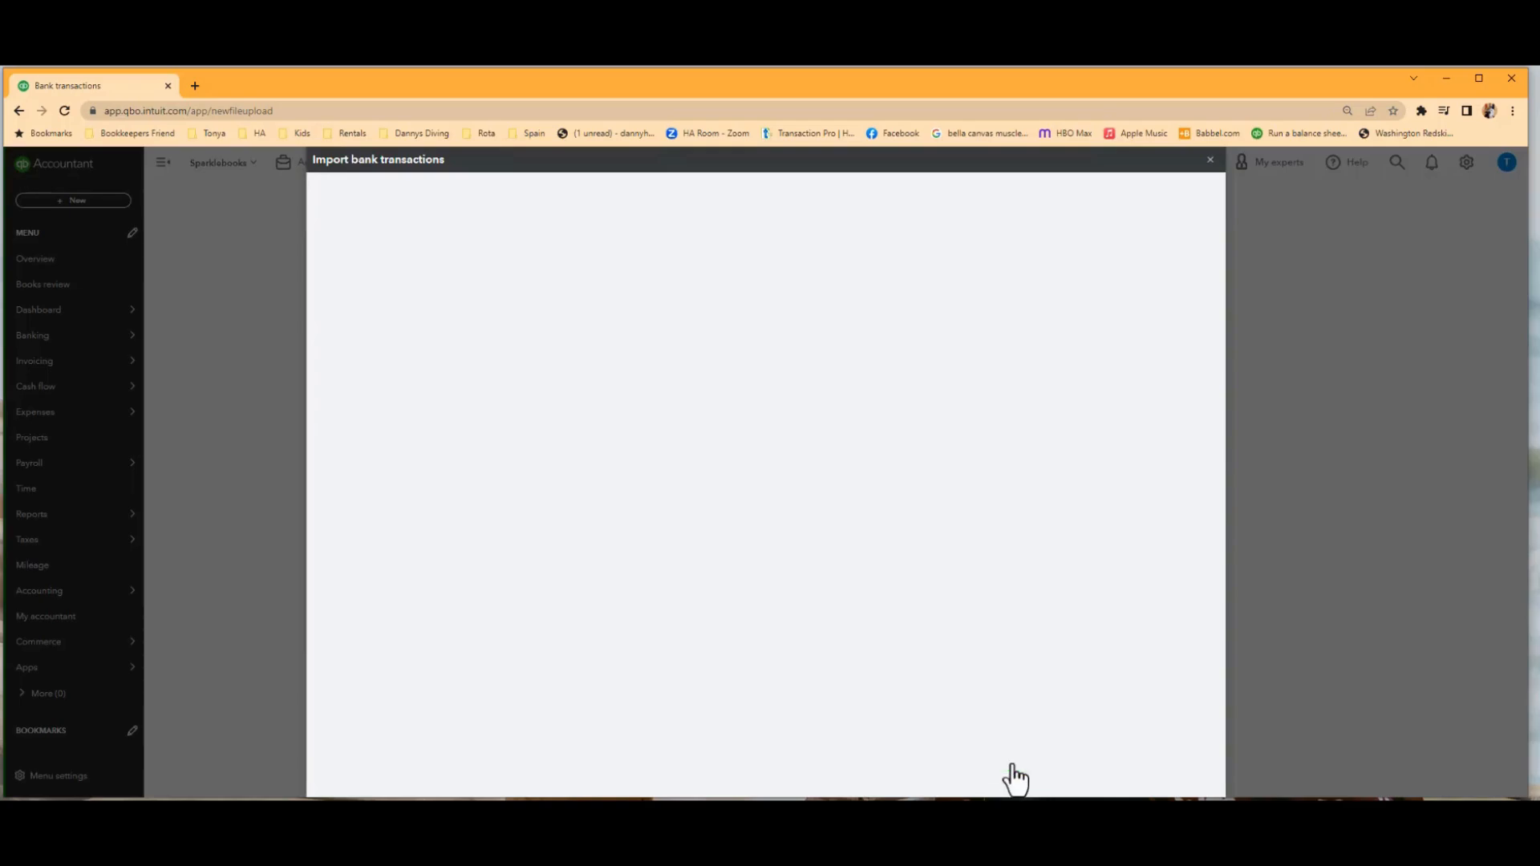
Select all transactions in the uploaded file and import them into the BofA Payroll account.
scroll(780, 458, down, 7)
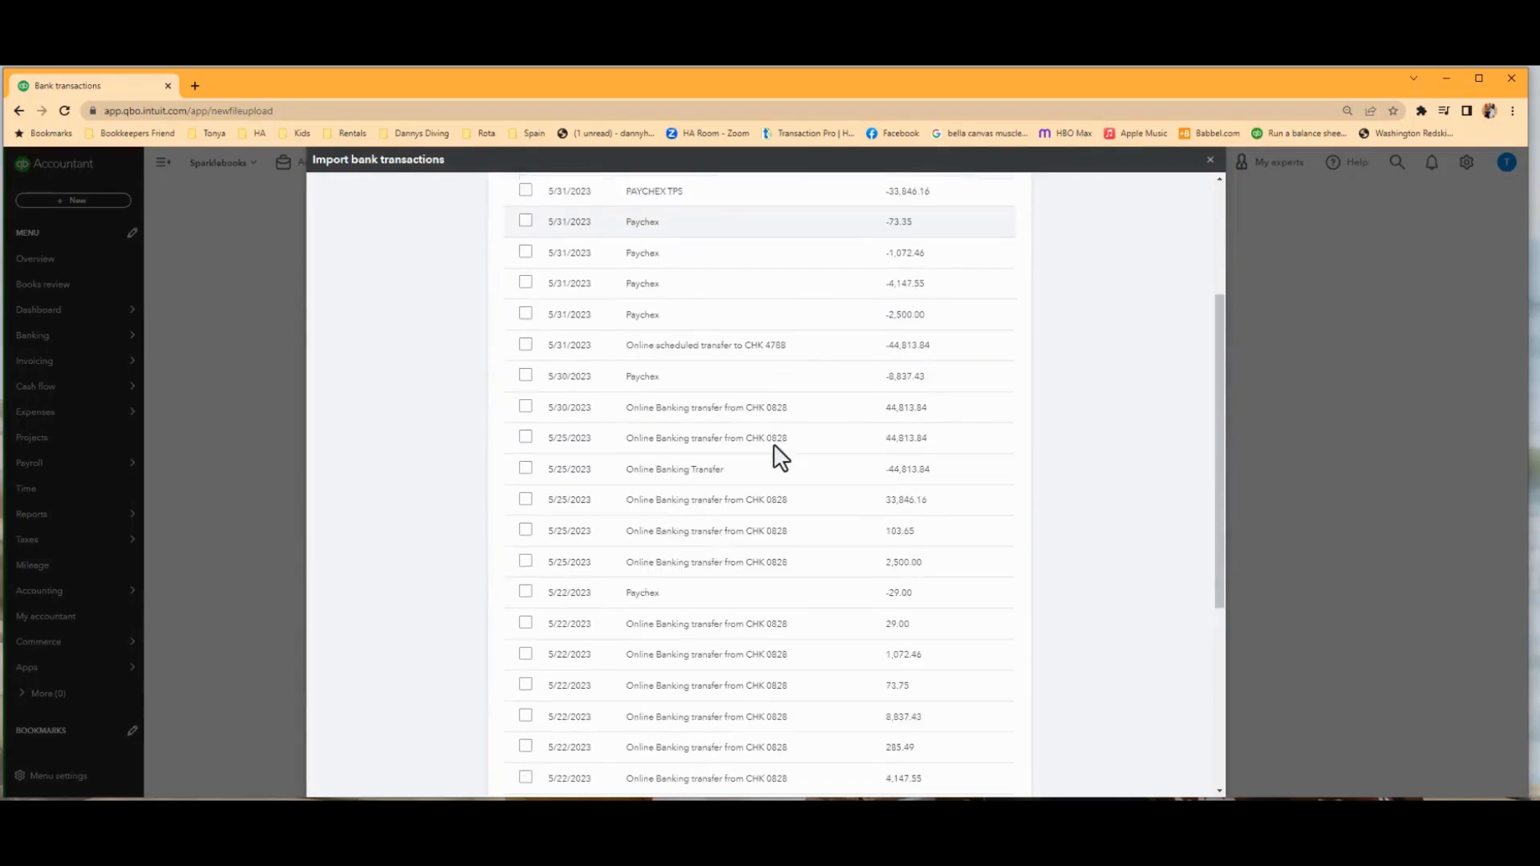
scroll(778, 453, up, 8)
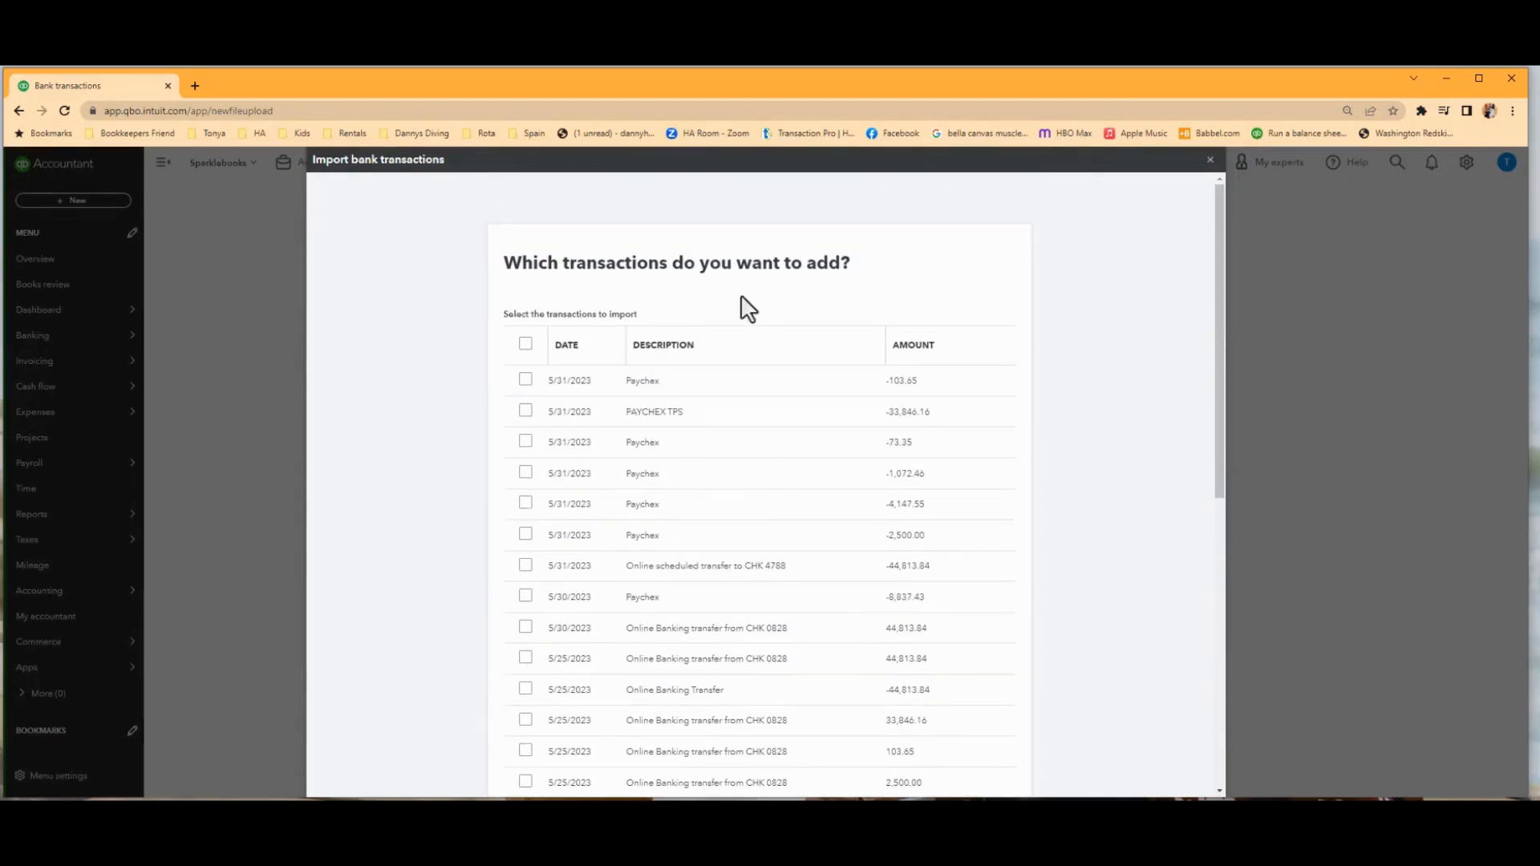
click(525, 345)
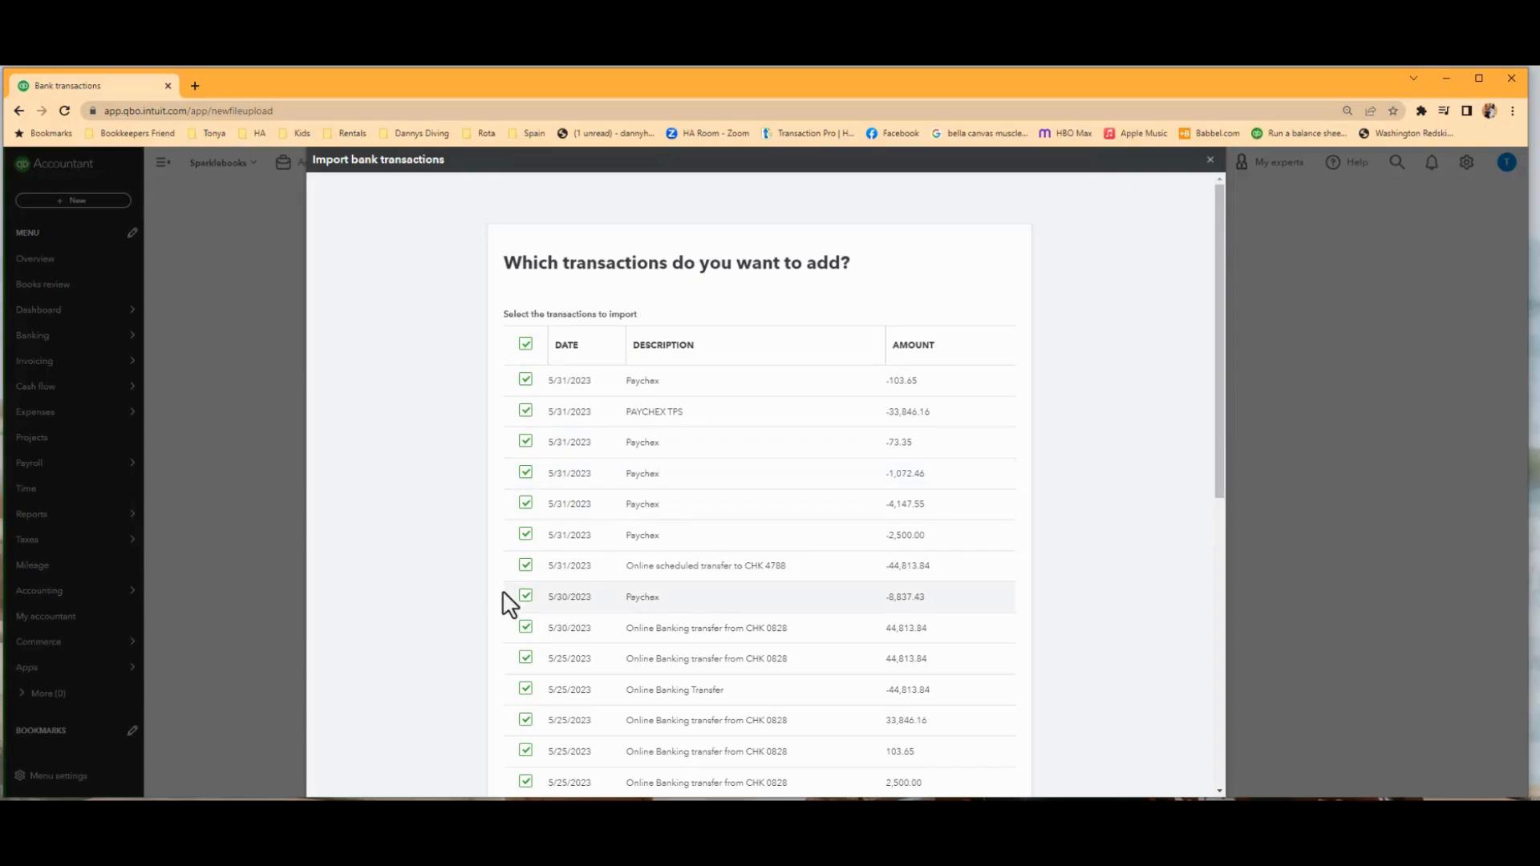
scroll(1073, 589, down, 8)
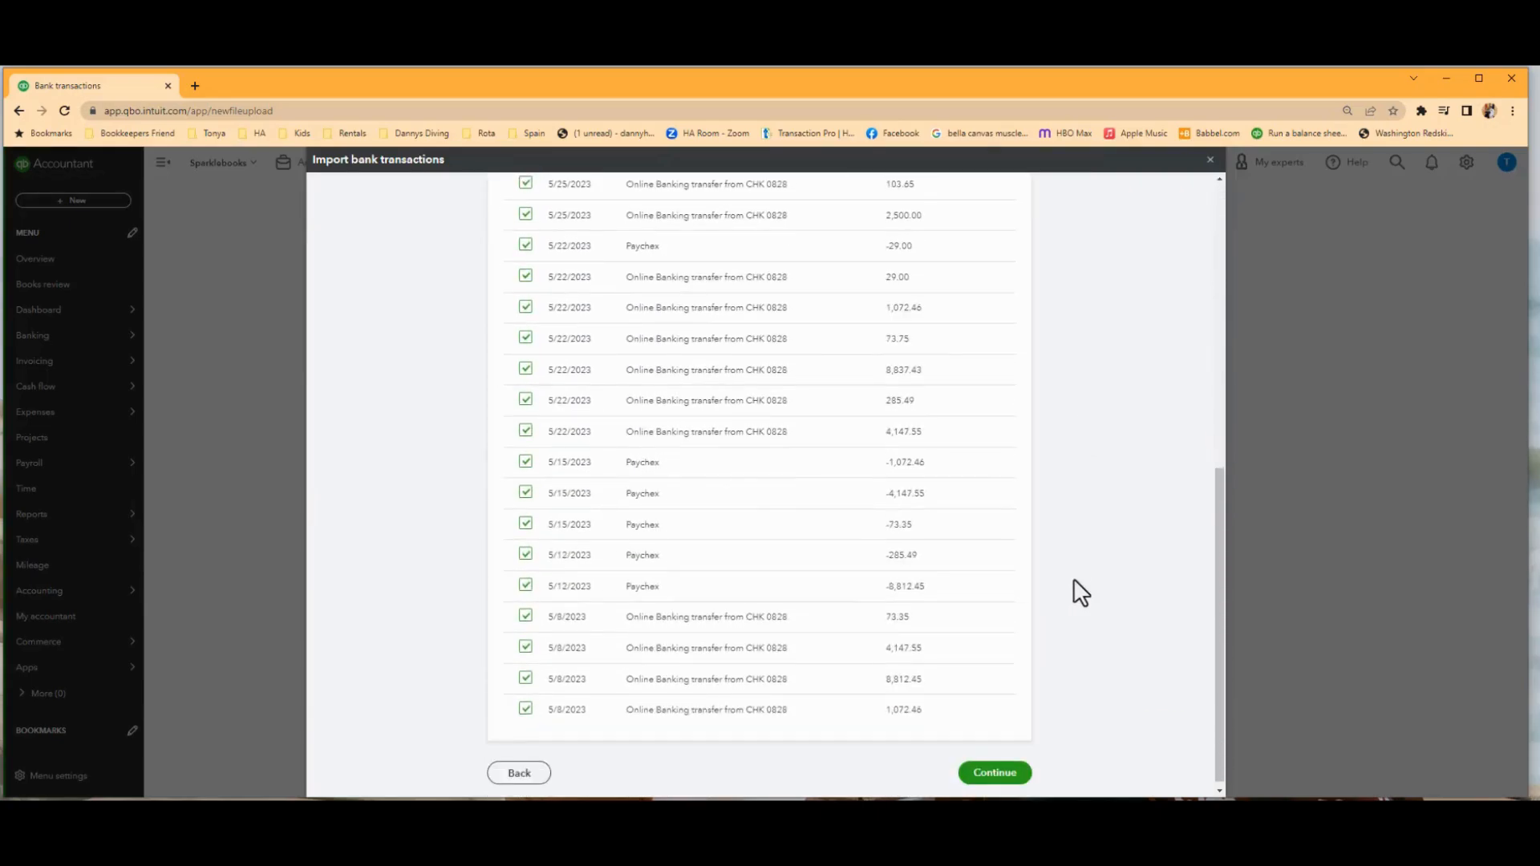
click(996, 769)
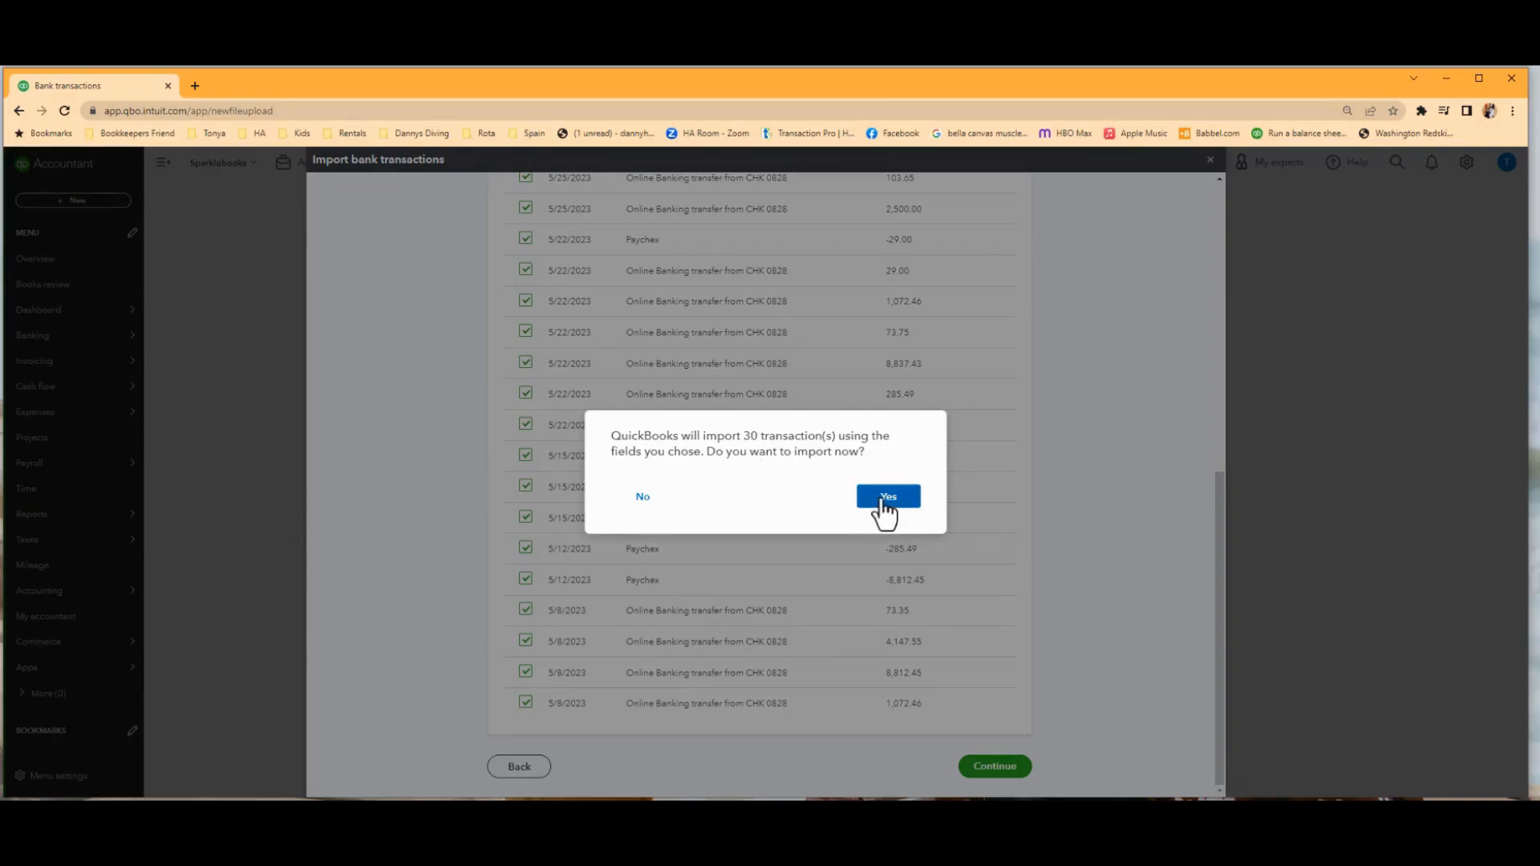
click(883, 500)
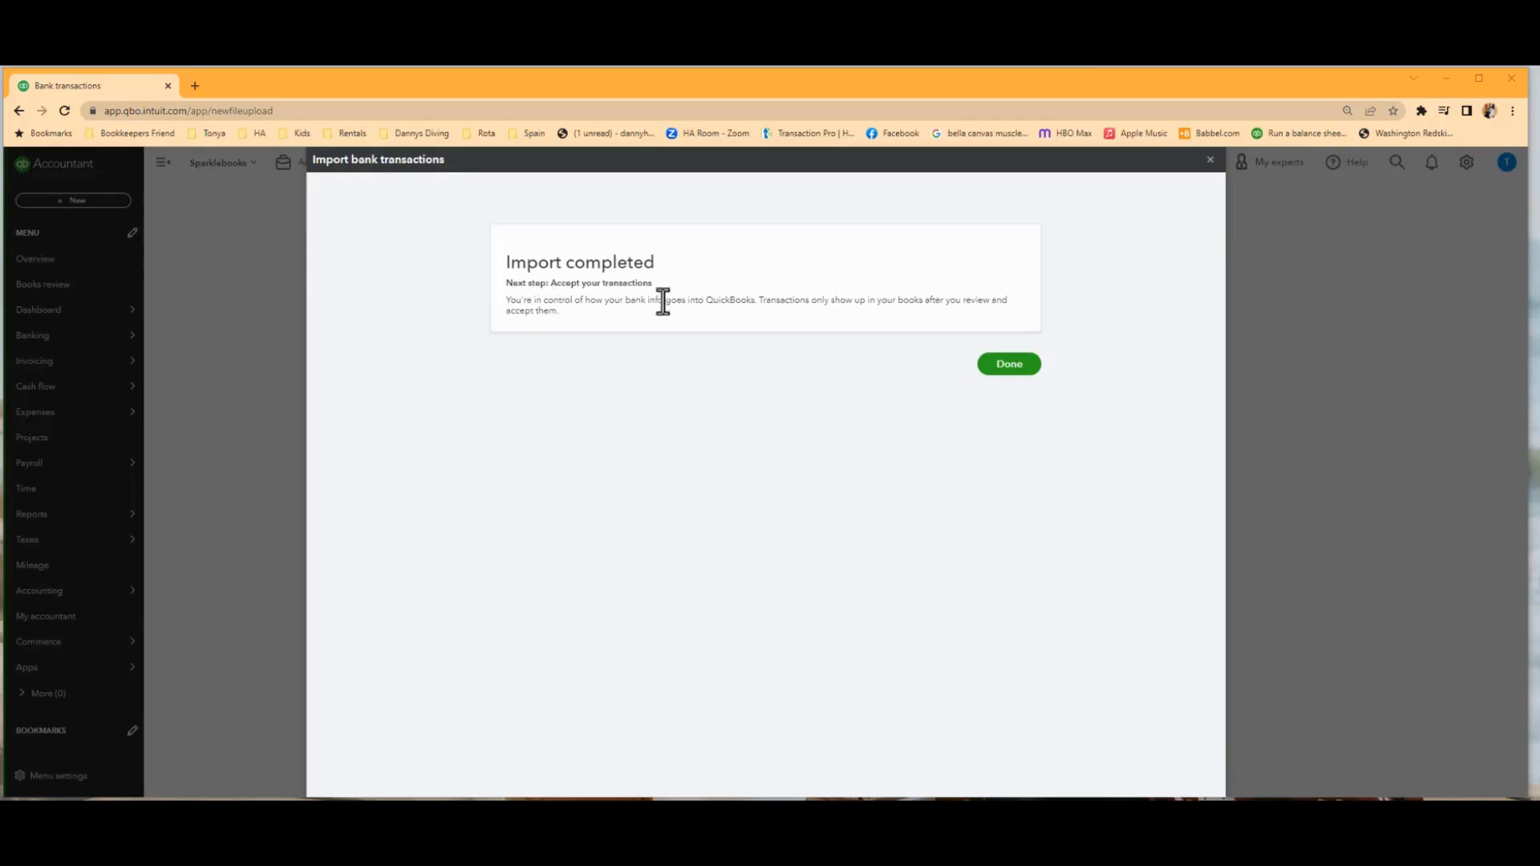
click(1003, 369)
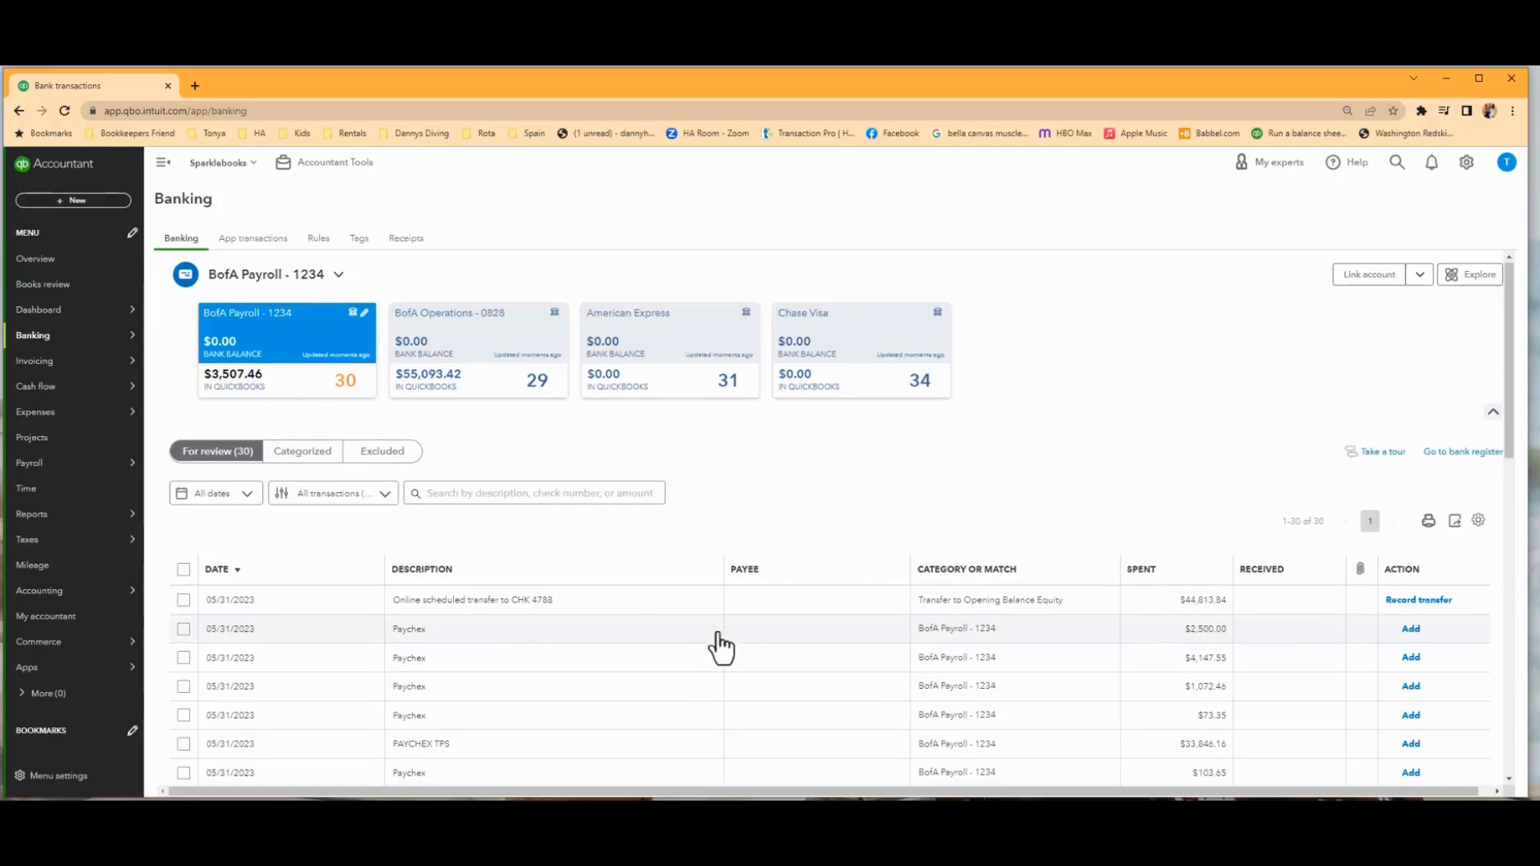
Review the imported BofA Payroll transactions, checking suggested categories and which transfers are paired with the BofA Operations account.
scroll(720, 647, down, 3)
scroll(720, 647, up, 3)
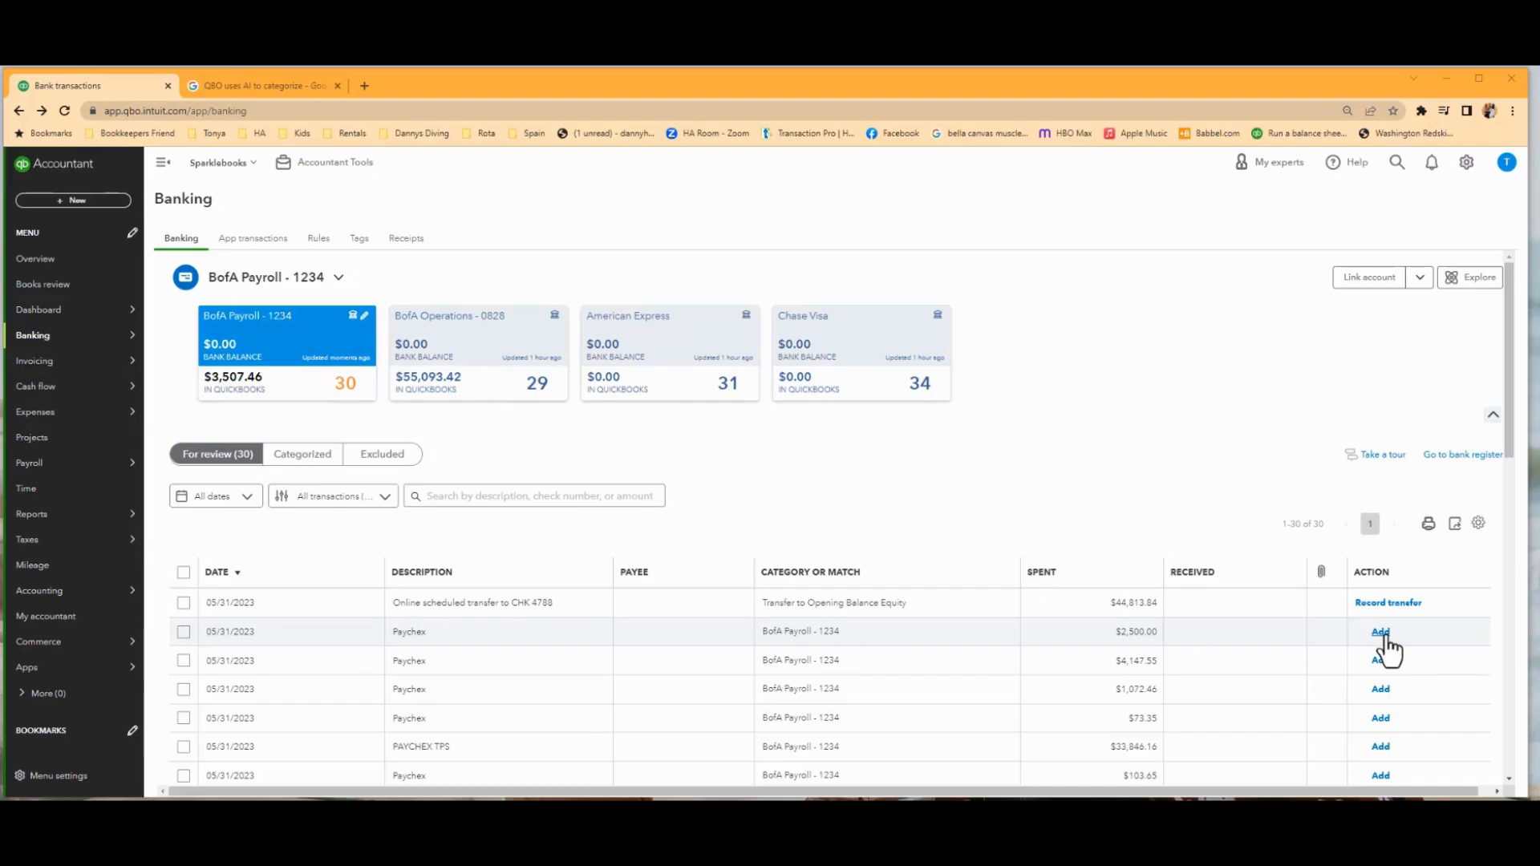
scroll(1316, 670, down, 2)
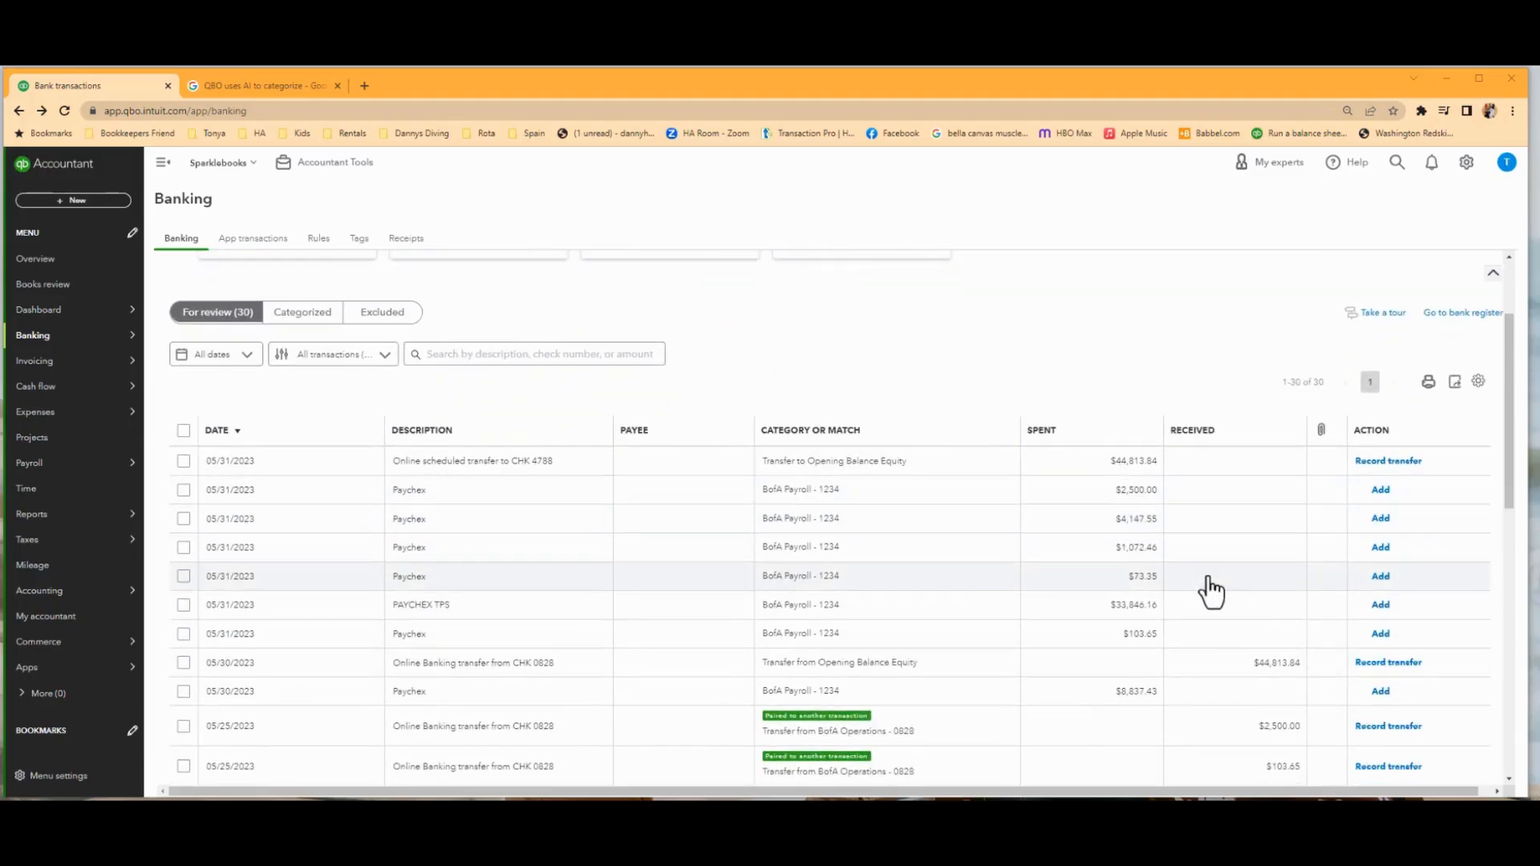
scroll(1211, 591, down, 4)
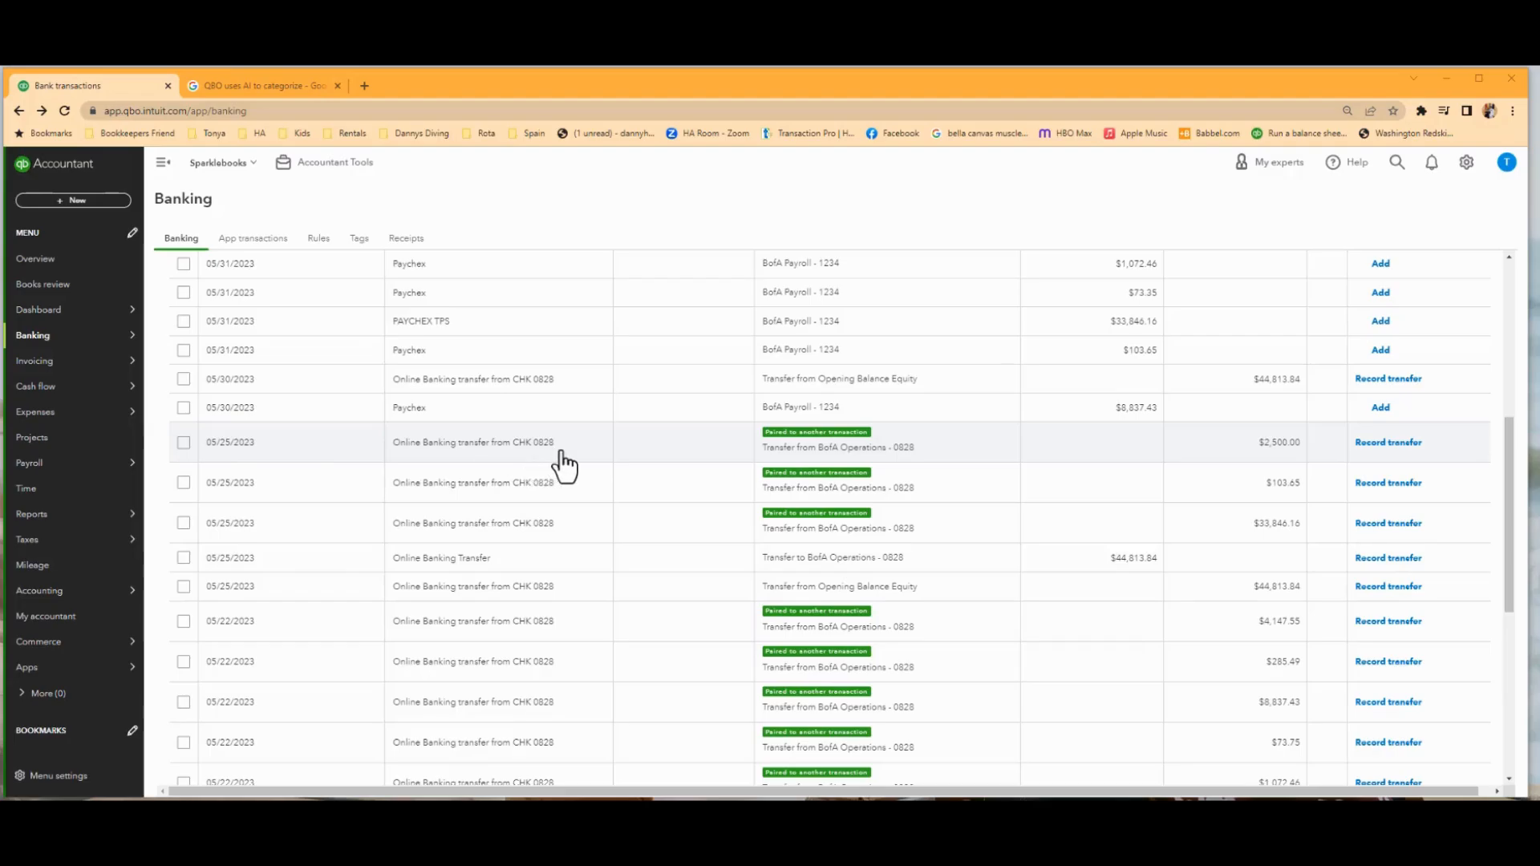
scroll(560, 463, up, 5)
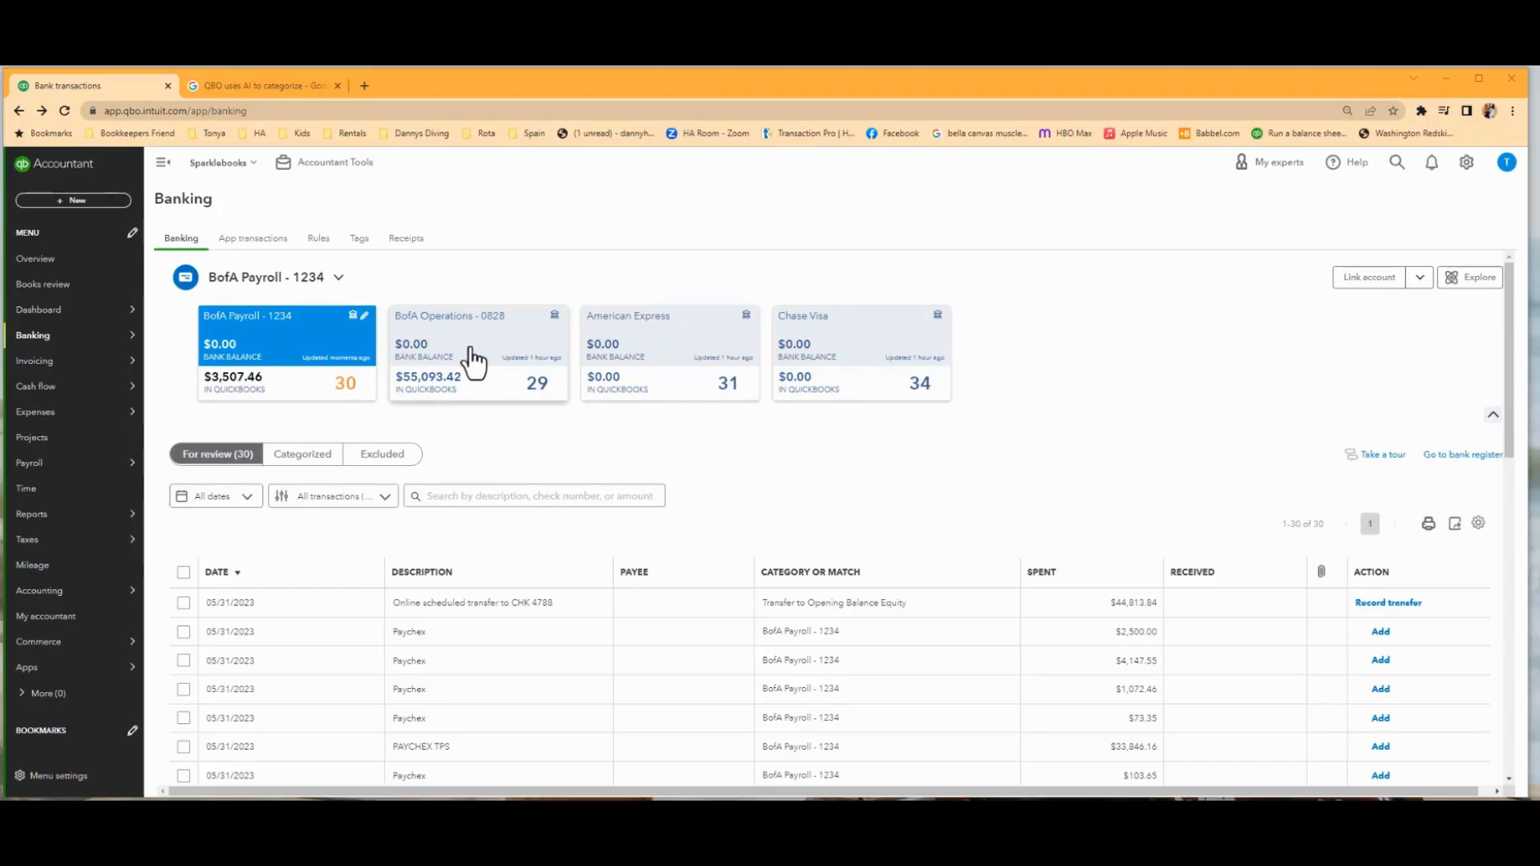
scroll(611, 585, down, 4)
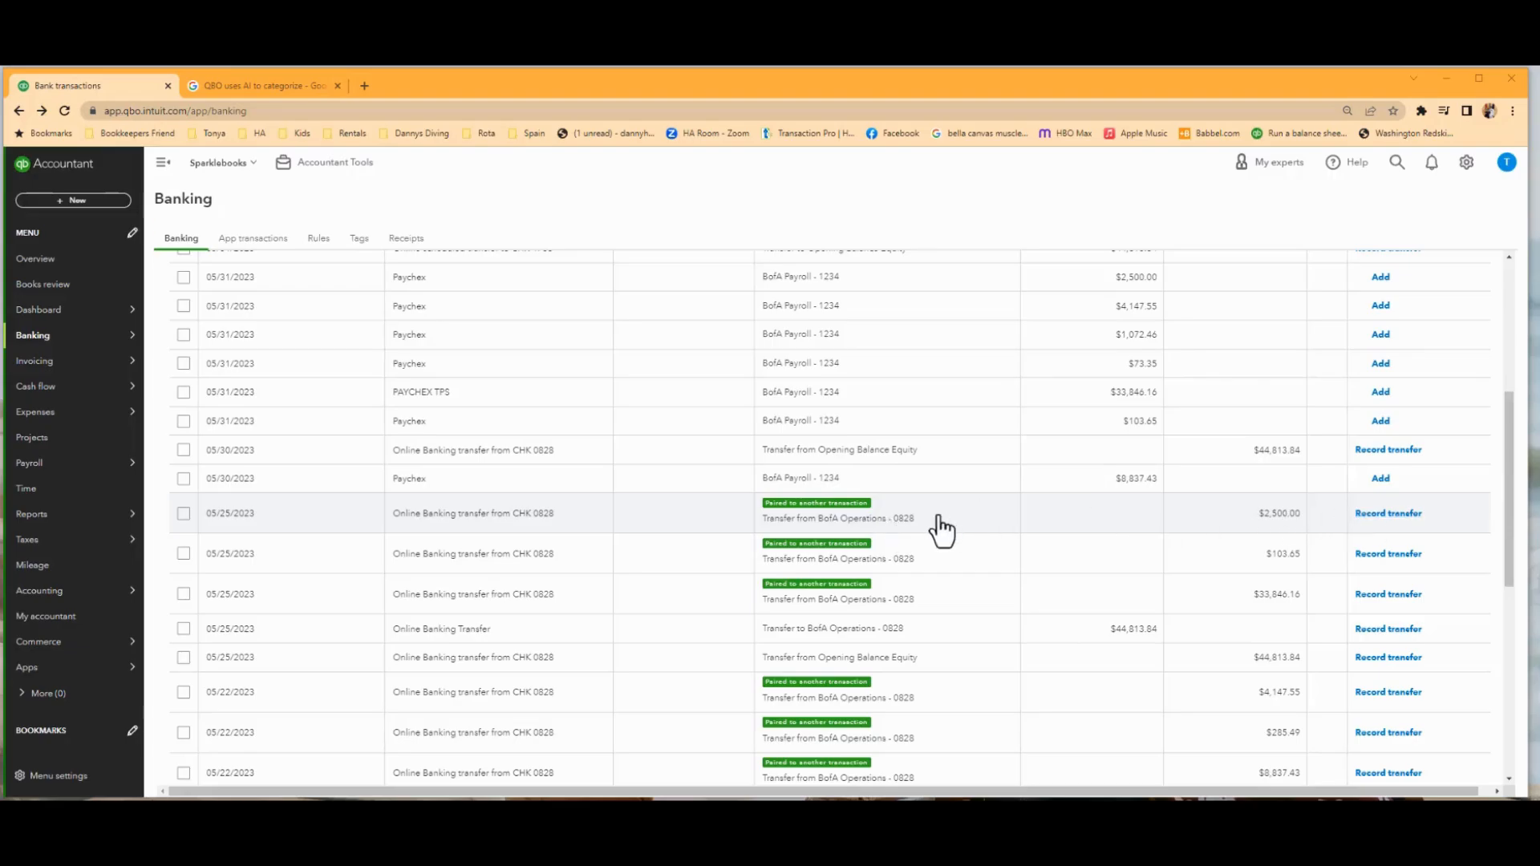
scroll(942, 530, up, 5)
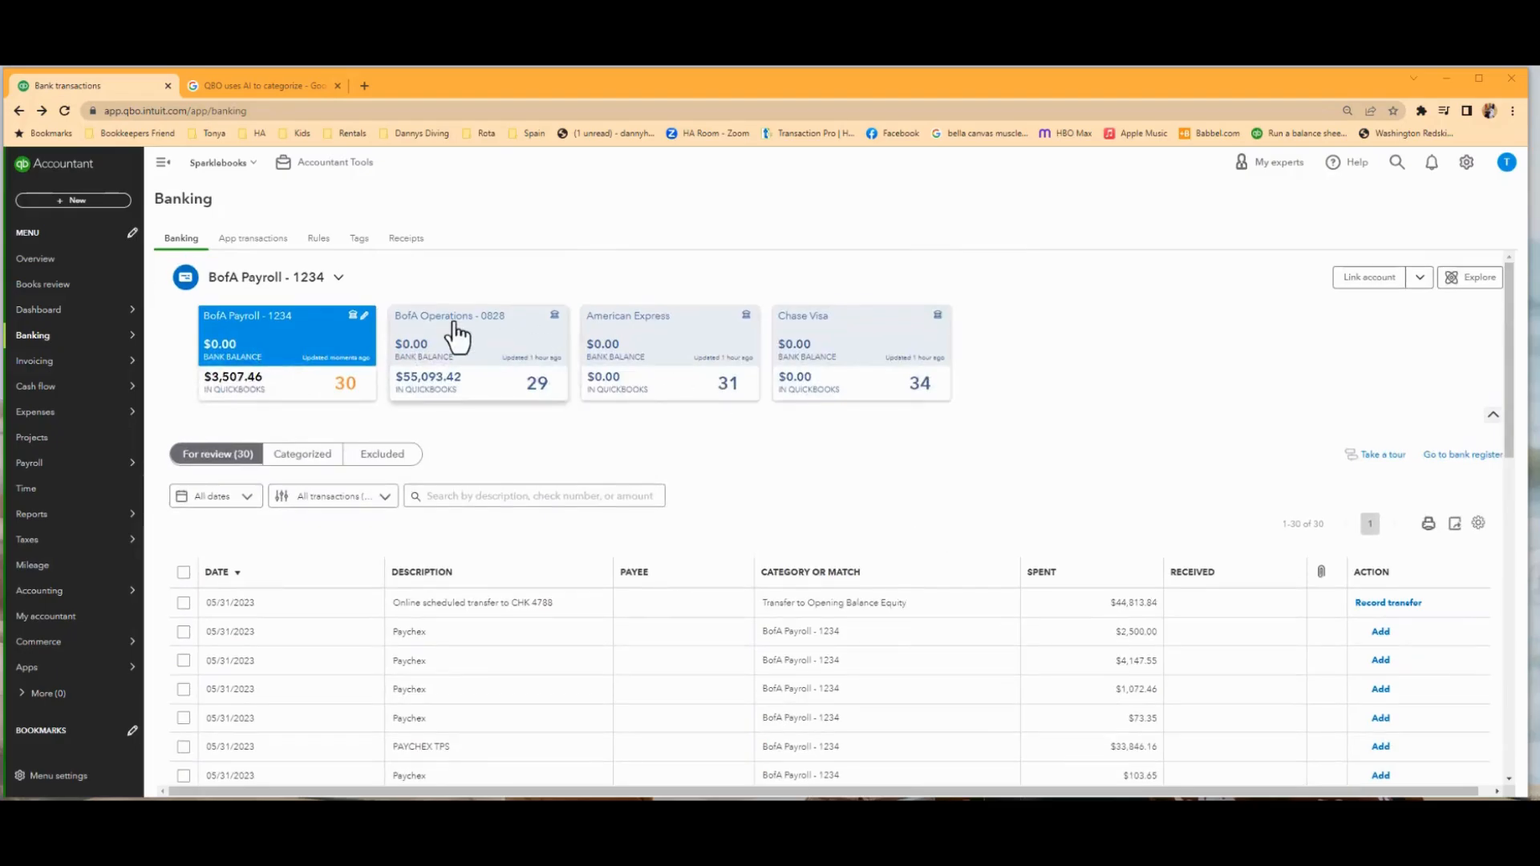
In the BofA Operations account, match the 06/02/2023 customer deposit to Invoice 1001 and the 05/22/2023 Health Insurance Svc payment to its open bill.
click(461, 333)
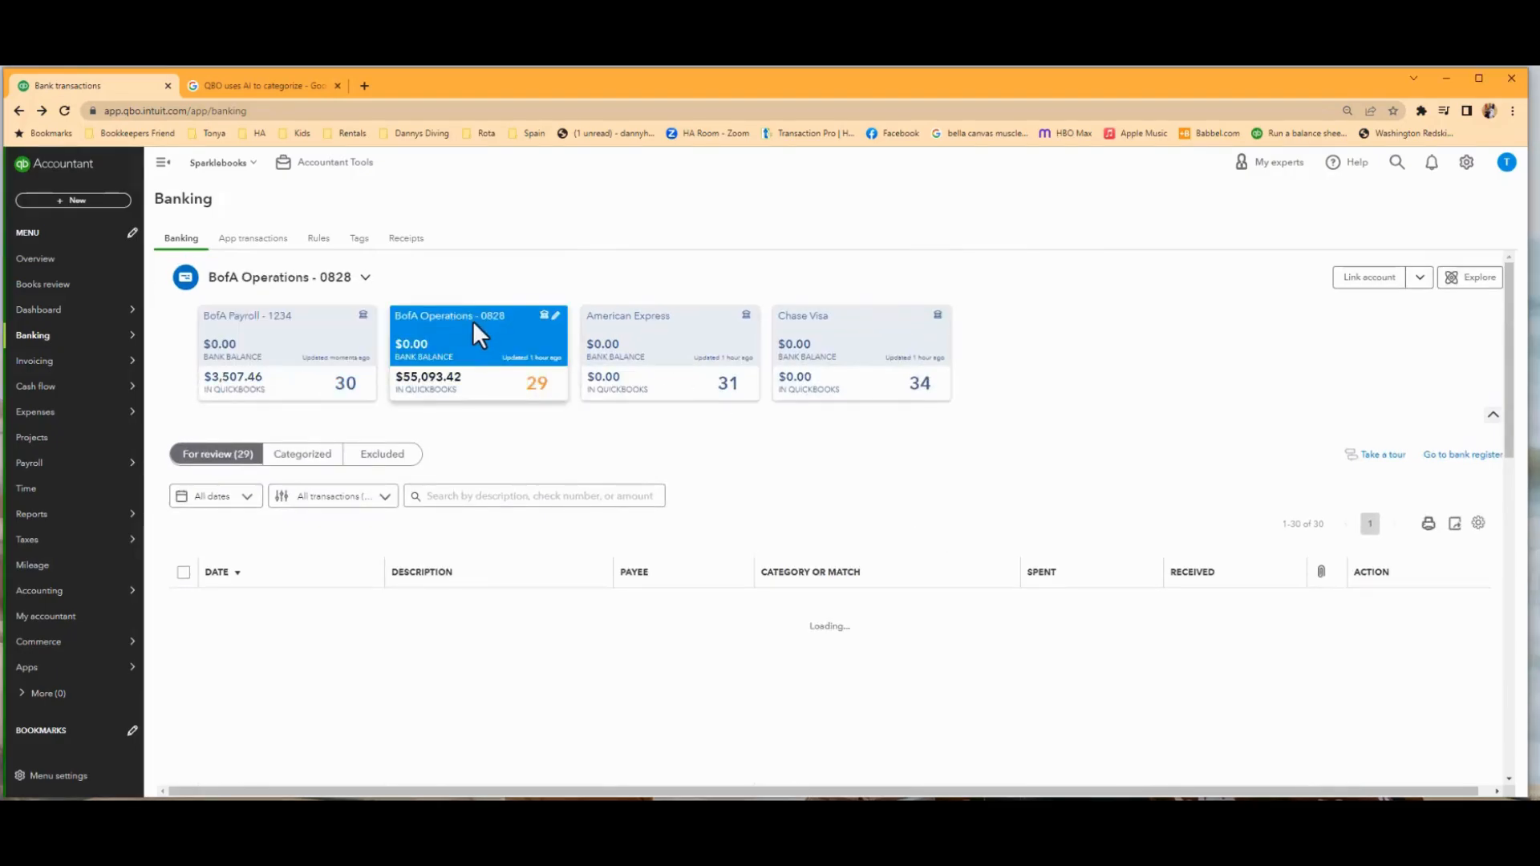
scroll(903, 689, down, 3)
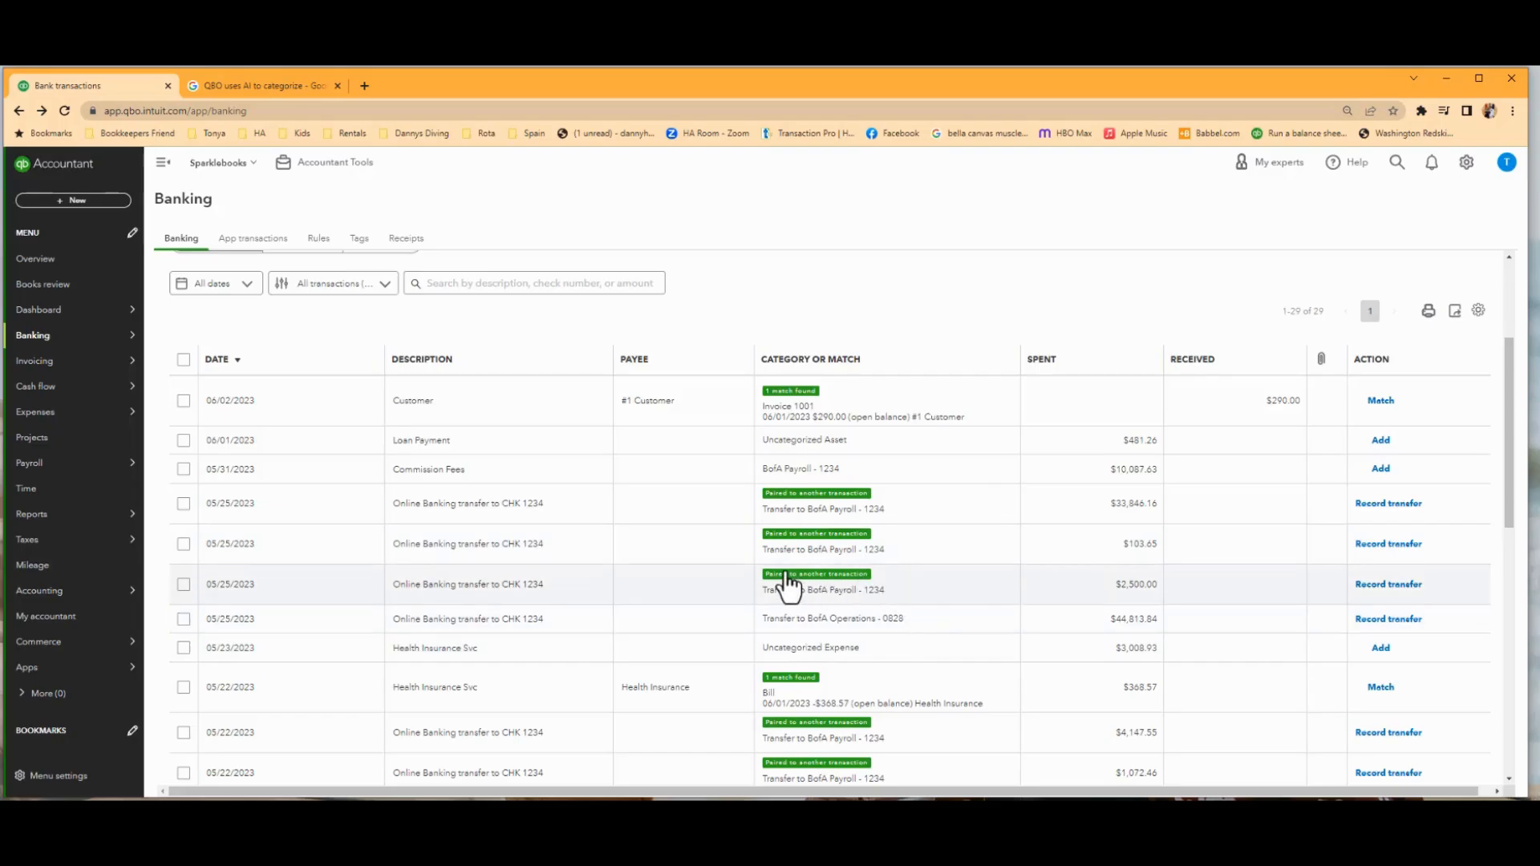
scroll(790, 585, up, 3)
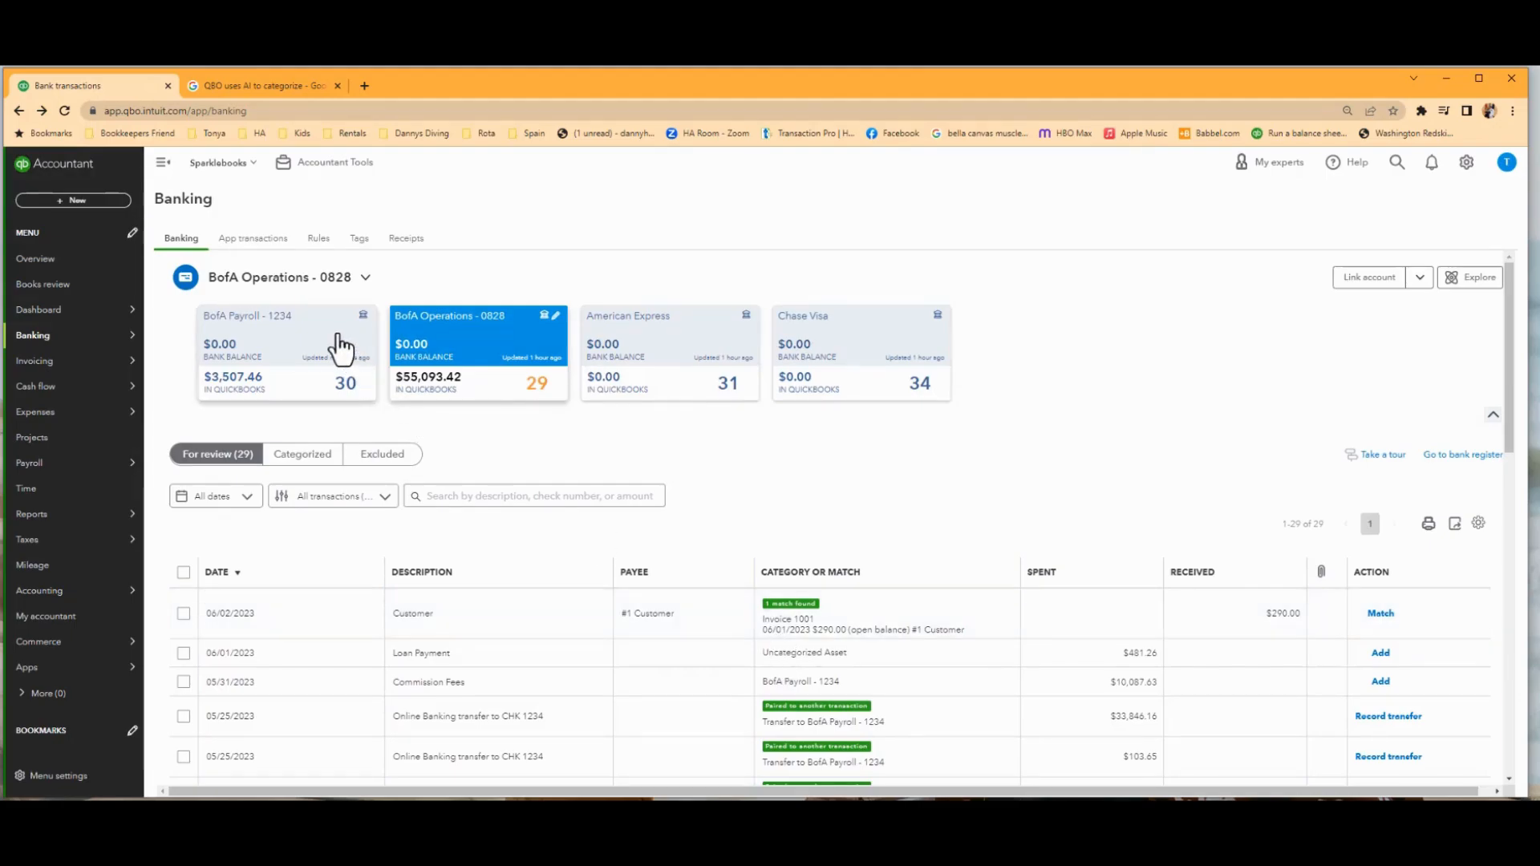
scroll(889, 678, down, 3)
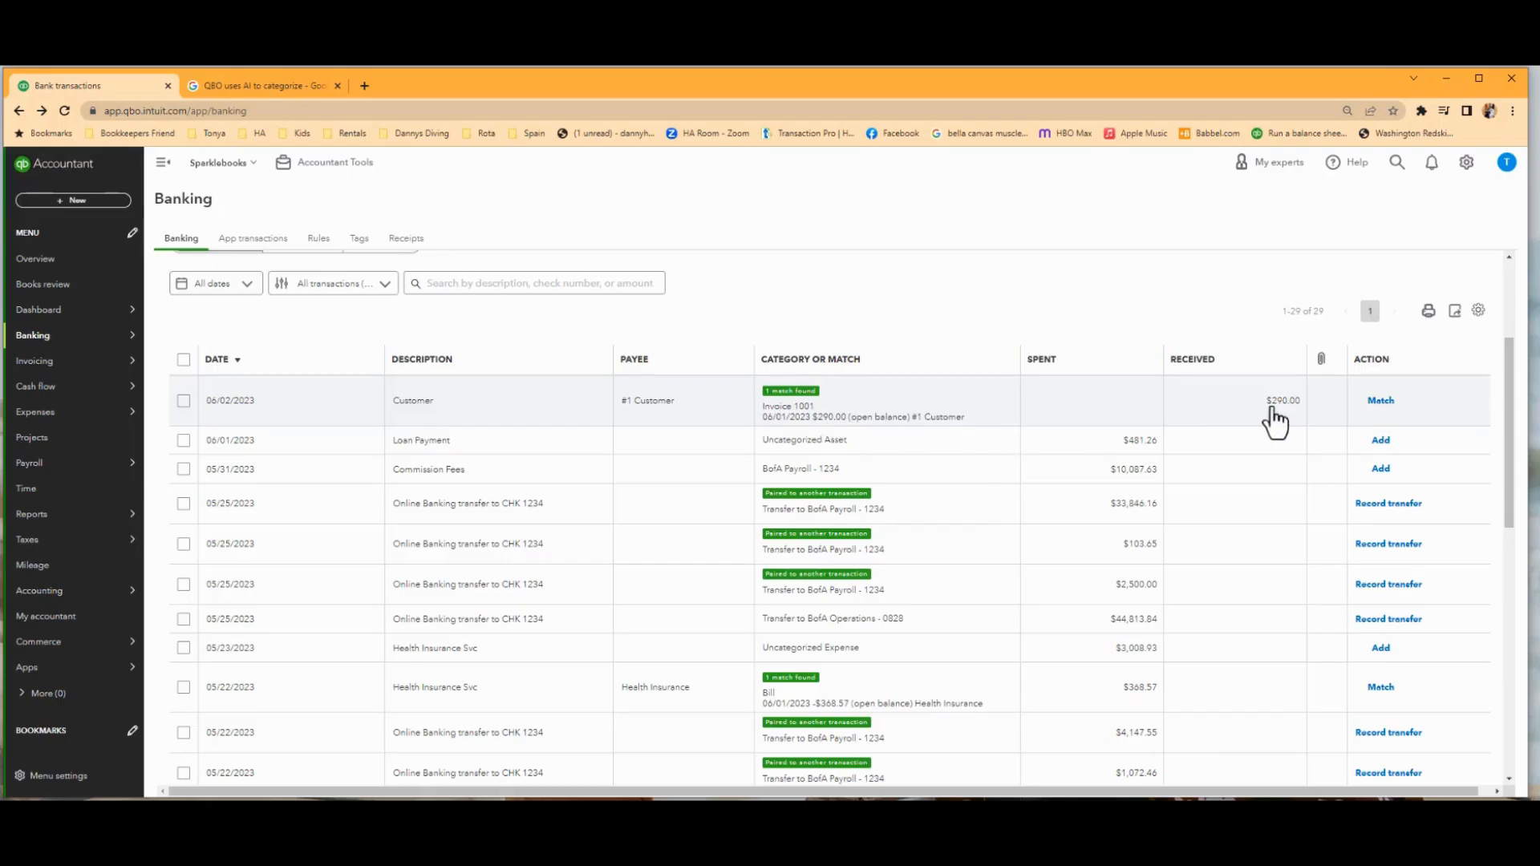
click(985, 415)
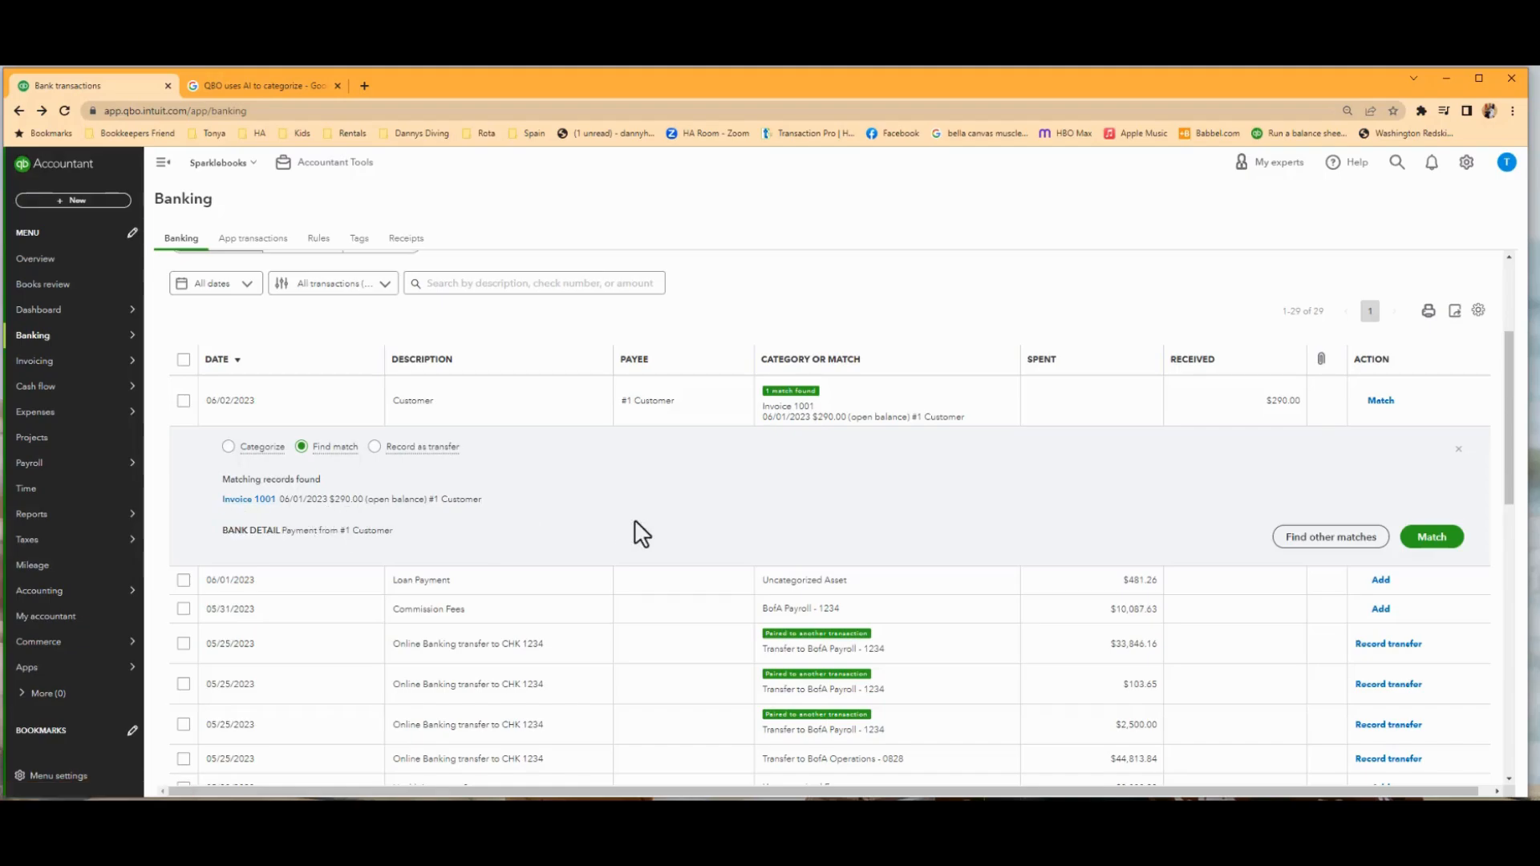
click(1447, 542)
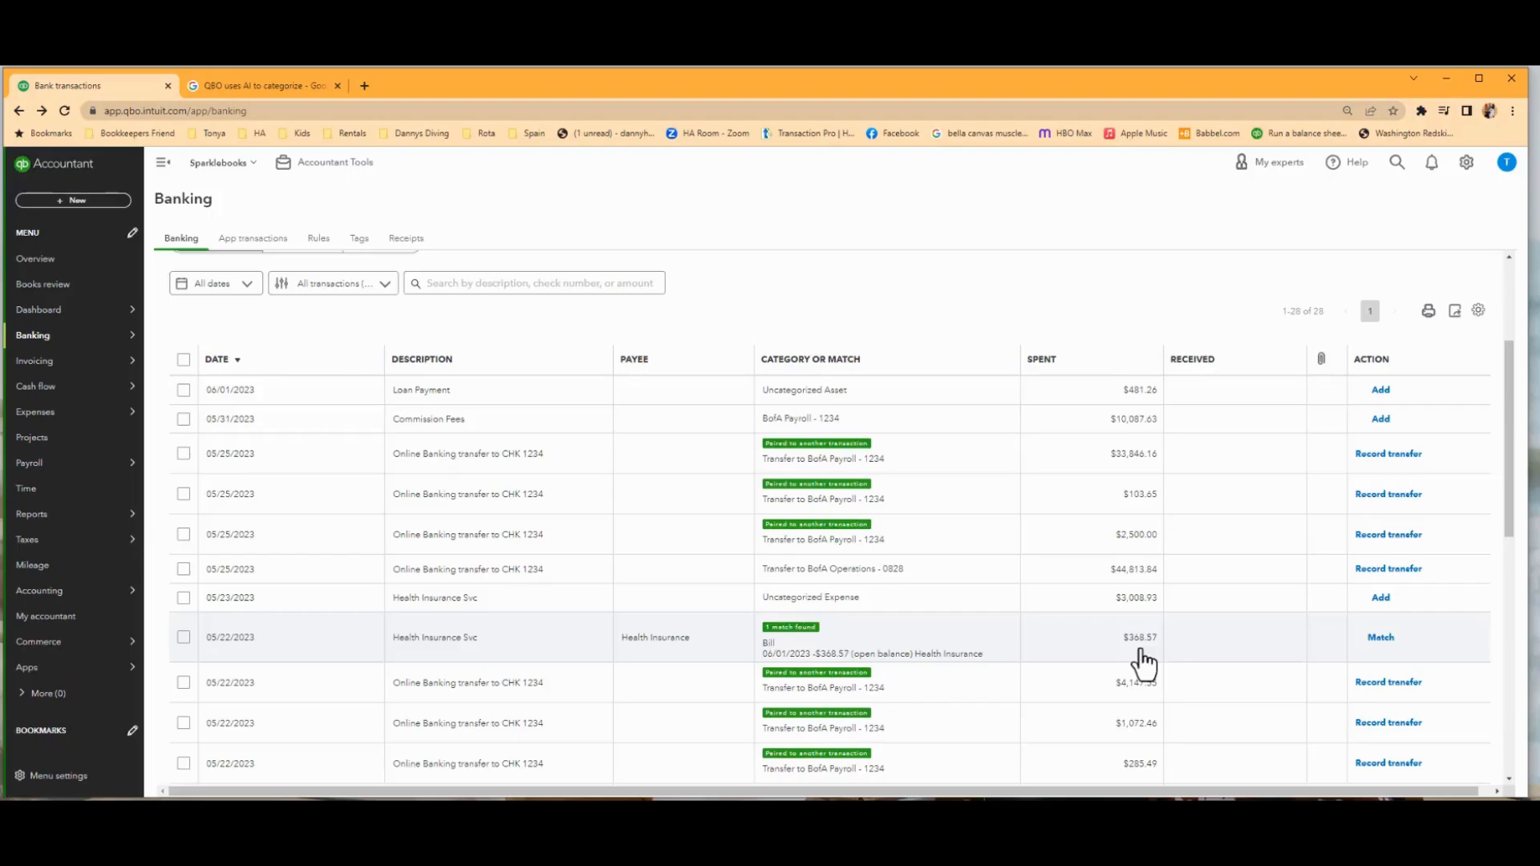
click(1383, 640)
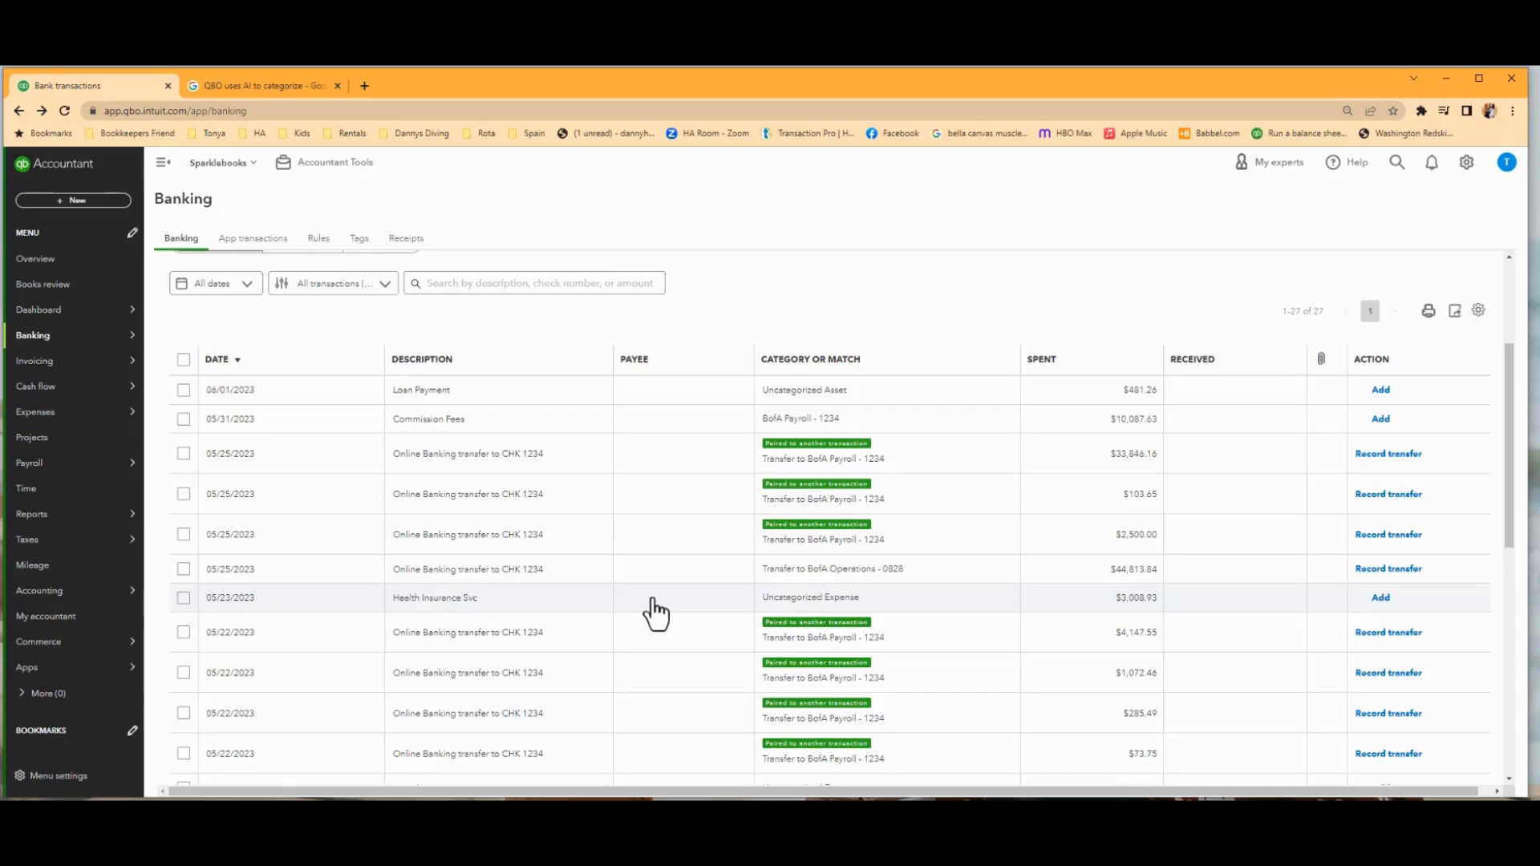
Open the 05/23/2023 Health Insurance Svc transaction for categorizing and assign the existing Health Insurance vendor.
click(654, 614)
scroll(586, 651, down, 3)
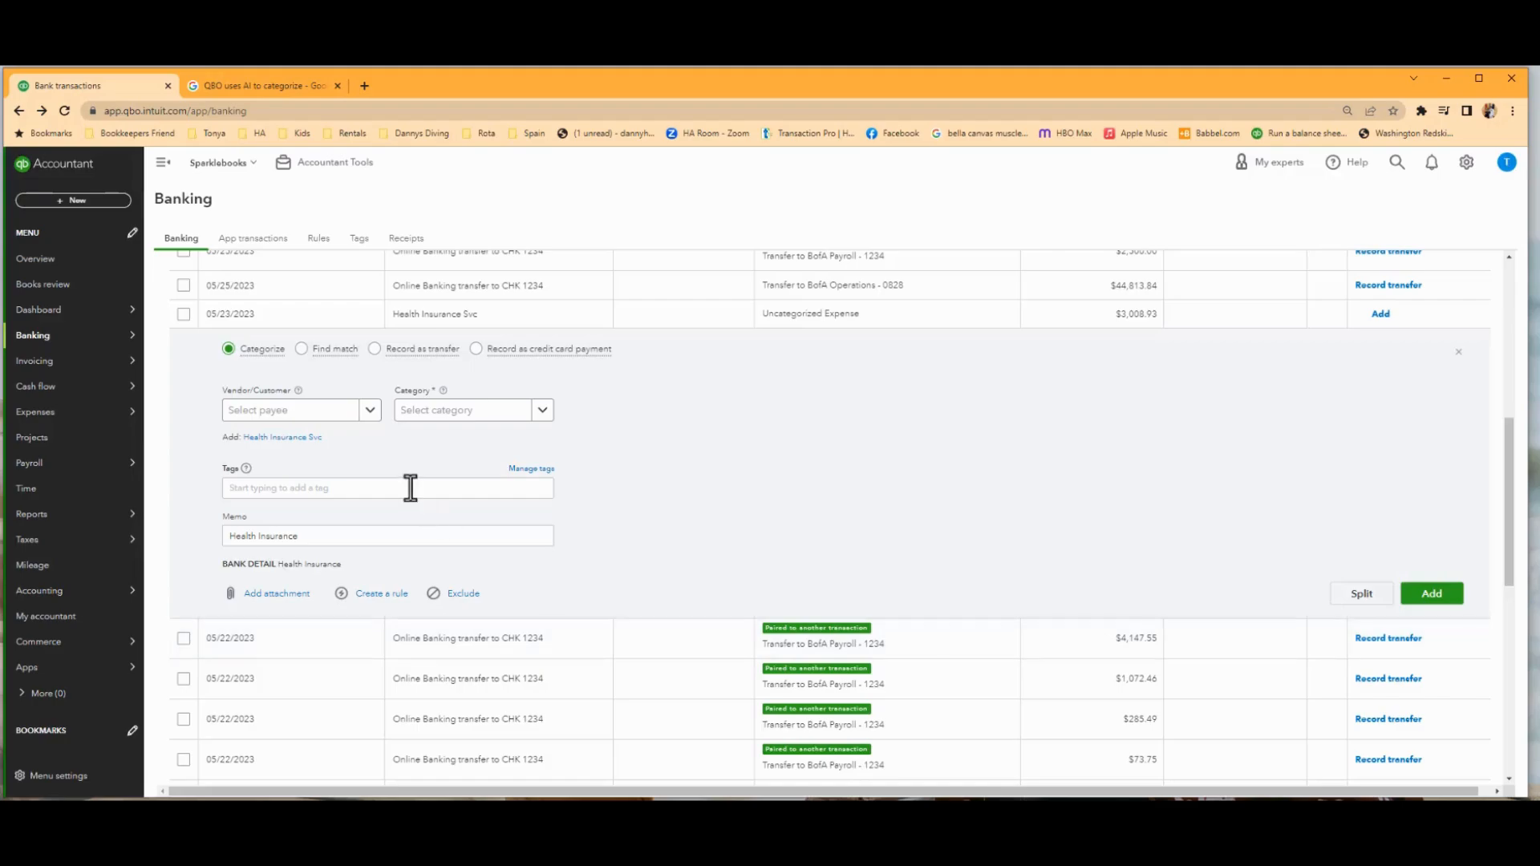
click(274, 410)
text(Helath)
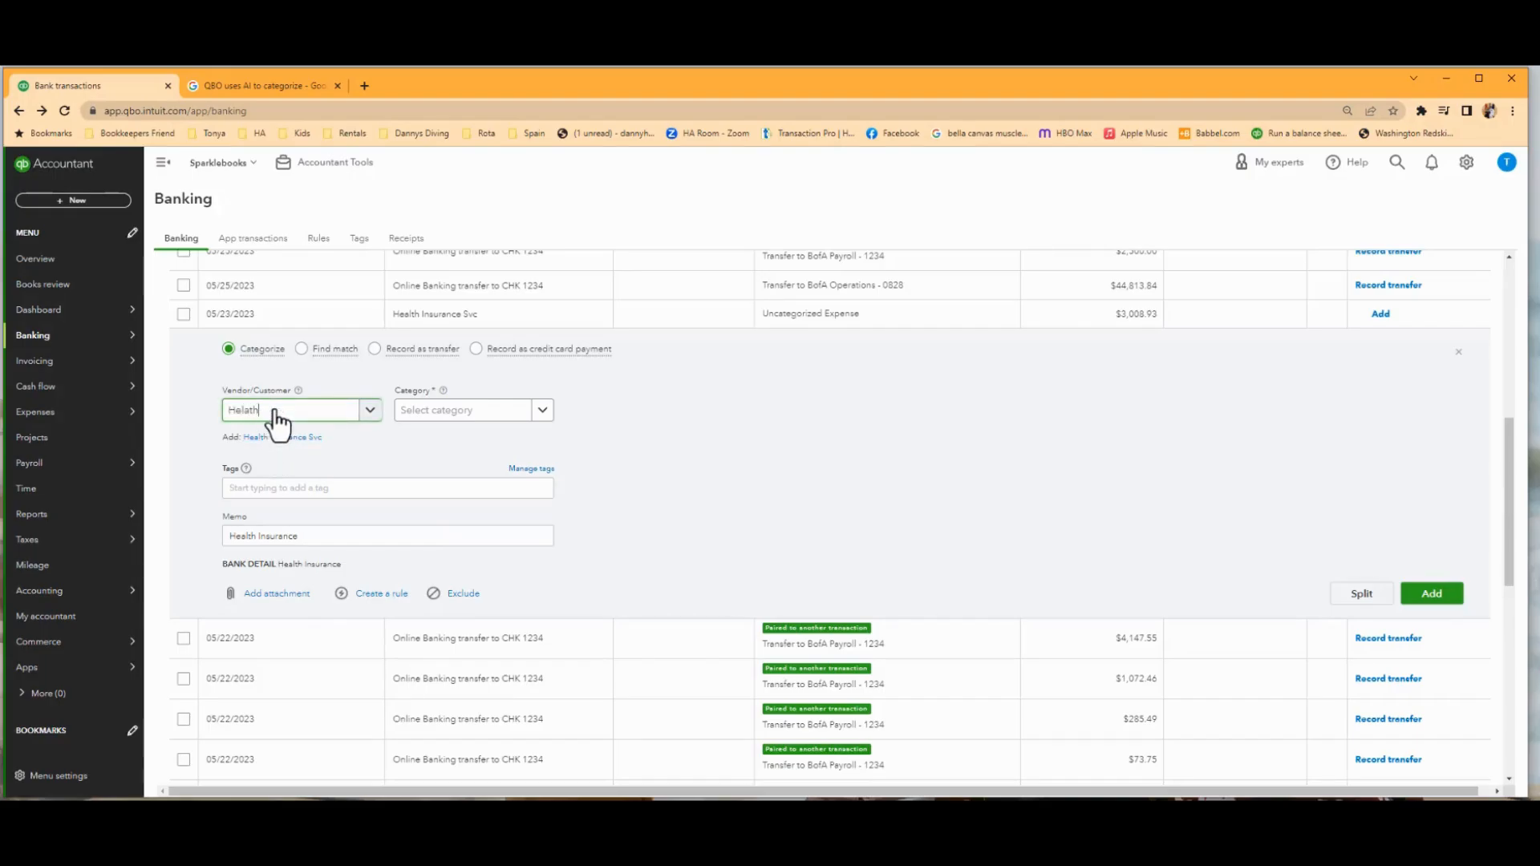
key(BackSpace)
key(BackSpace)
key(BackSpace)
key(BackSpace)
text(alth)
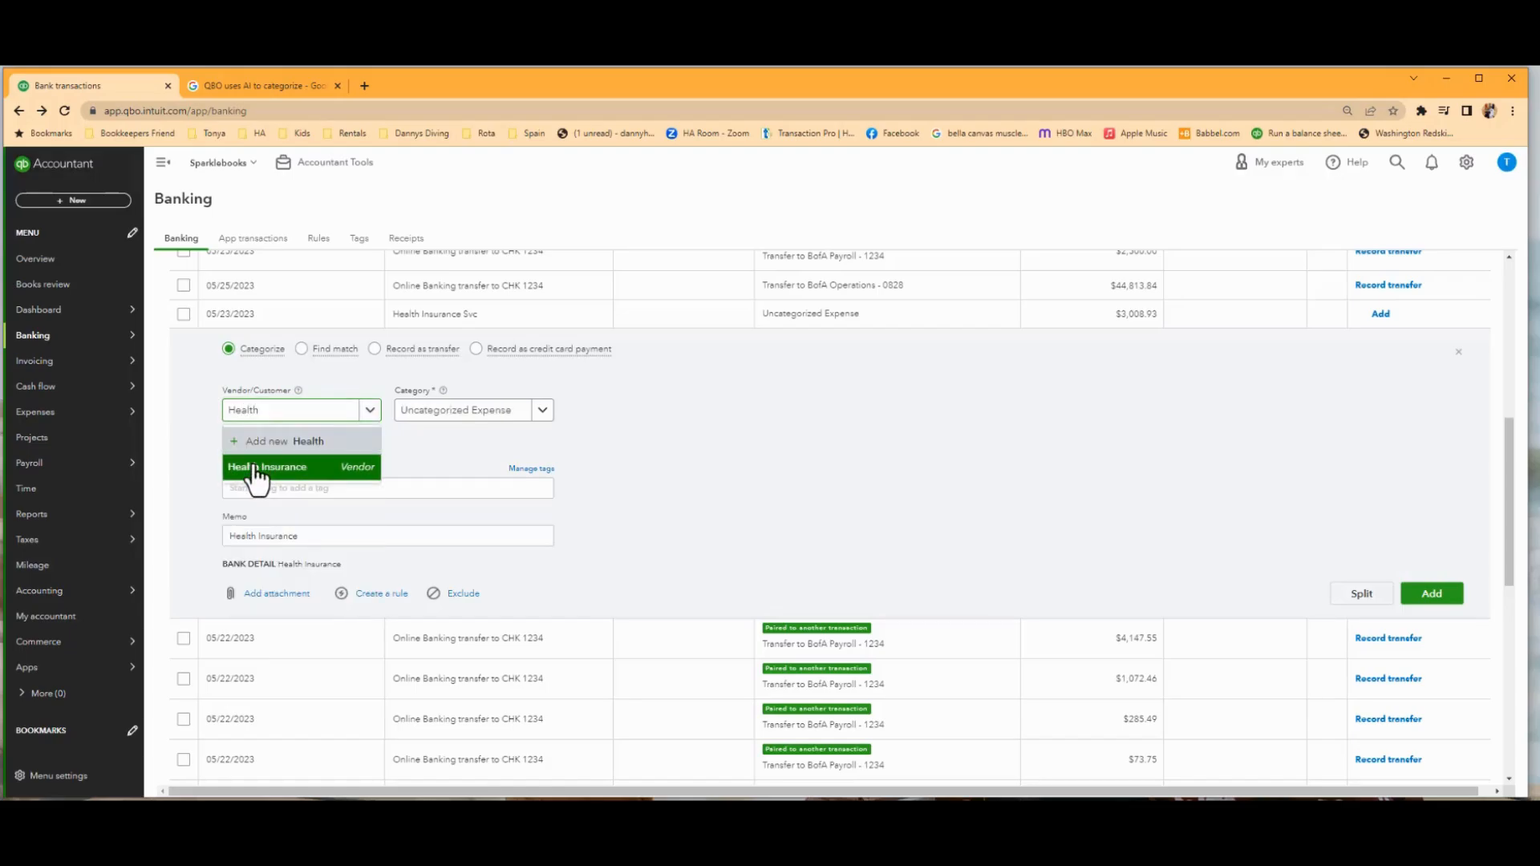
click(257, 468)
Set the 05/23/2023 transaction's category to the Health Insurance expense account.
click(521, 417)
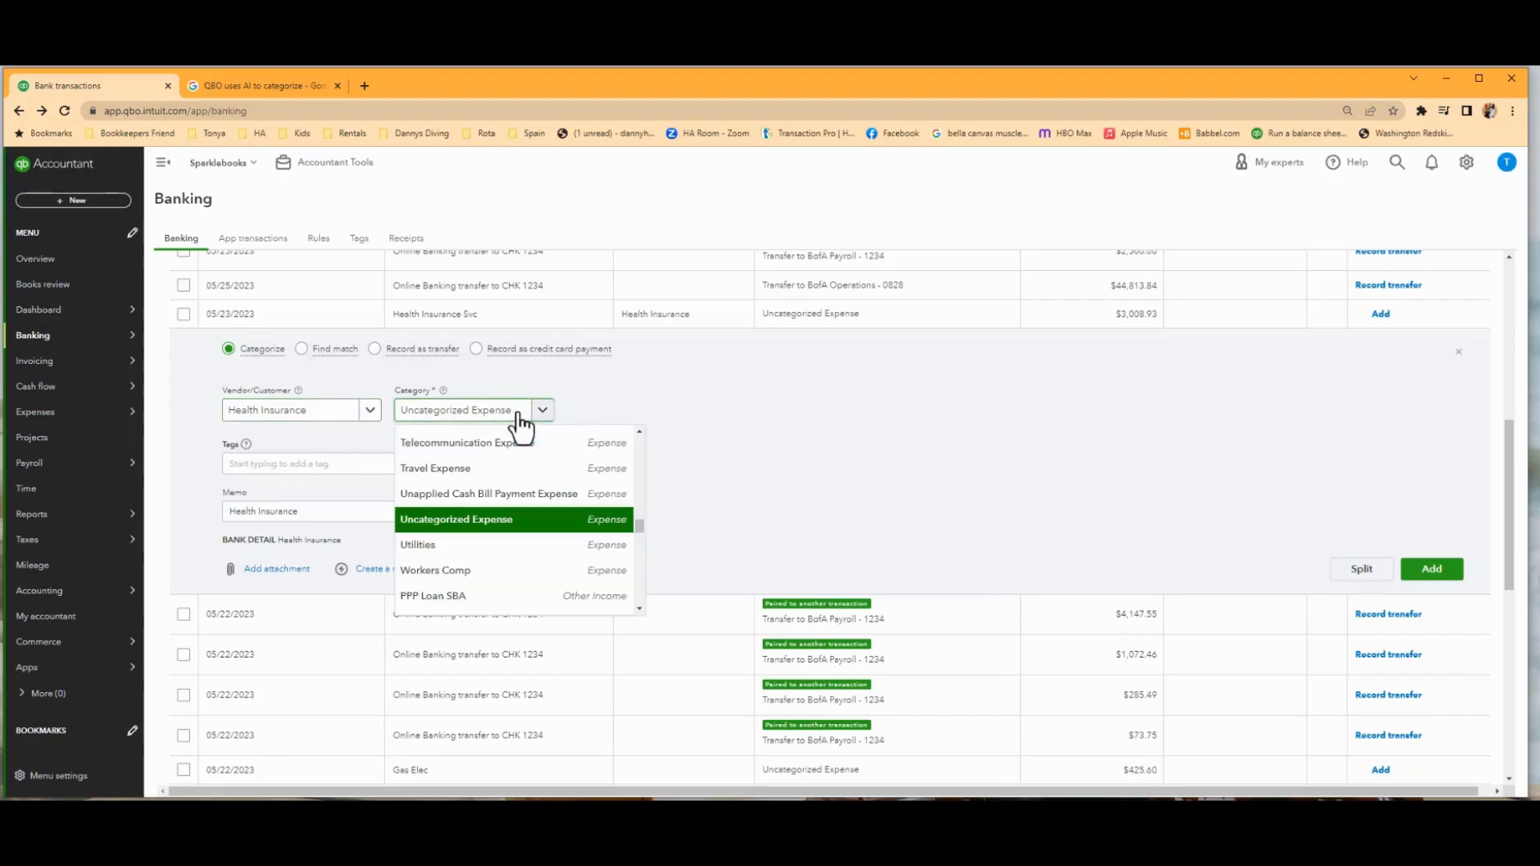
drag(519, 414, 382, 416)
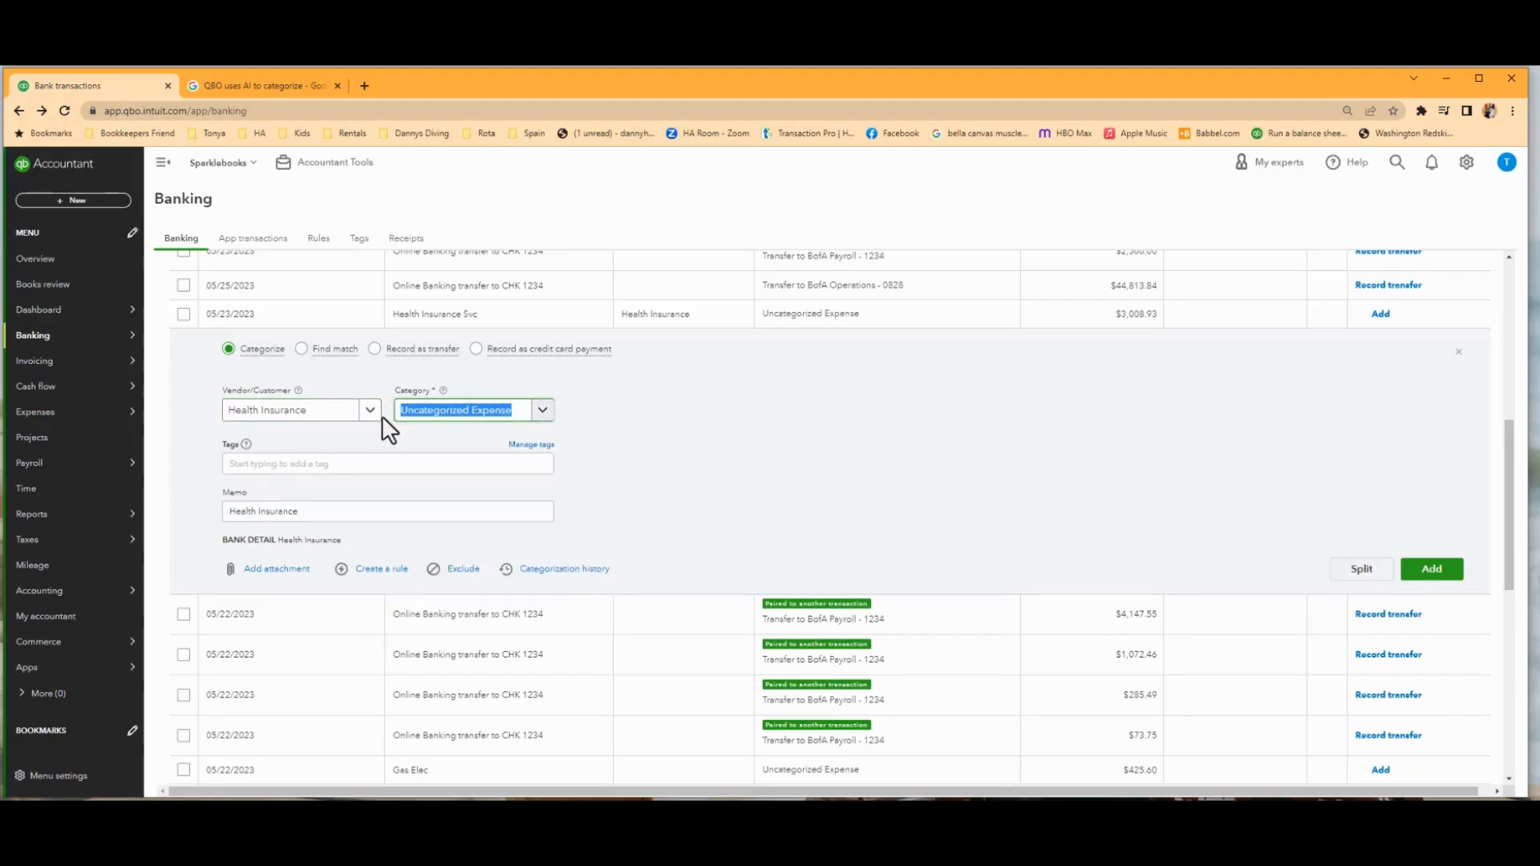
text(insu)
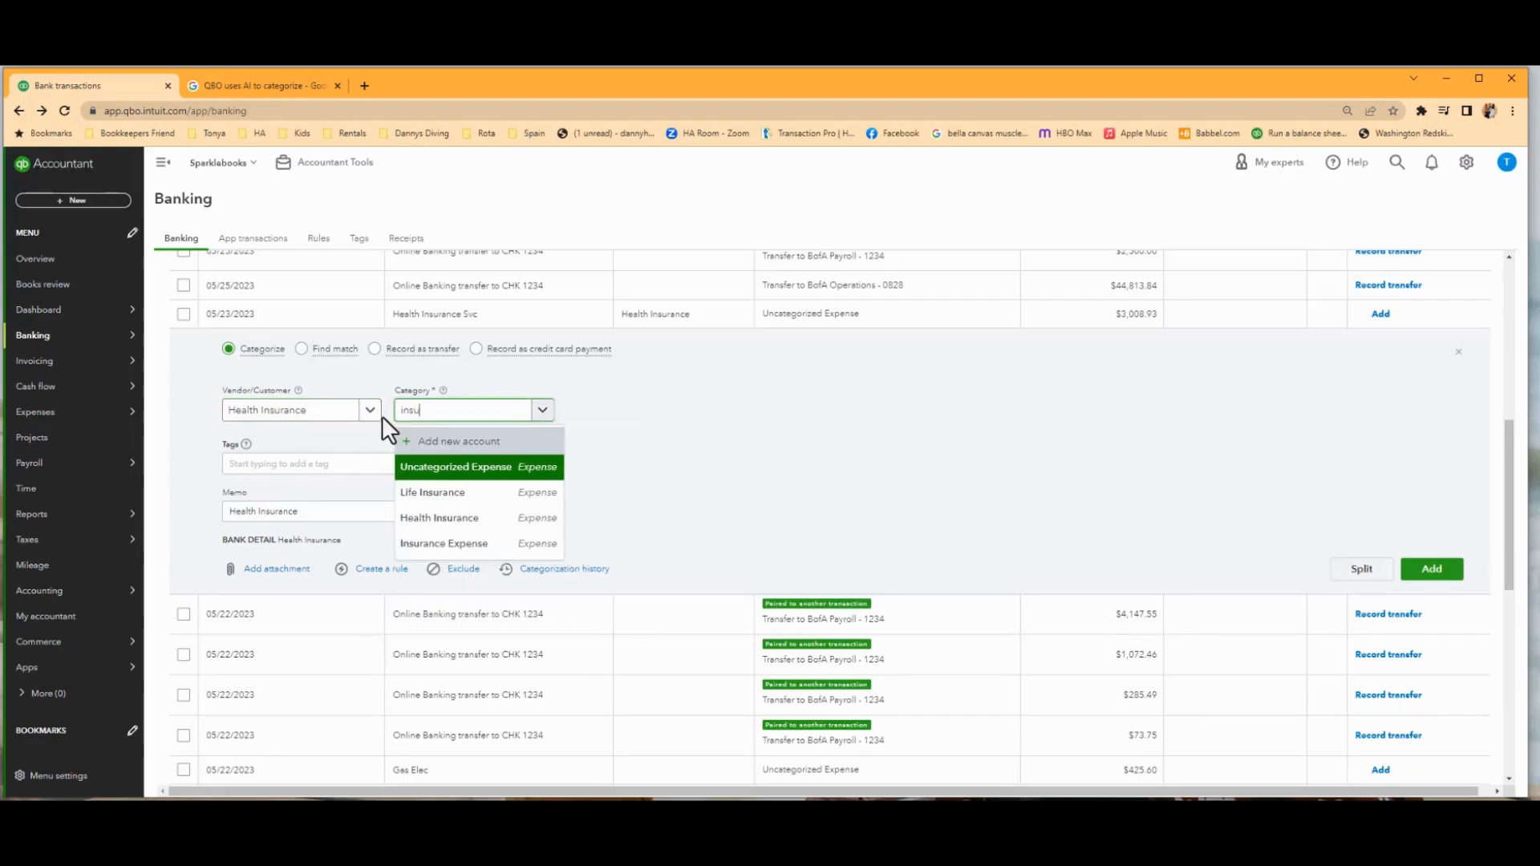
click(449, 520)
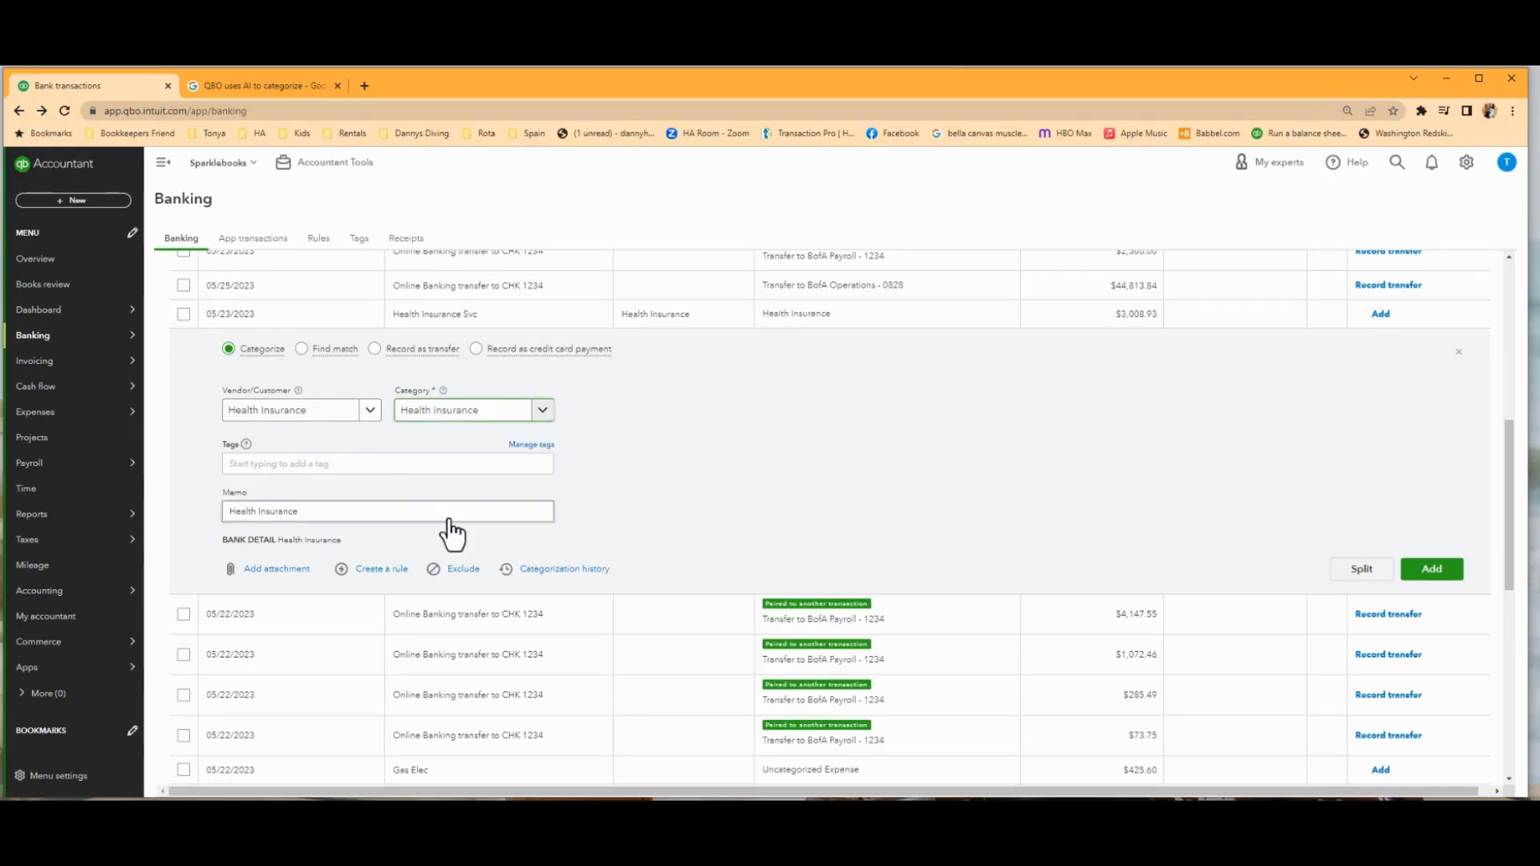
Extend the transaction's memo to "Health Insurance - Employee" and add the transaction to the books.
click(339, 511)
text(- Employe)
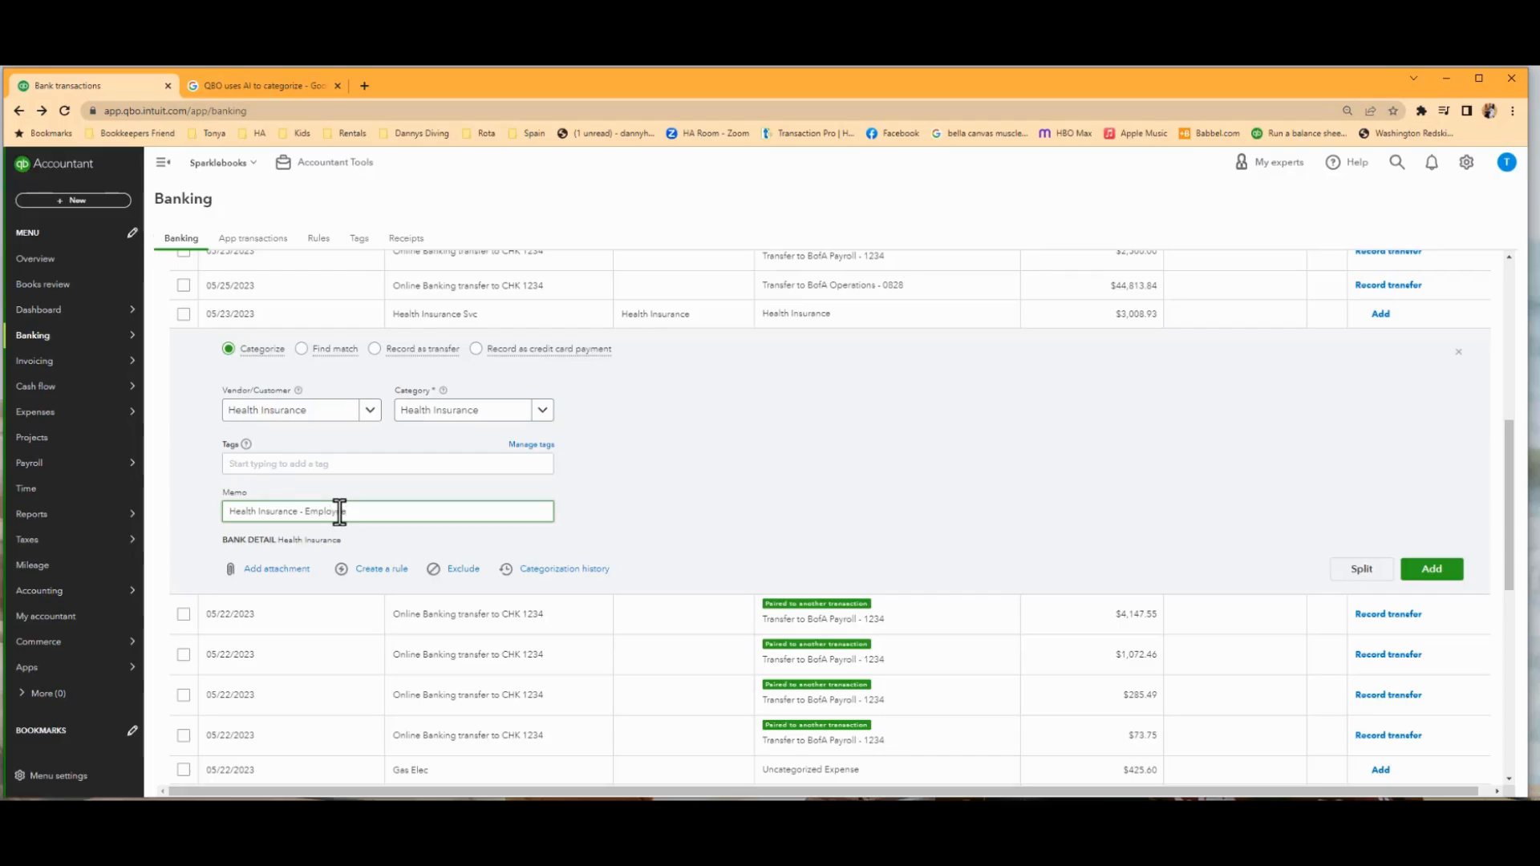
text(e)
click(703, 485)
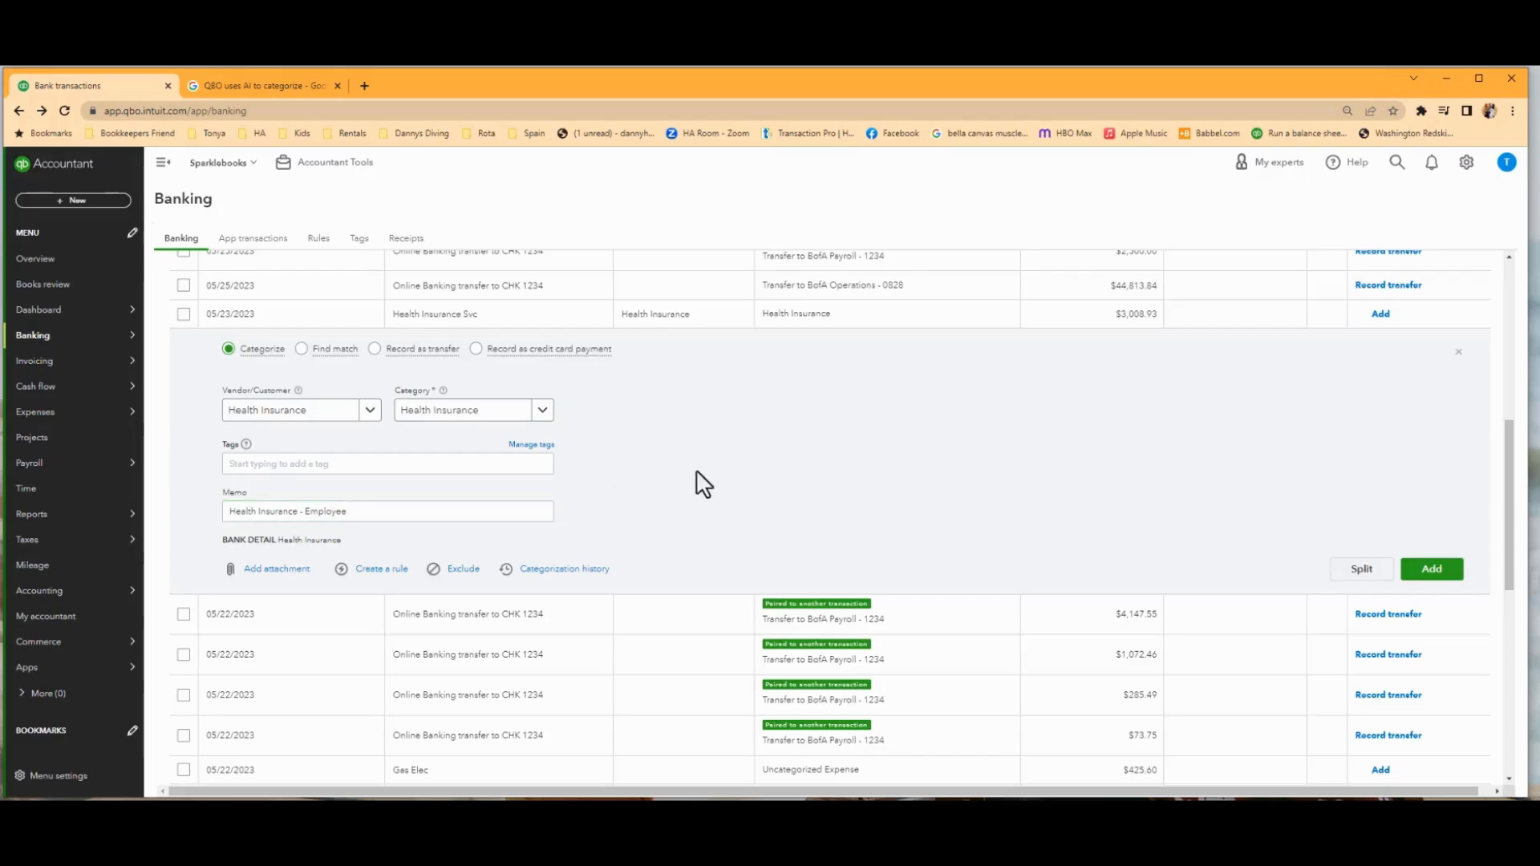
click(1433, 571)
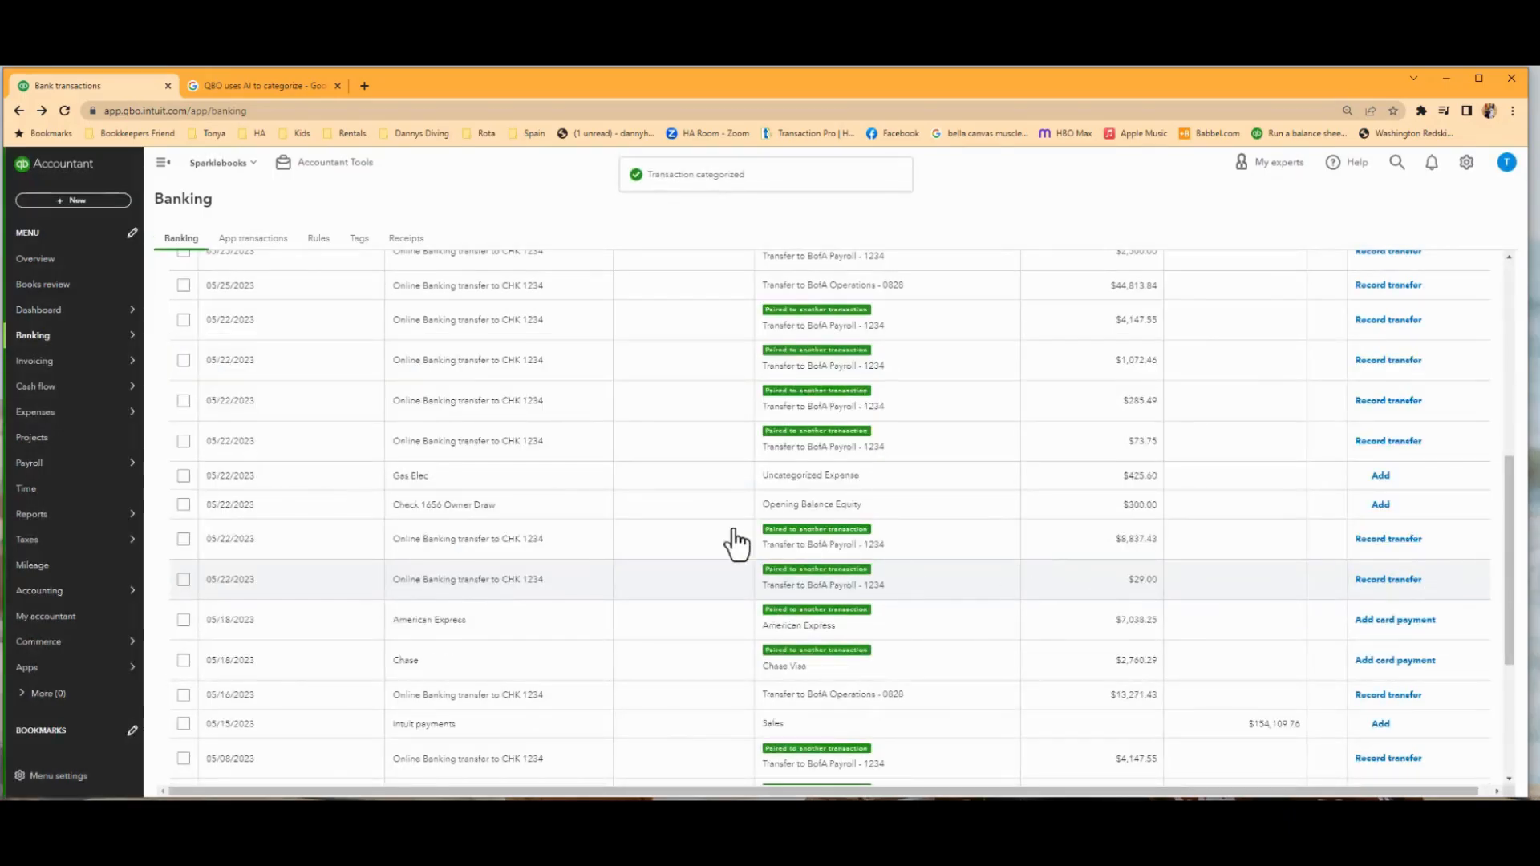
Switch to the American Express account, sort its transactions for review by amount spent in ascending order, and look for recurring charges.
scroll(731, 541, up, 6)
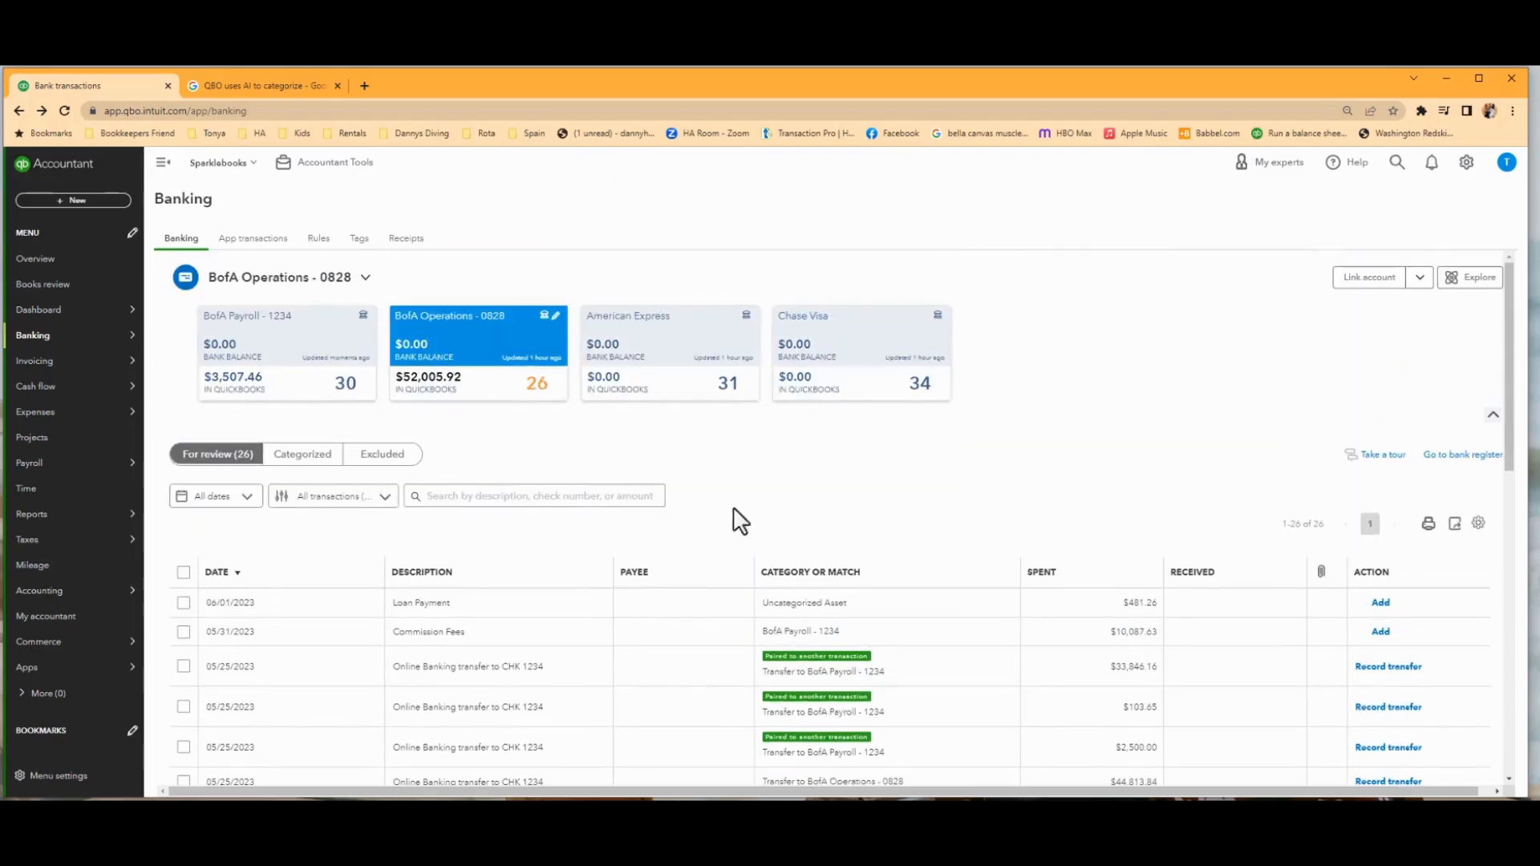
click(648, 321)
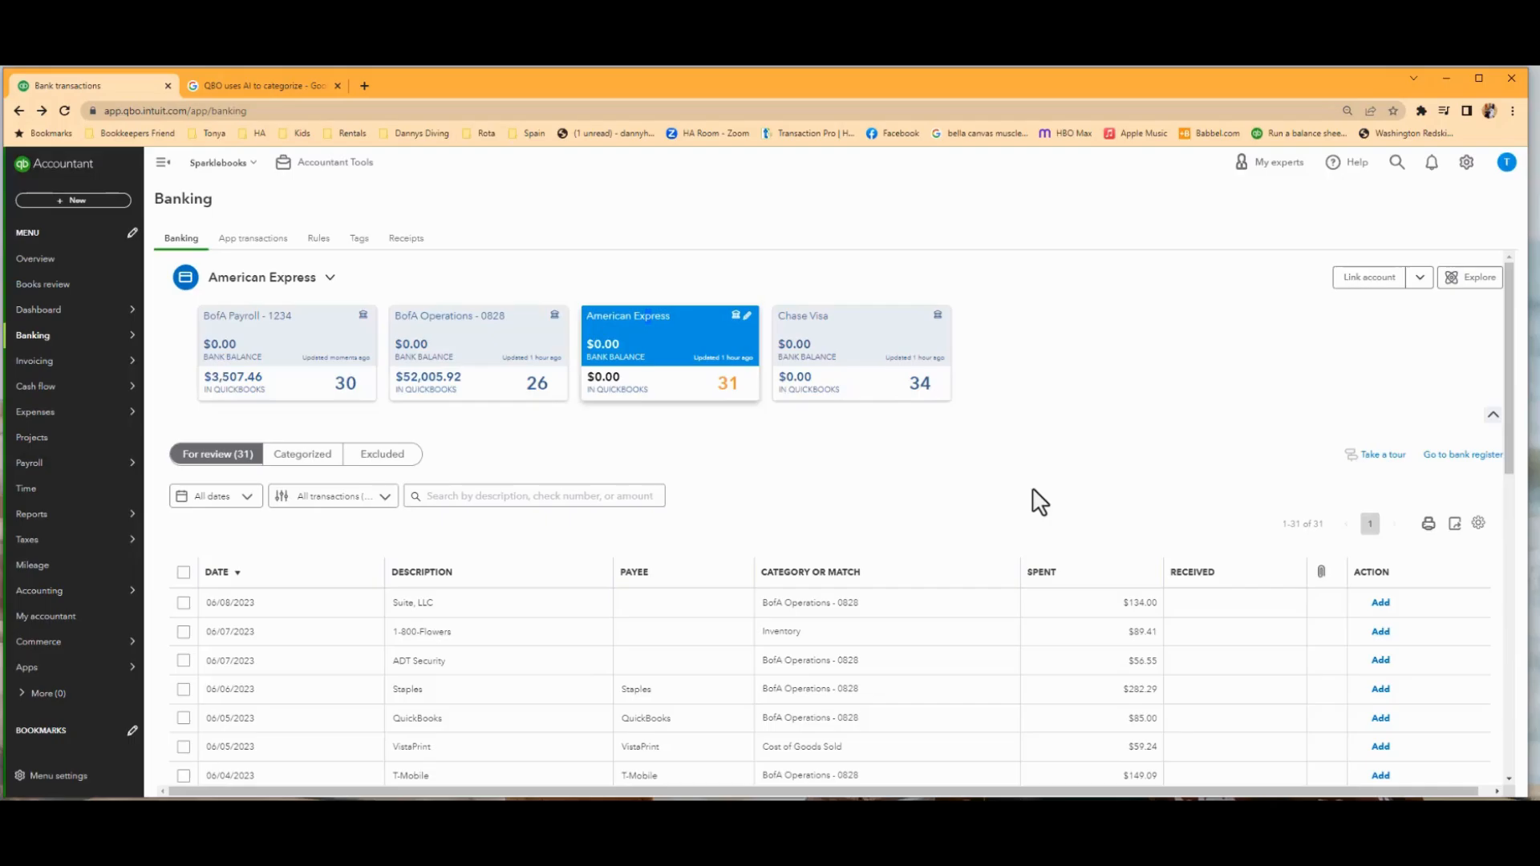
scroll(959, 505, down, 3)
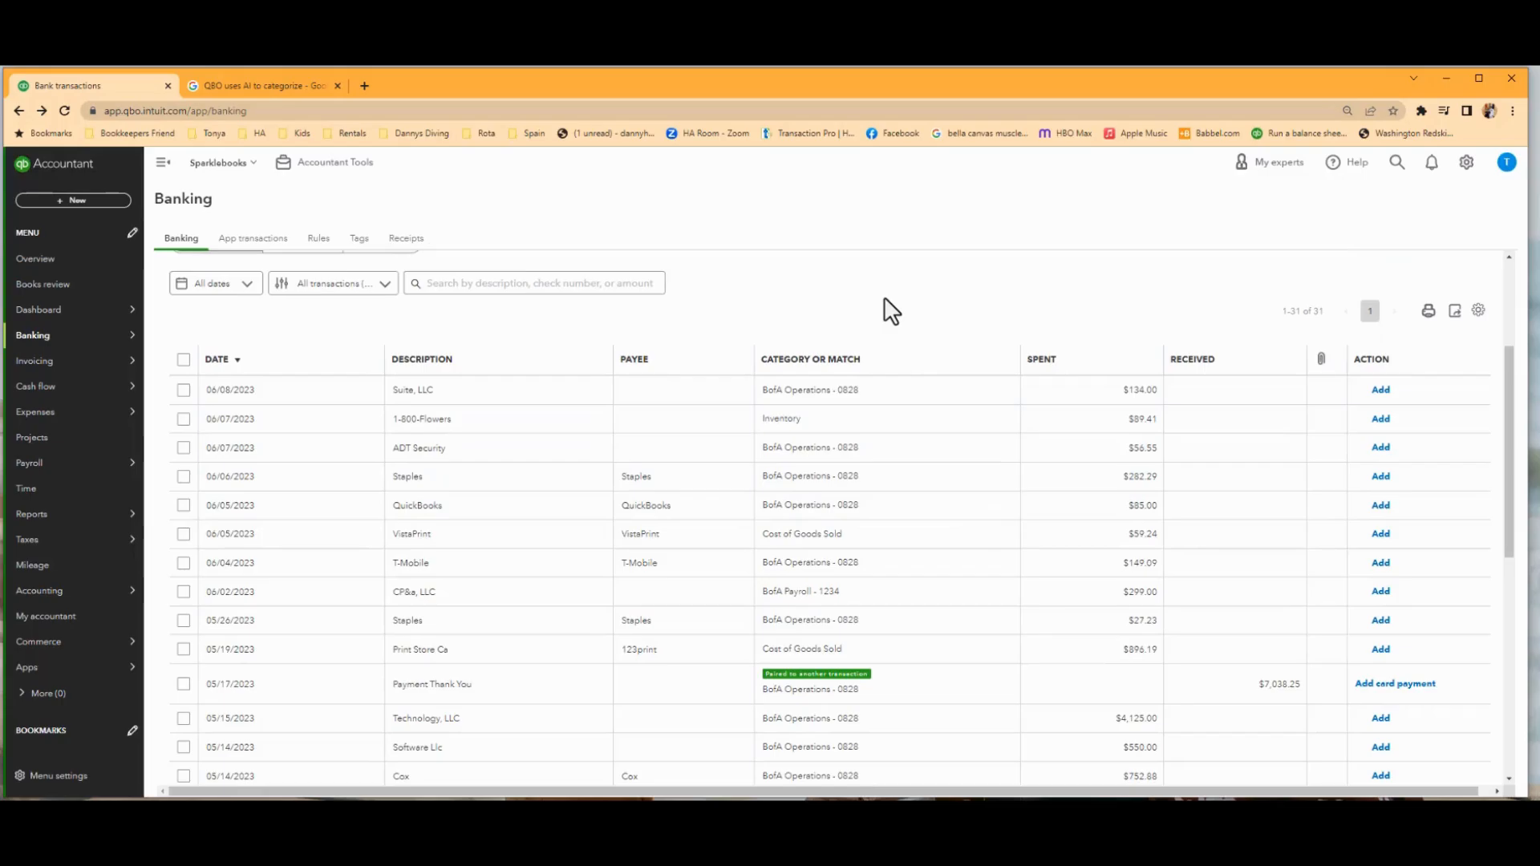
click(1041, 360)
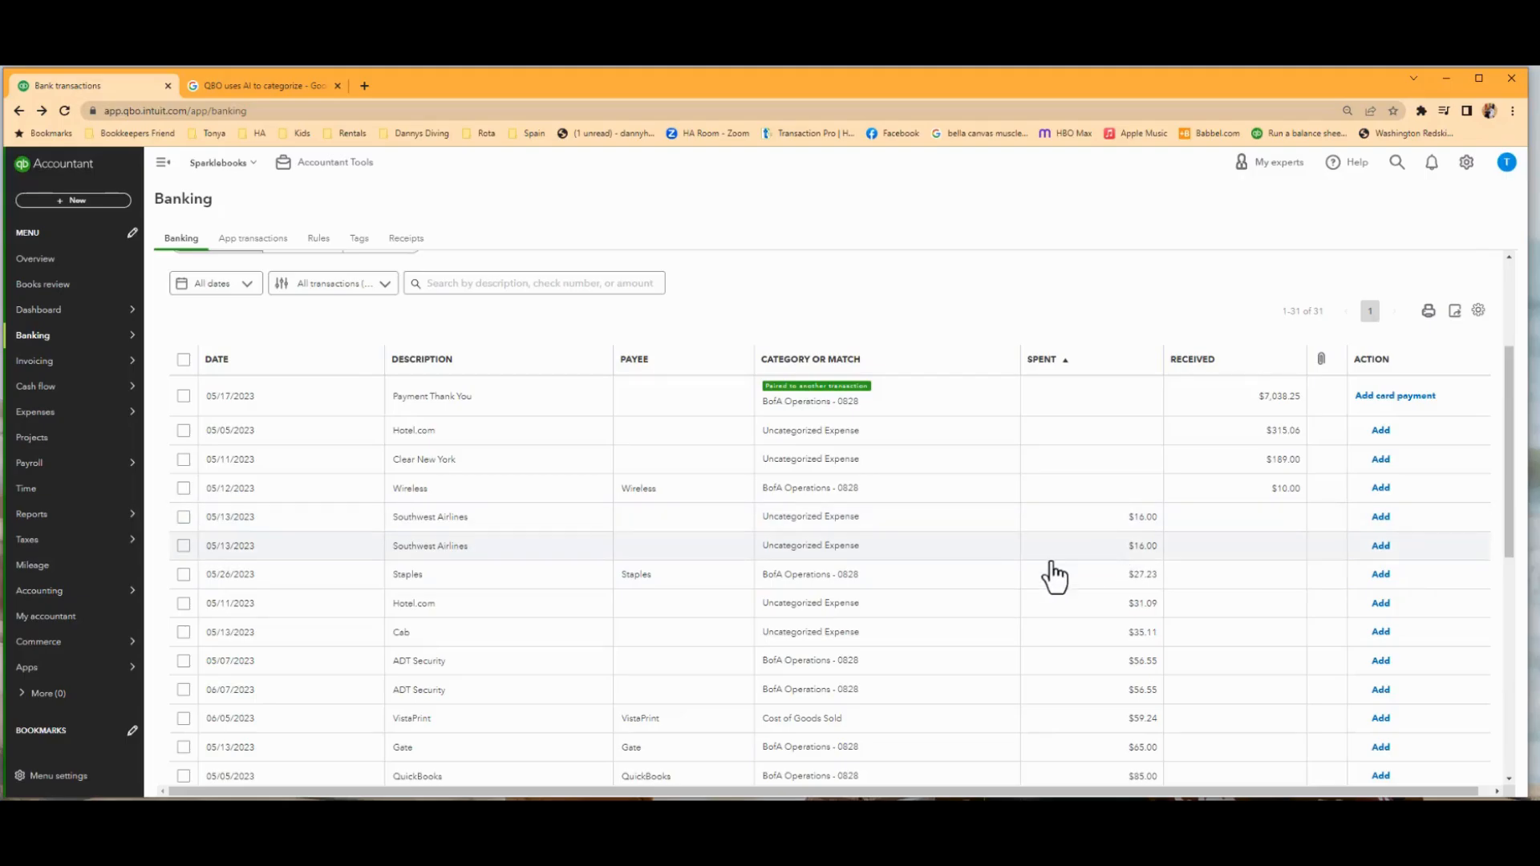
scroll(1053, 579, down, 2)
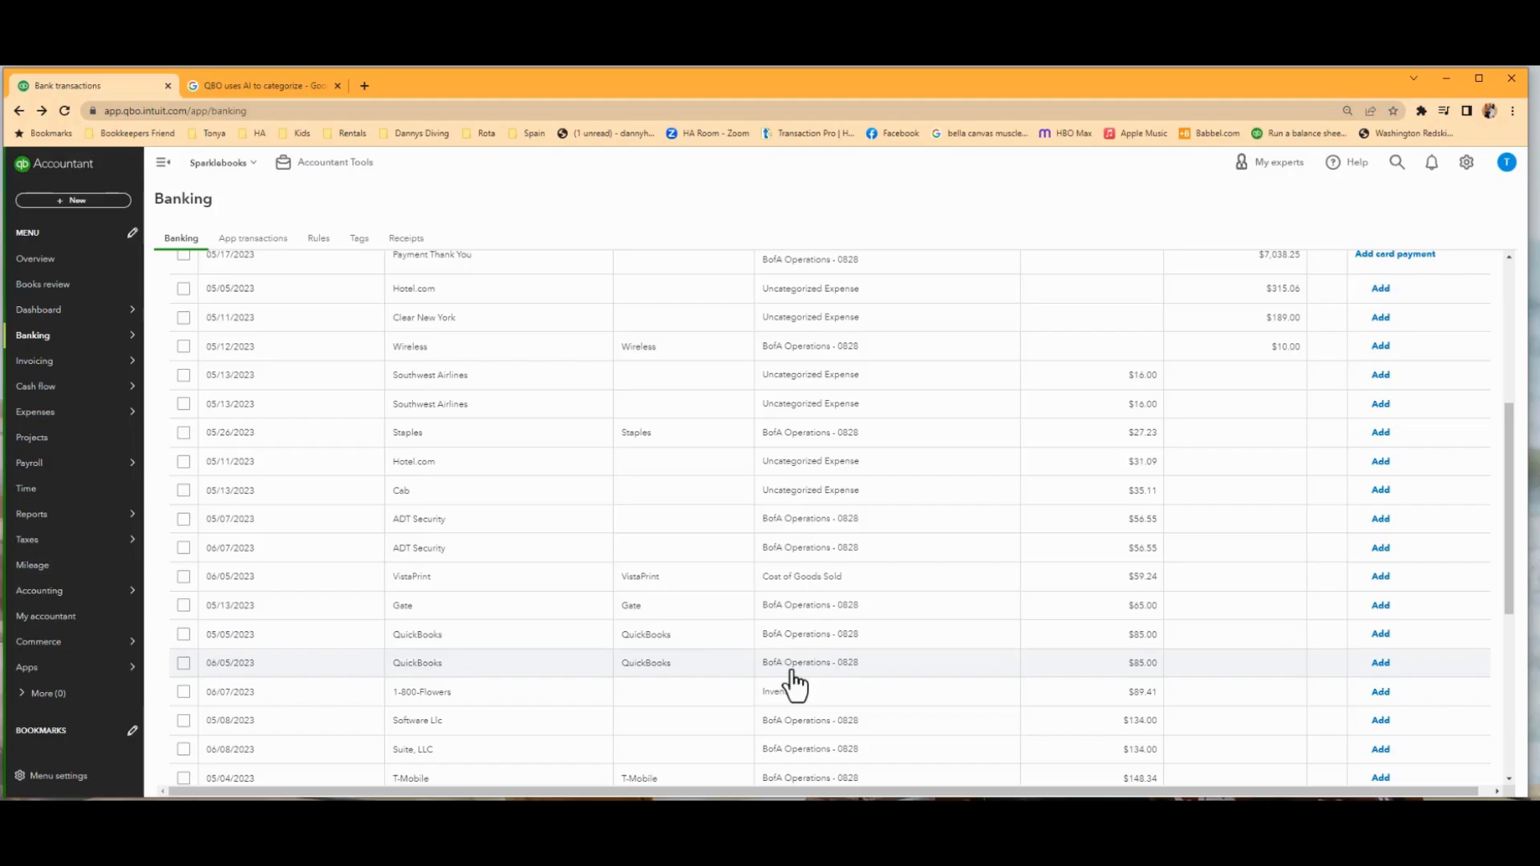
scroll(793, 681, down, 3)
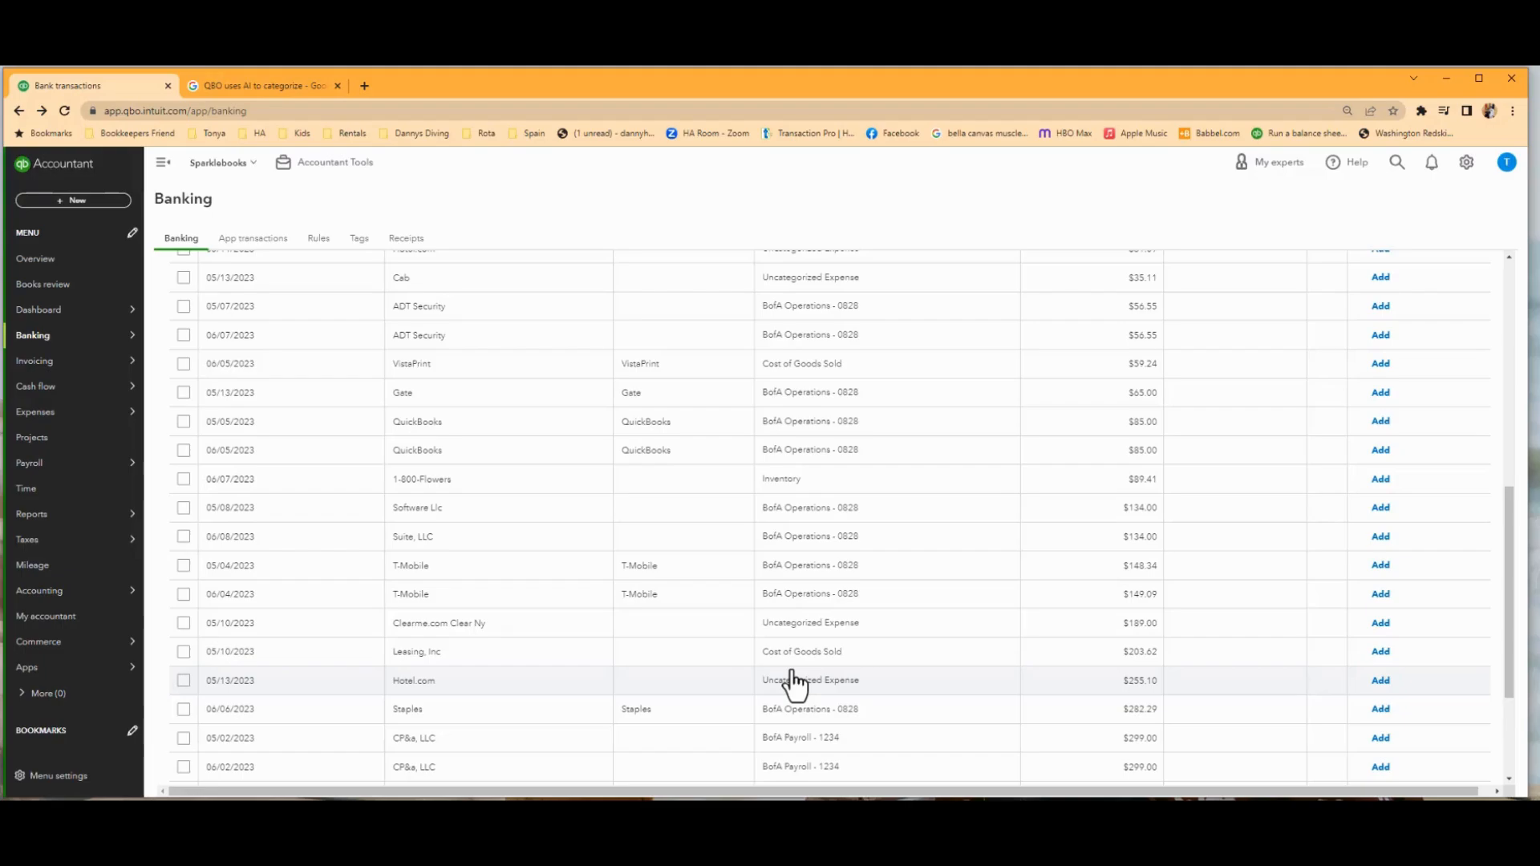
scroll(754, 688, down, 2)
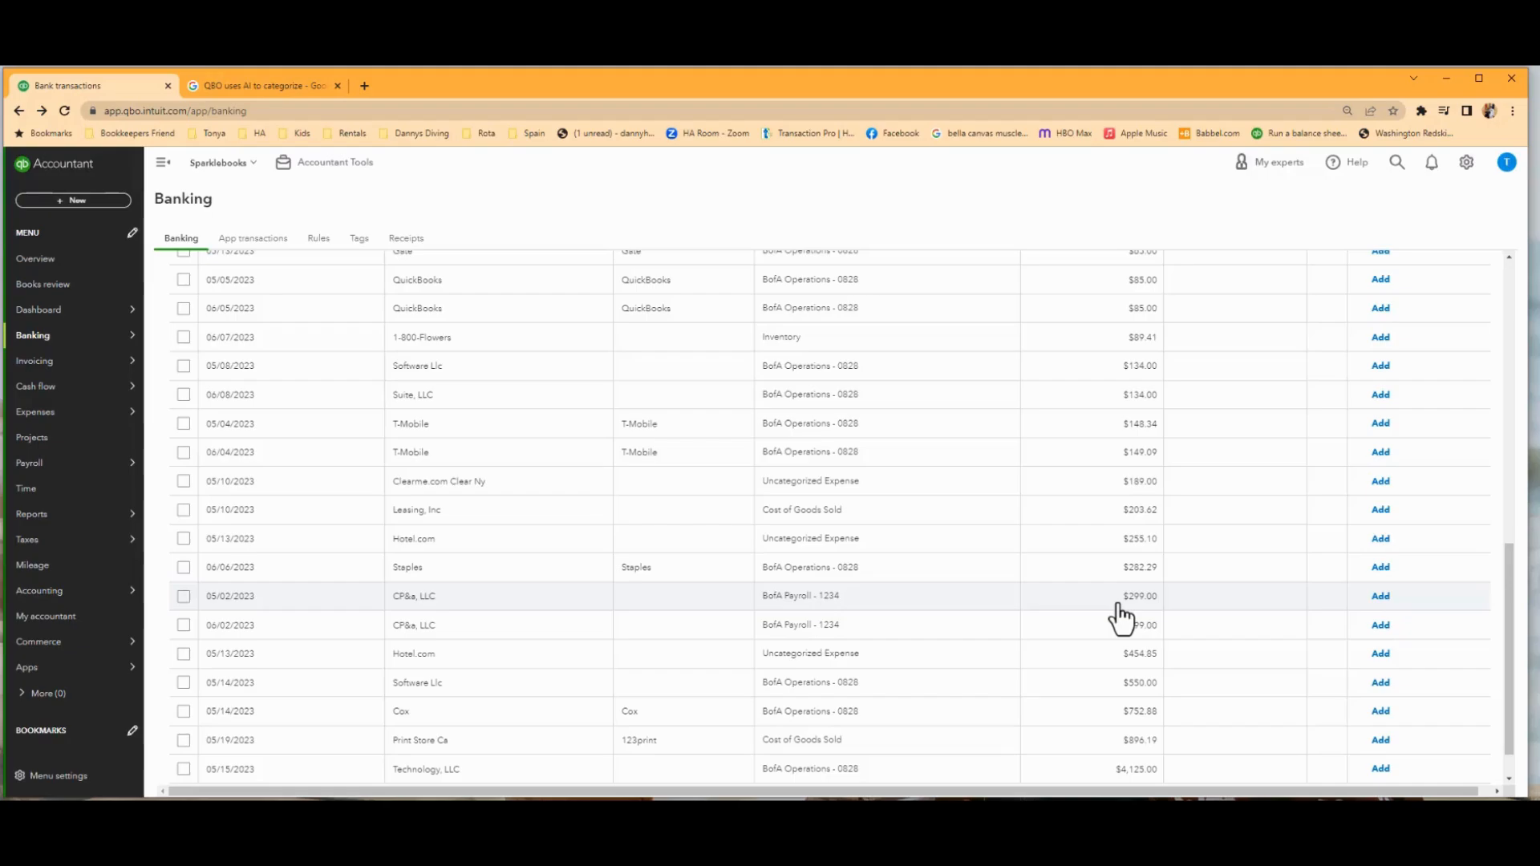
Start a new bank rule from the 05/02/2023 CP&a, LLC transaction and name it CPA.
click(582, 602)
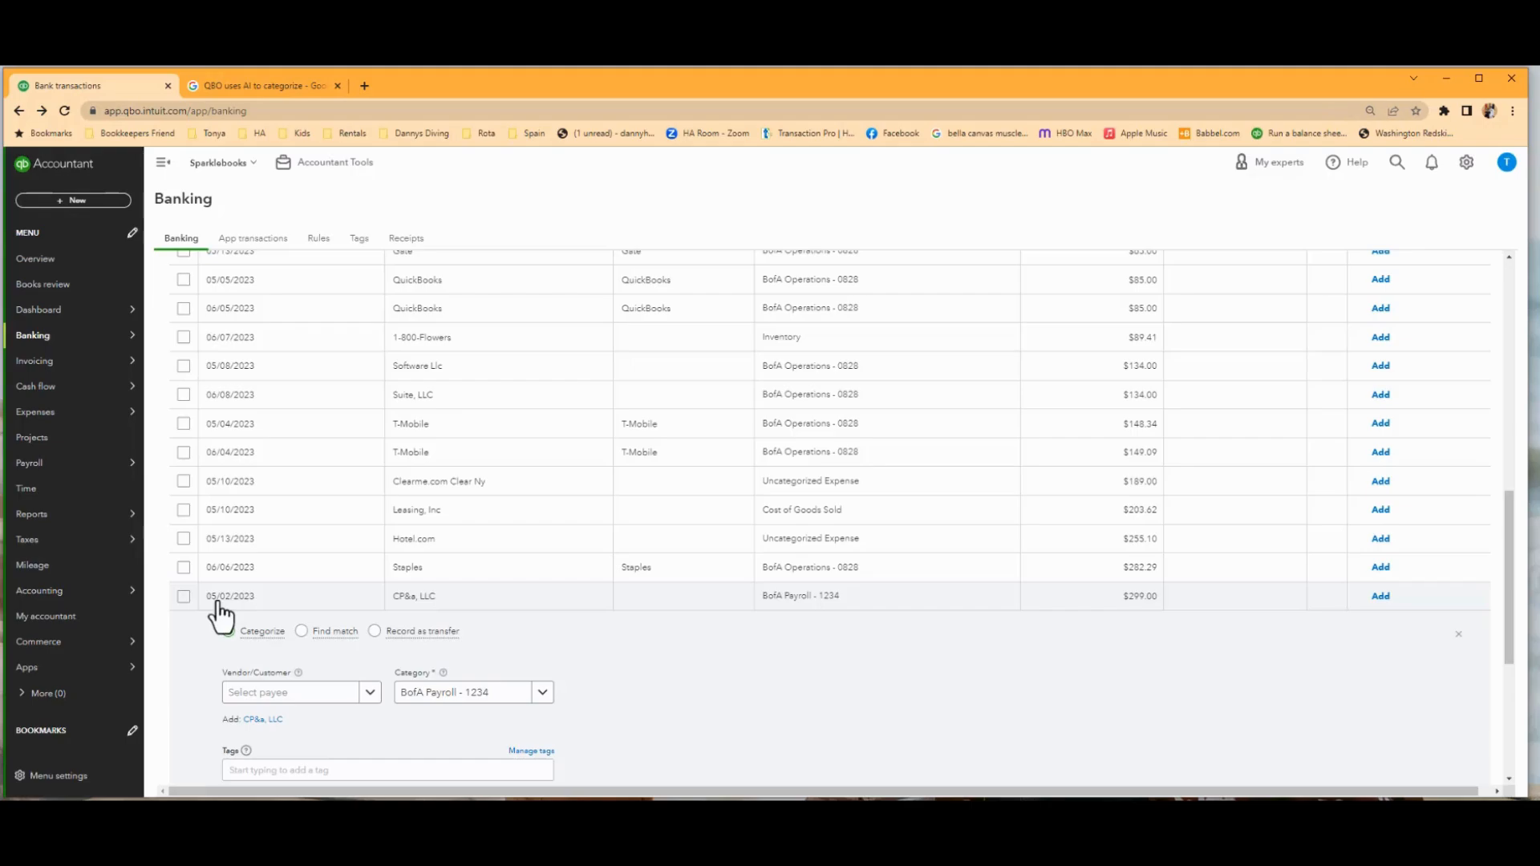
scroll(550, 663, down, 3)
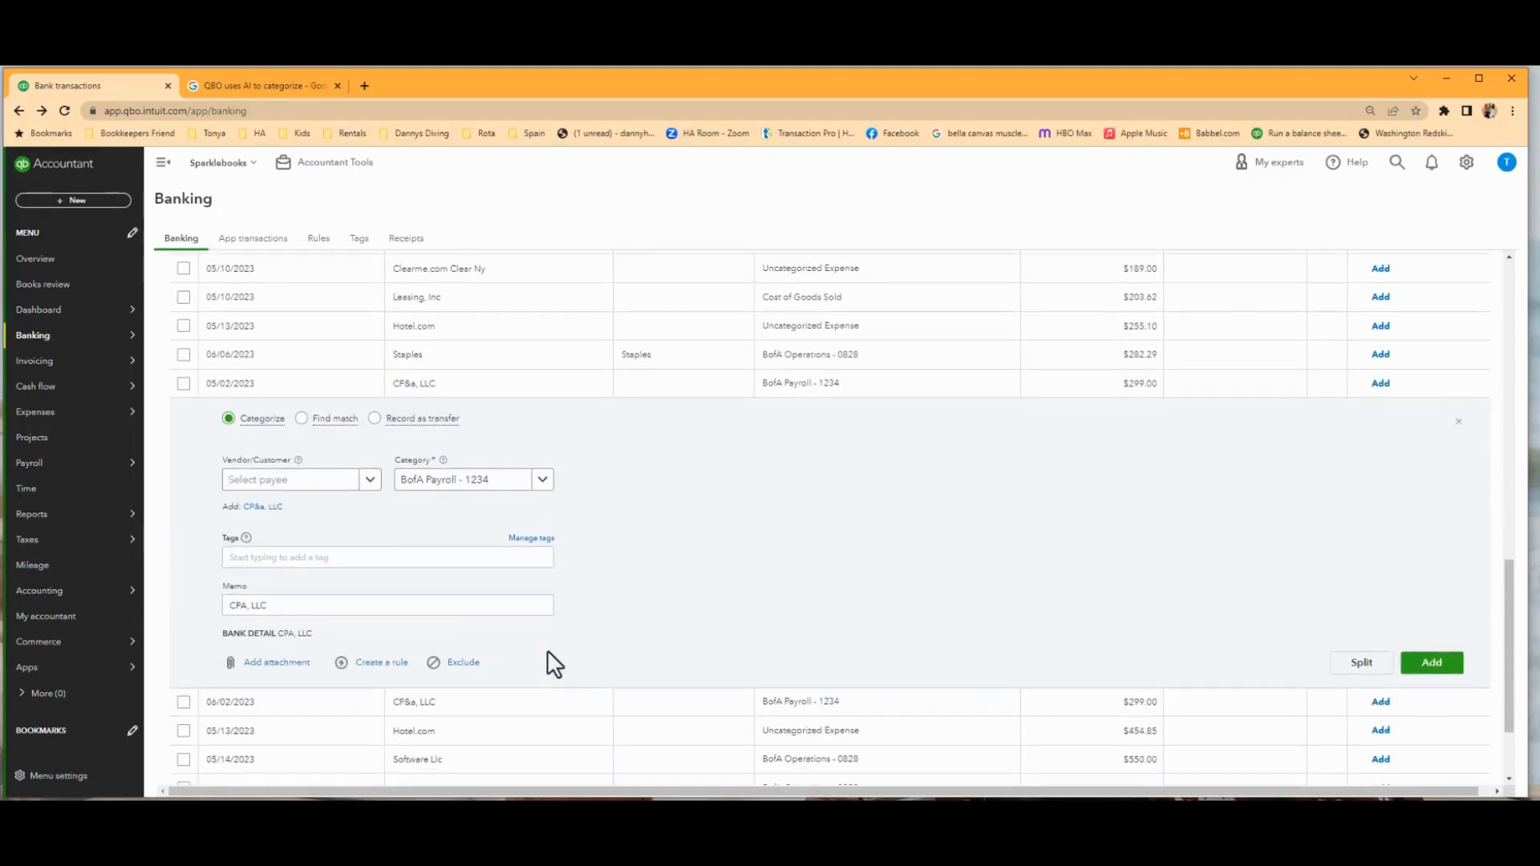
click(380, 664)
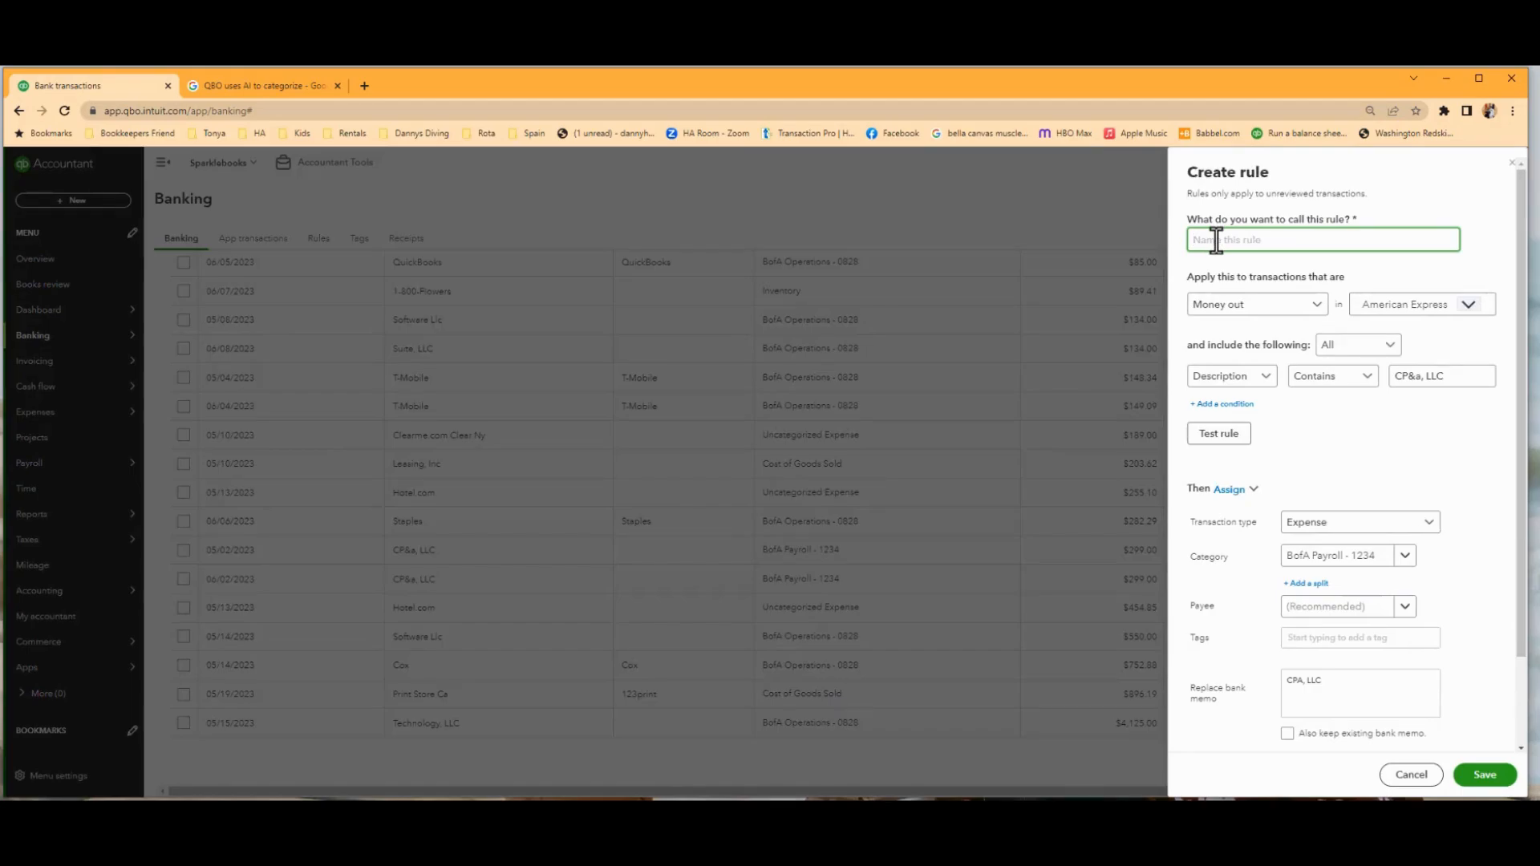
text(CPA)
Add a second condition to the rule requiring the amount to equal 299.00.
click(1222, 406)
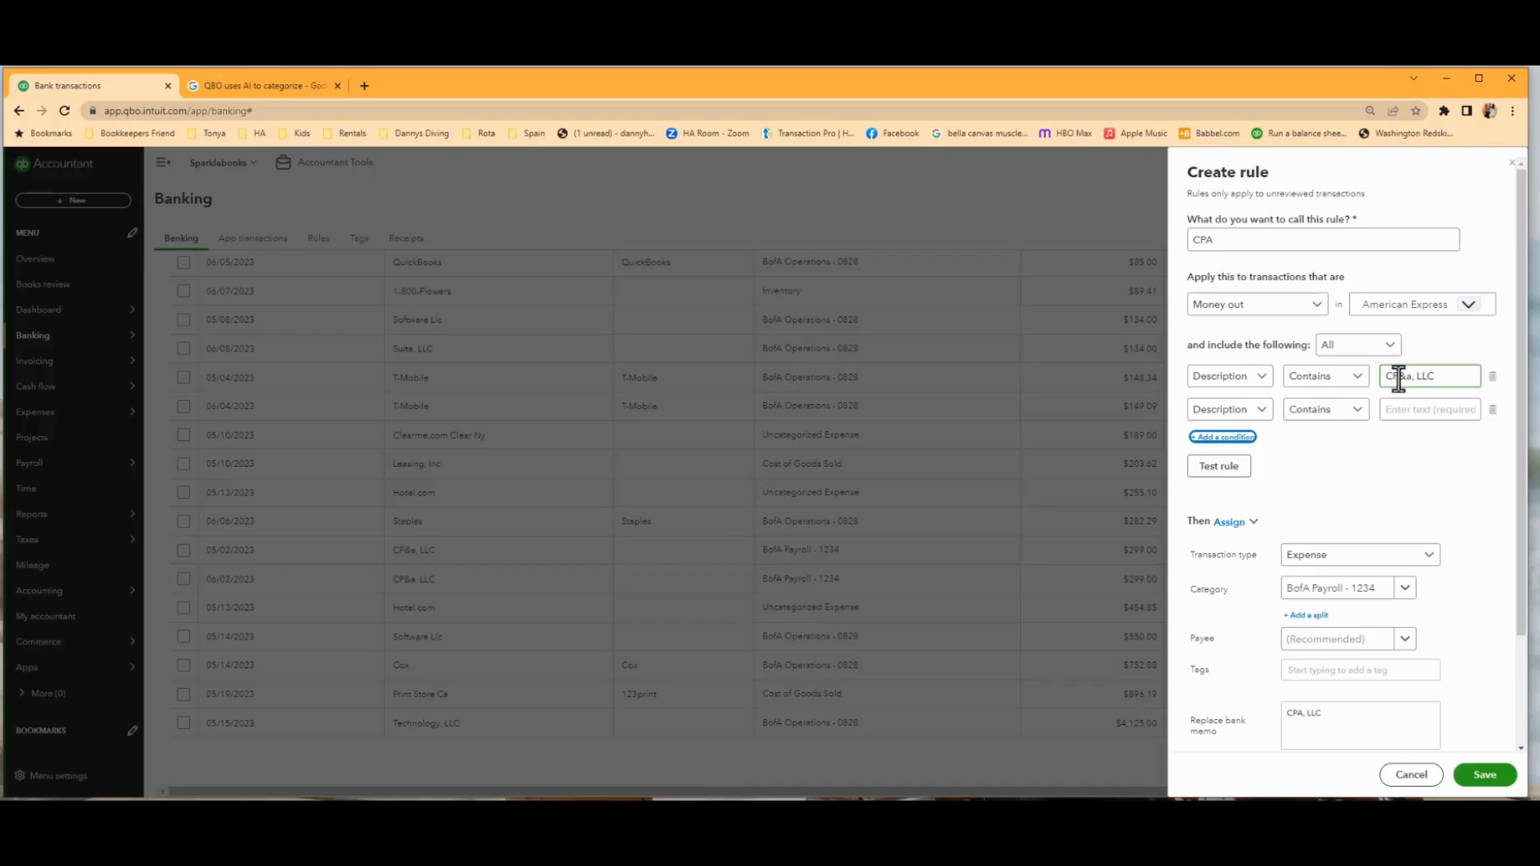
click(1264, 419)
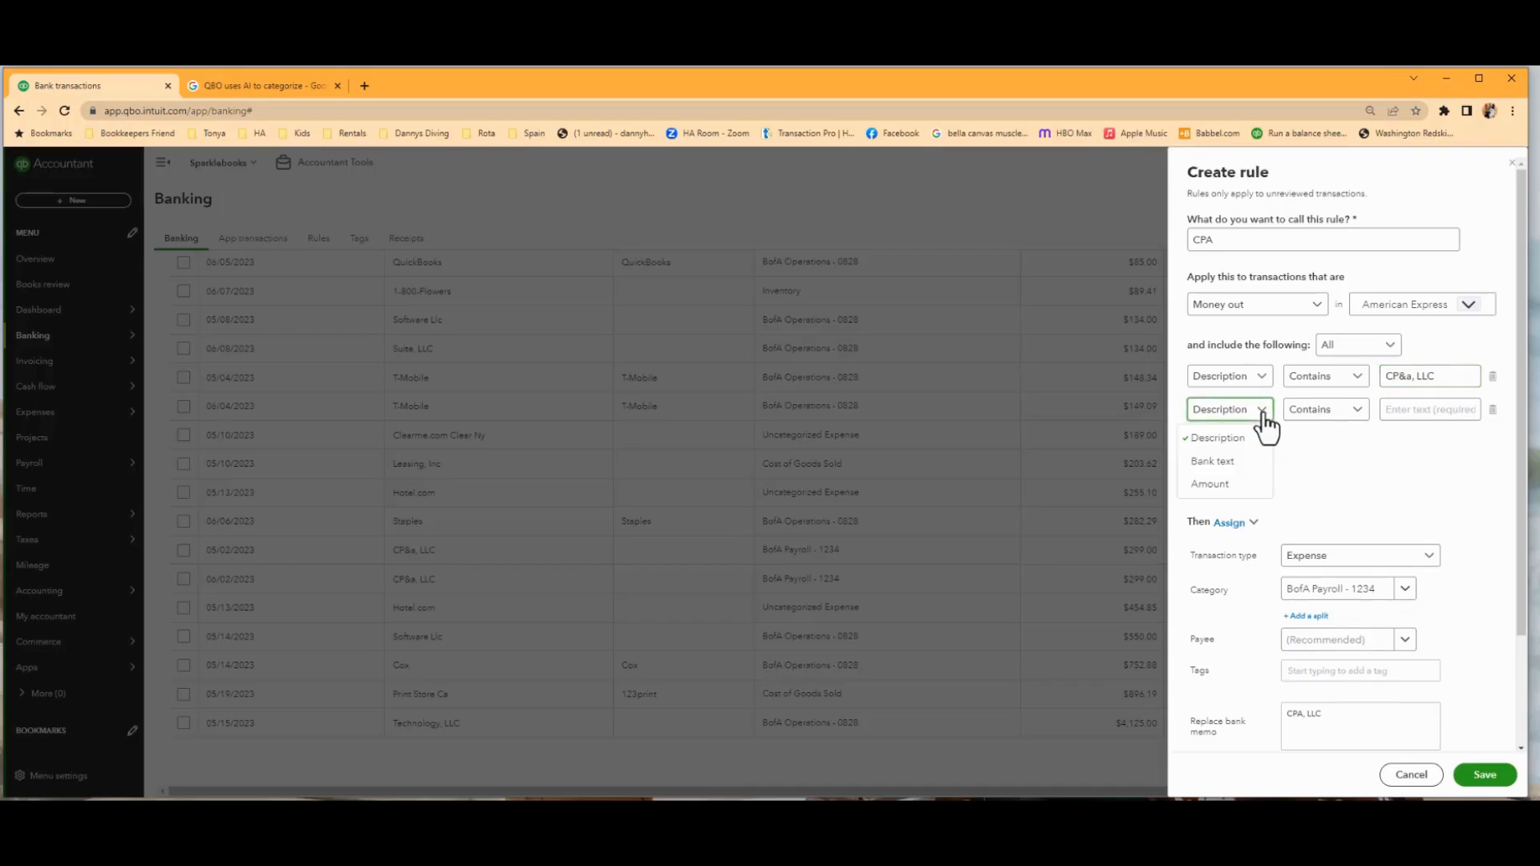
click(1230, 484)
click(1409, 409)
text(29)
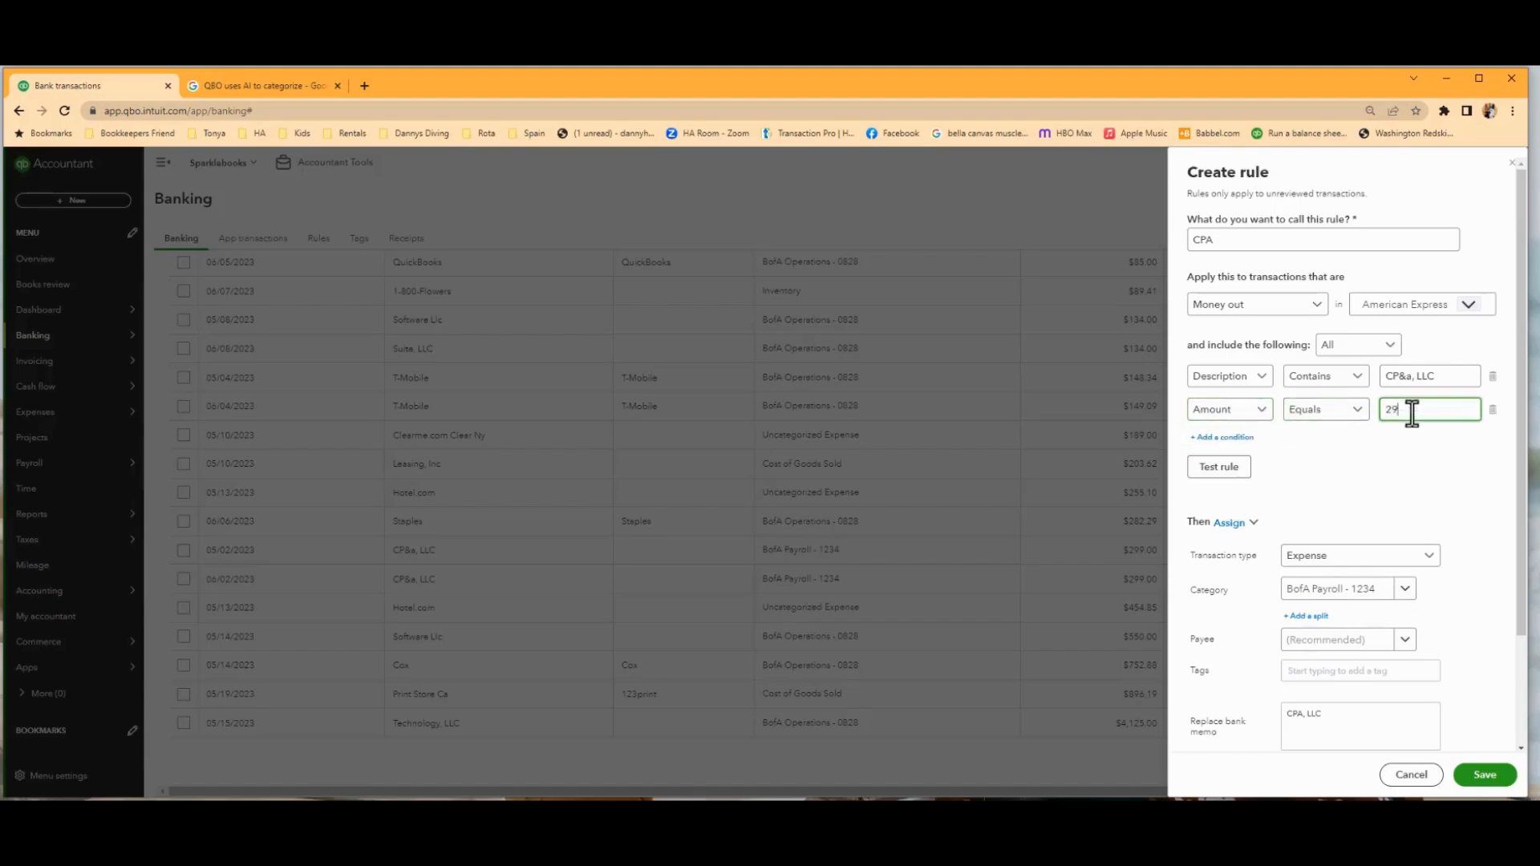
text(9.00)
drag(1437, 376, 1383, 416)
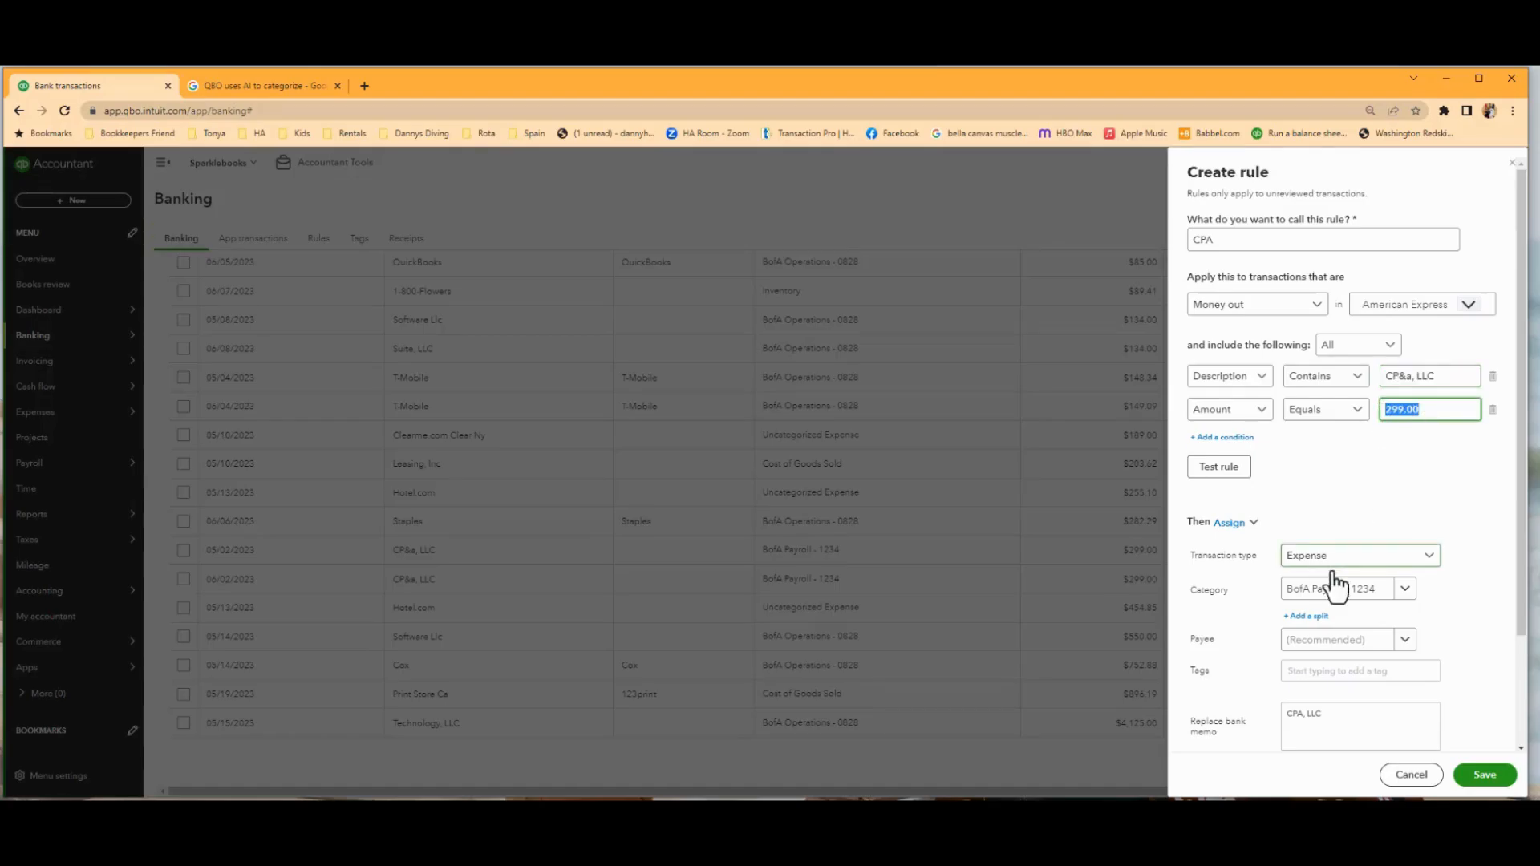
Have the rule assign the Accounting Fees category and the vendor CPA, LLC as payee.
click(1405, 589)
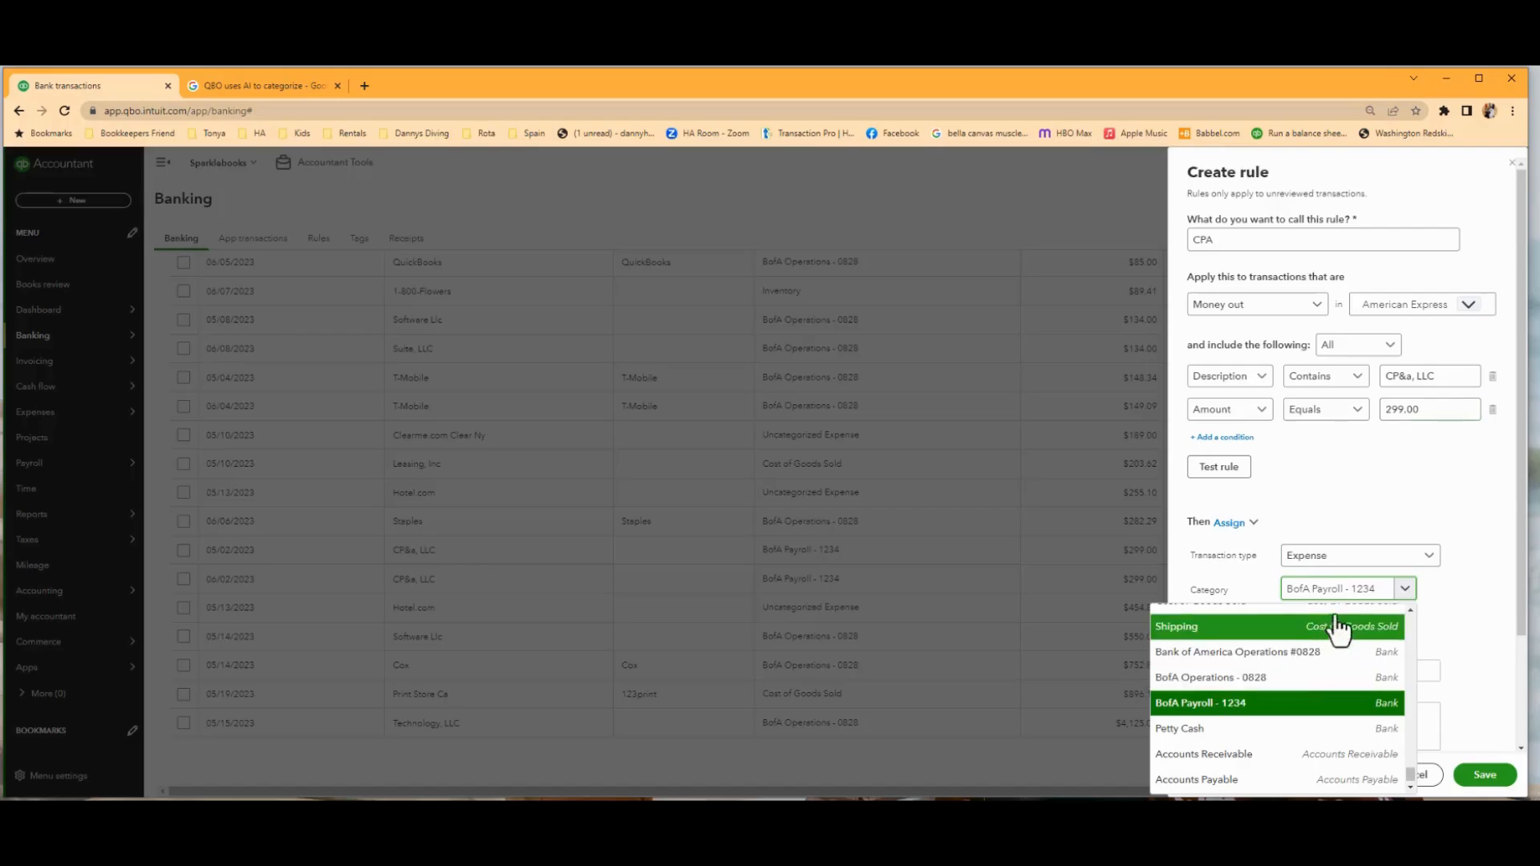
drag(1382, 590, 1268, 599)
text(acc)
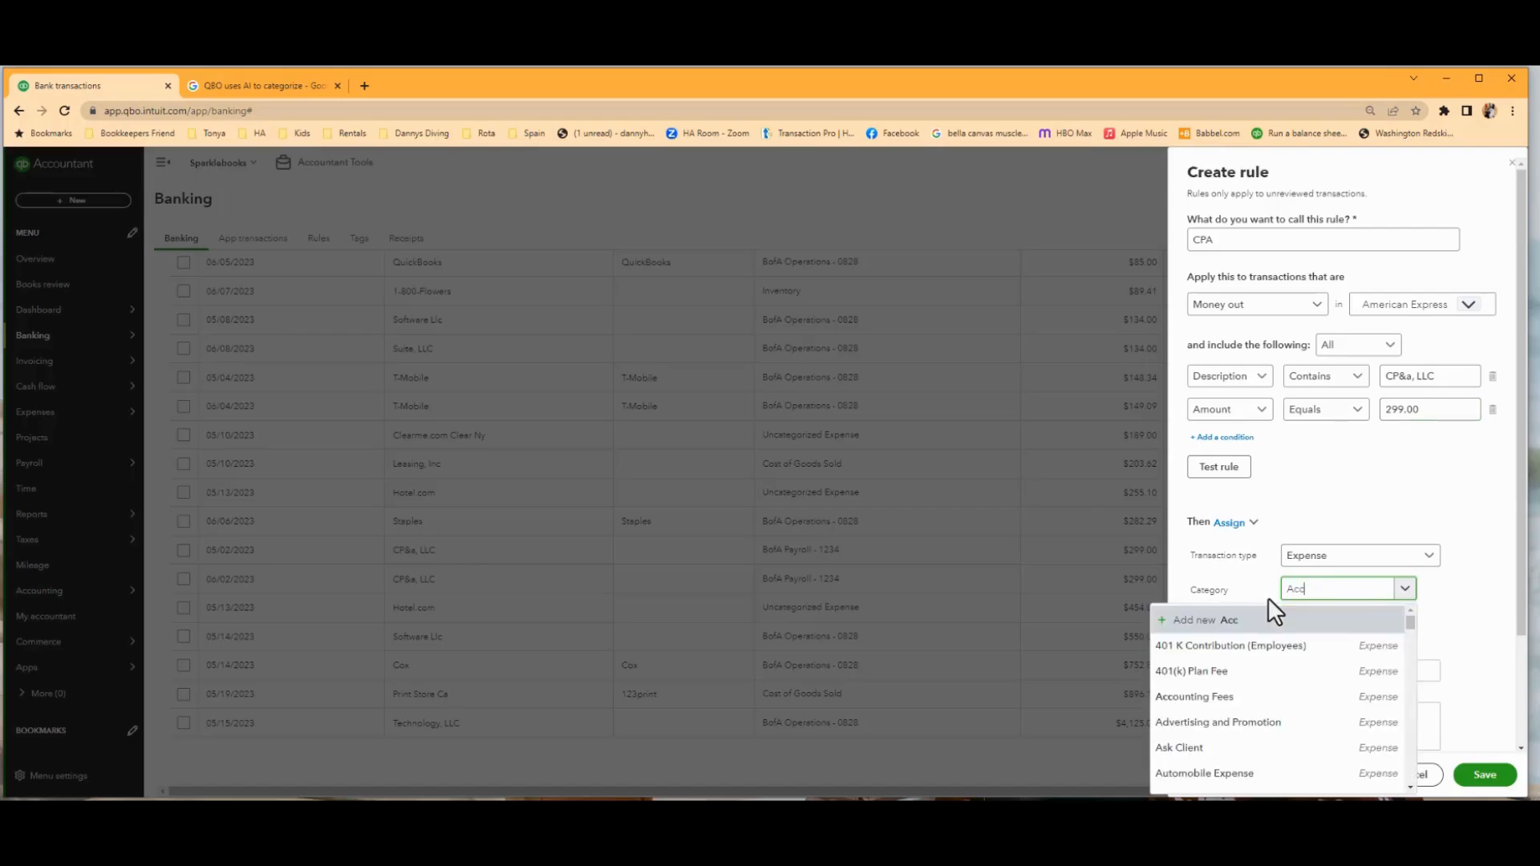
click(1231, 699)
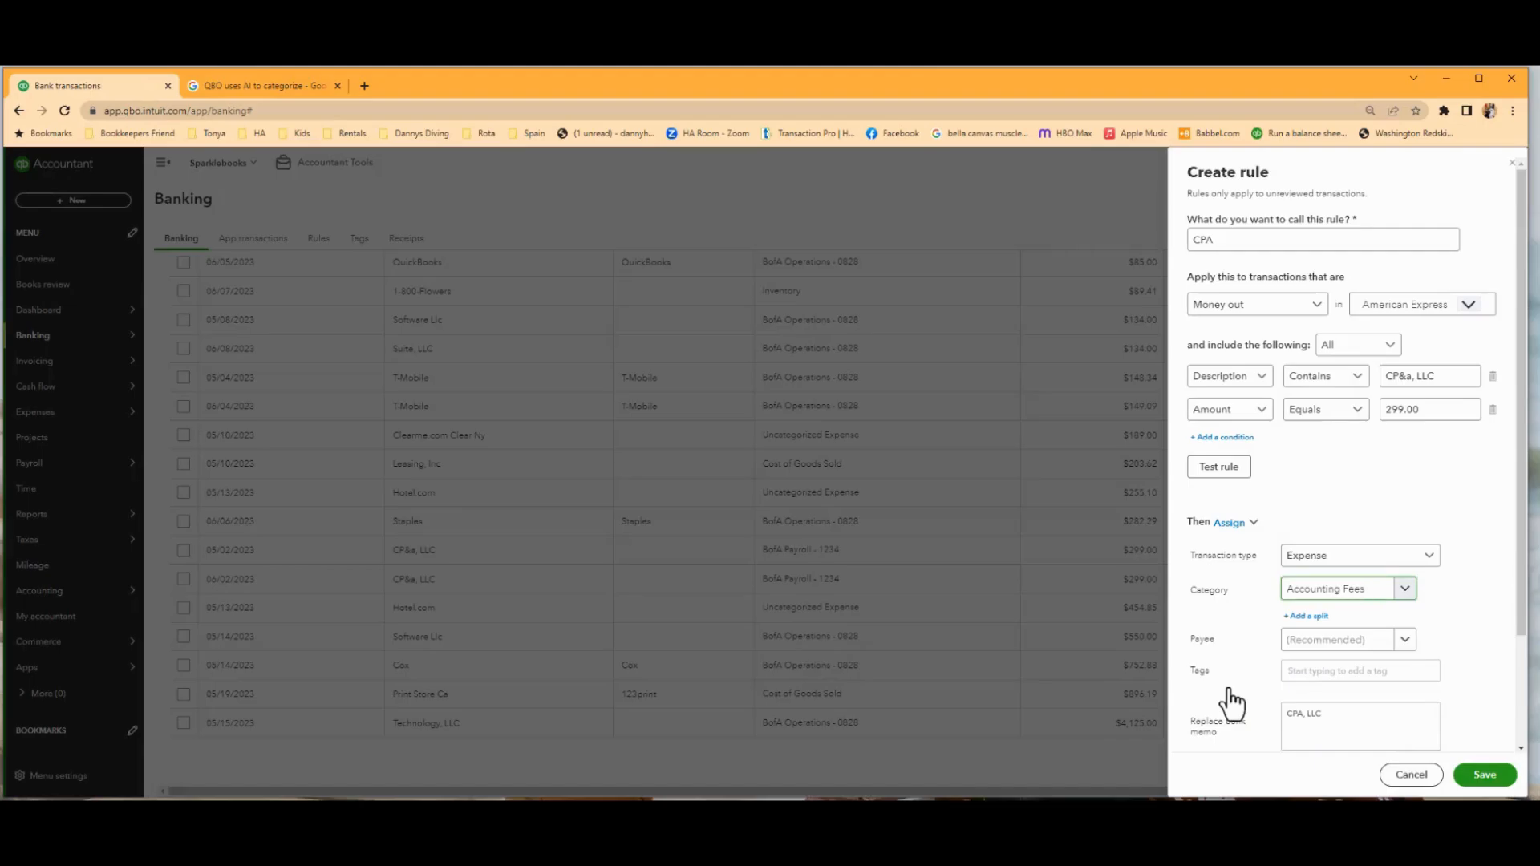
click(1366, 642)
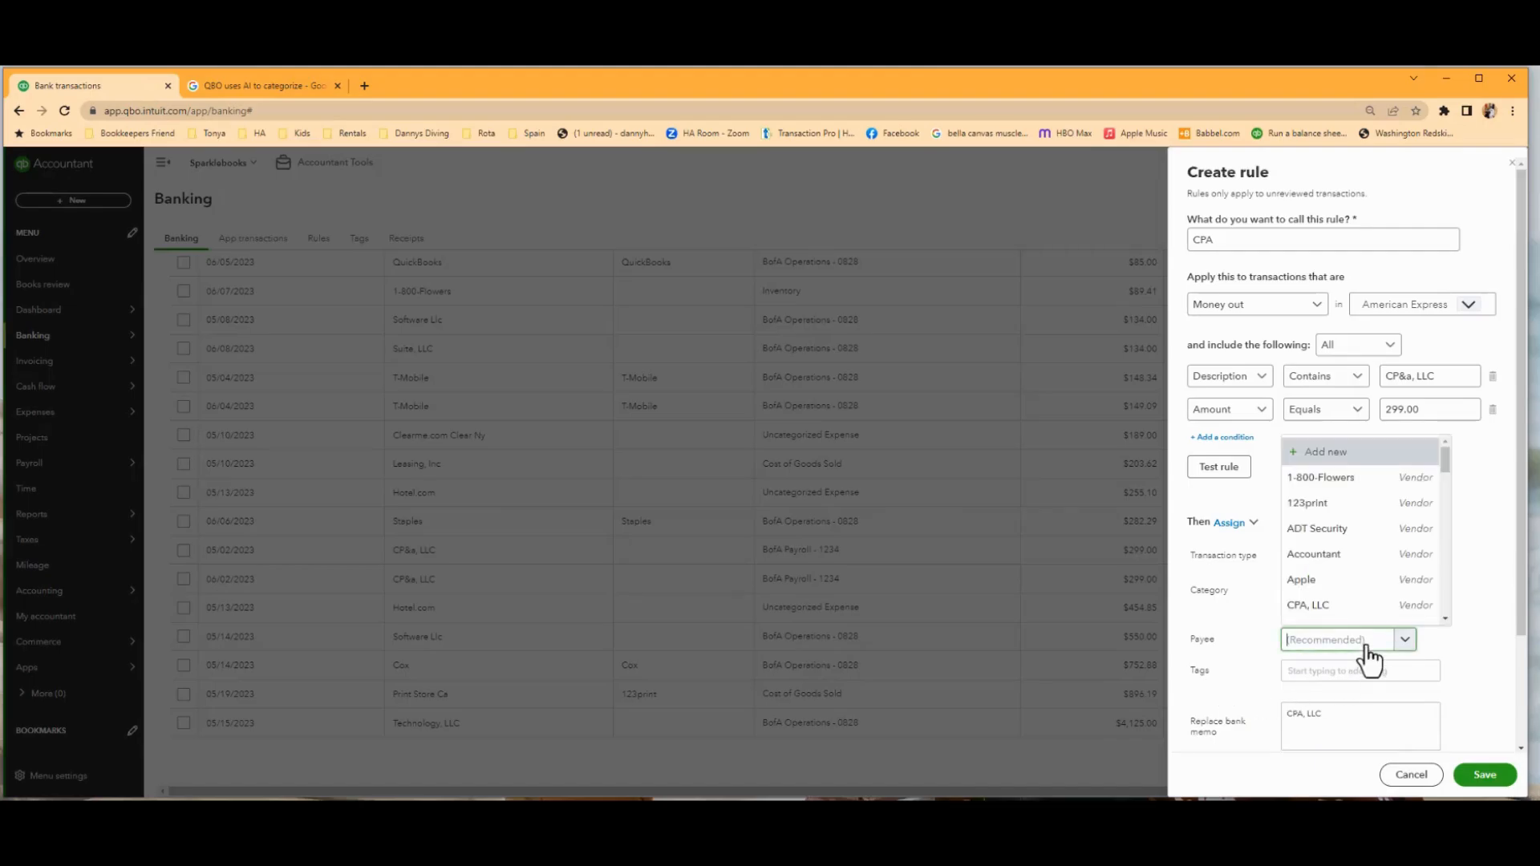
click(1319, 610)
Turn off automatic confirmation of matching transactions for the rule and save it.
scroll(1465, 618, down, 2)
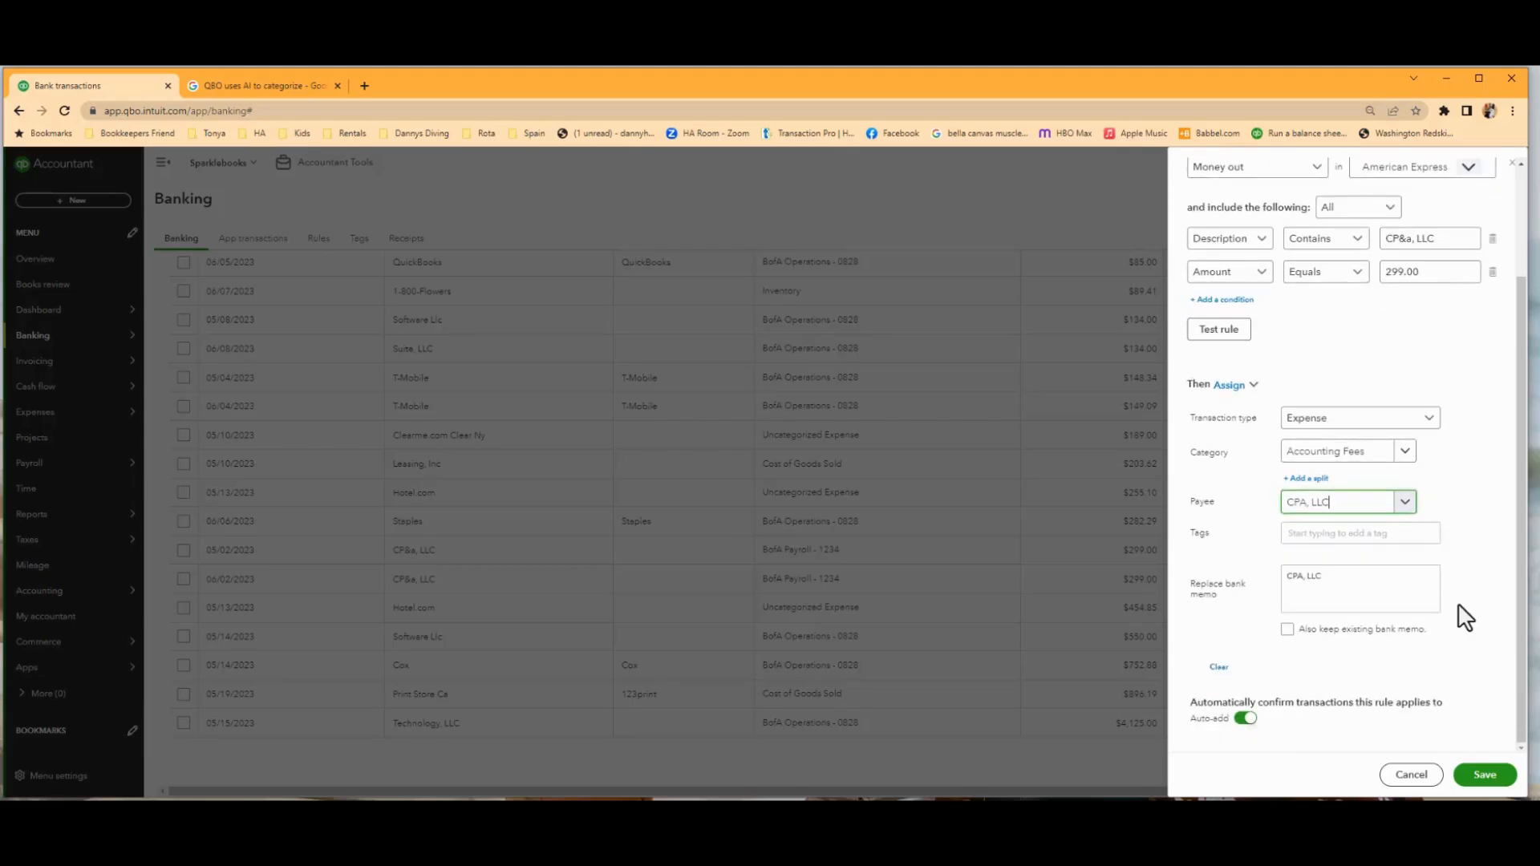
click(1244, 720)
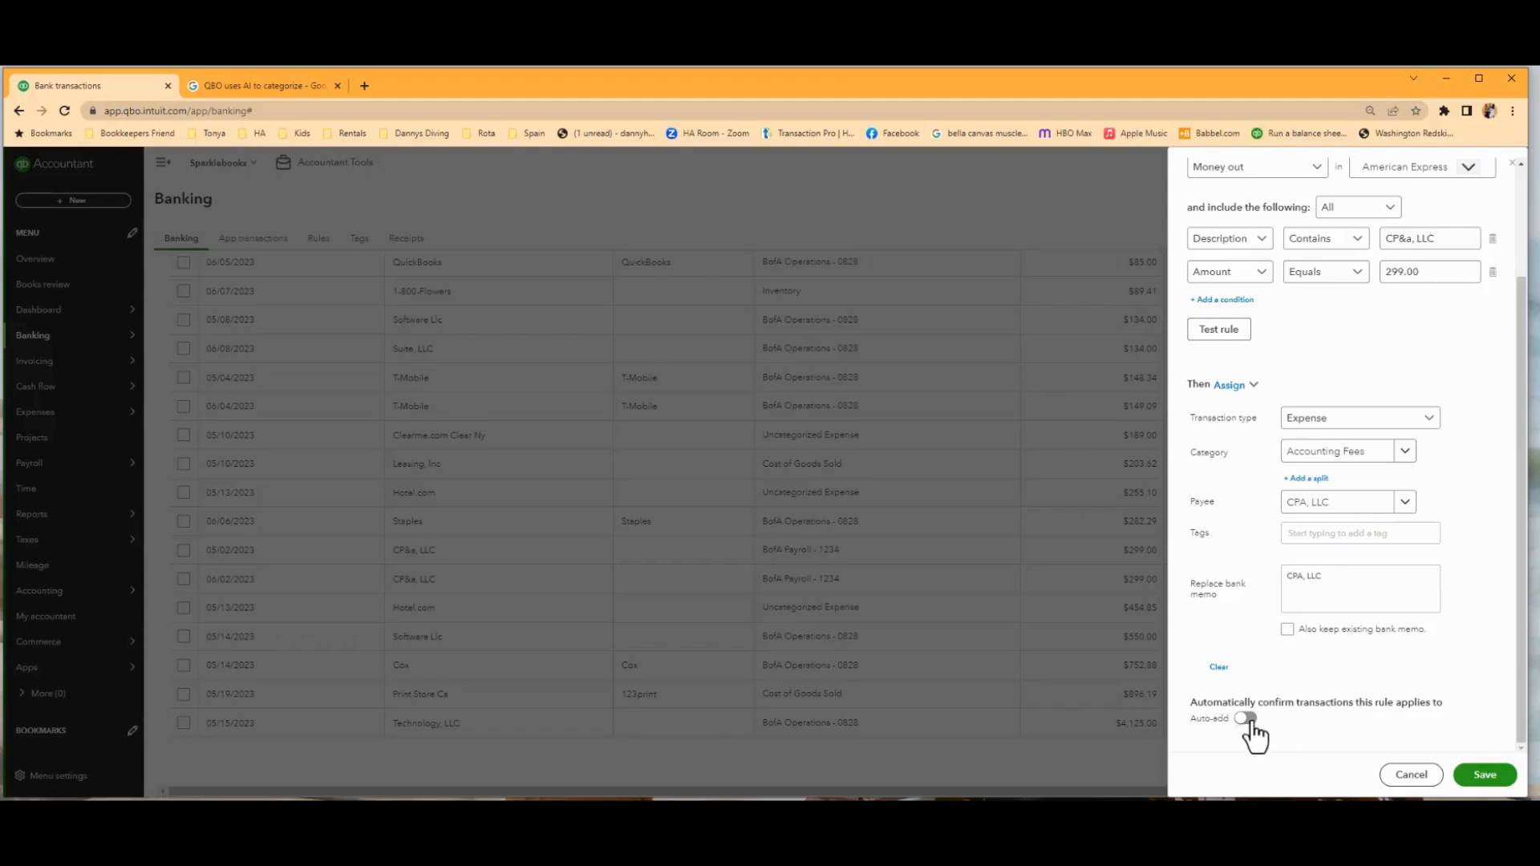
click(1492, 782)
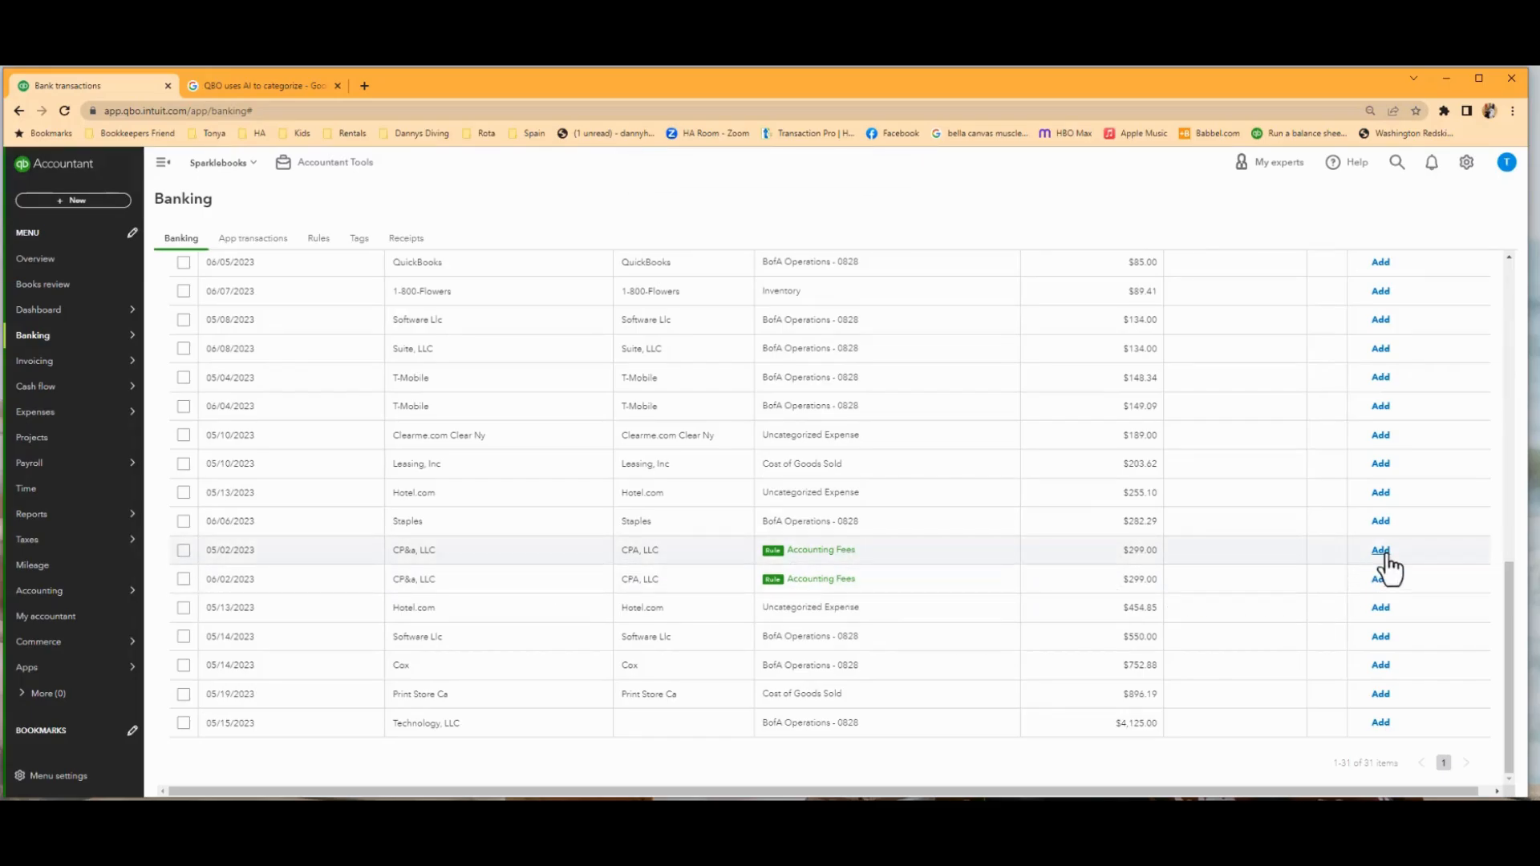
Select both CP&a, LLC transactions dated 05/02/2023 and 06/02/2023 and accept them together.
click(183, 551)
click(183, 579)
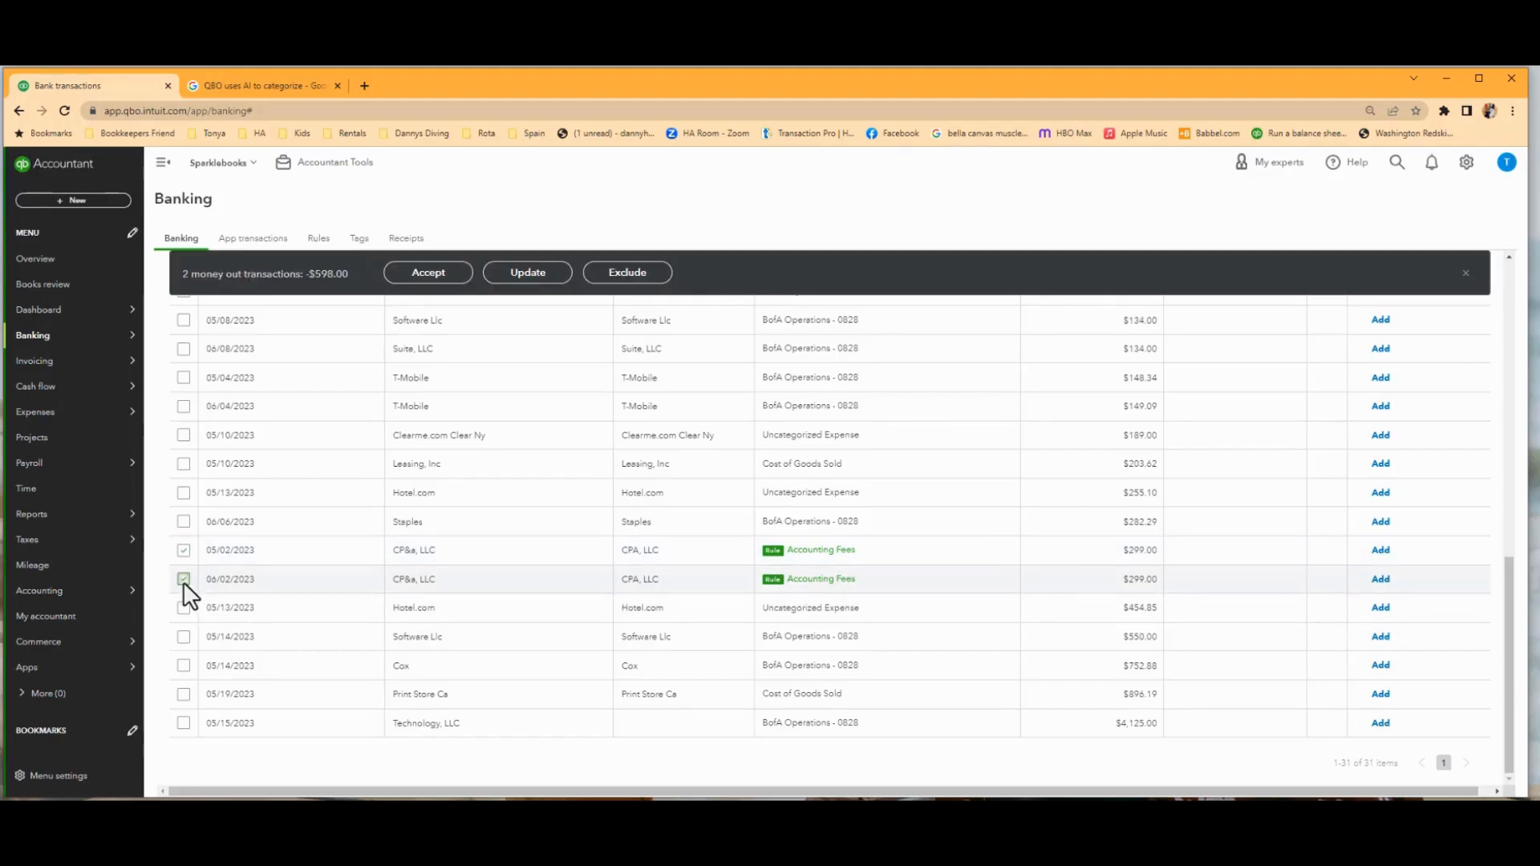
click(440, 273)
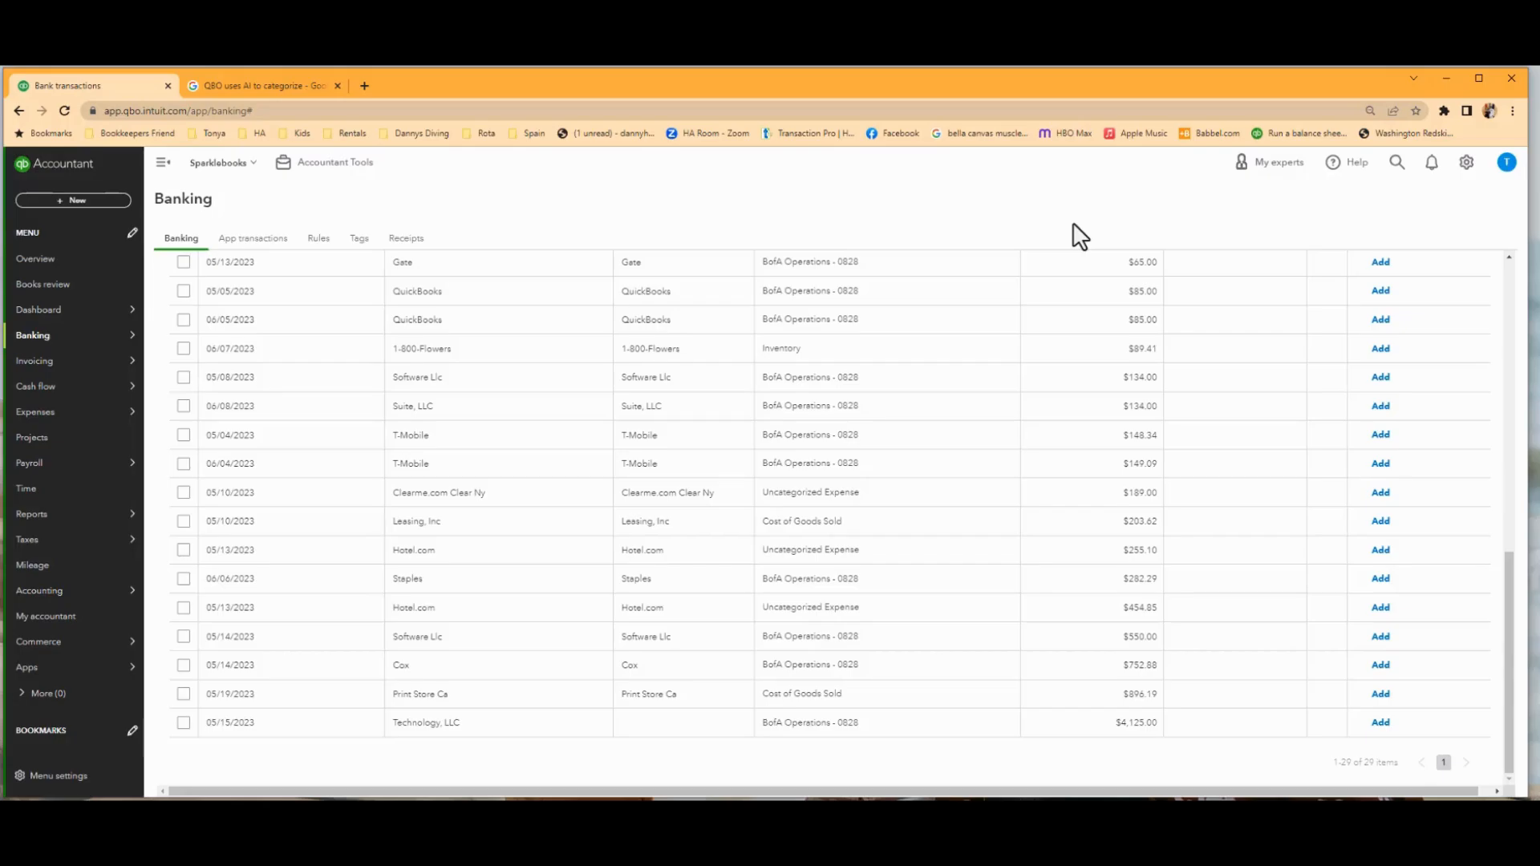
scroll(772, 521, up, 5)
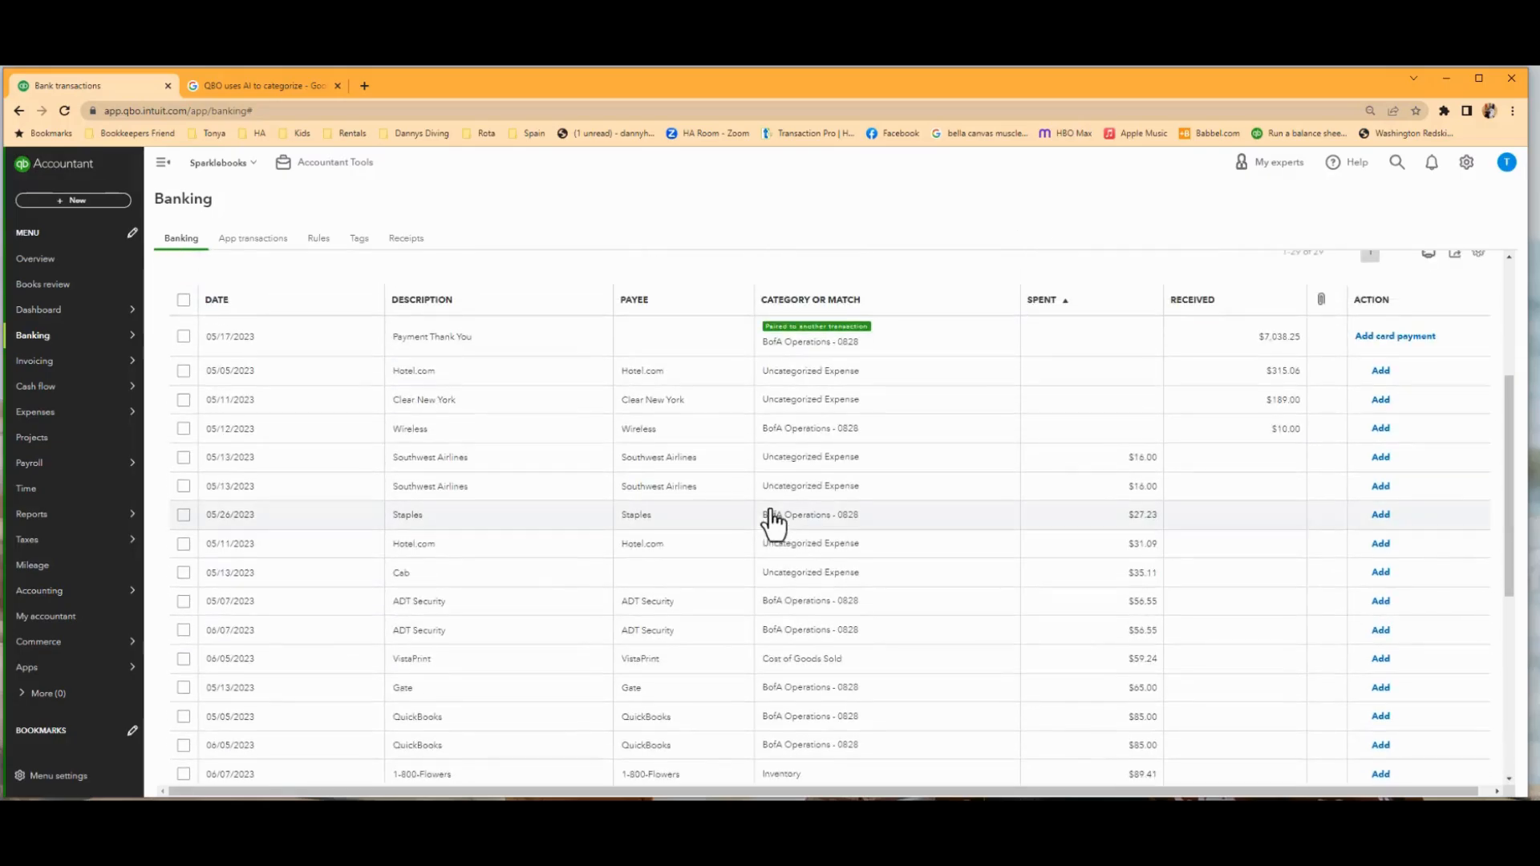
scroll(772, 522, up, 3)
scroll(773, 517, down, 2)
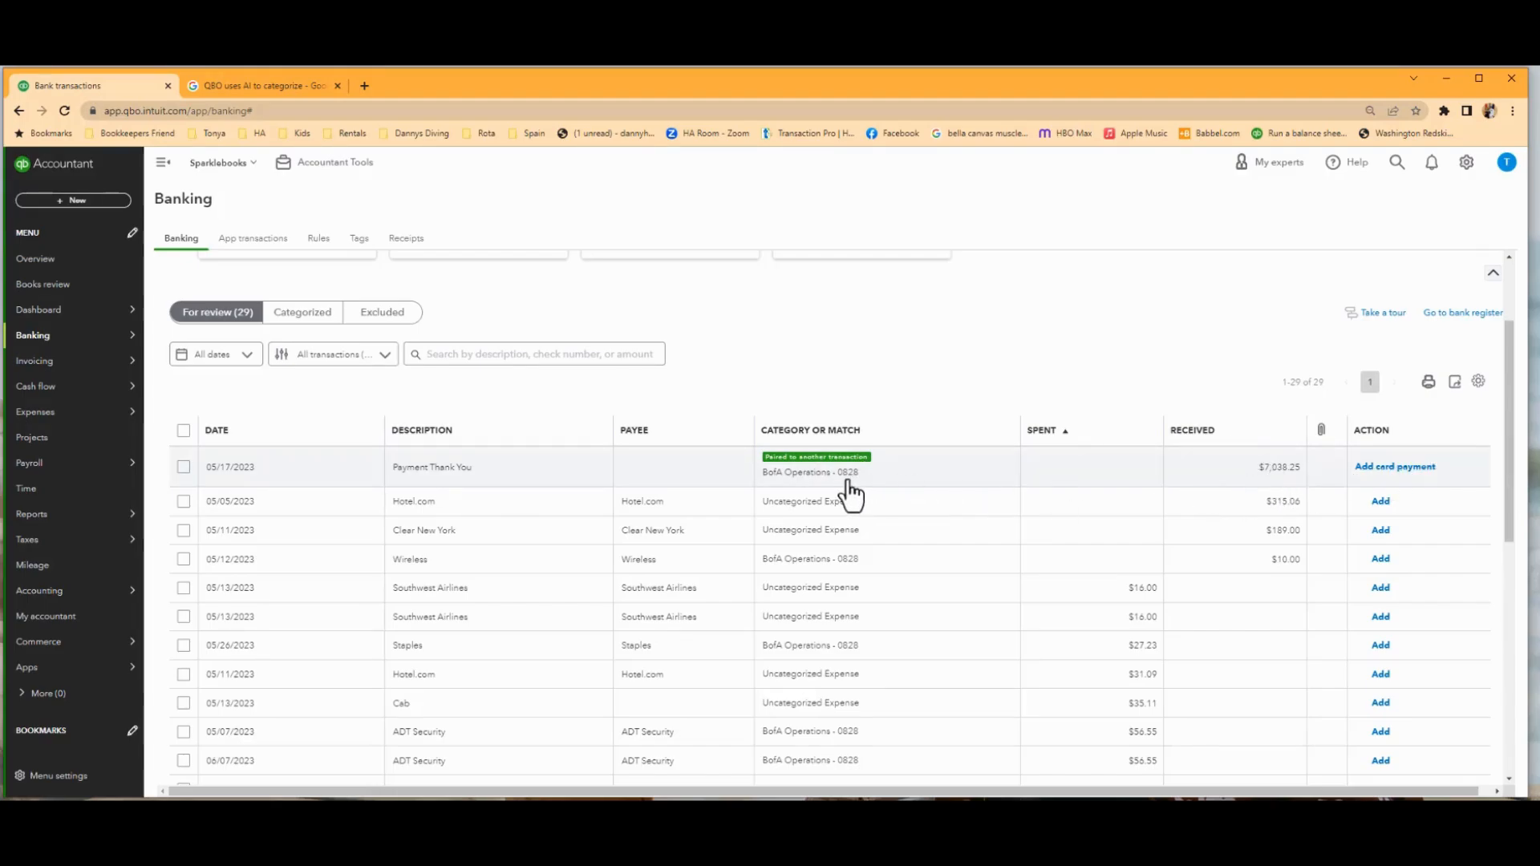
Open the BofA Operations - 0828 feed, look through its transactions for review and sort them by date.
scroll(850, 493, up, 2)
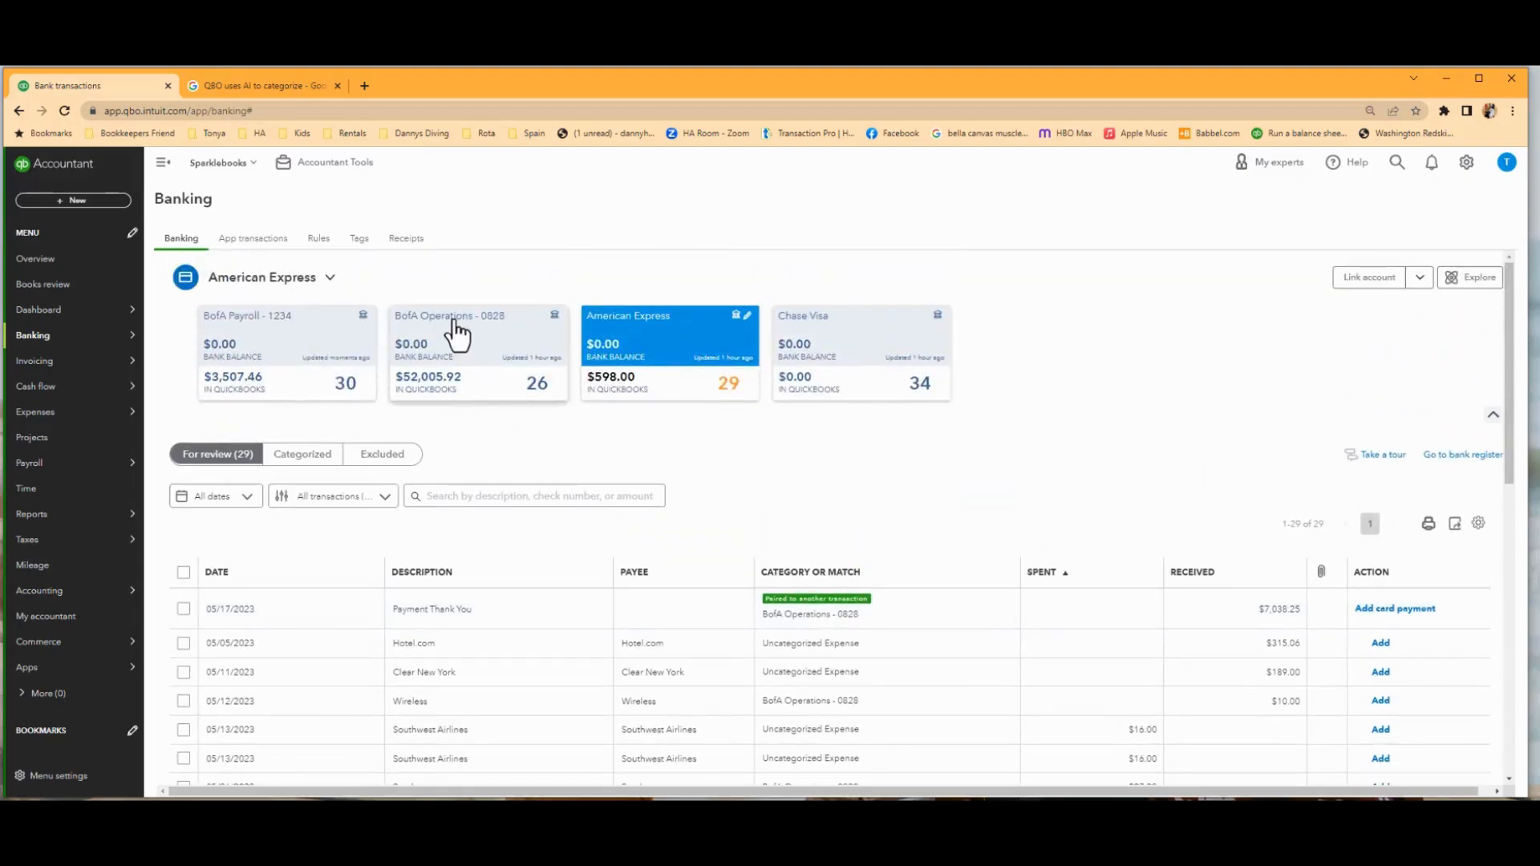
click(456, 332)
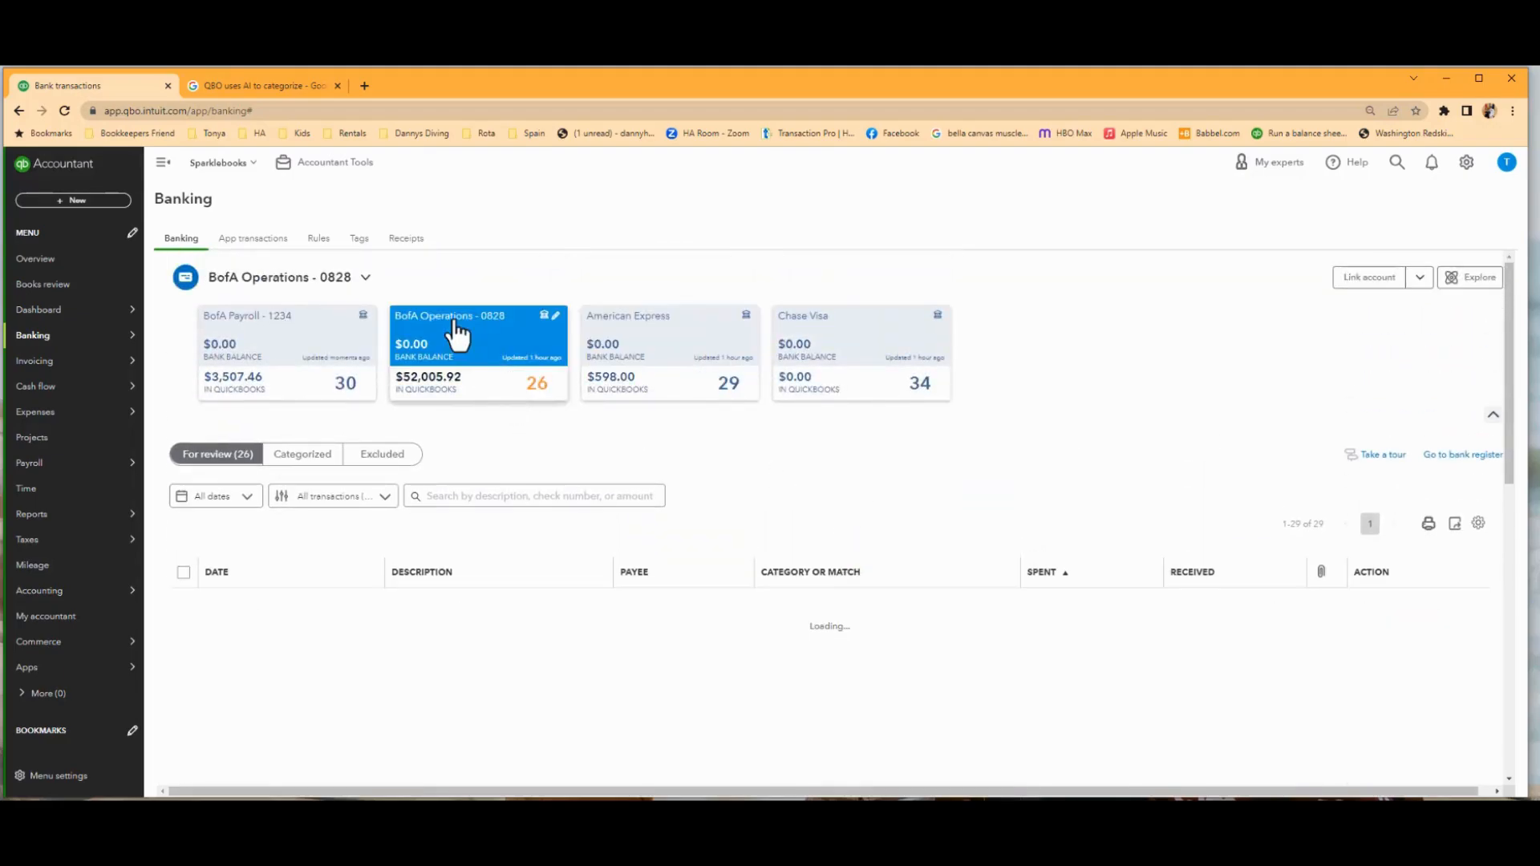
scroll(609, 573, down, 10)
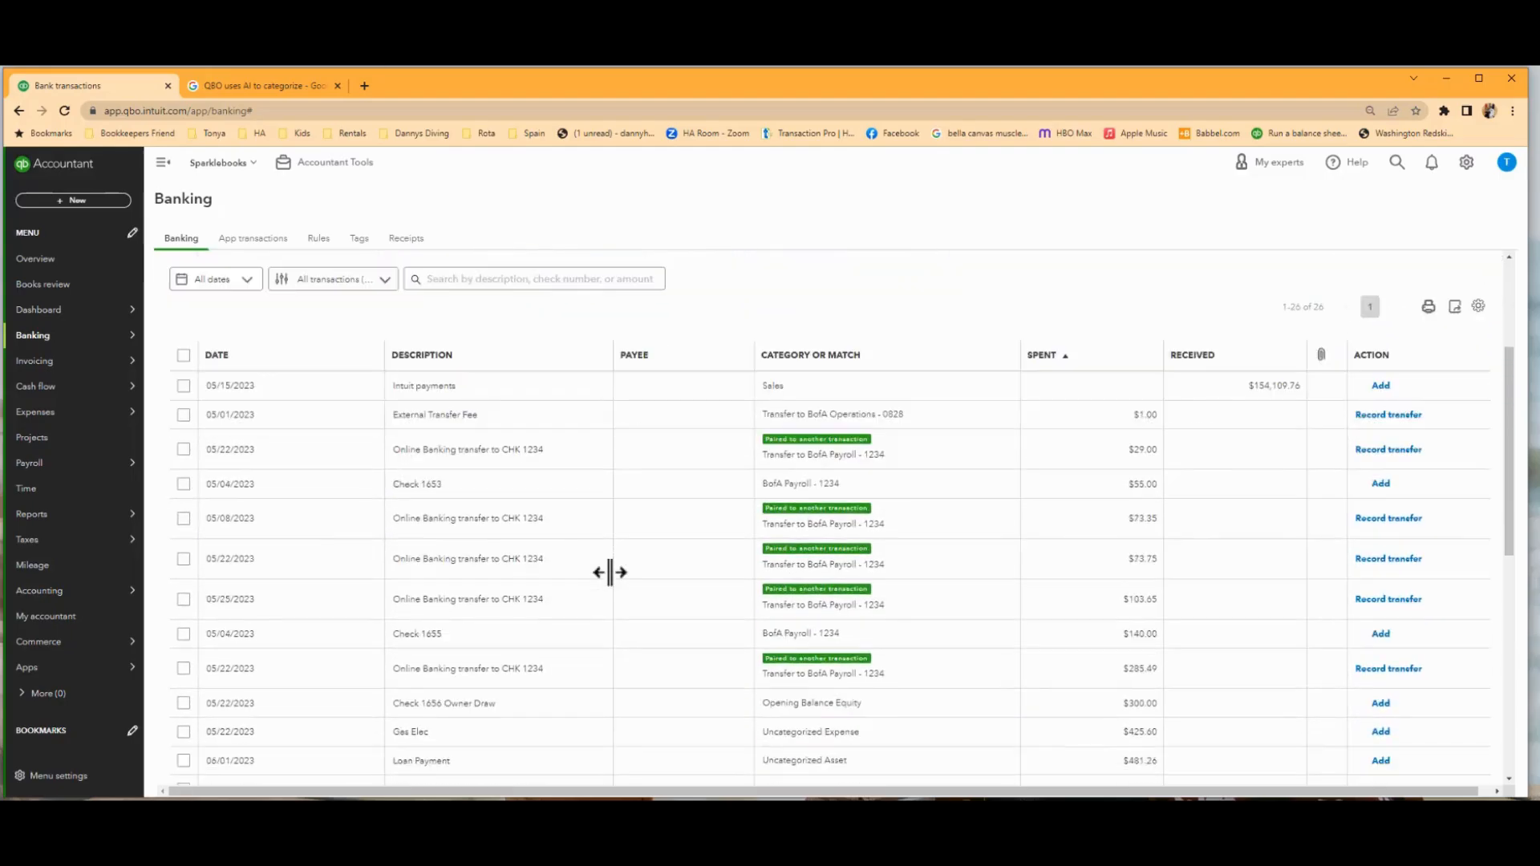
scroll(610, 573, down, 3)
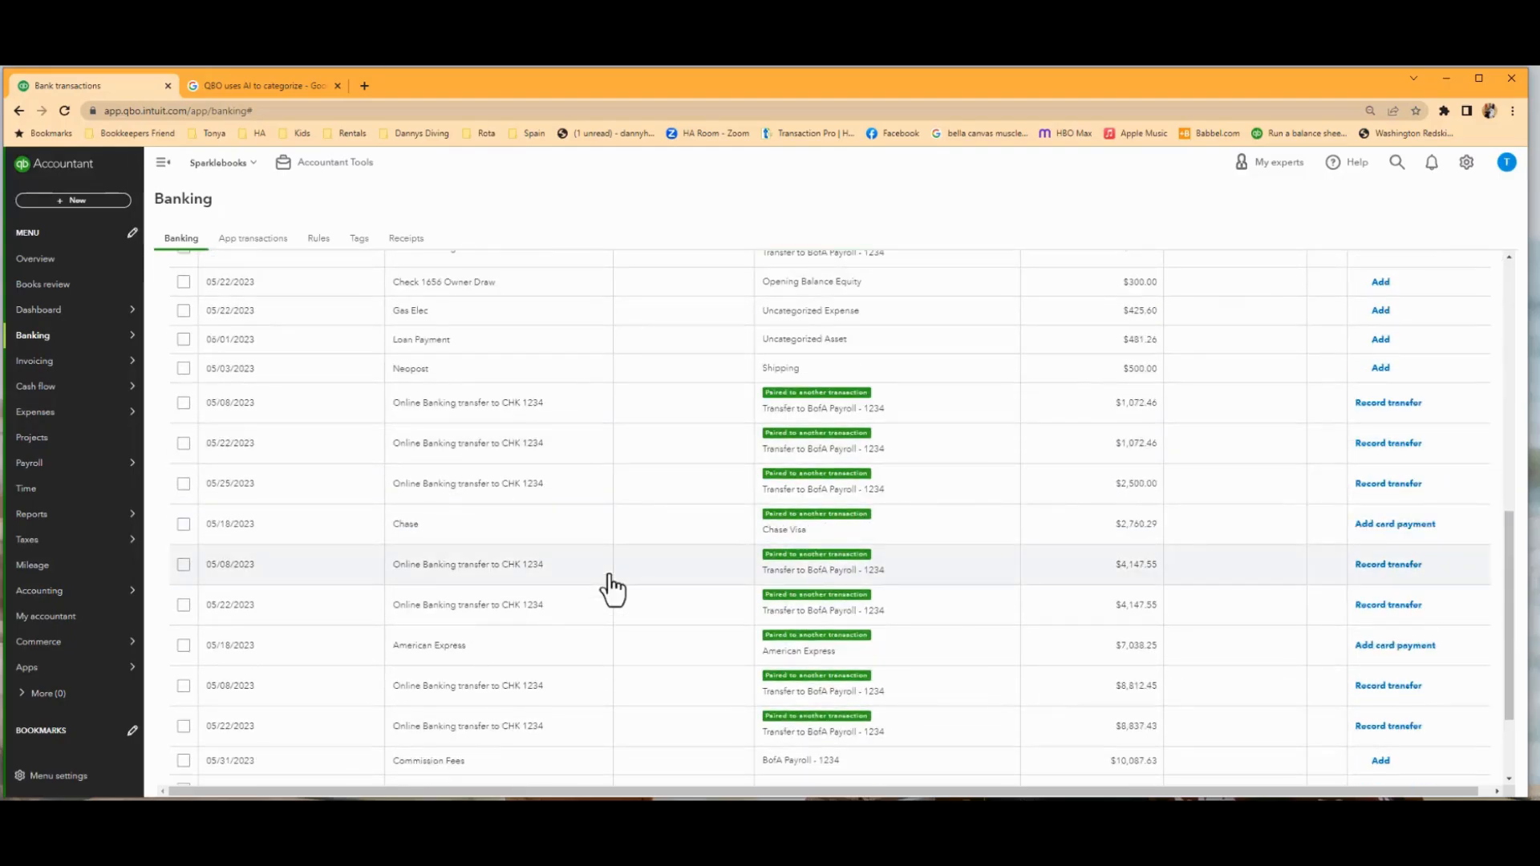
scroll(612, 591, down, 3)
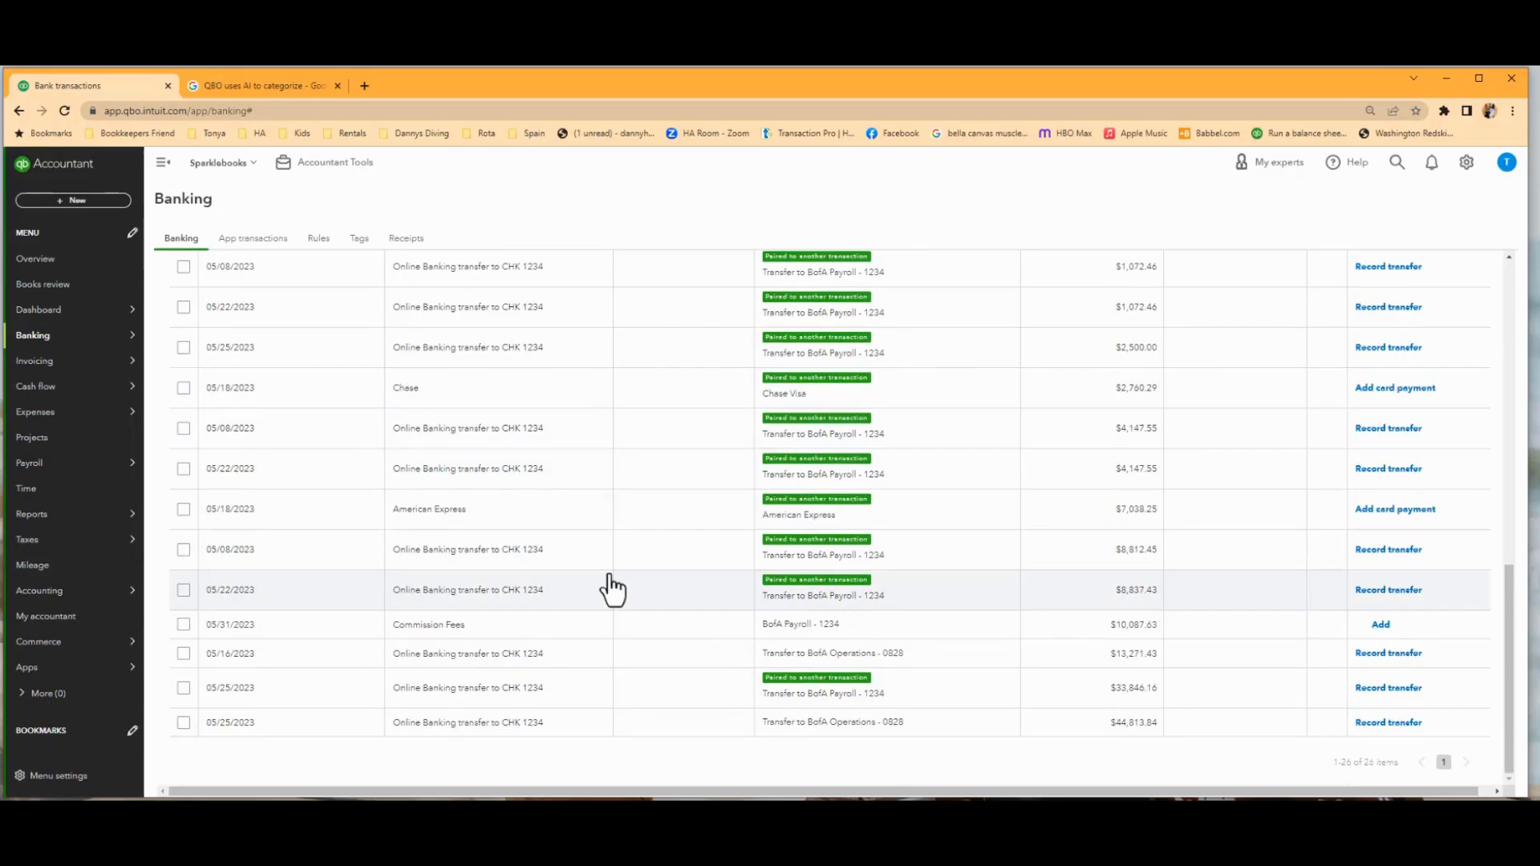
scroll(216, 586, up, 15)
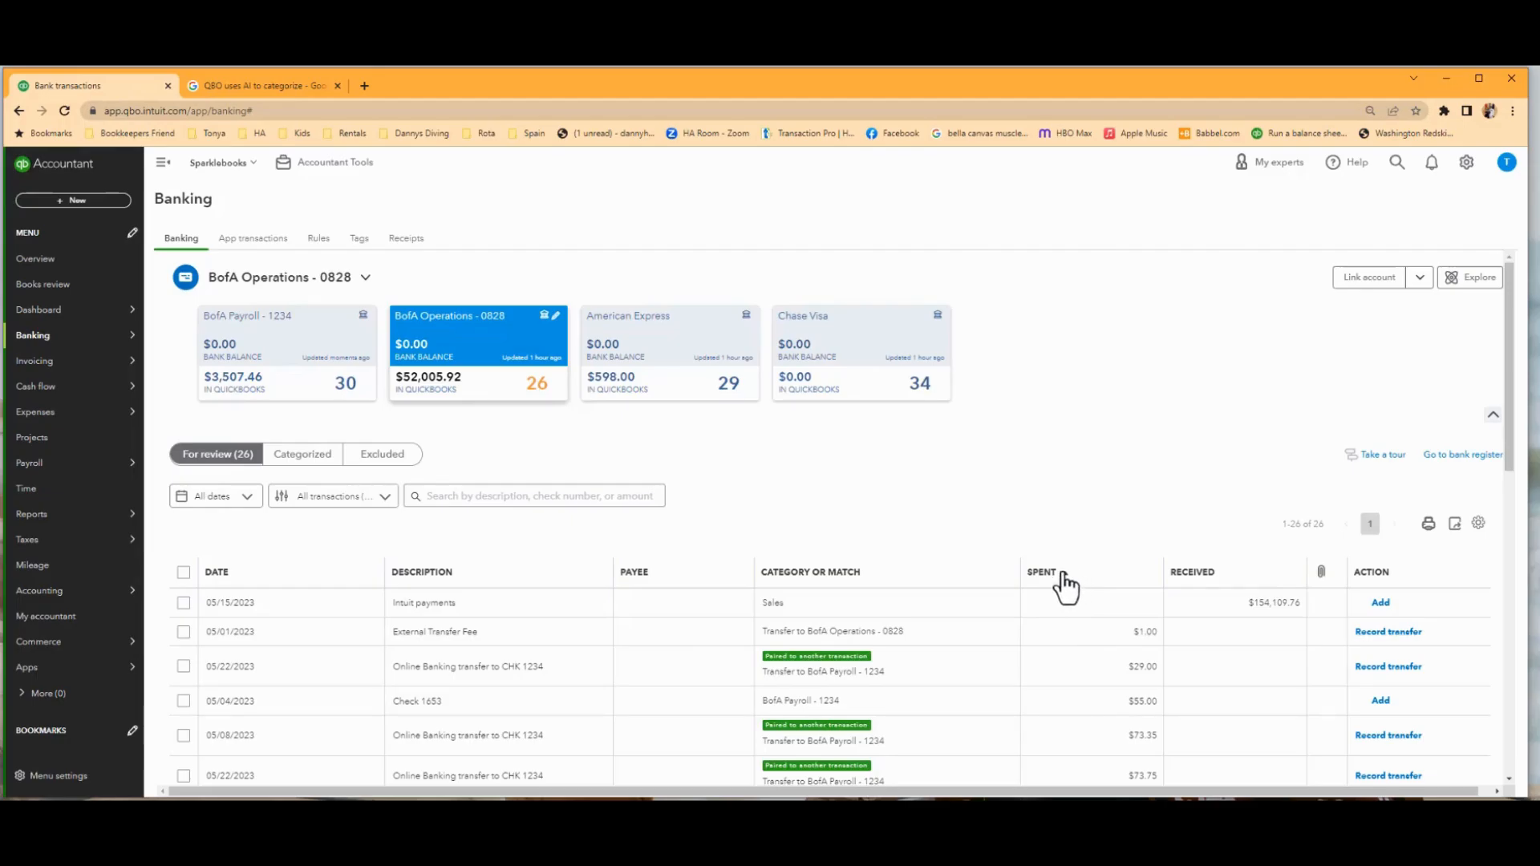
click(228, 579)
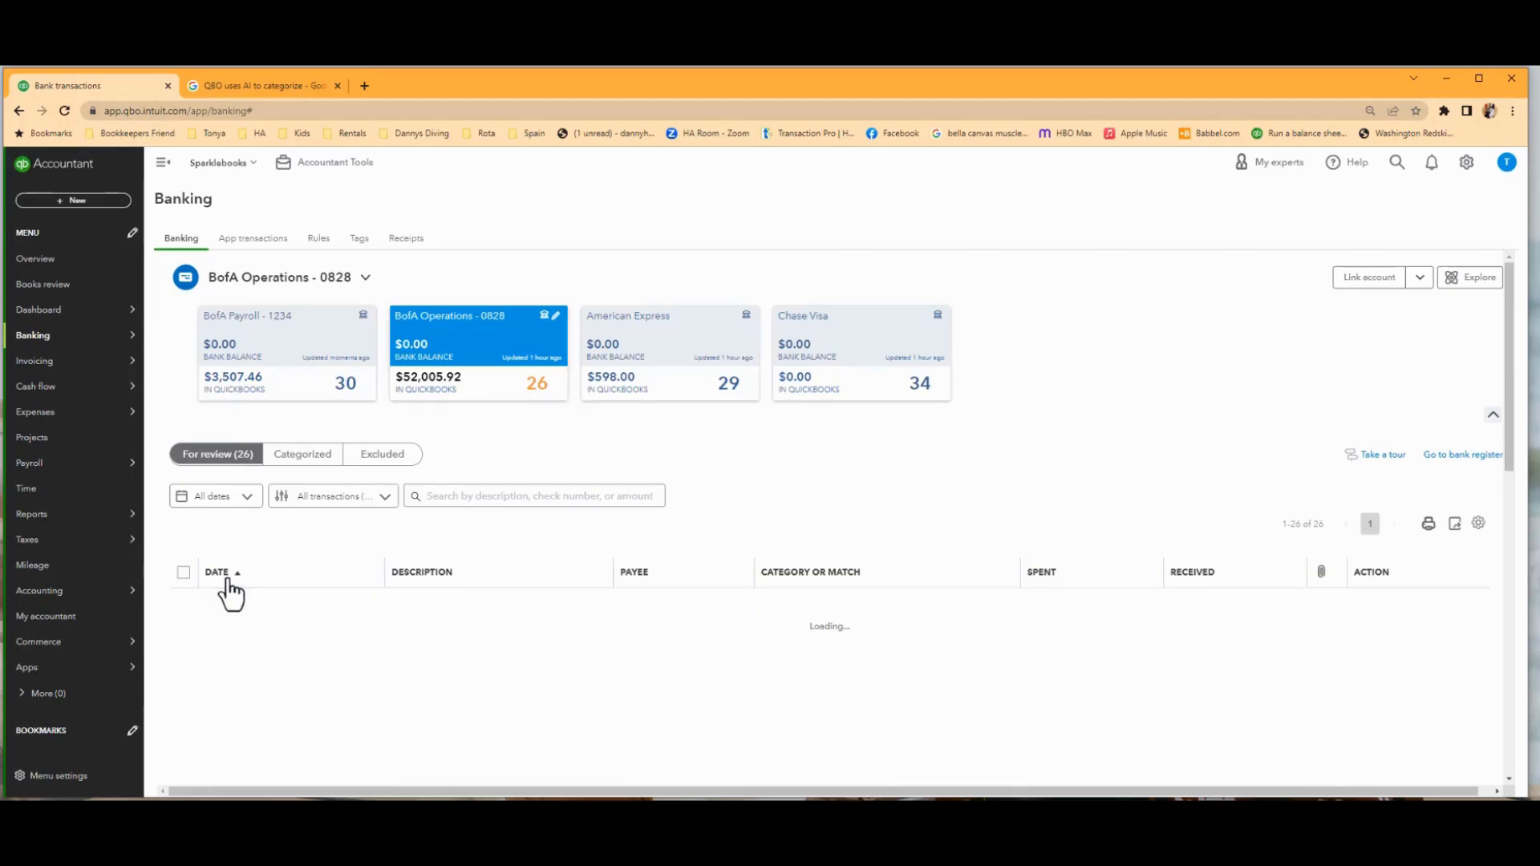
Record the 05/18/2023 American Express payment of $7,038.25 as a card payment and check the American Express feed for its paired transaction.
scroll(471, 722, down, 8)
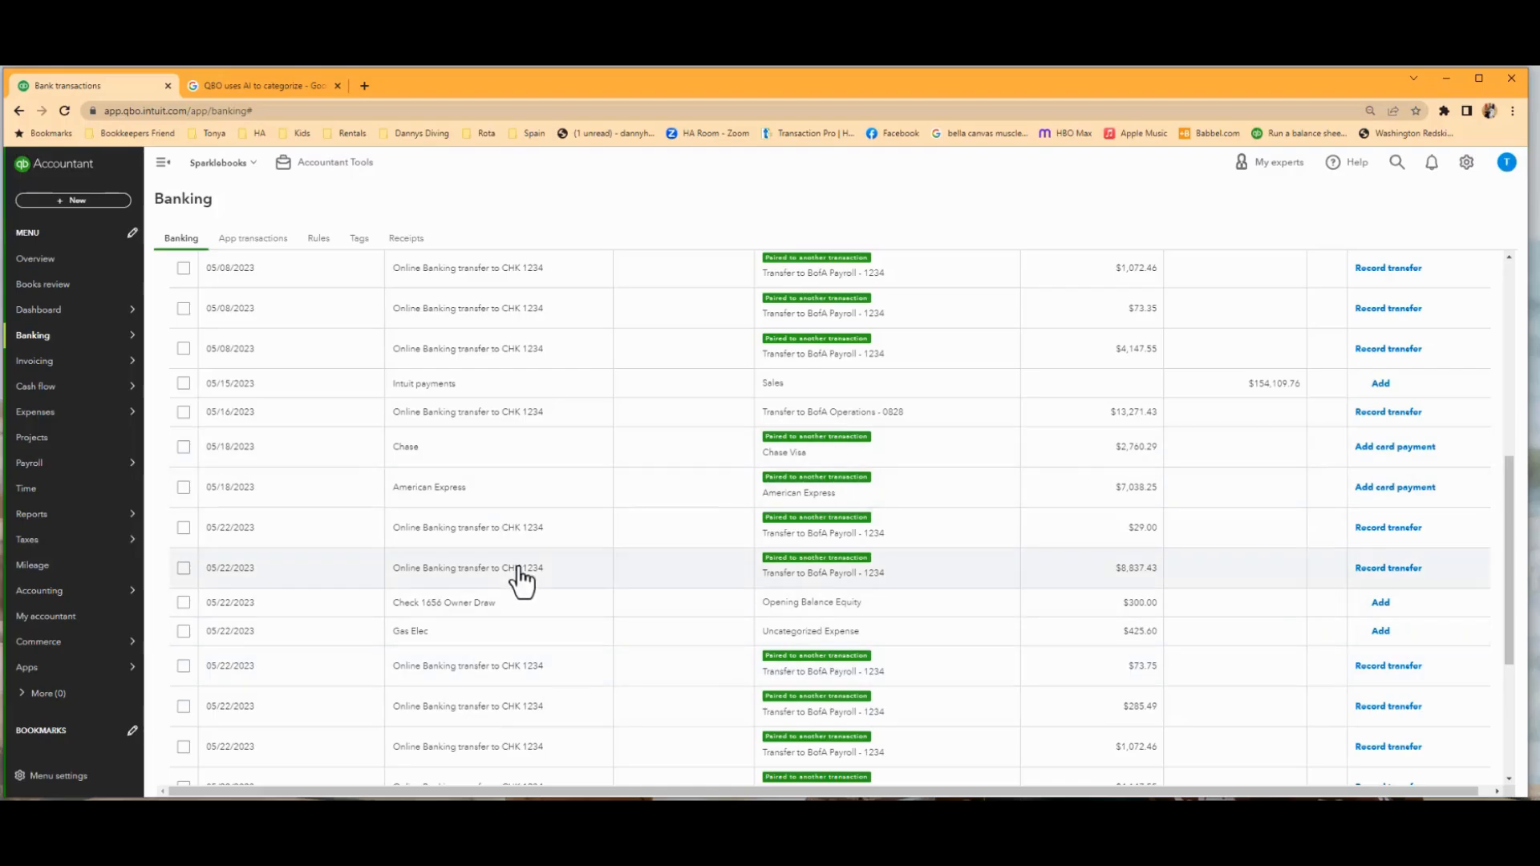
scroll(523, 580, down, 2)
scroll(522, 580, up, 3)
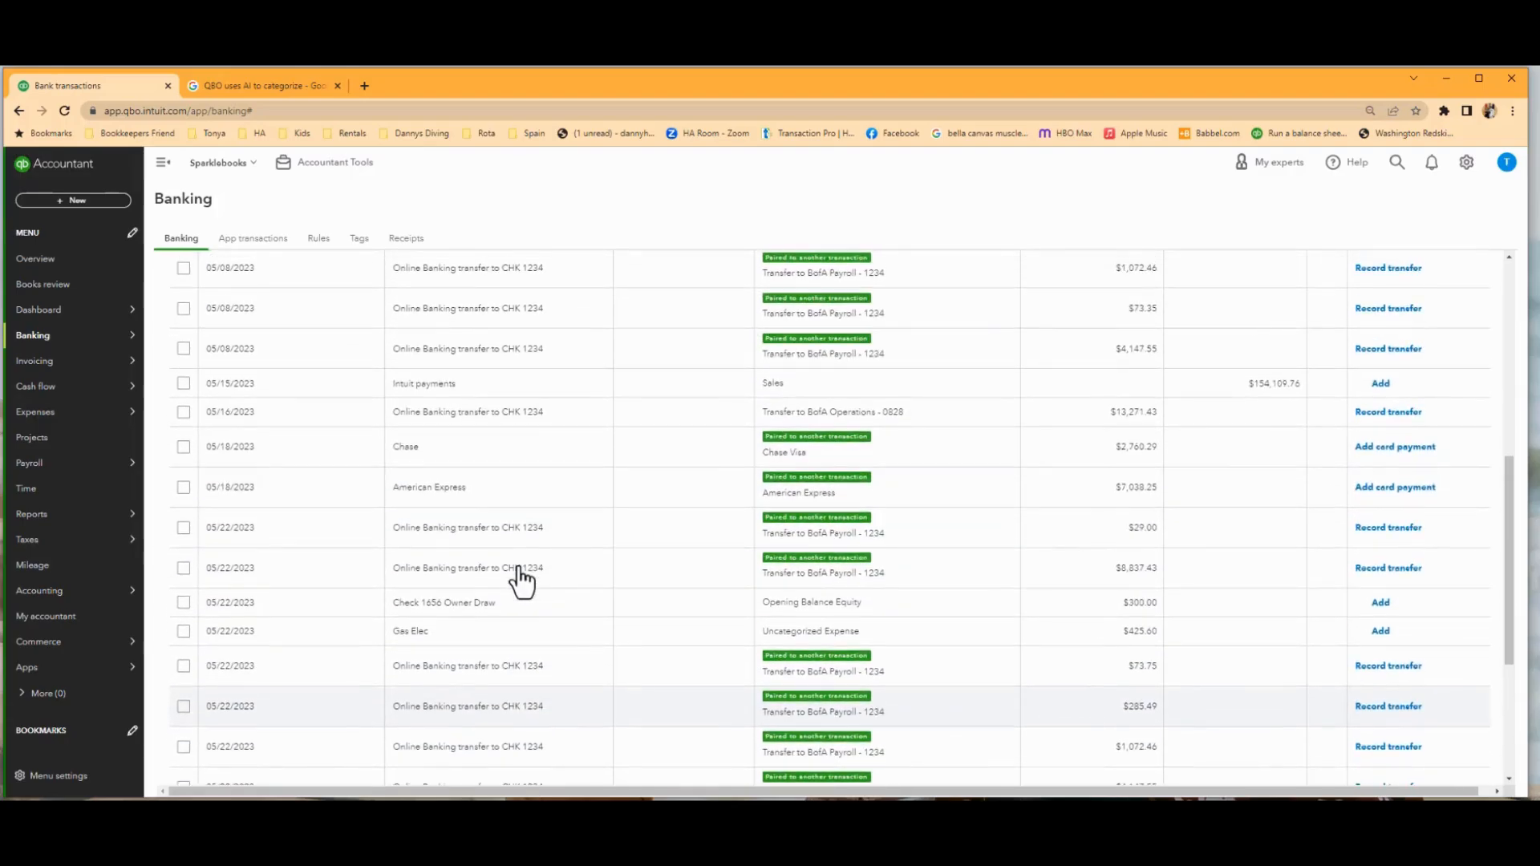
scroll(522, 579, up, 4)
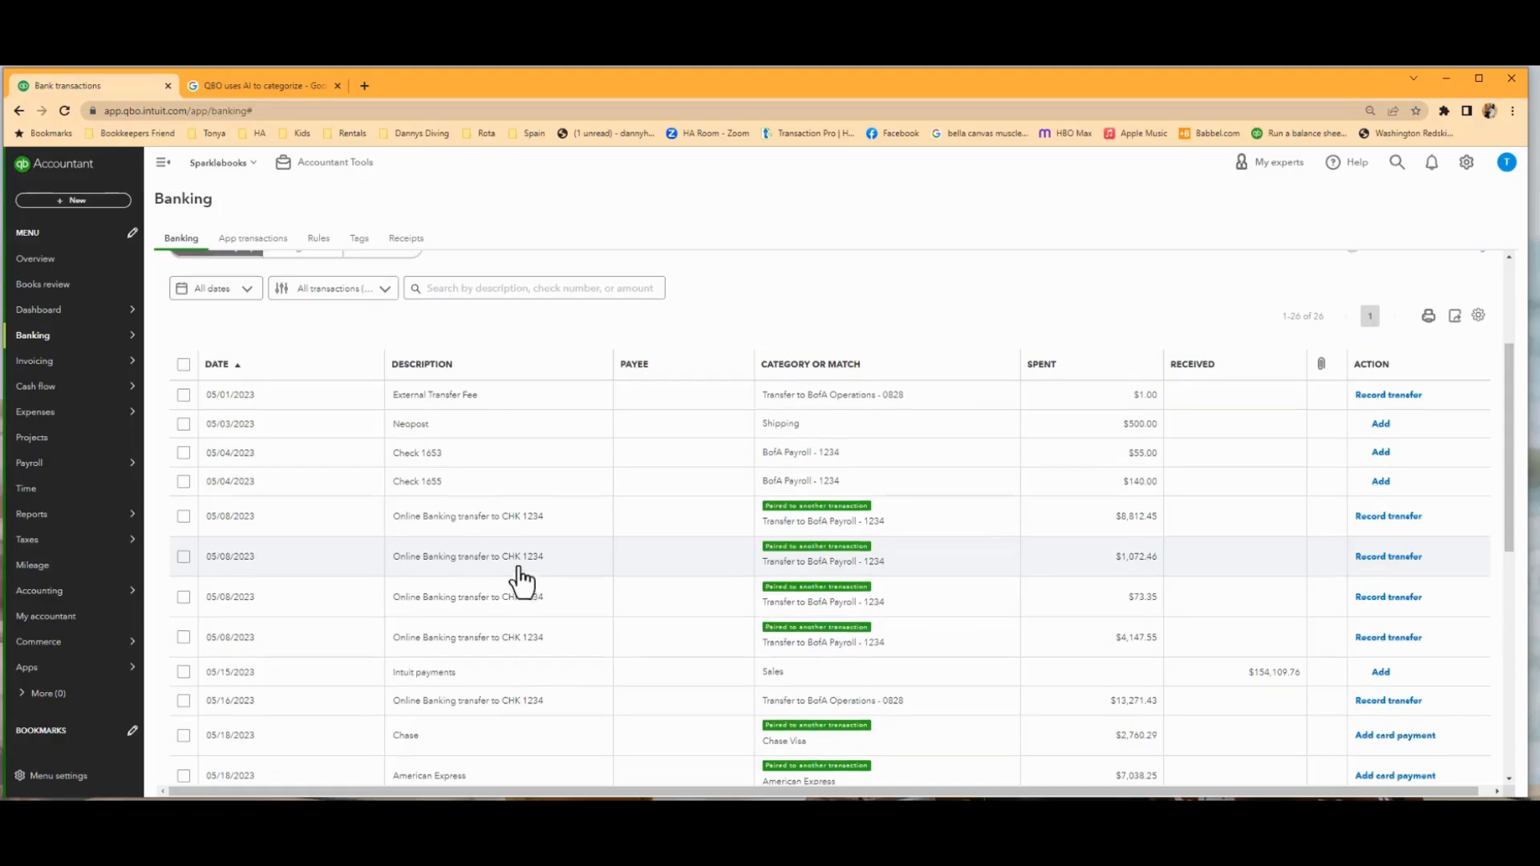
scroll(522, 579, up, 3)
scroll(522, 579, down, 4)
scroll(522, 580, down, 1)
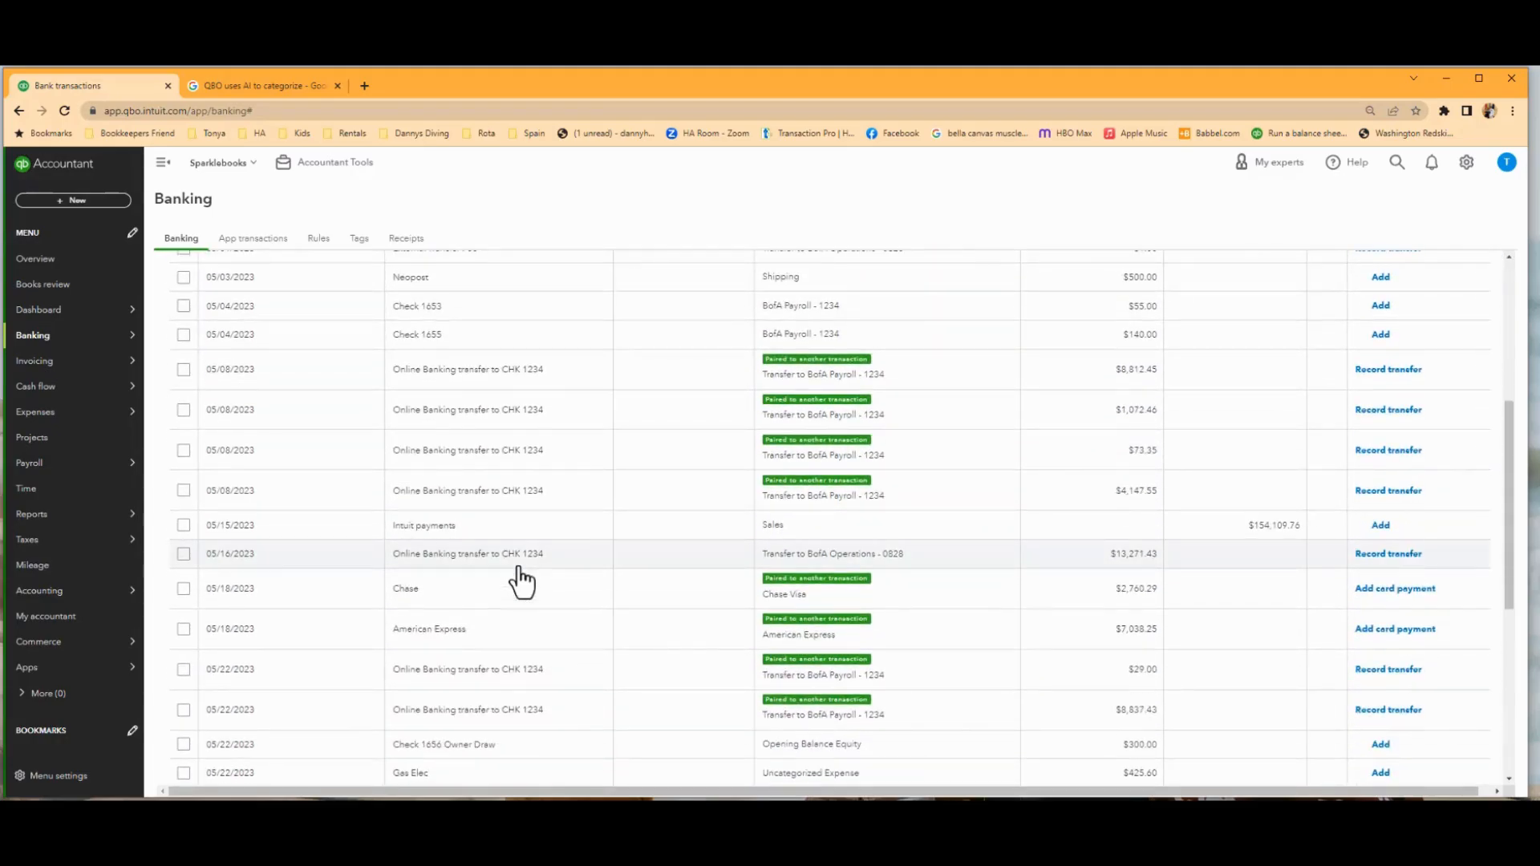
scroll(522, 579, down, 1)
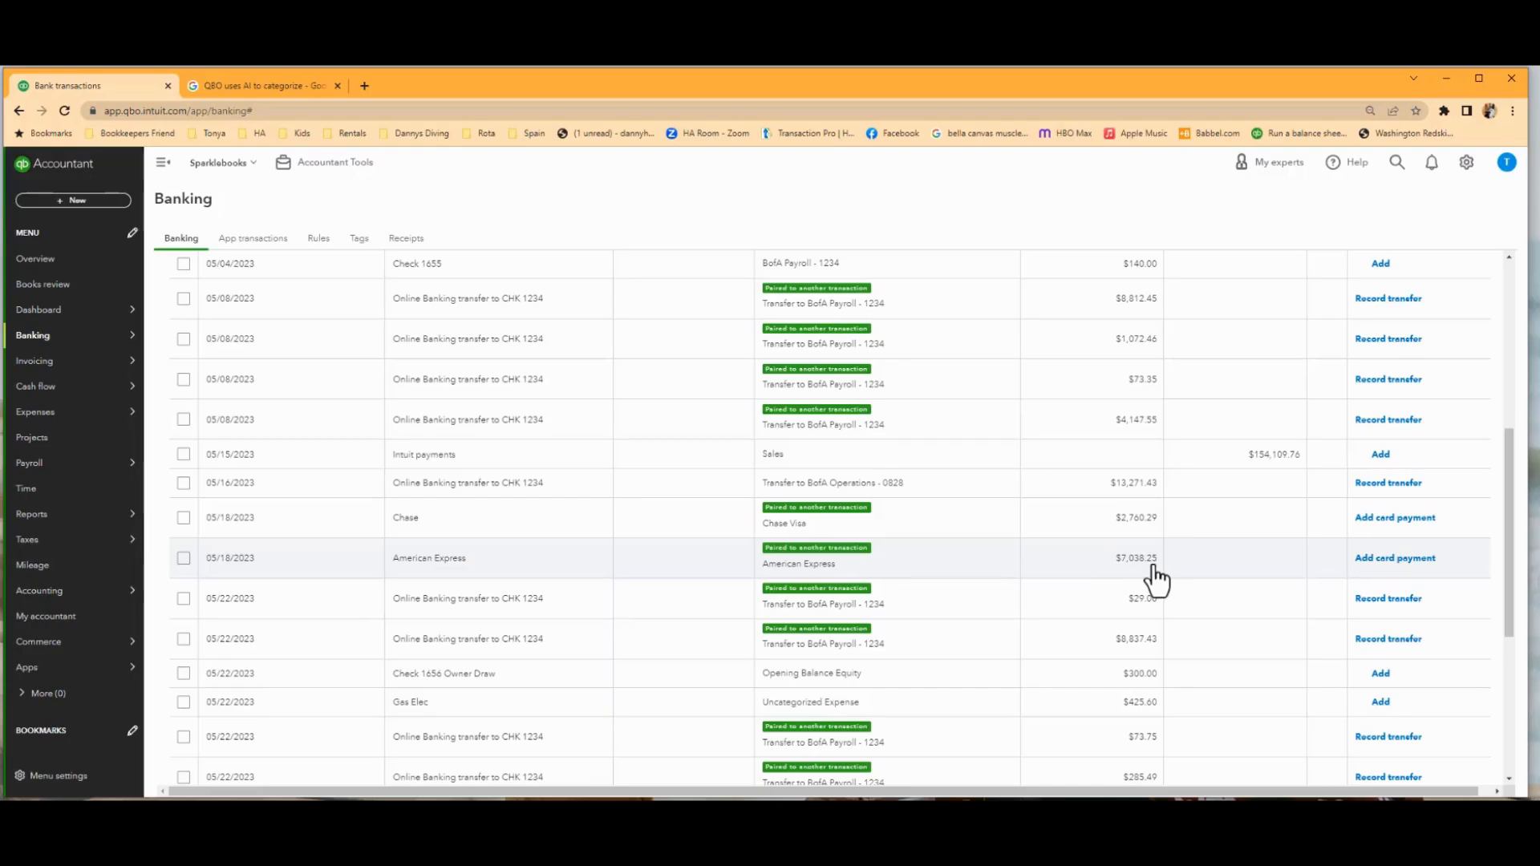
click(1406, 562)
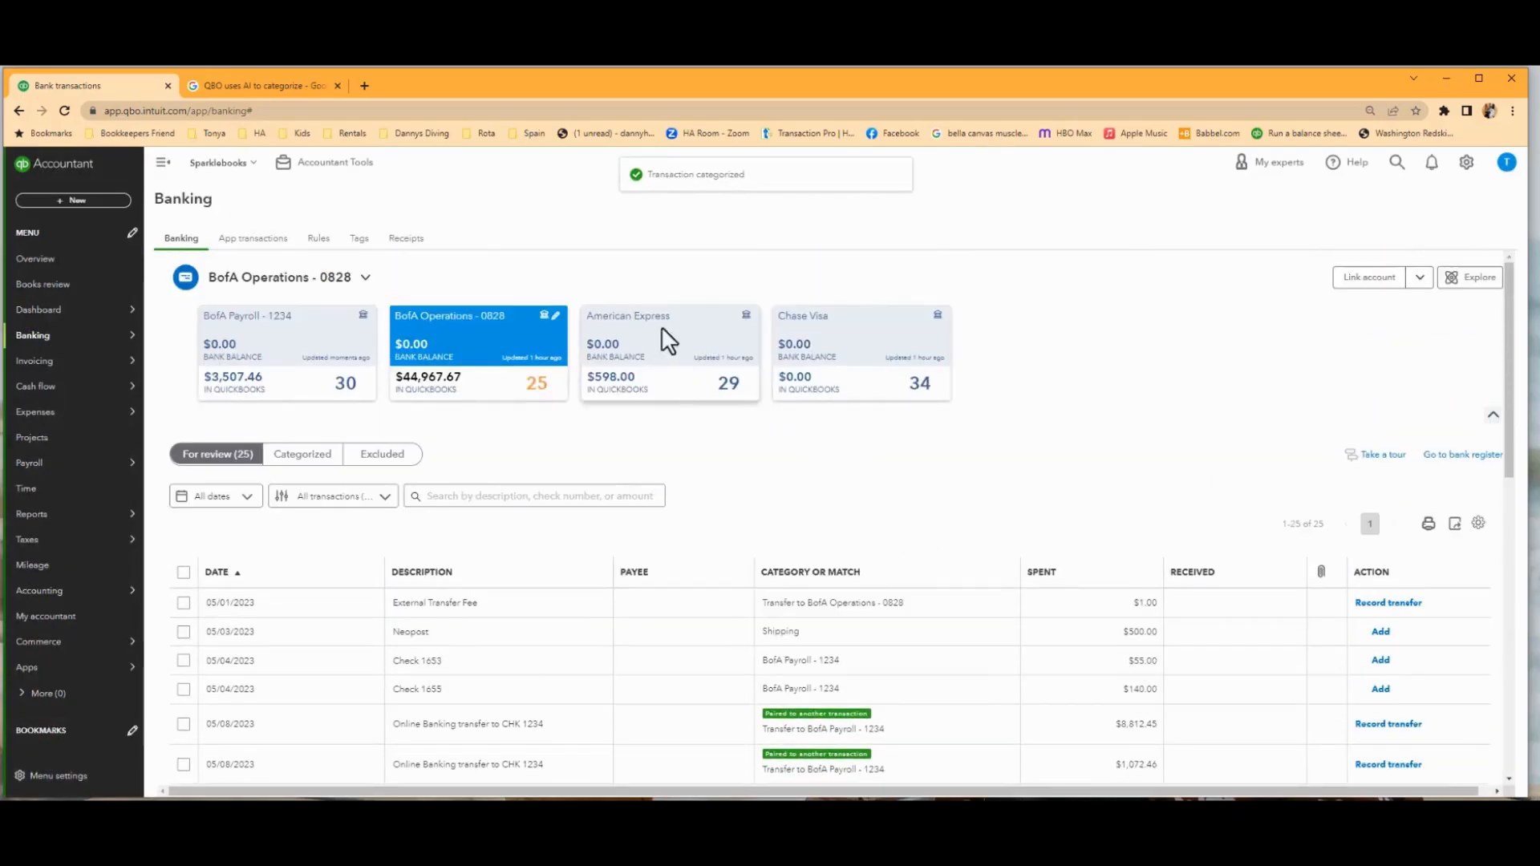
click(662, 330)
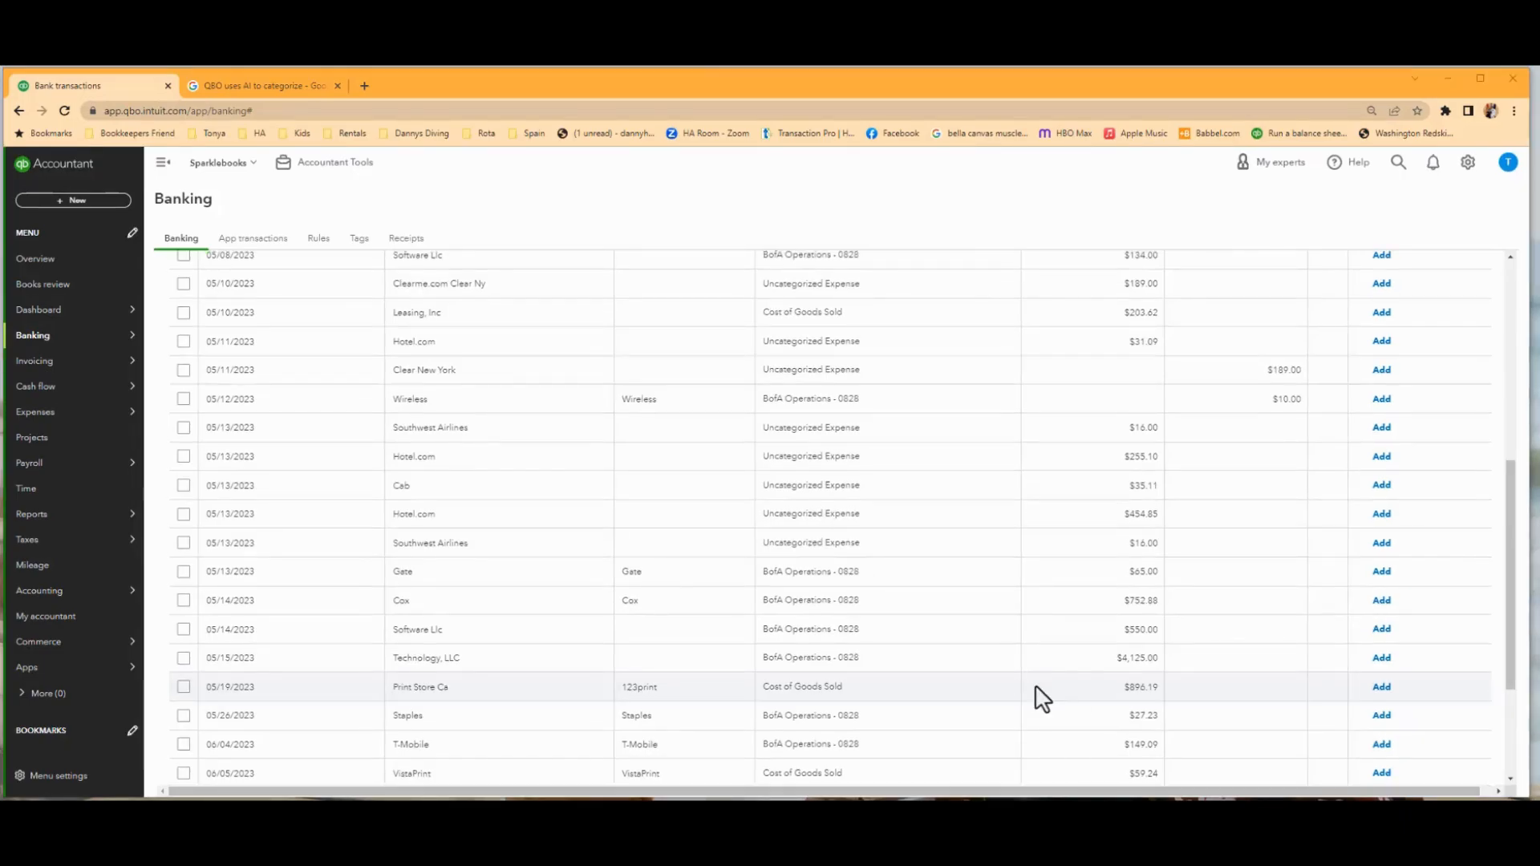
scroll(1034, 698, up, 6)
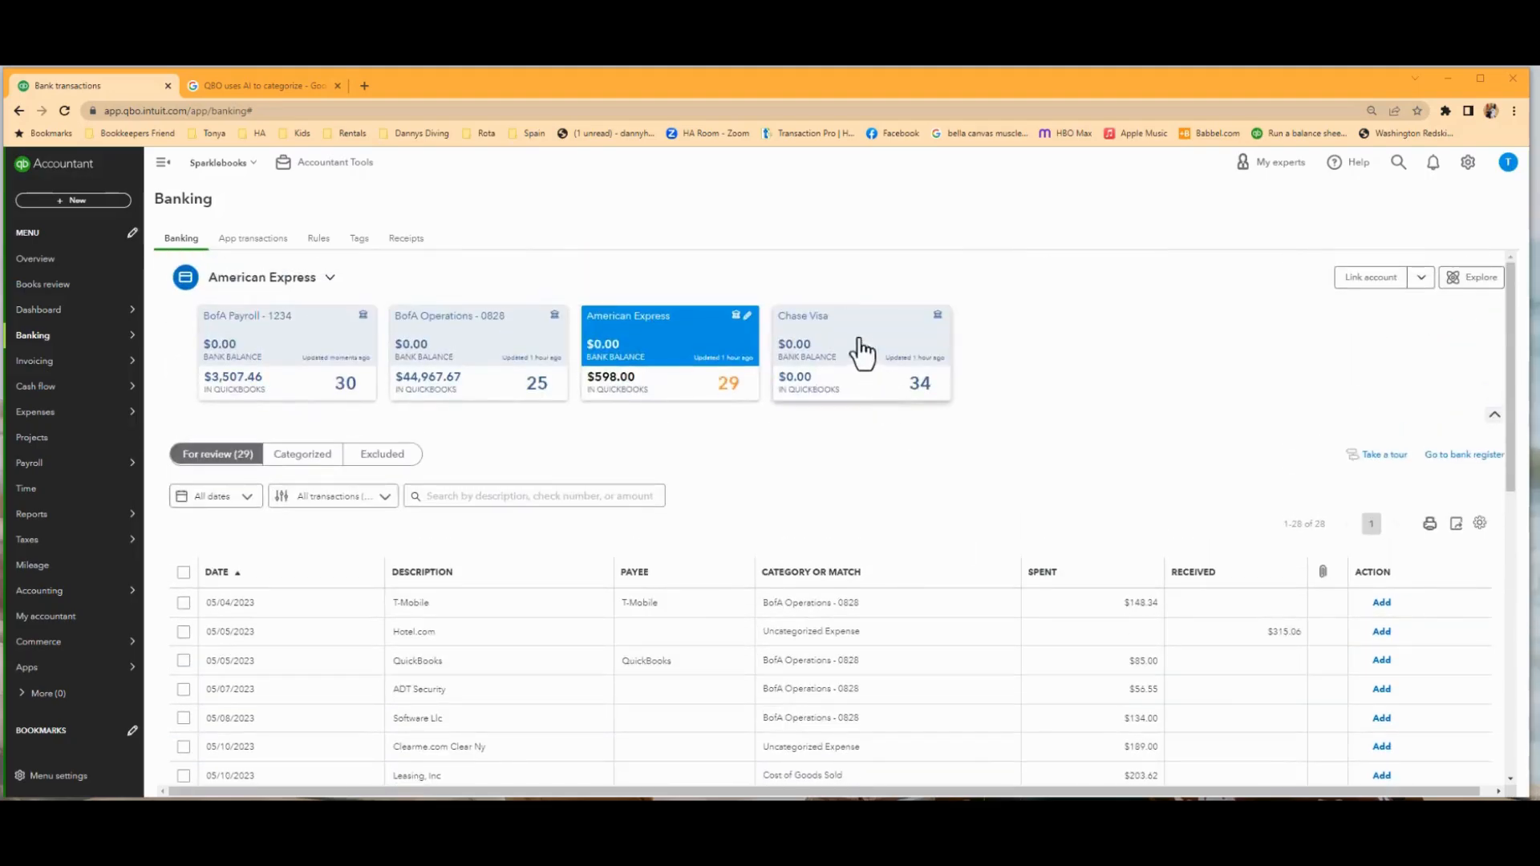
In the Chase Visa feed, expand the first 04/16/2023 Lawyer transaction and start adding a new vendor named Lawyer as its payee.
click(836, 336)
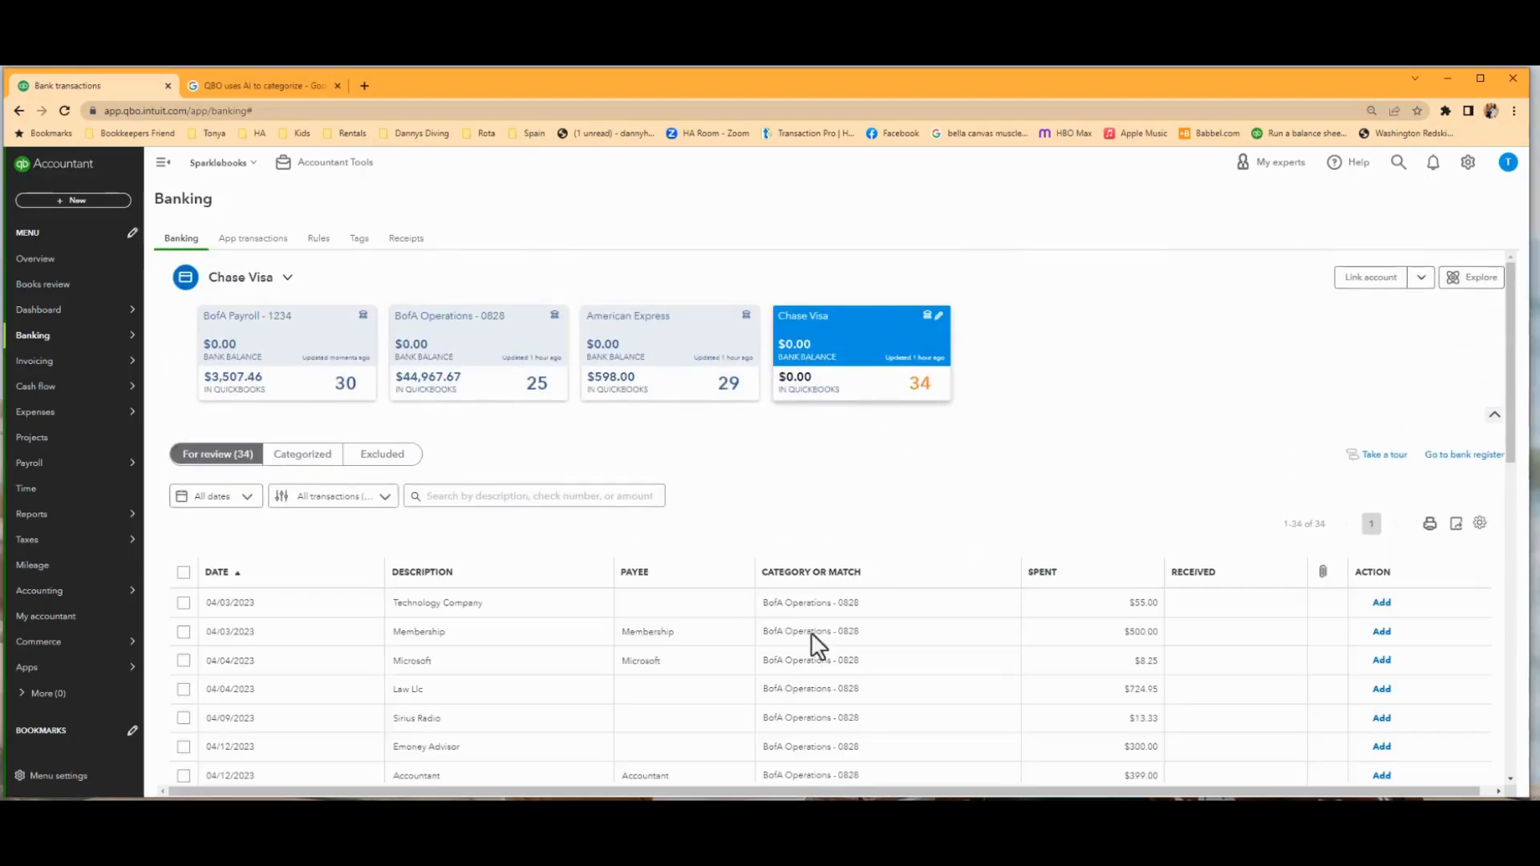
scroll(849, 674, down, 5)
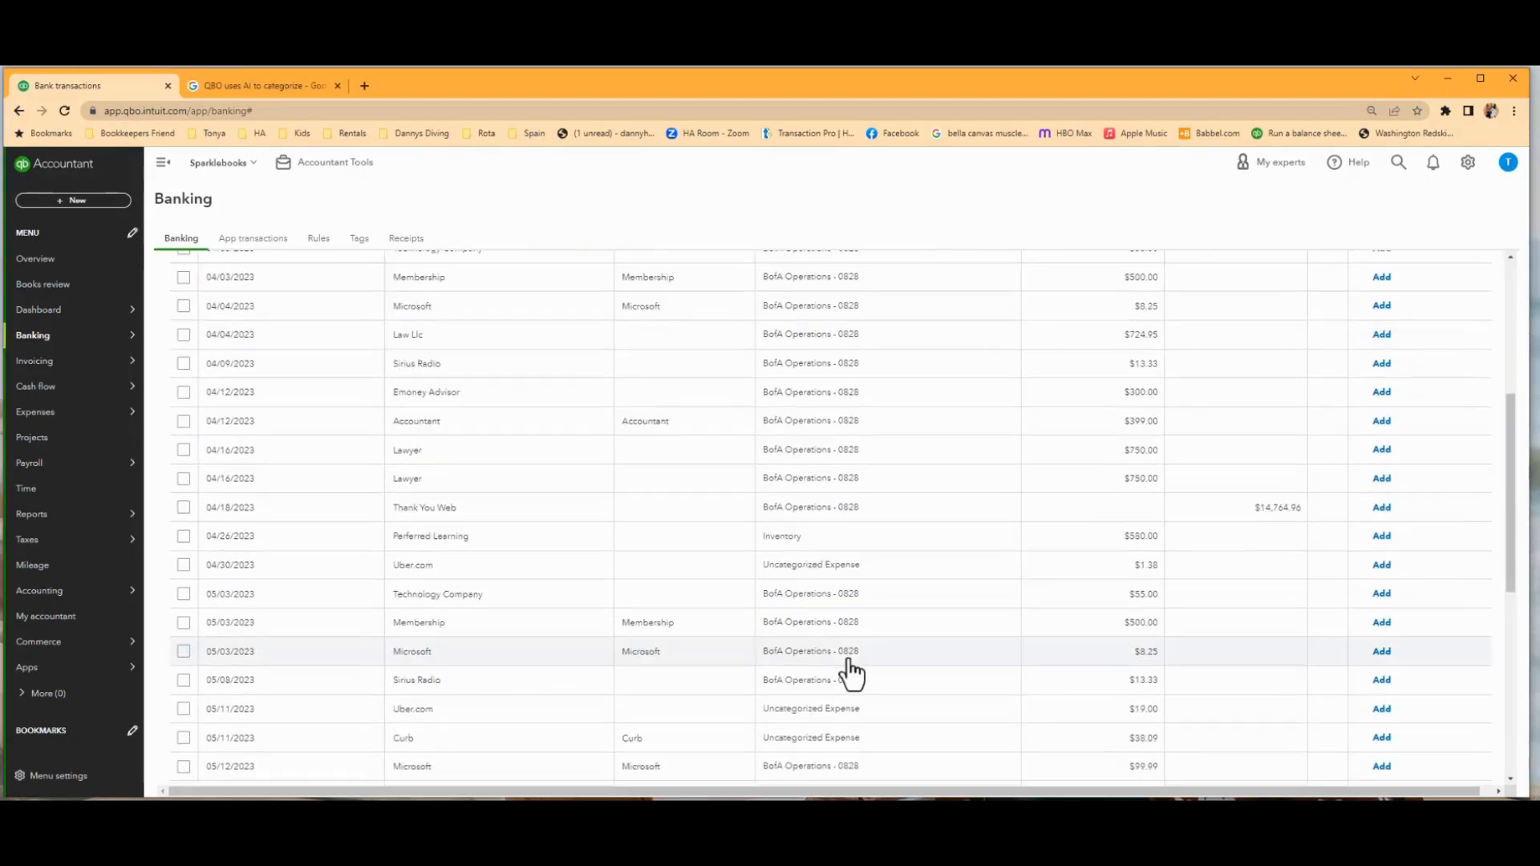
click(489, 454)
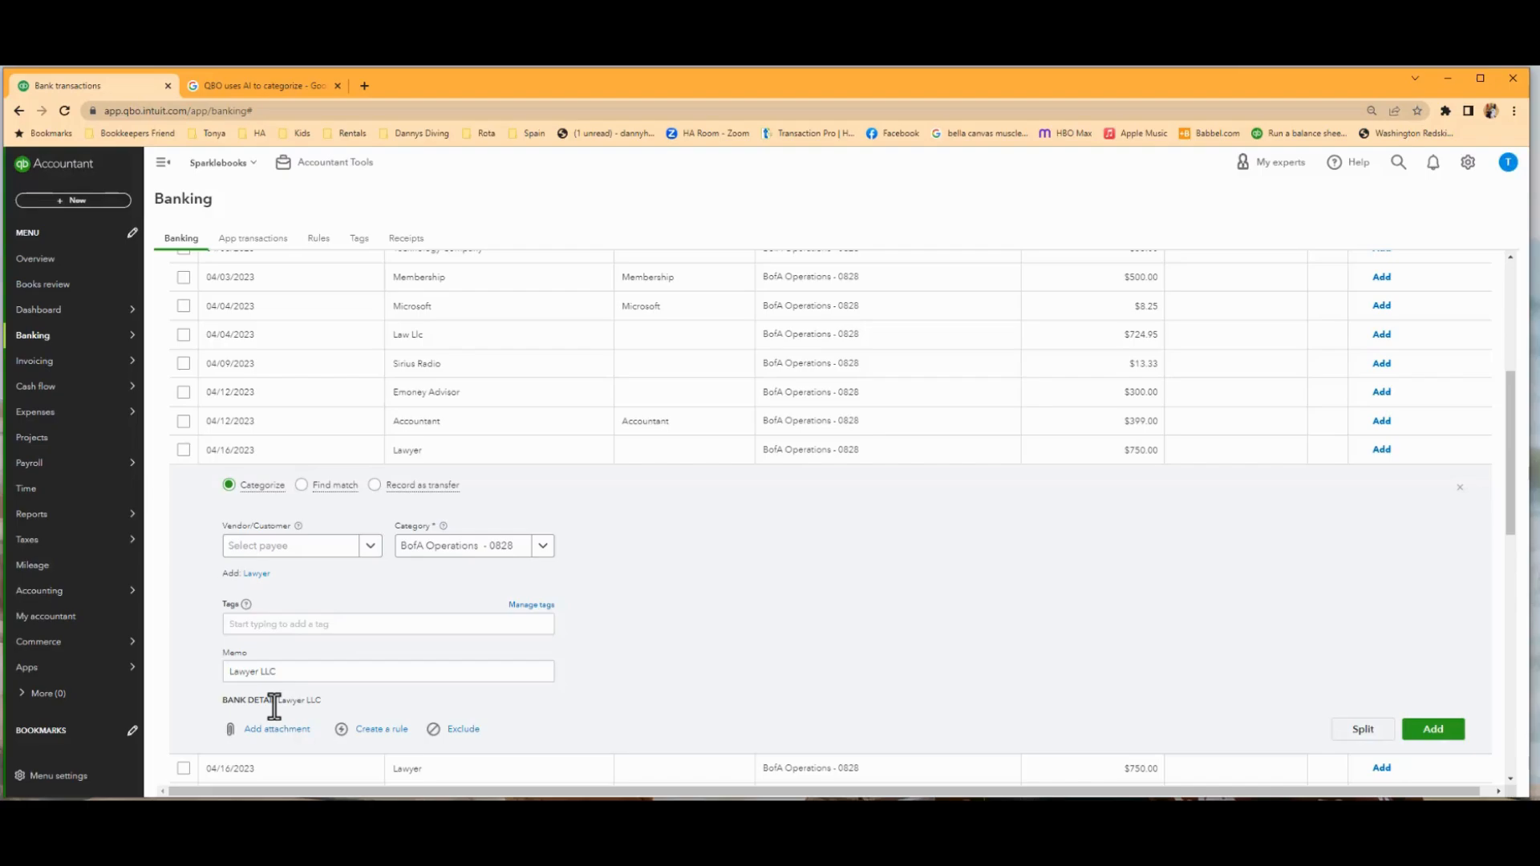
click(268, 547)
text(Lawy)
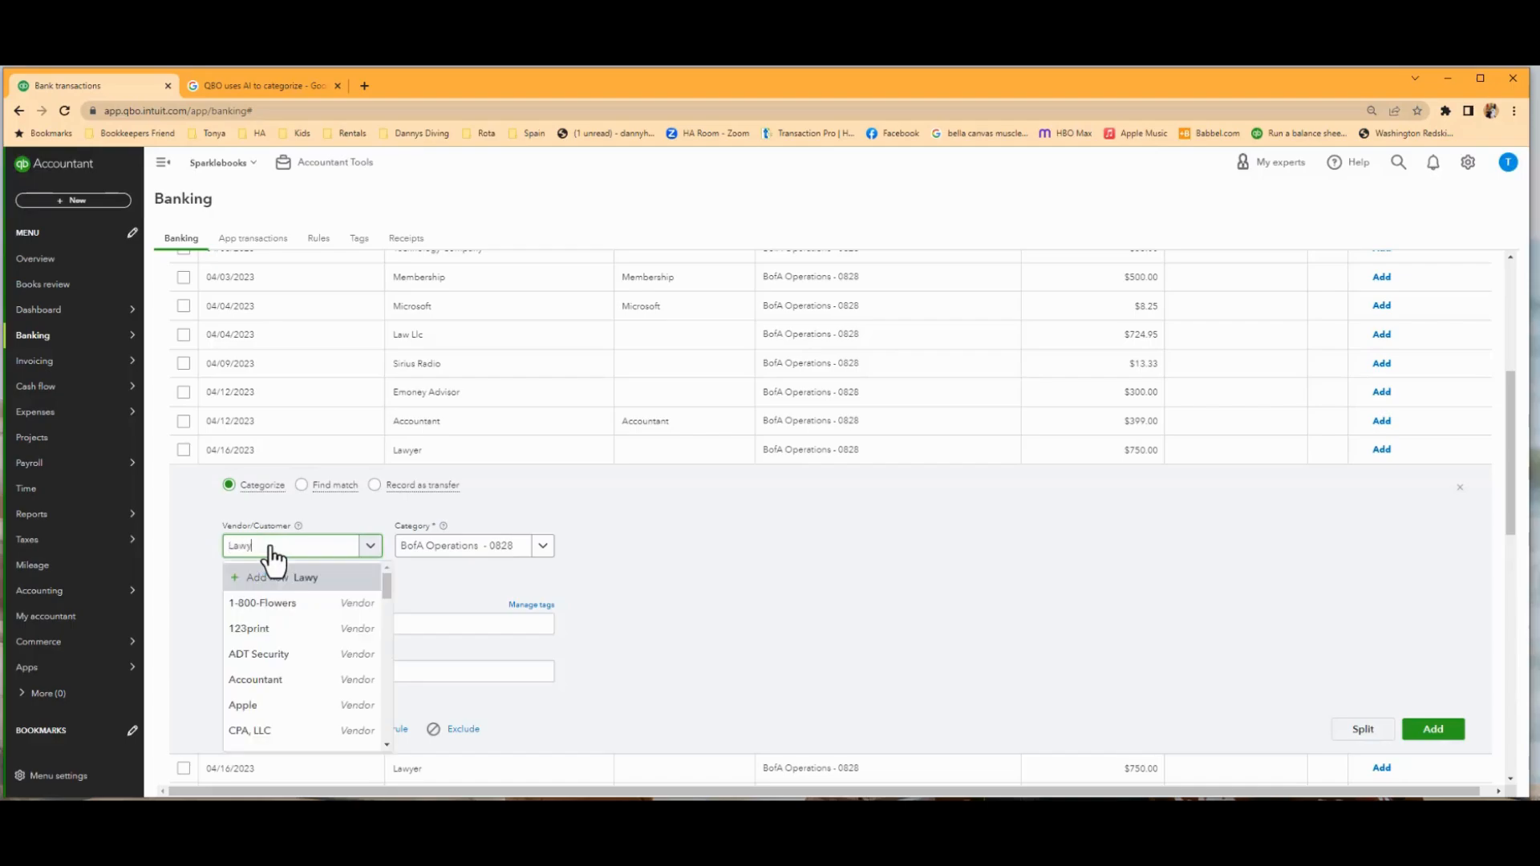
text(er)
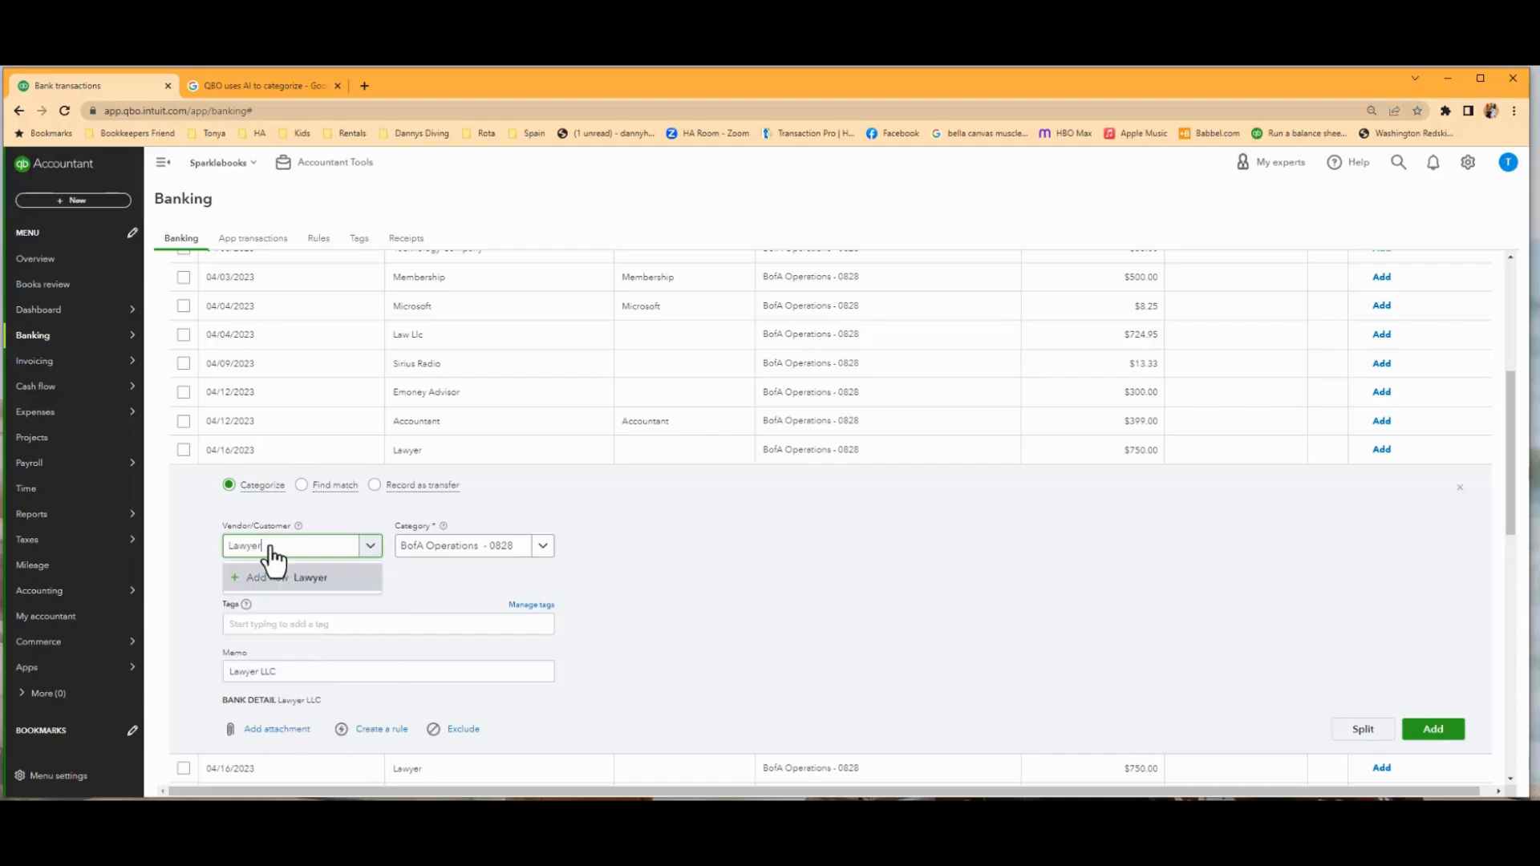
click(313, 581)
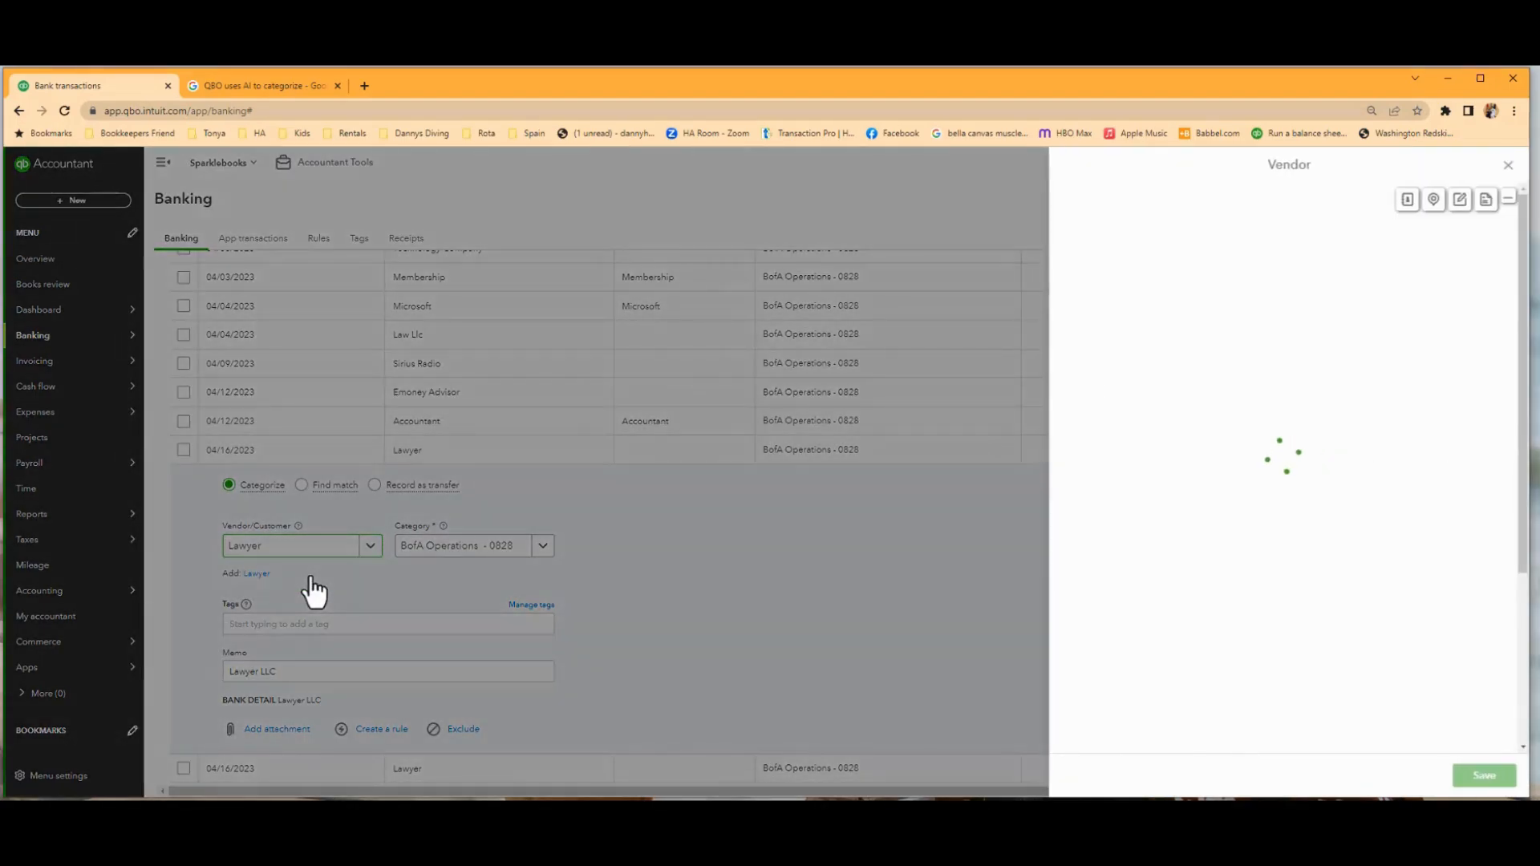
Narrow the browser window to show the vendor form beside the W-9 and set the vendor display name to Lawyer, LLC.
drag(1532, 325, 867, 349)
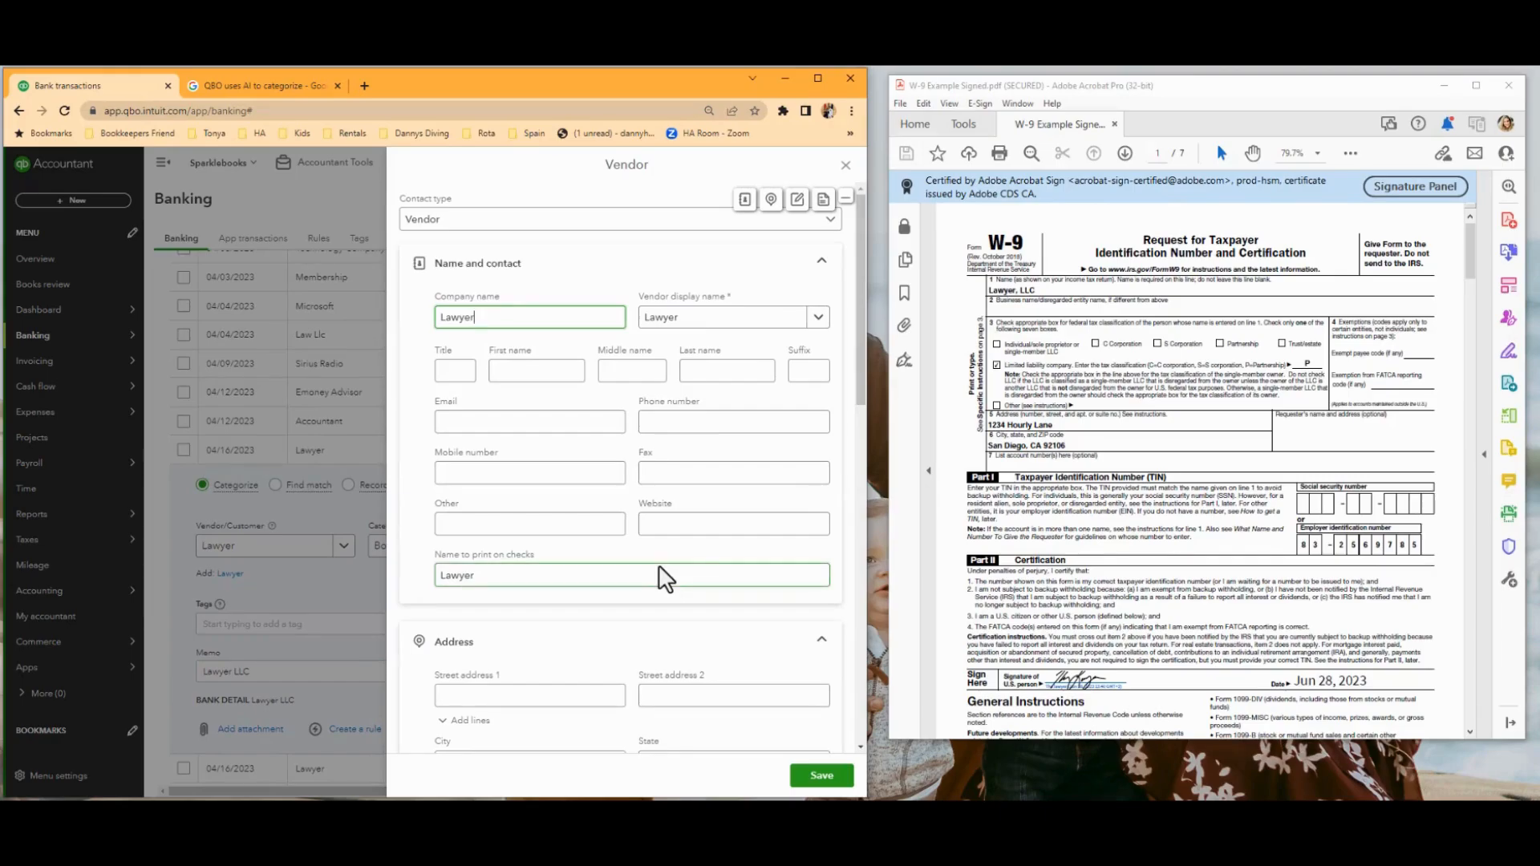
click(700, 318)
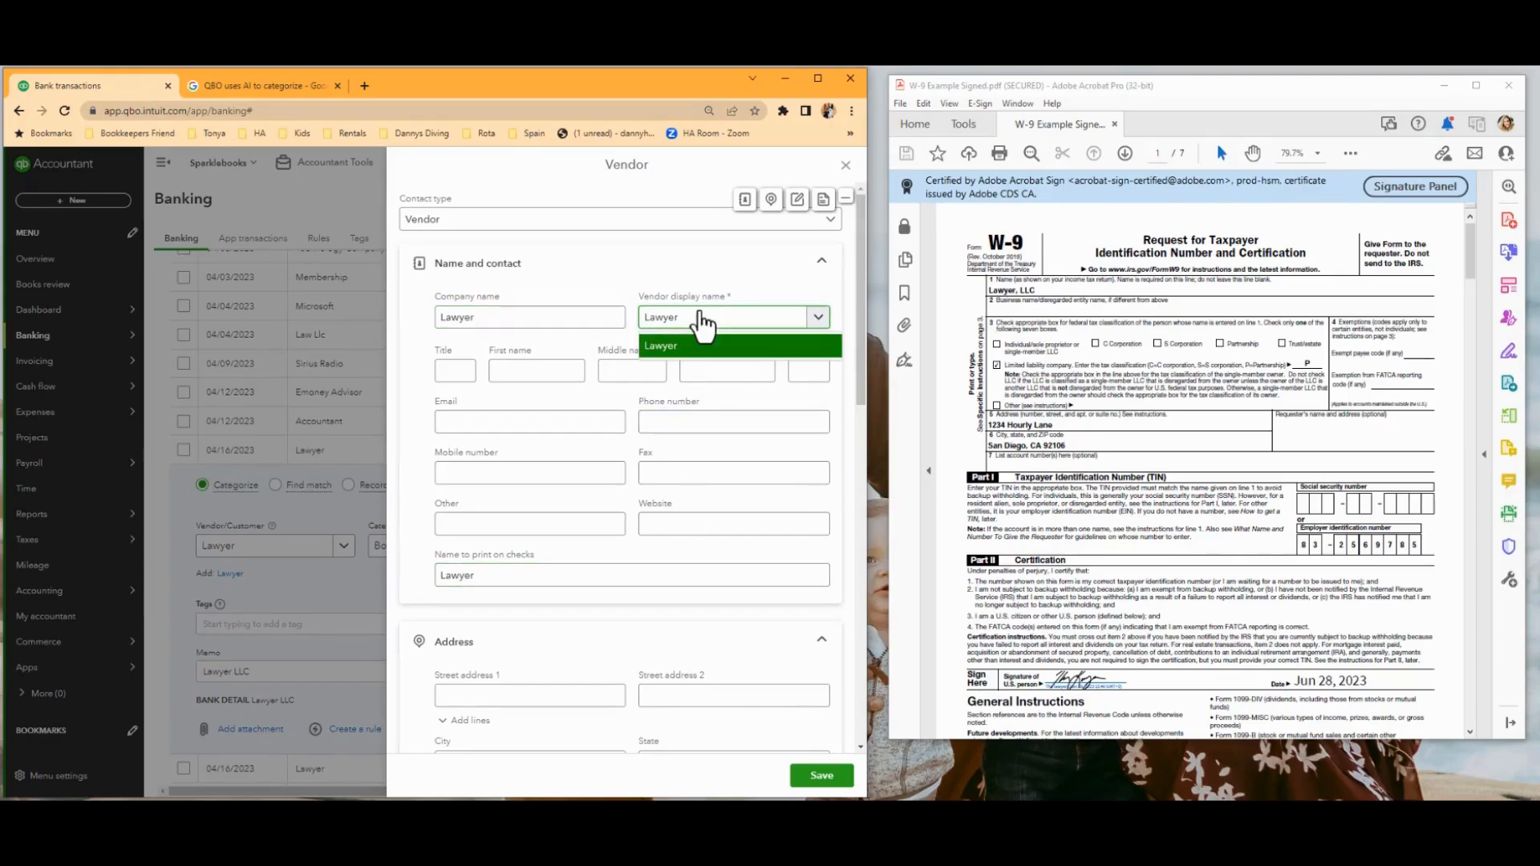
text(, LLC)
click(582, 533)
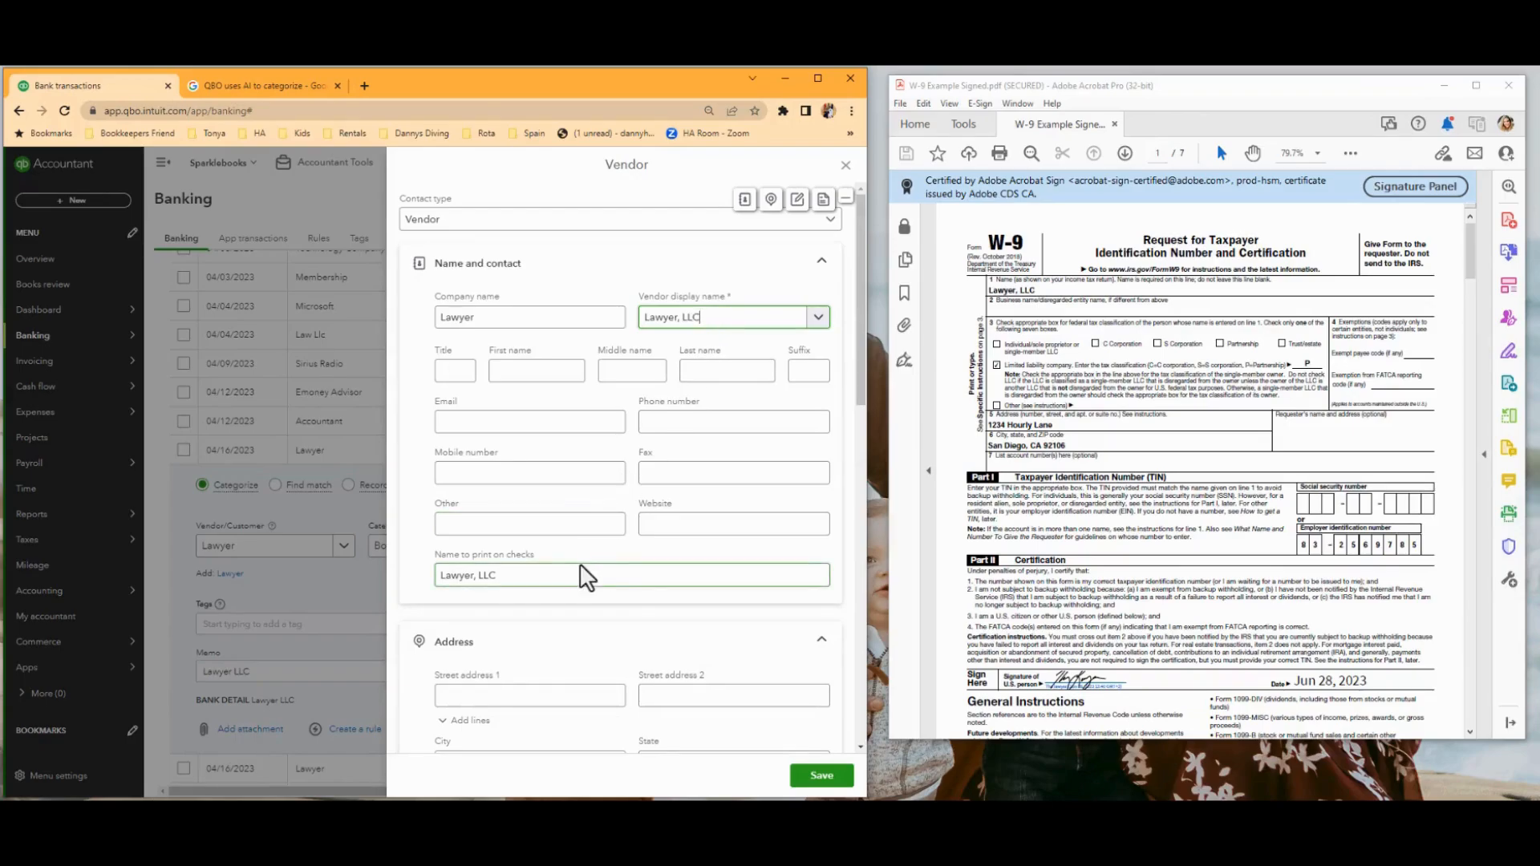
Fill in the vendor's street address, city, state and ZIP code from the W-9.
click(479, 696)
text(1234)
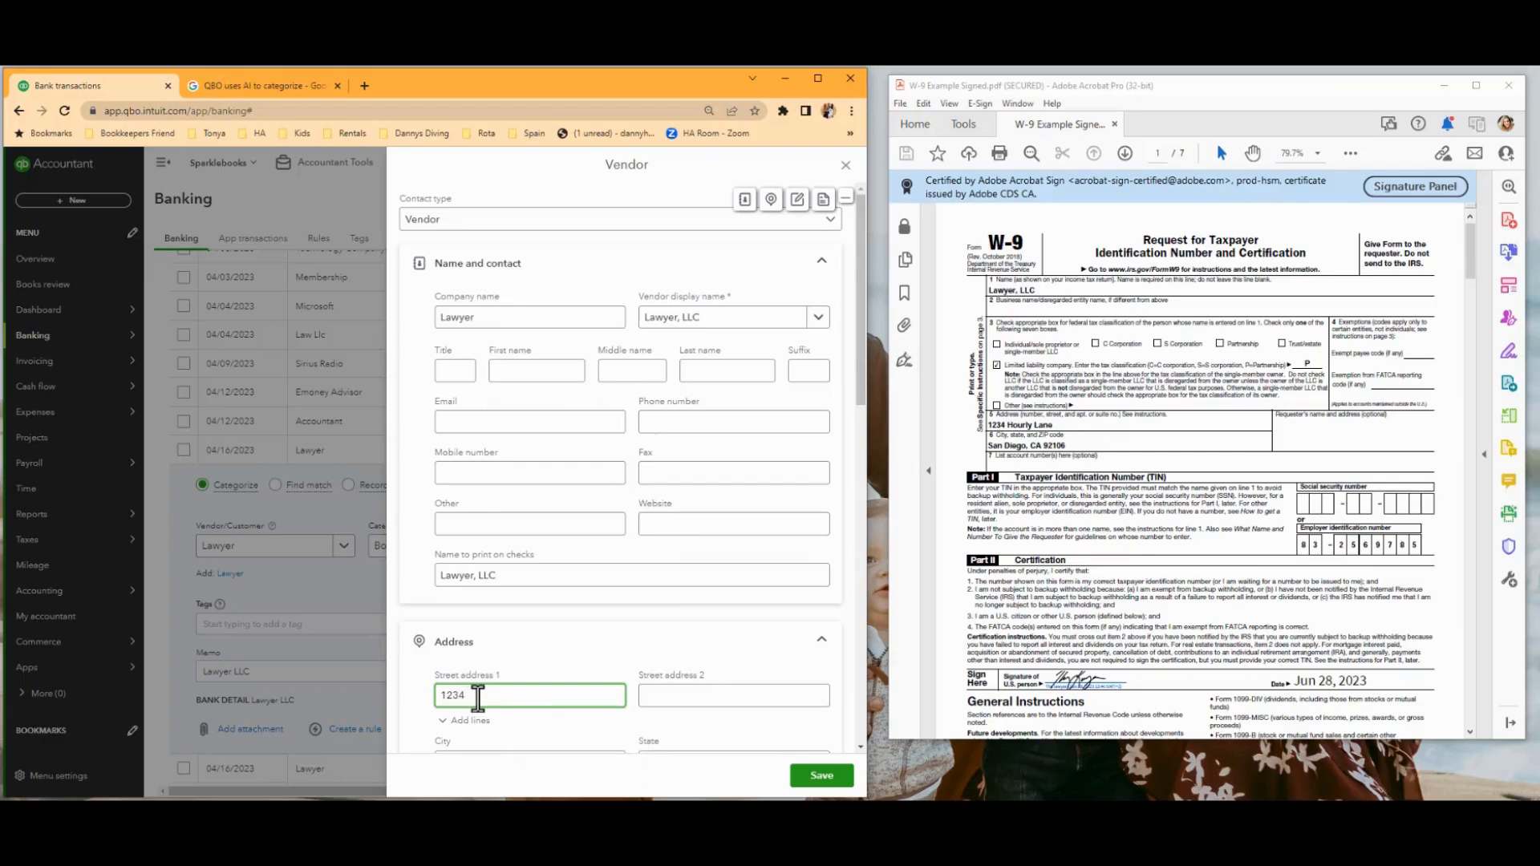
text( Hourly Lane)
scroll(478, 698, down, 3)
click(473, 549)
text(Sa)
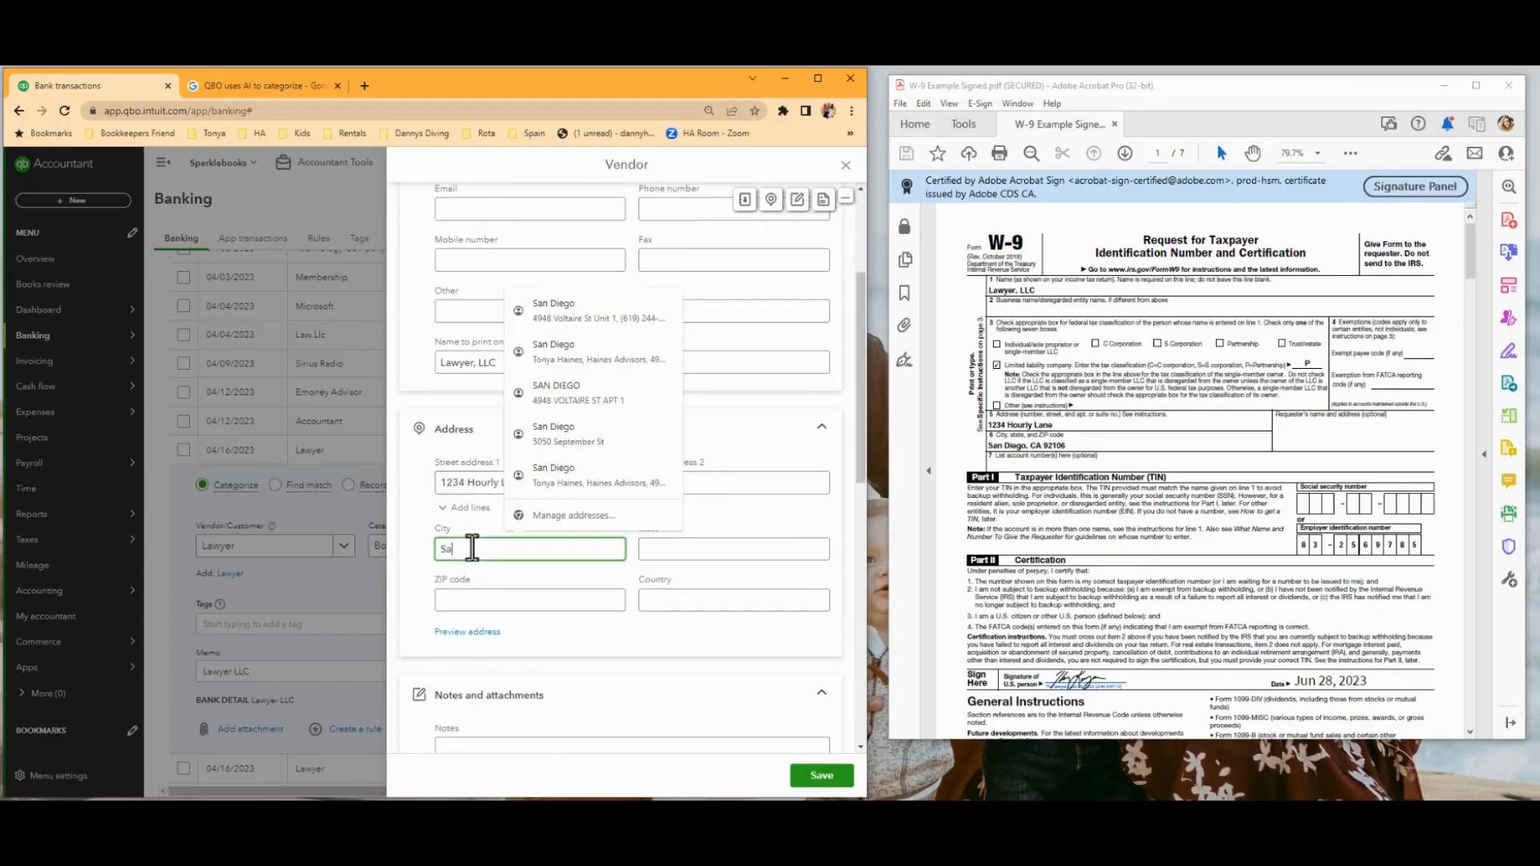
text(ne Diego)
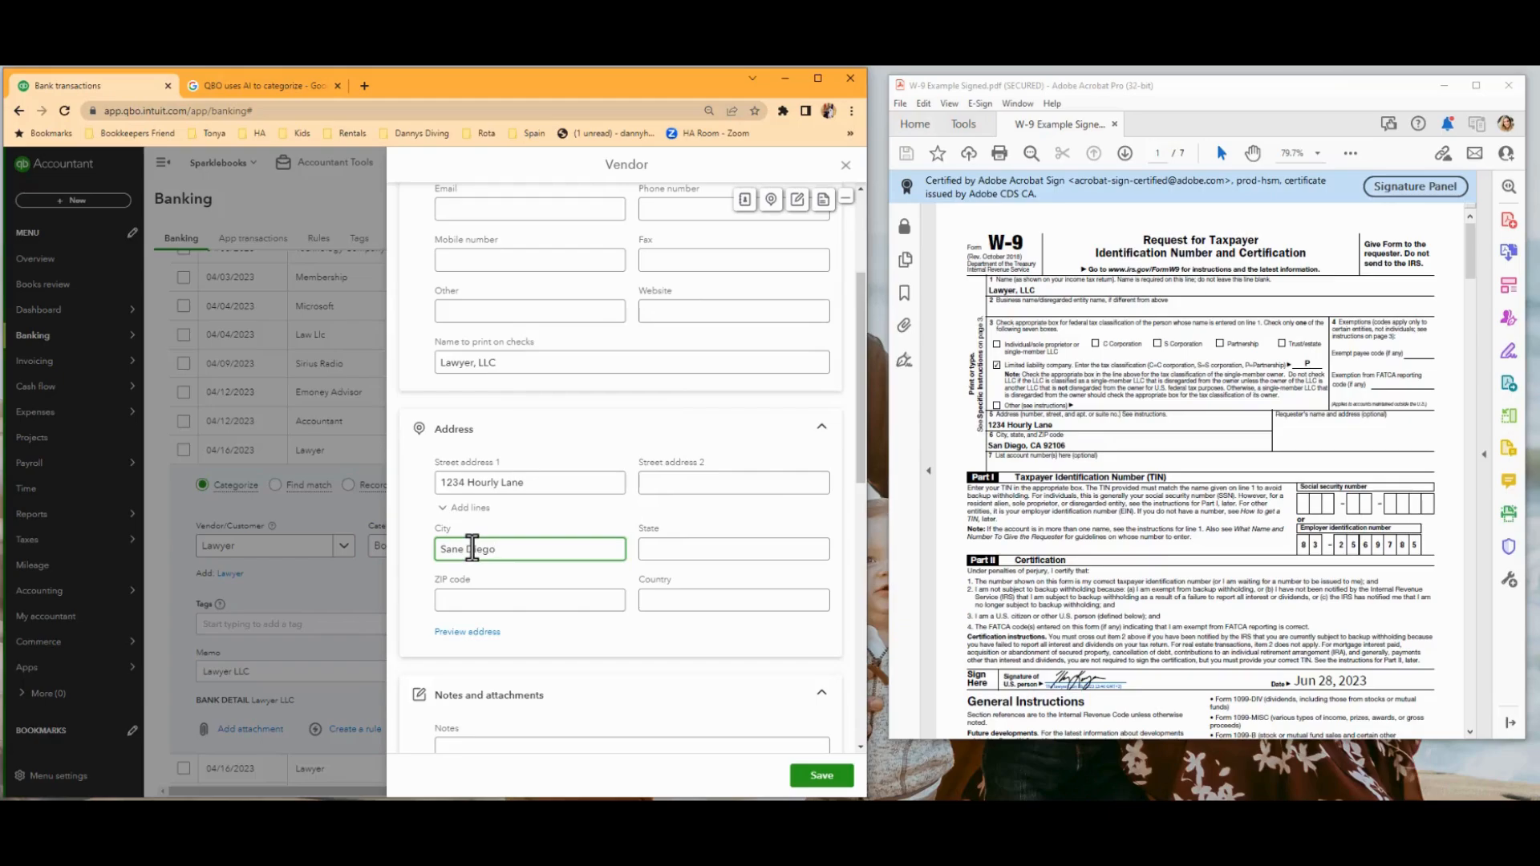
key(Tab)
text(Ca)
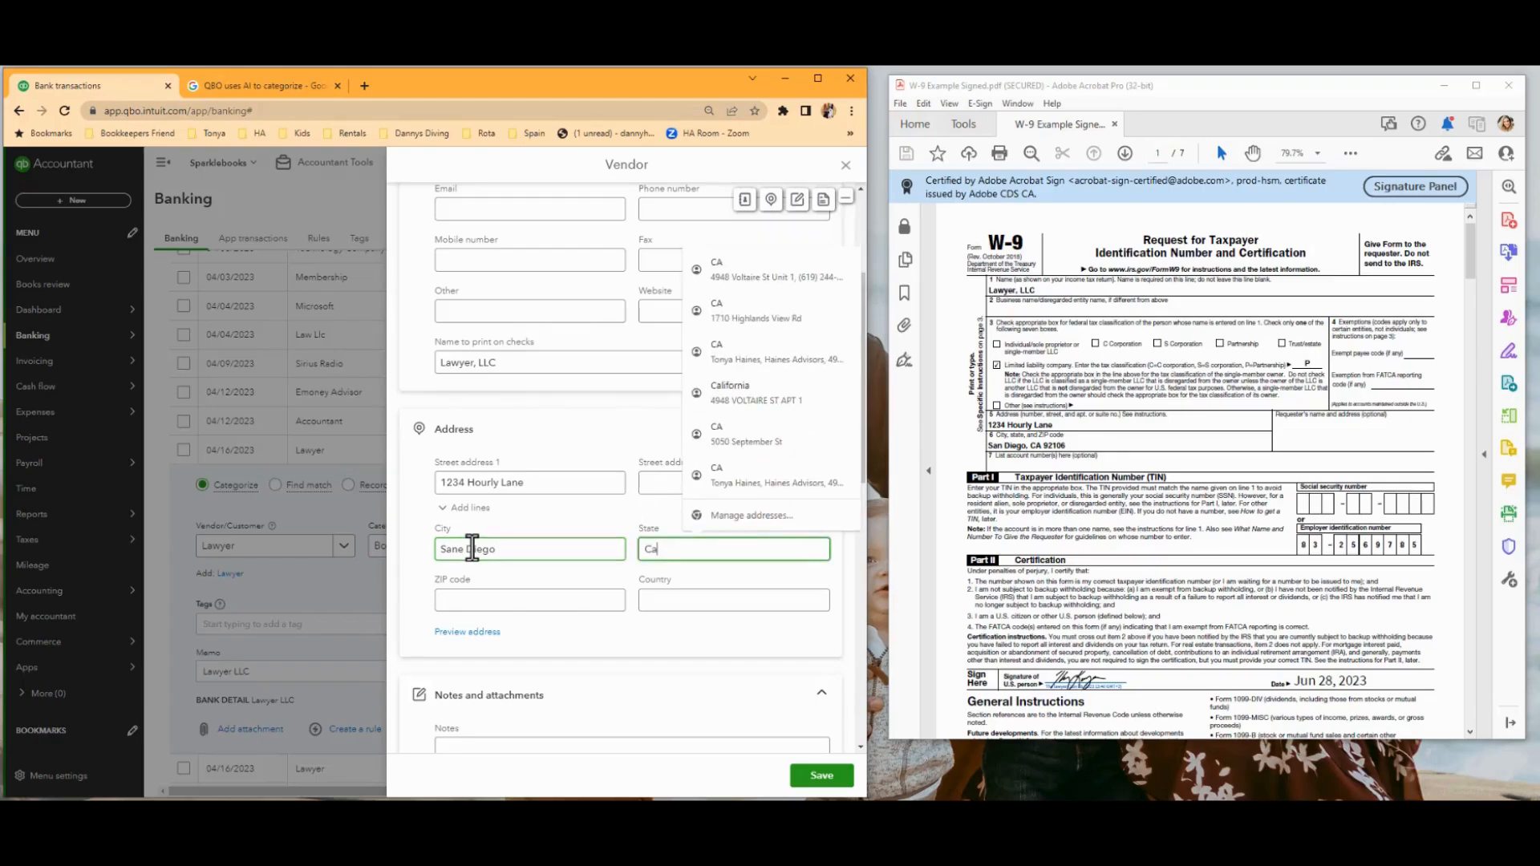
click(449, 602)
text(92106)
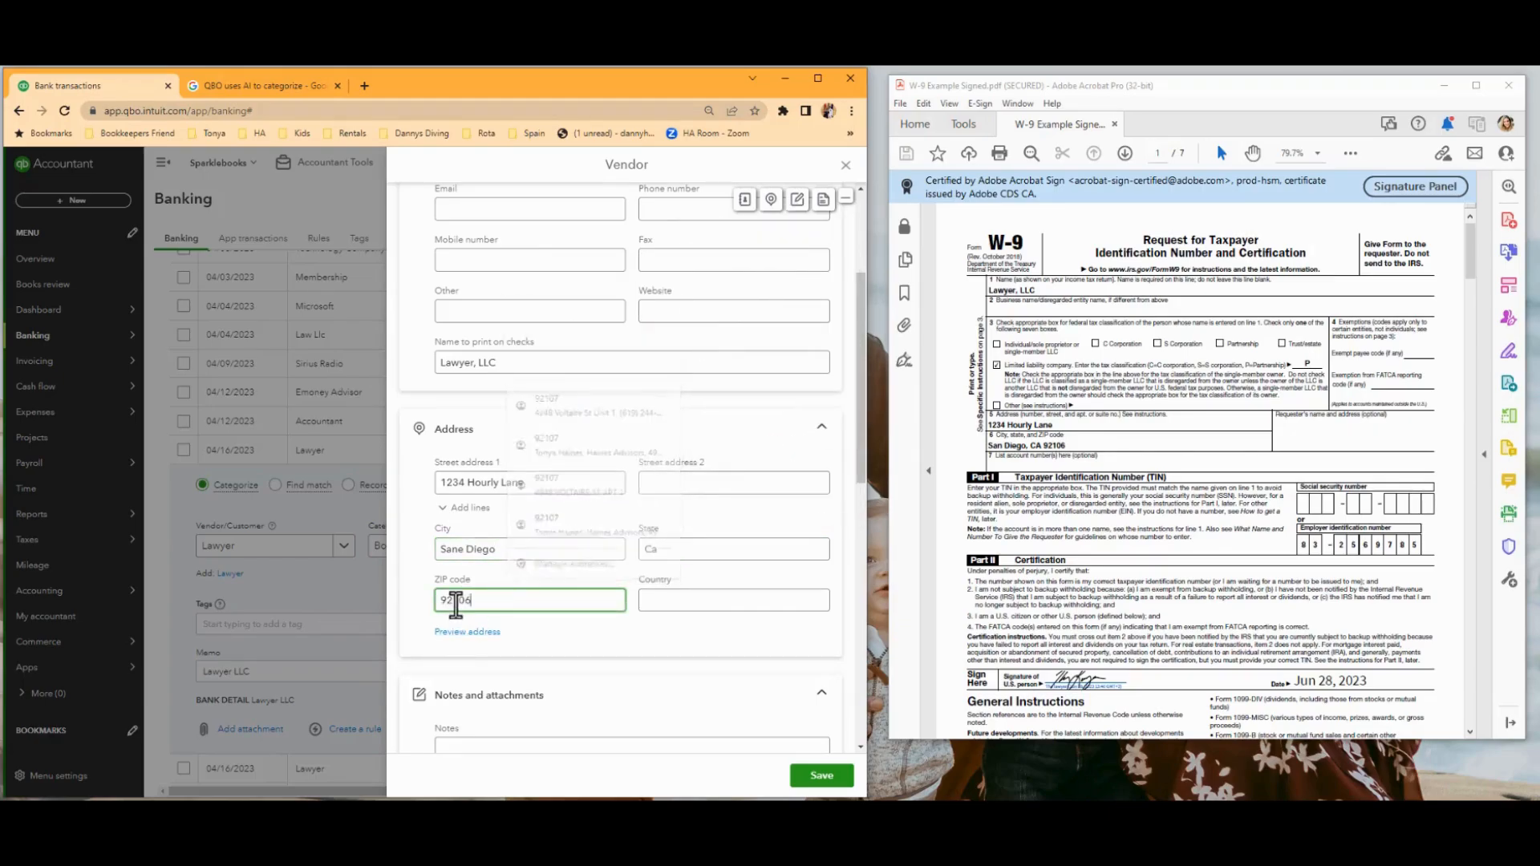
Turn on 1099 payment tracking for the vendor and enter the employer identification number from the W-9.
scroll(639, 597, down, 4)
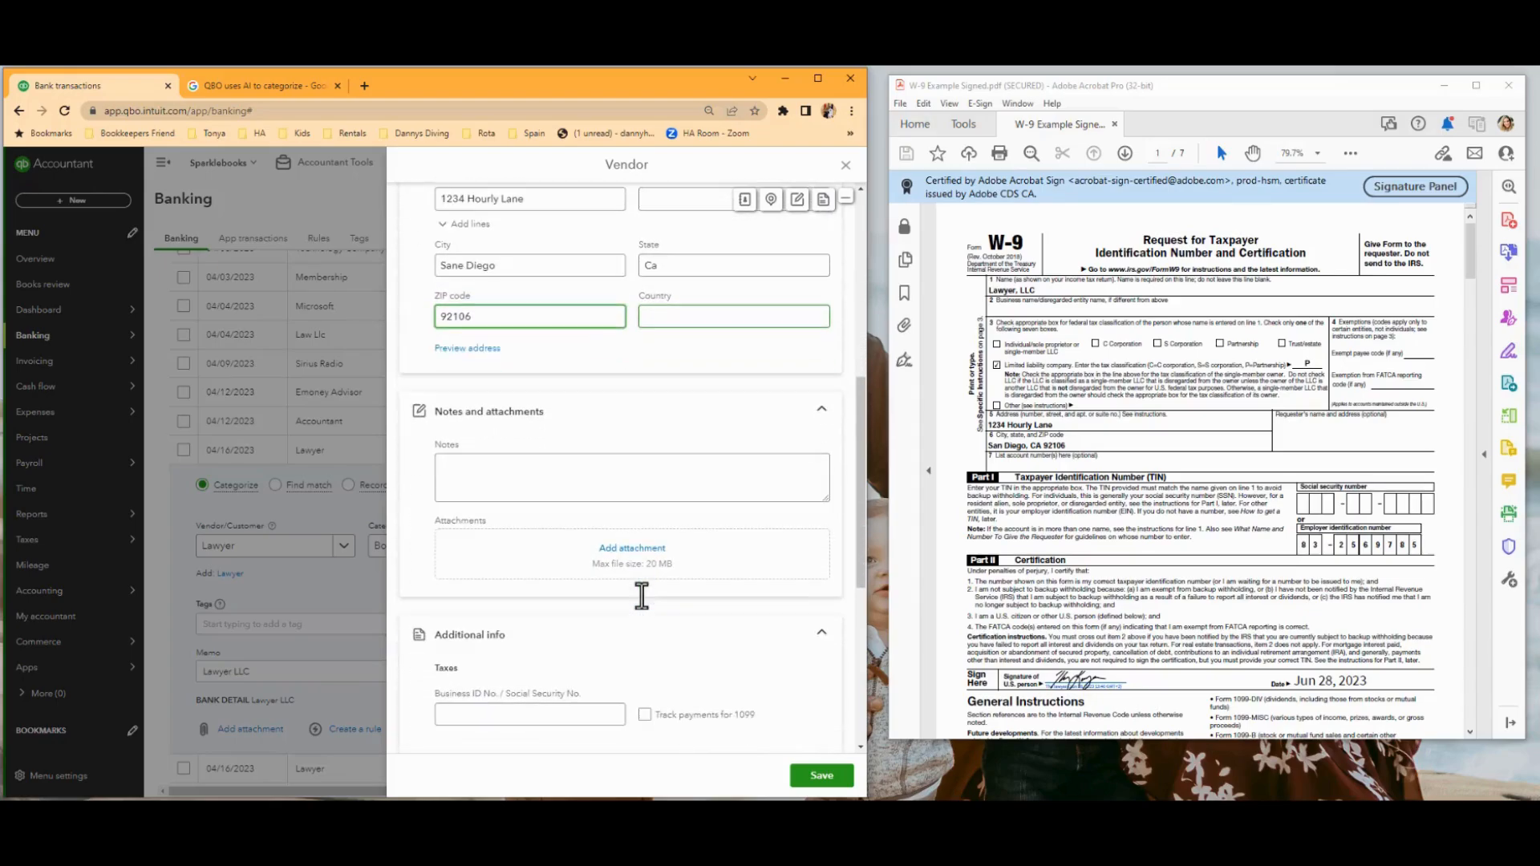
scroll(642, 595, down, 4)
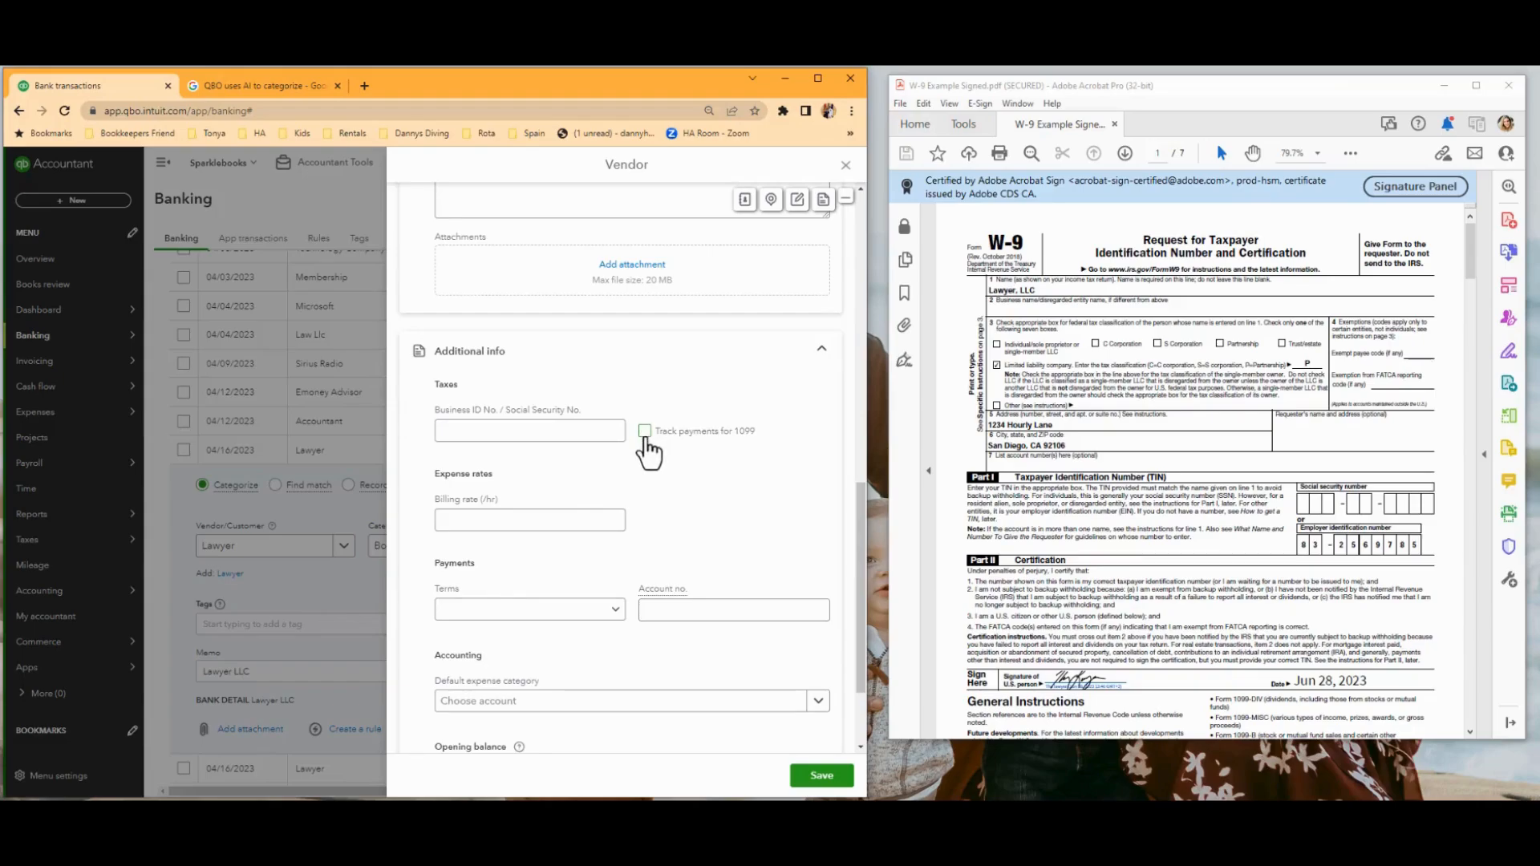
click(531, 431)
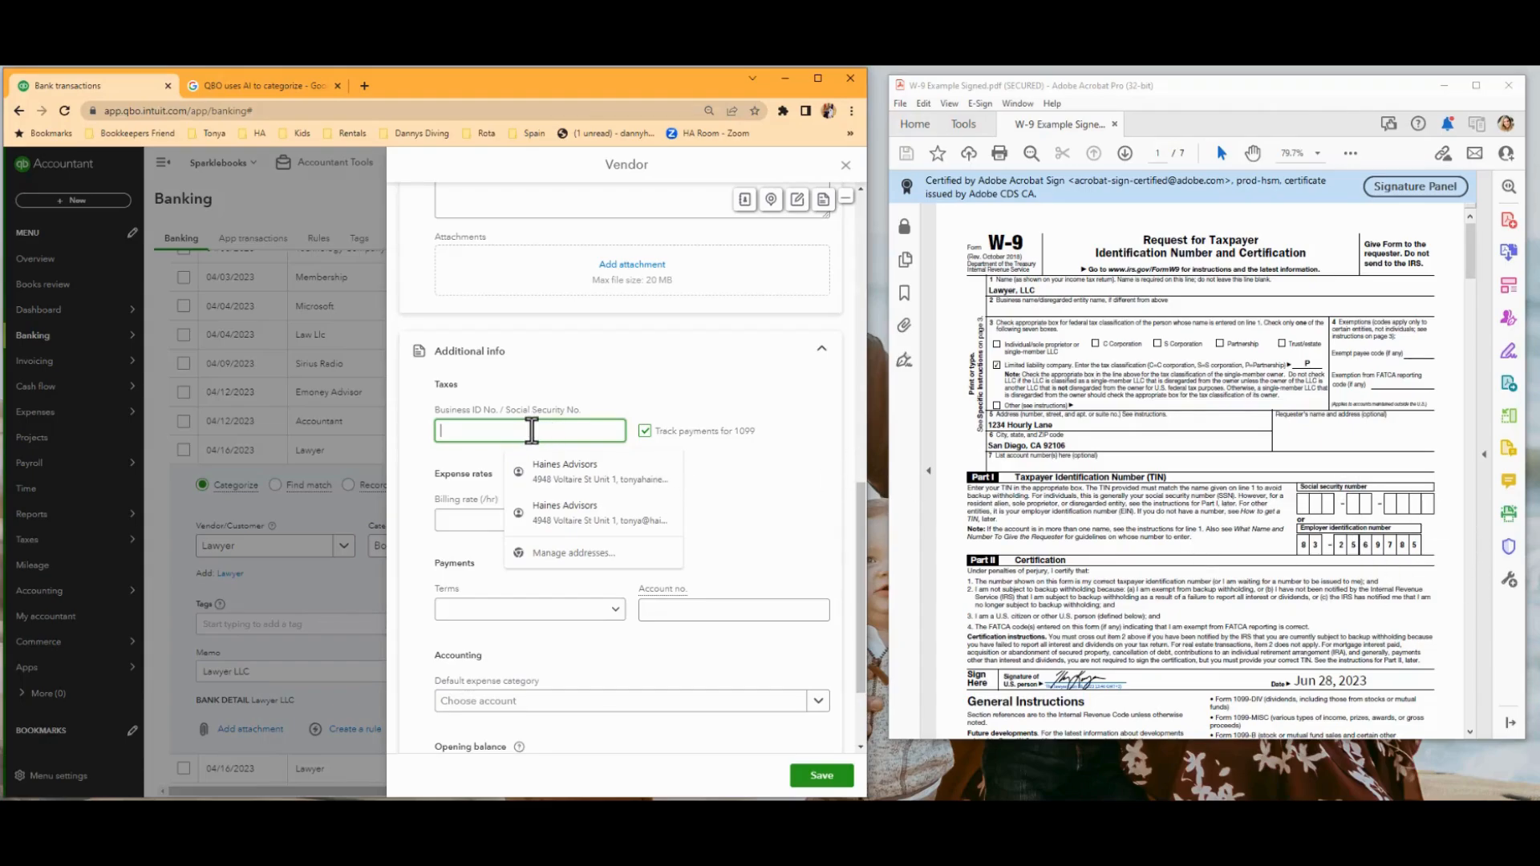
text(83-25)
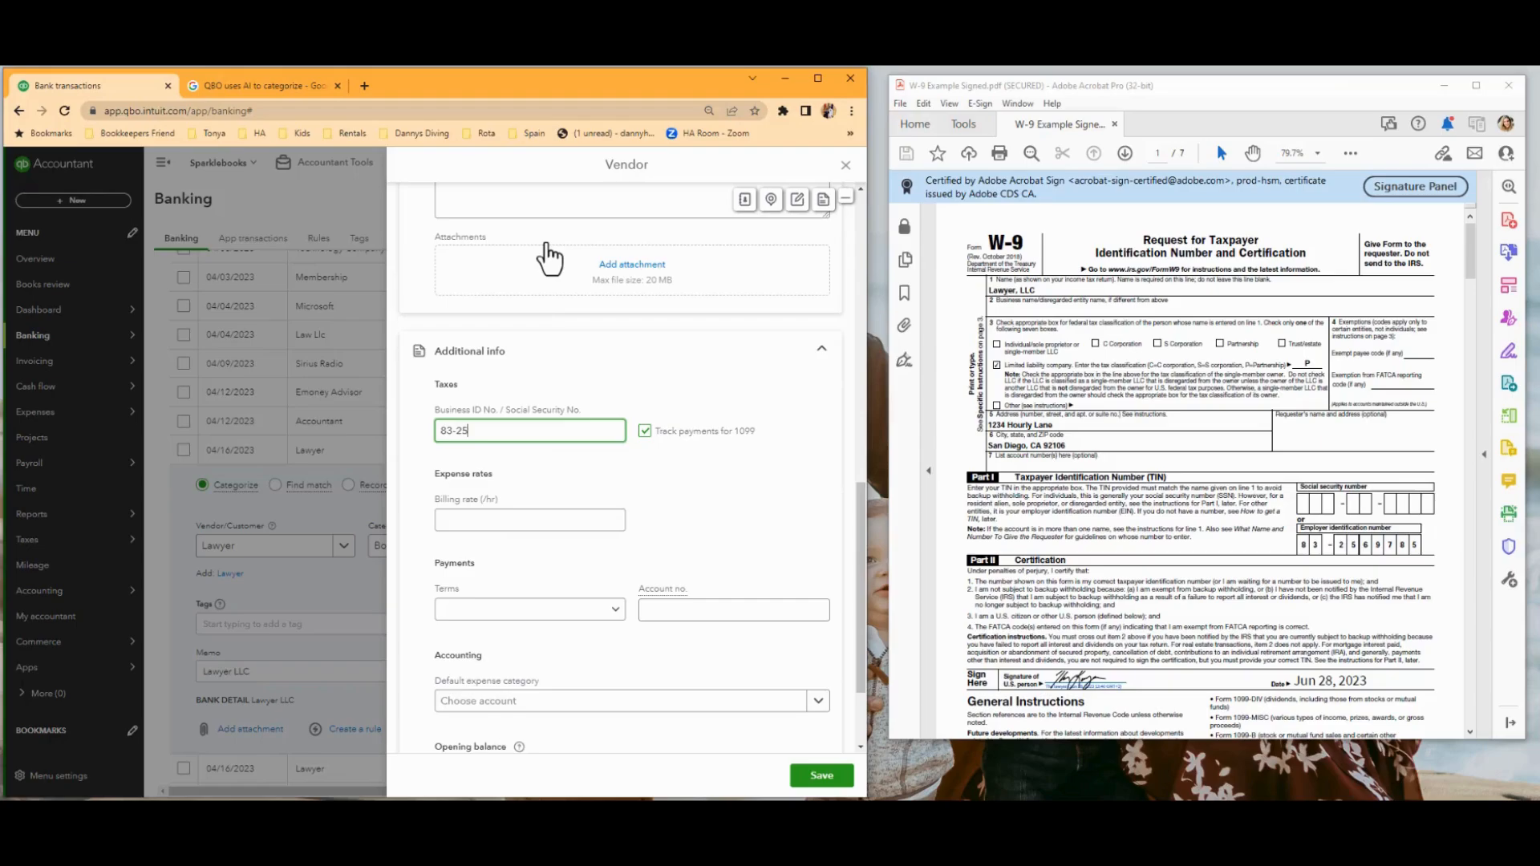
text(69785)
scroll(666, 607, down, 2)
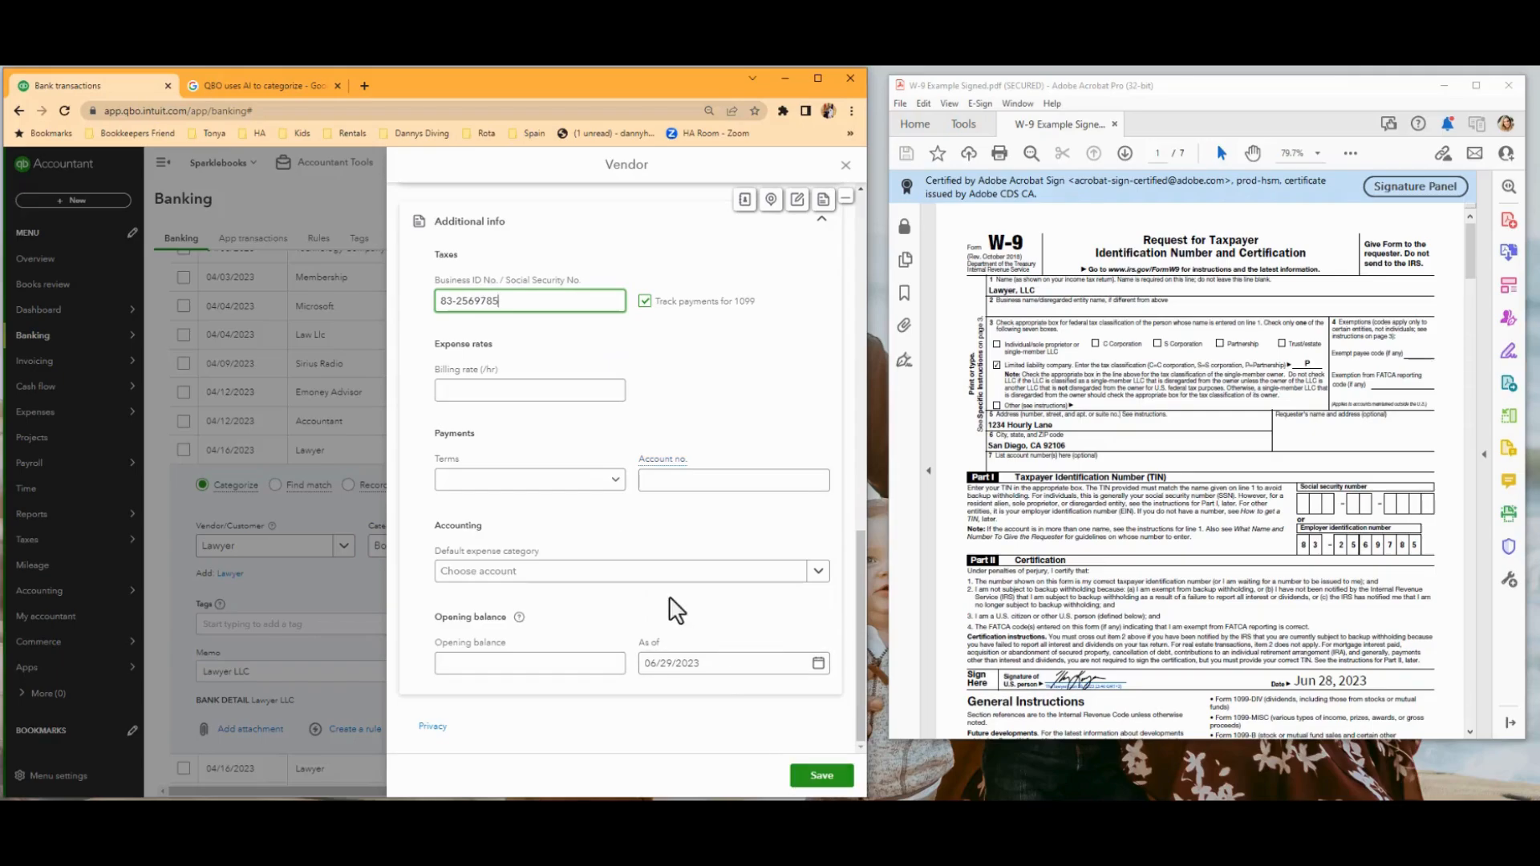
scroll(676, 610, up, 5)
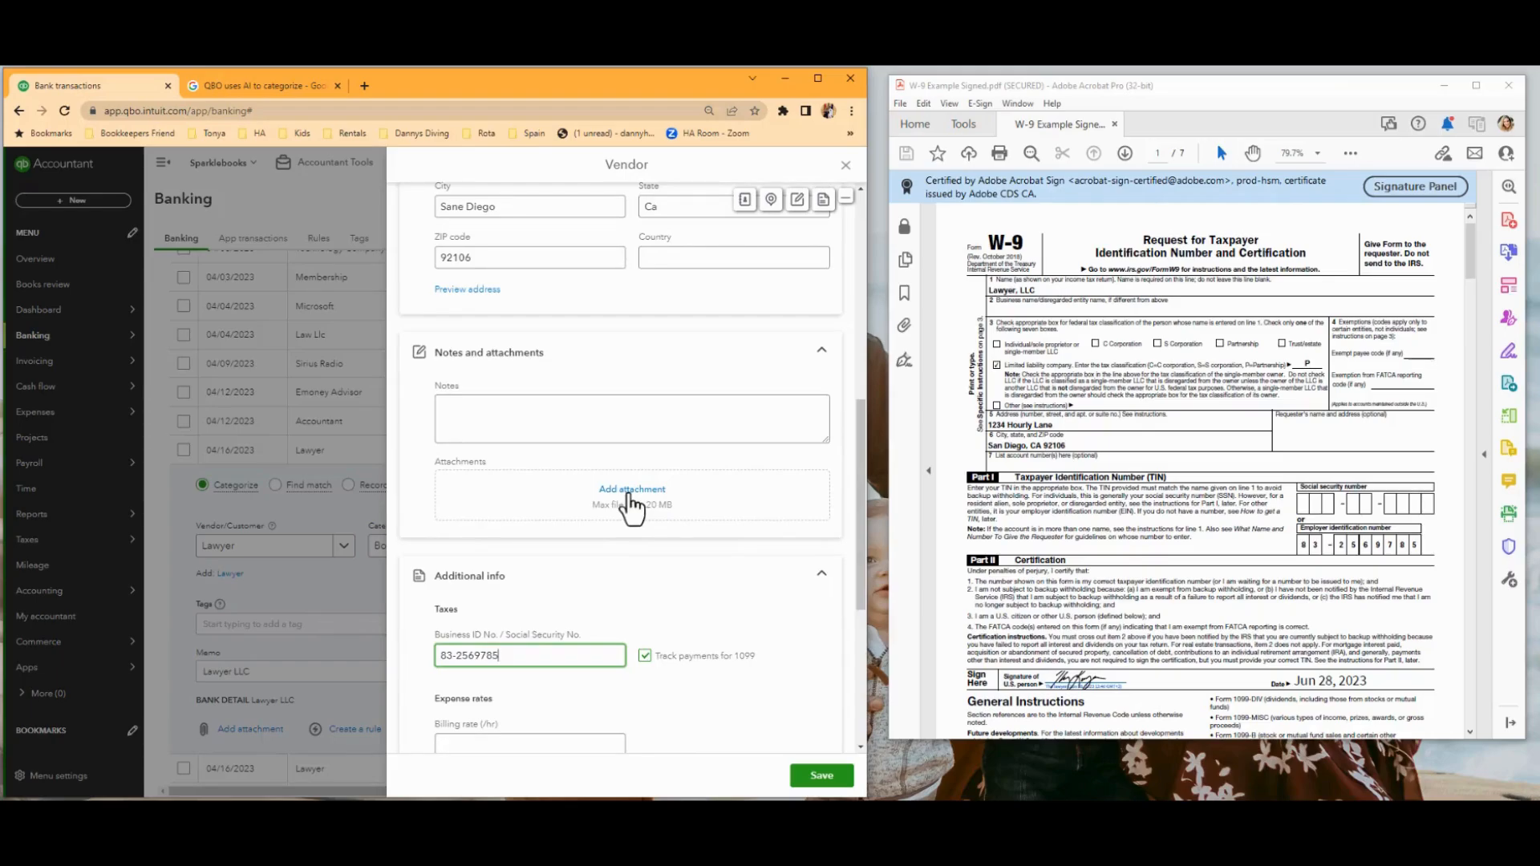
Attach the W-9 Example Signed.pdf file to the vendor, save the vendor and widen the browser window again.
click(631, 491)
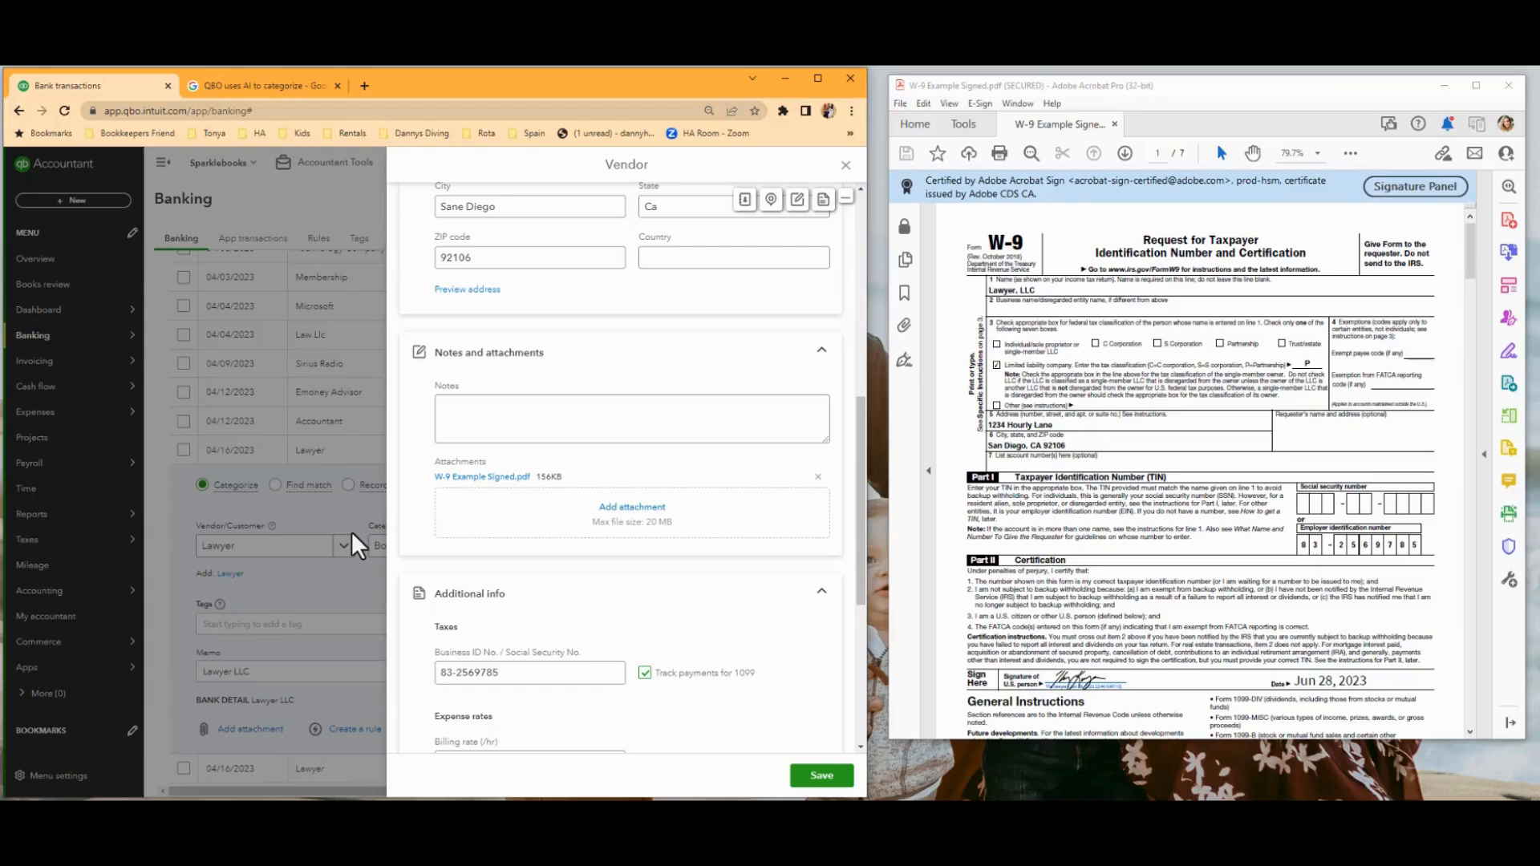
click(820, 776)
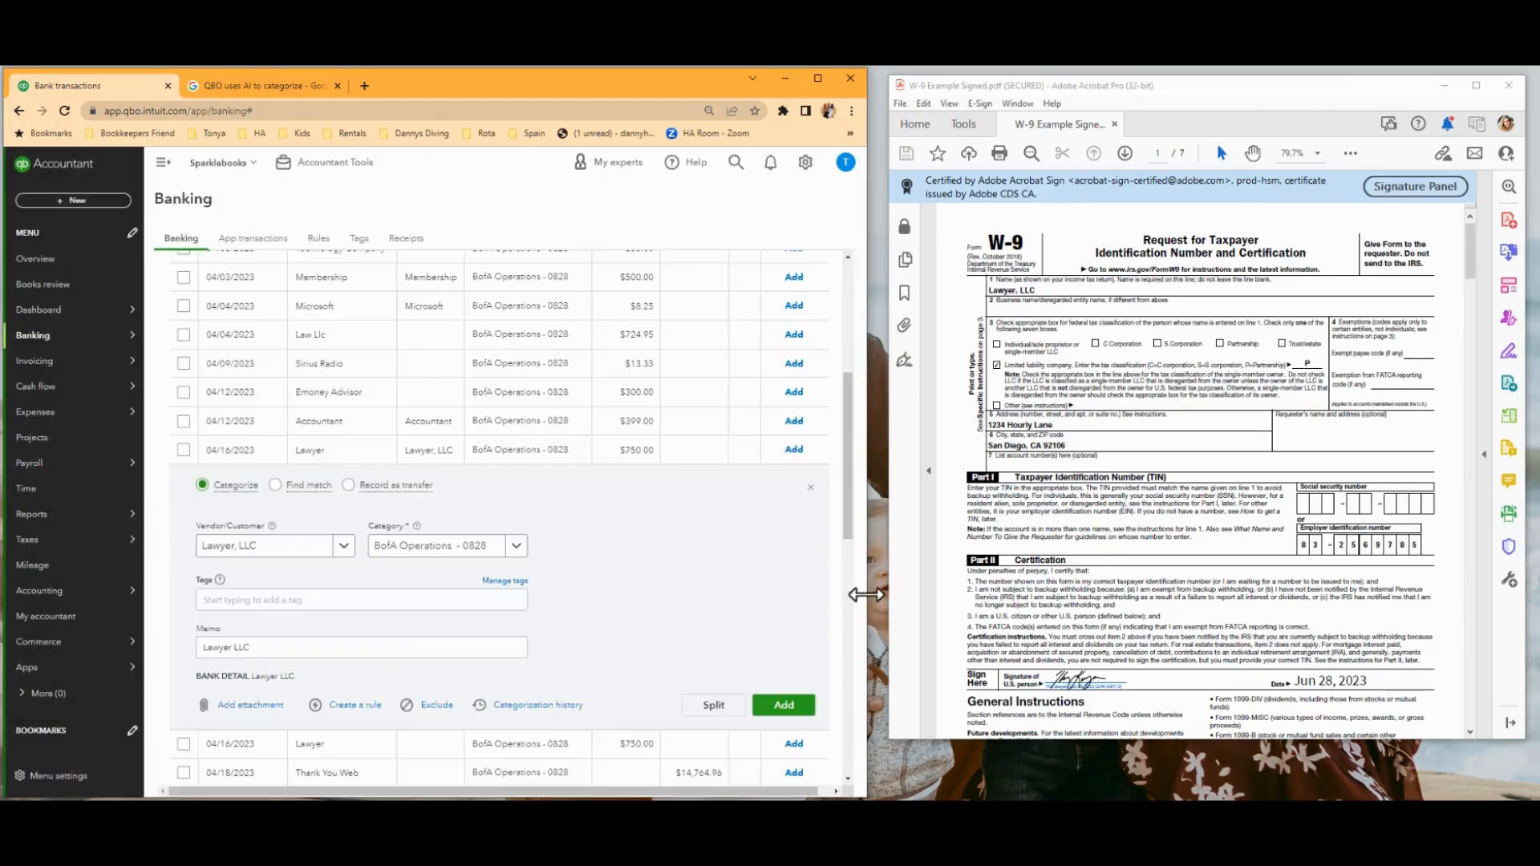
drag(881, 608, 1408, 607)
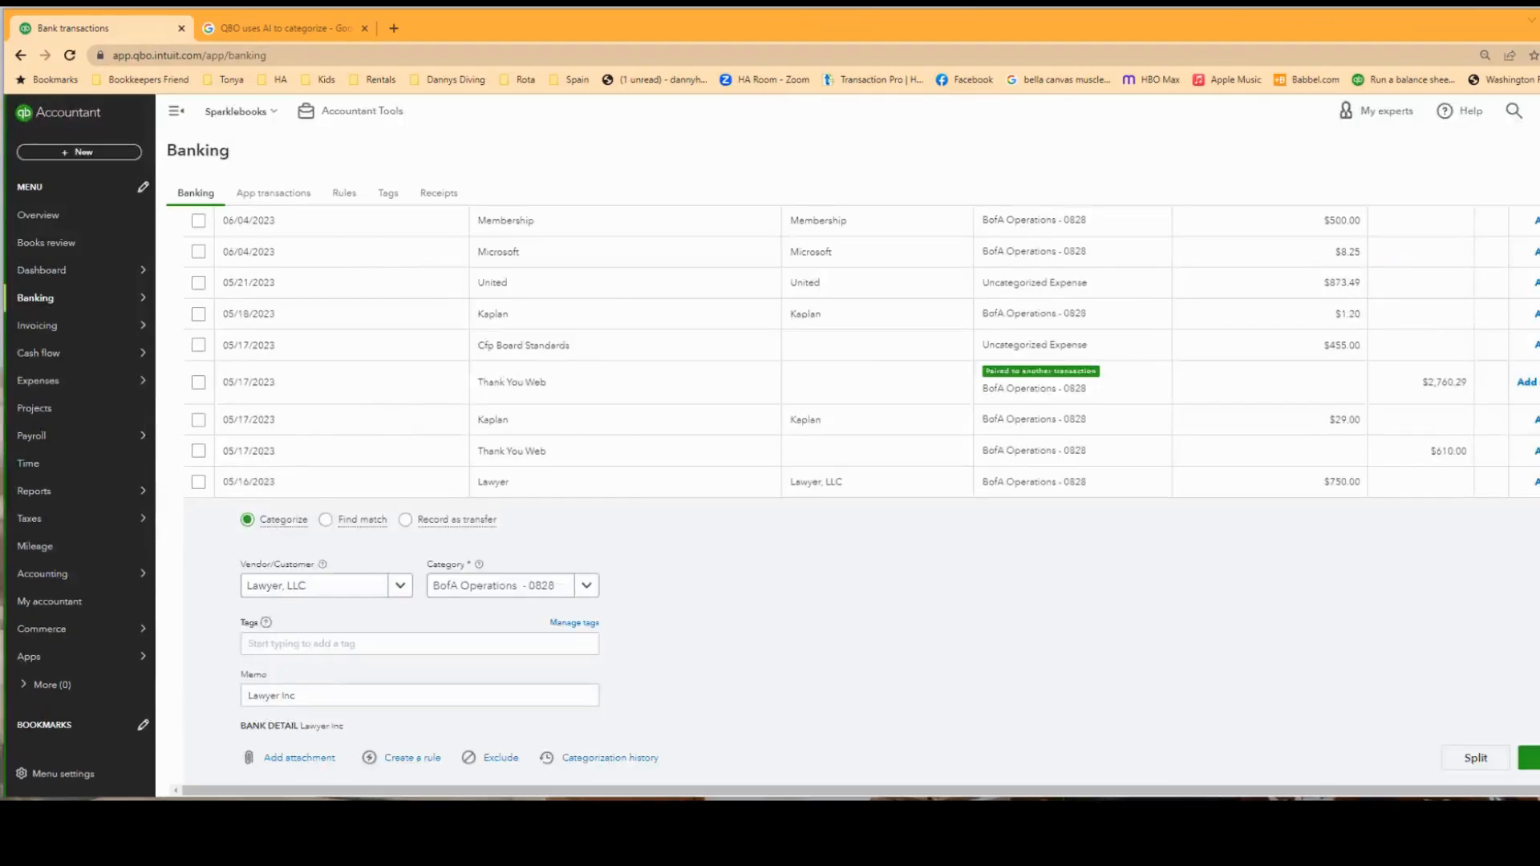
Set the category of the expanded 05/16/2023 Lawyer transaction to Professional Fees and add it to the books.
click(450, 590)
drag(451, 591, 585, 594)
text(pro)
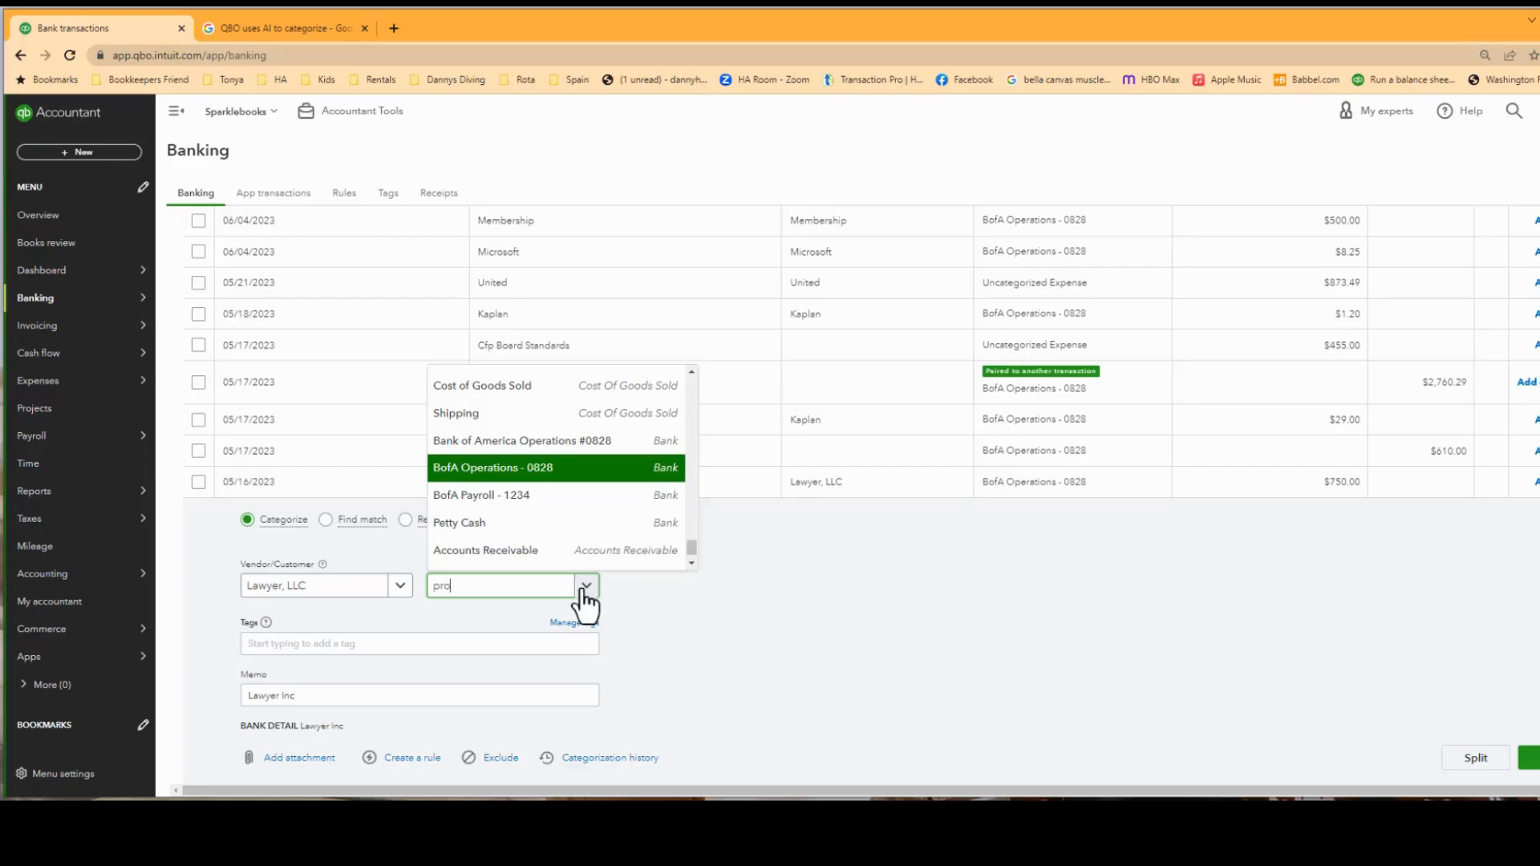
key(Return)
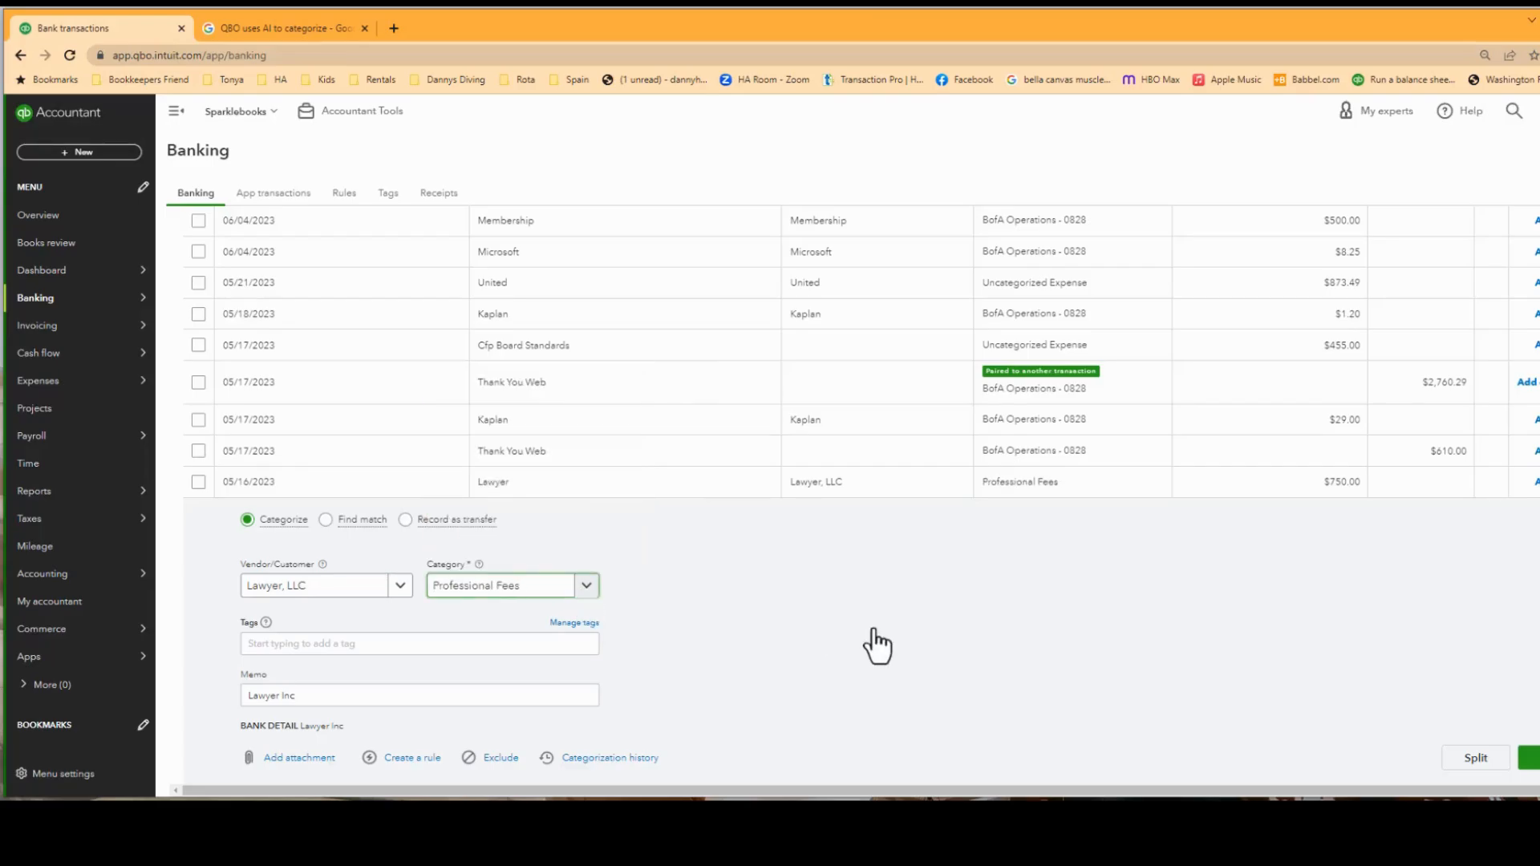
click(1531, 762)
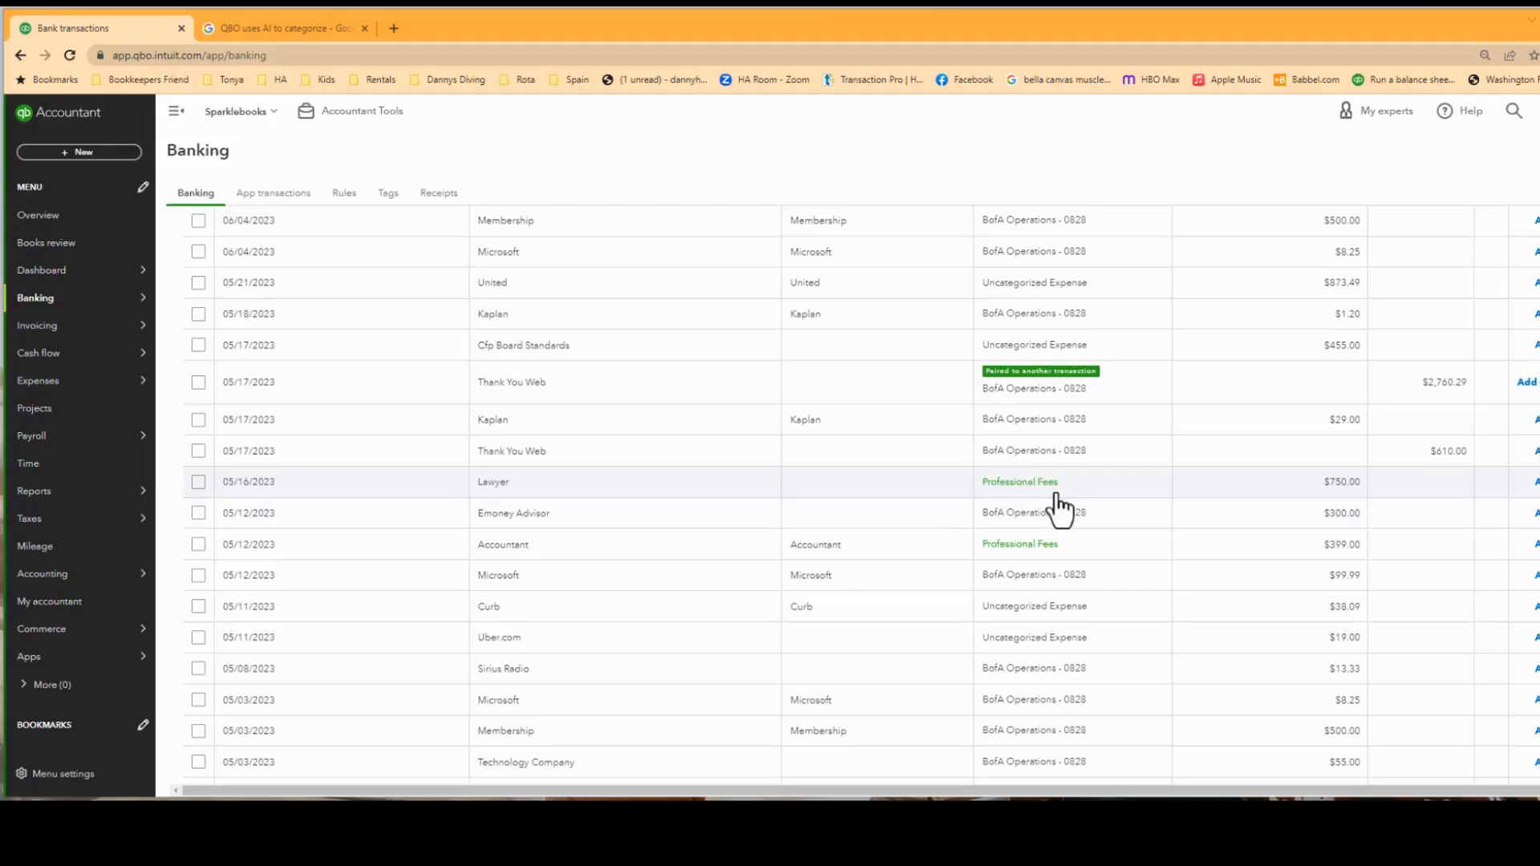
Assign Lawyer, LLC as the payee of the other 05/16/2023 Lawyer transaction and add it with the suggested Professional Fees category.
click(746, 493)
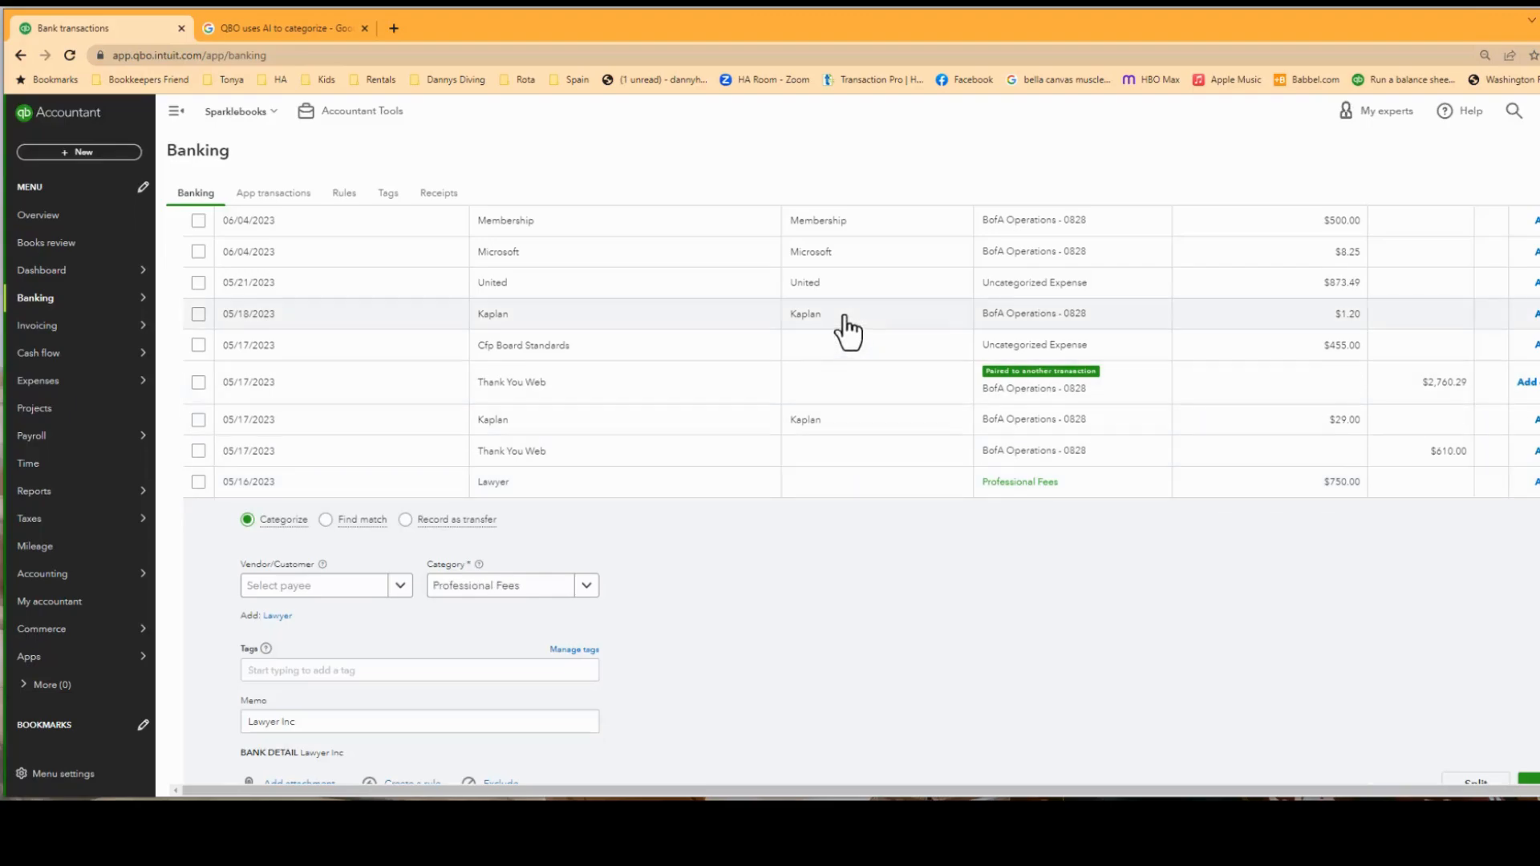
click(307, 587)
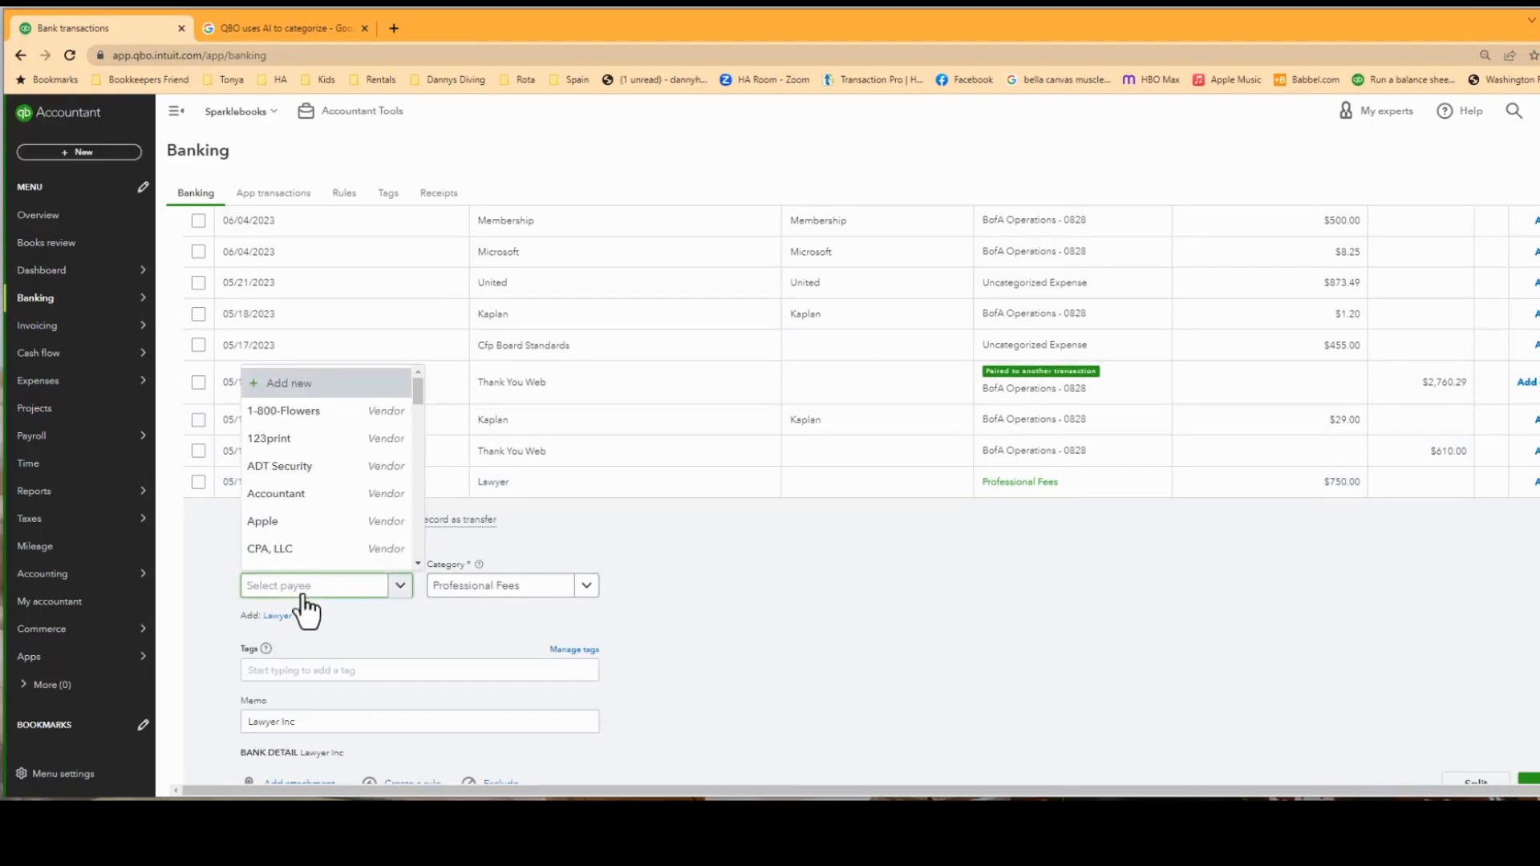
text(la)
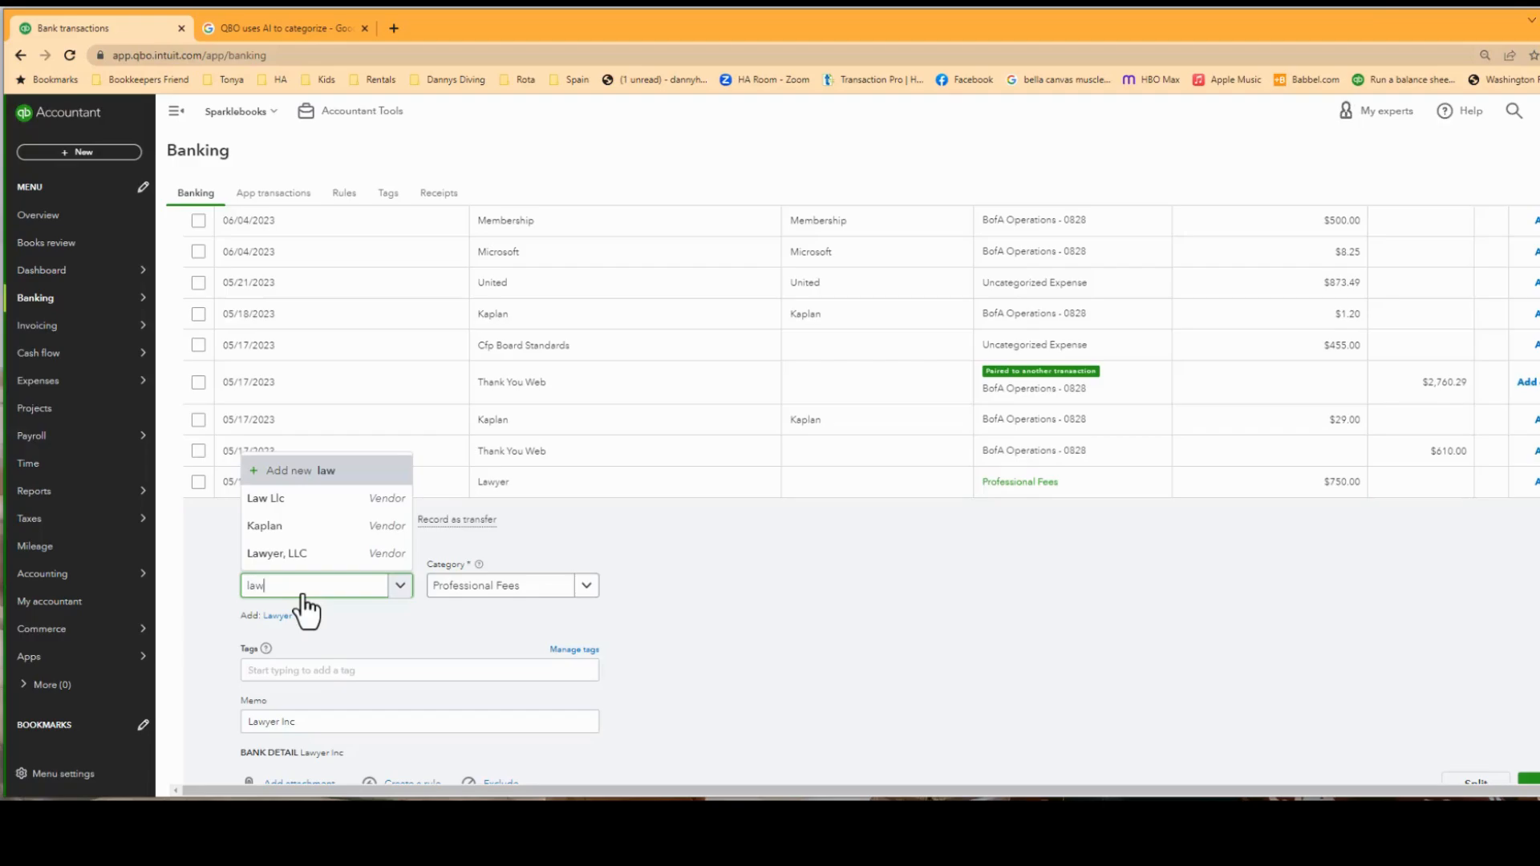
text(w)
click(303, 555)
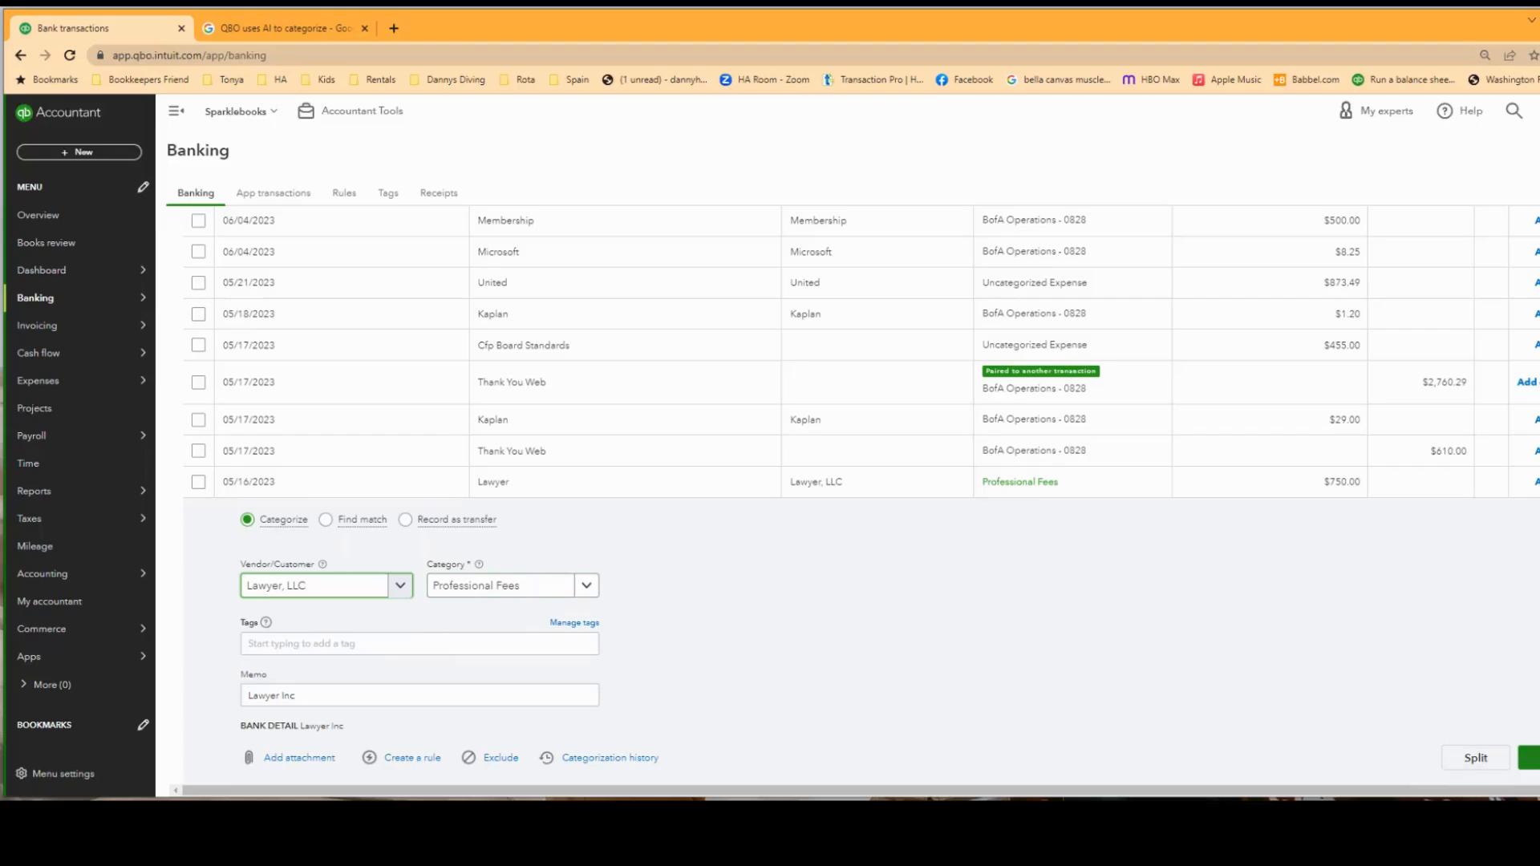
click(1531, 757)
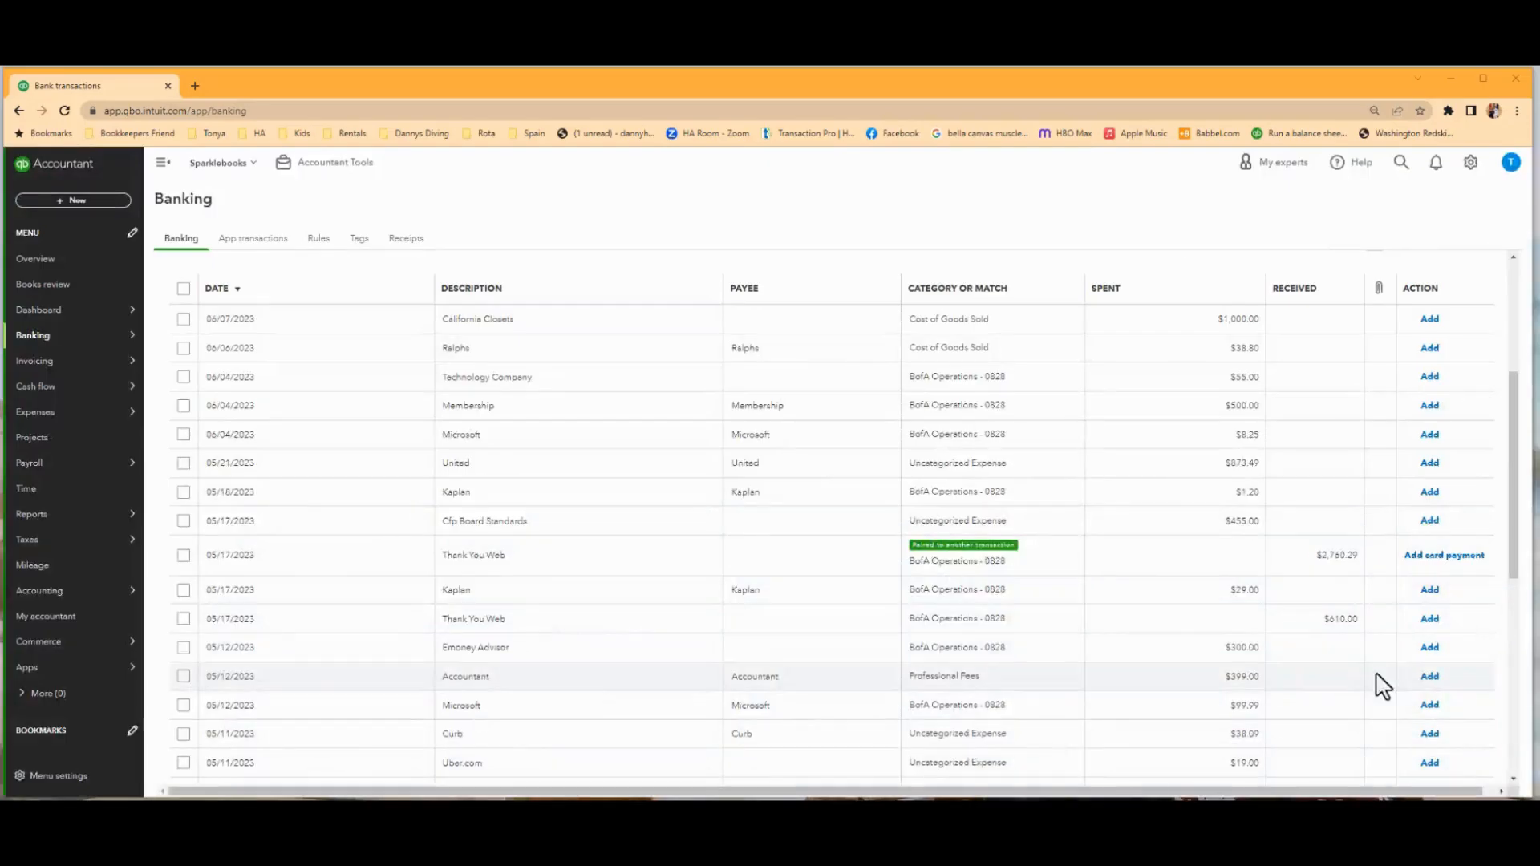
In the BofA Operations - 0828 feed, set the category of the 06/01/2023 Loan Payment transaction to PPP Loan SBA.
scroll(1168, 551, up, 4)
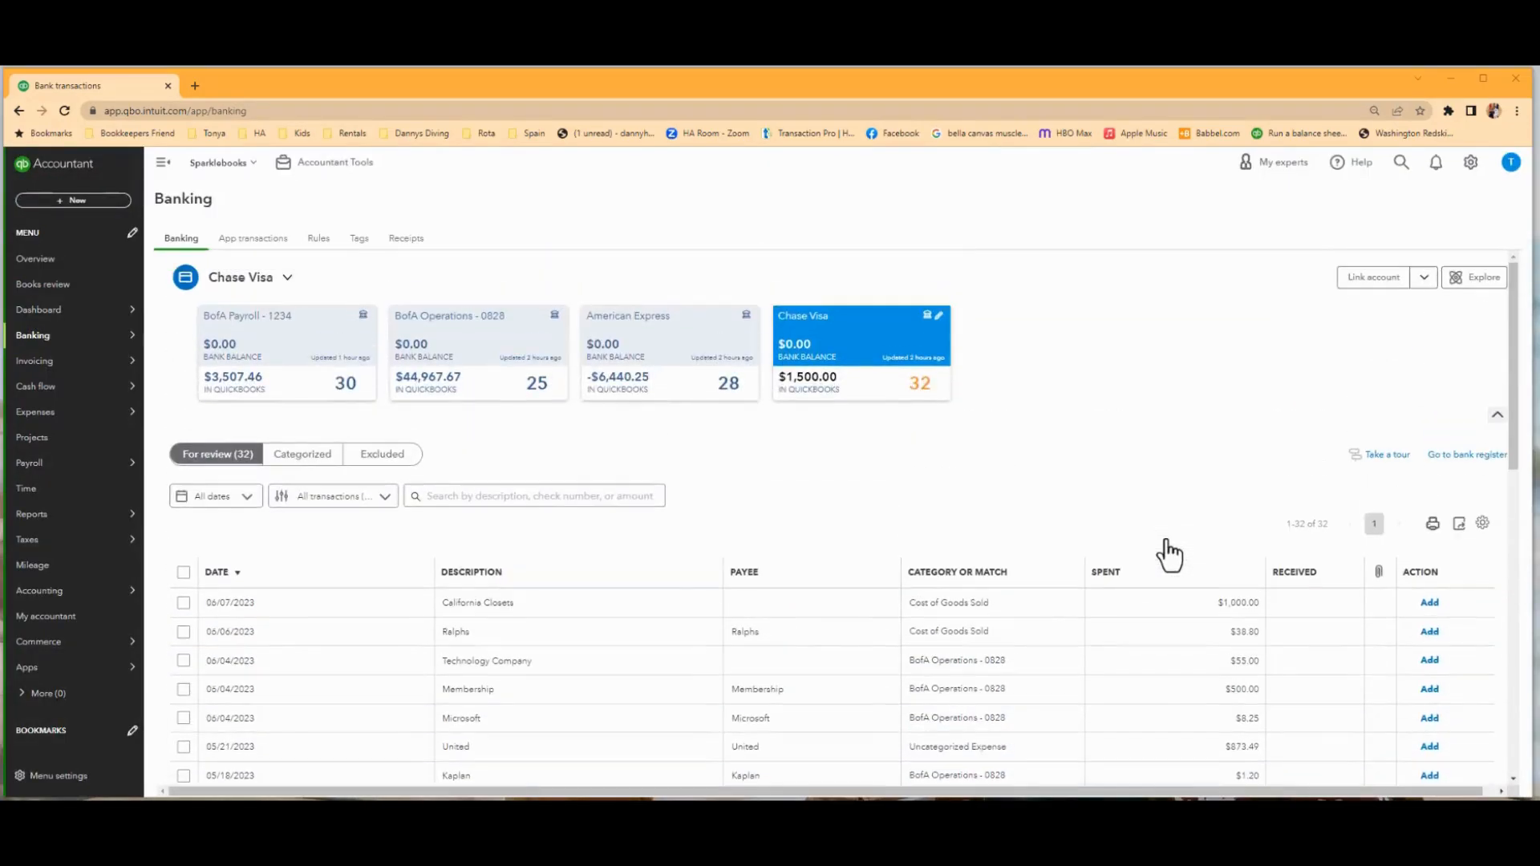
click(470, 325)
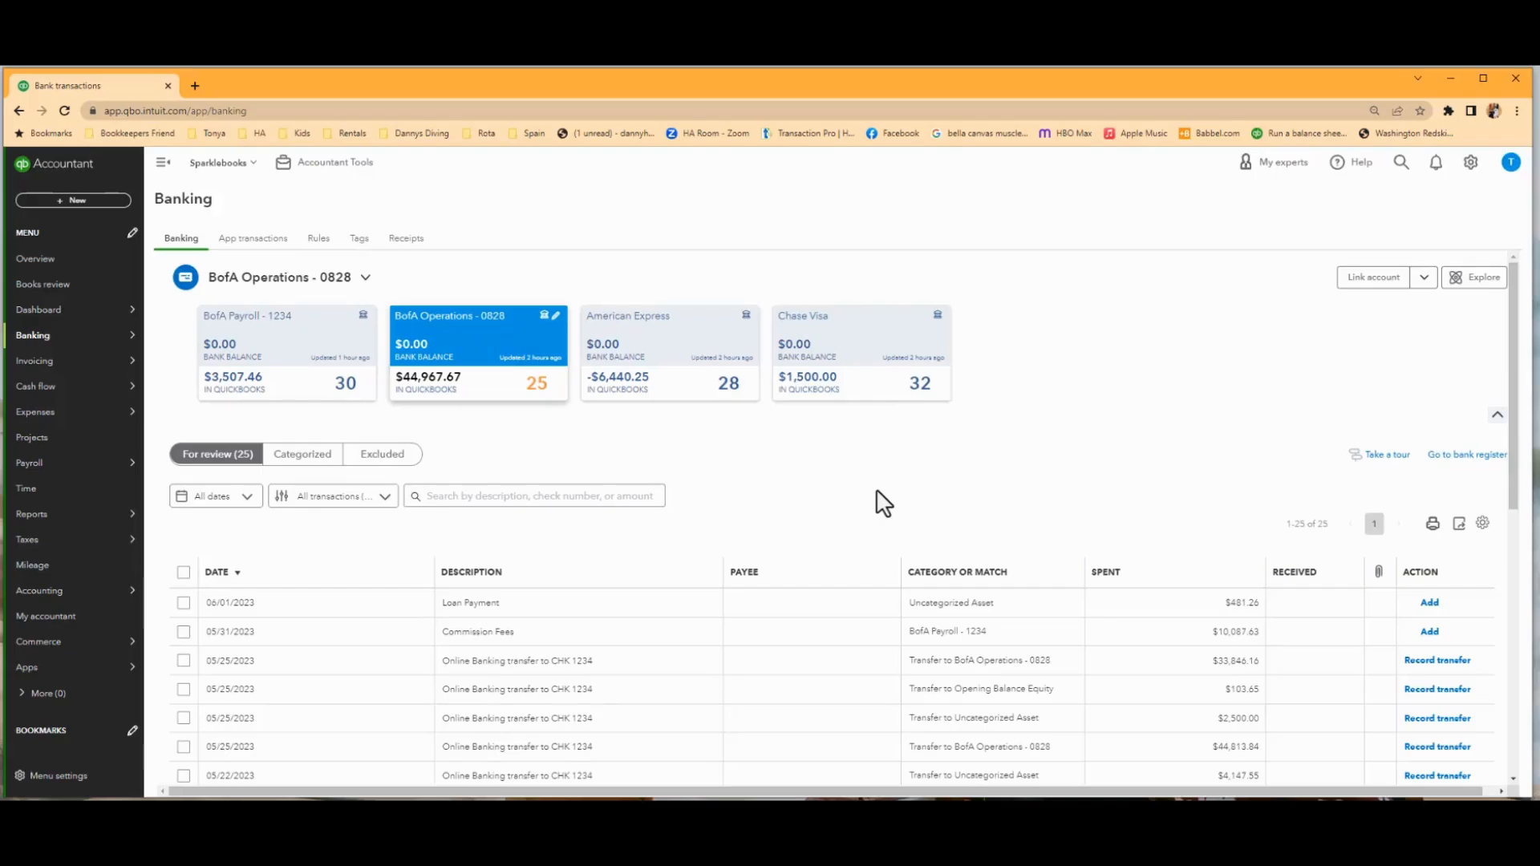
scroll(877, 491, down, 4)
scroll(878, 491, up, 2)
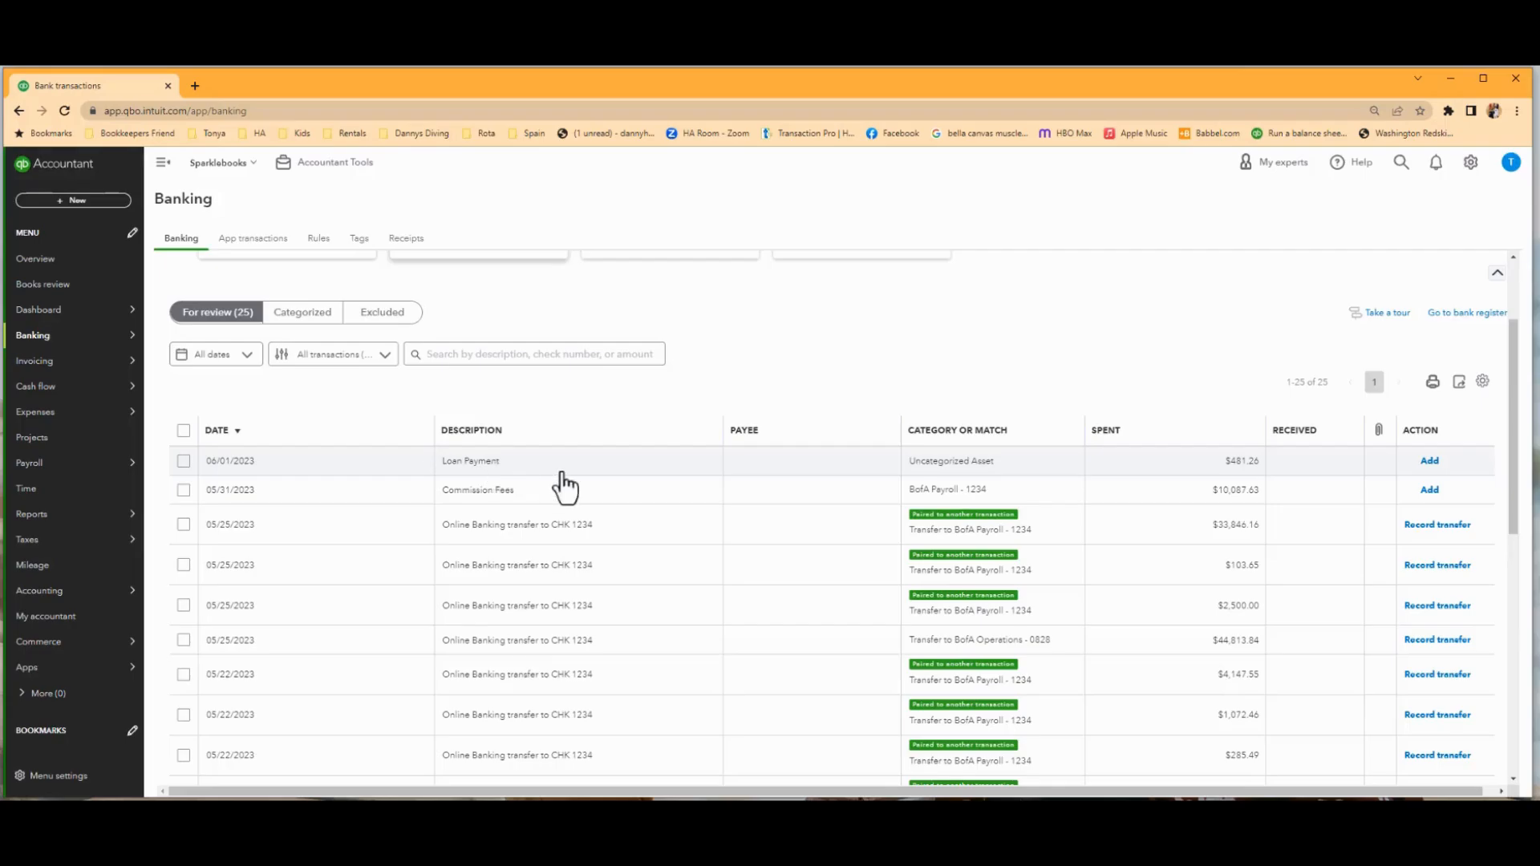
click(624, 468)
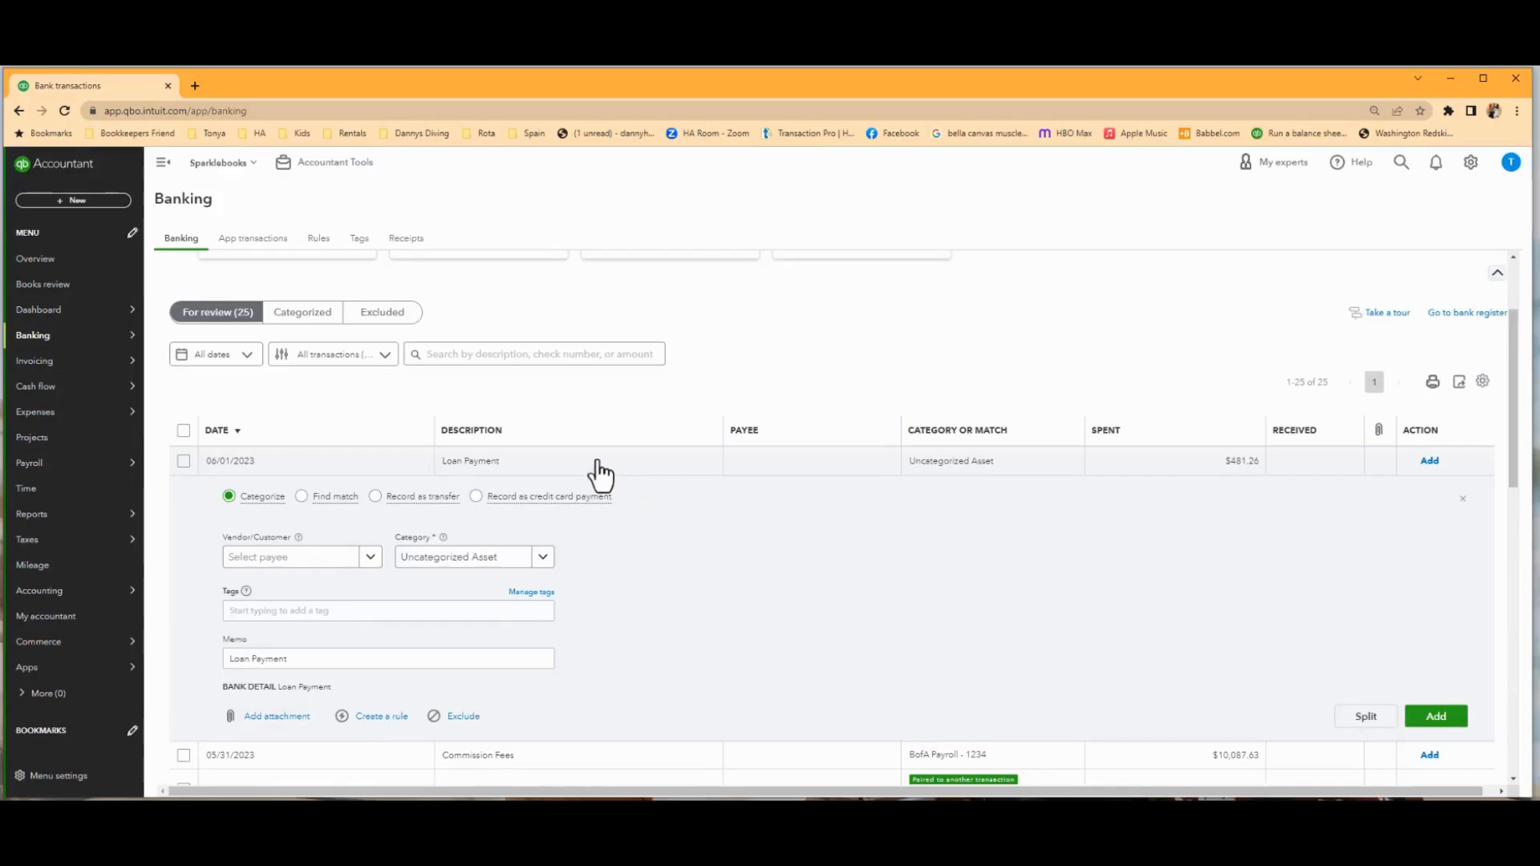
click(494, 559)
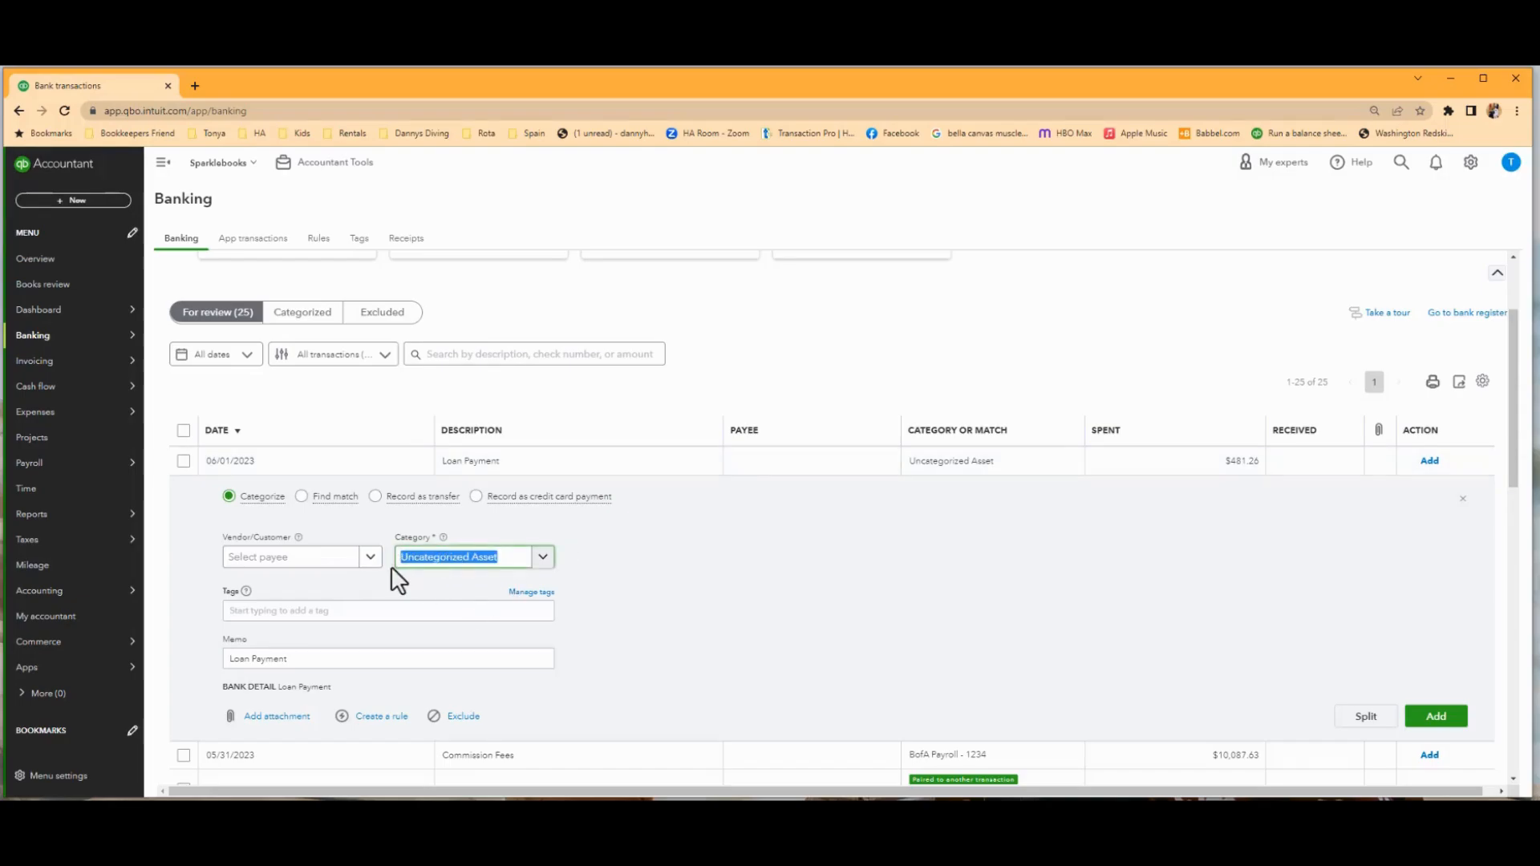
text(SBA)
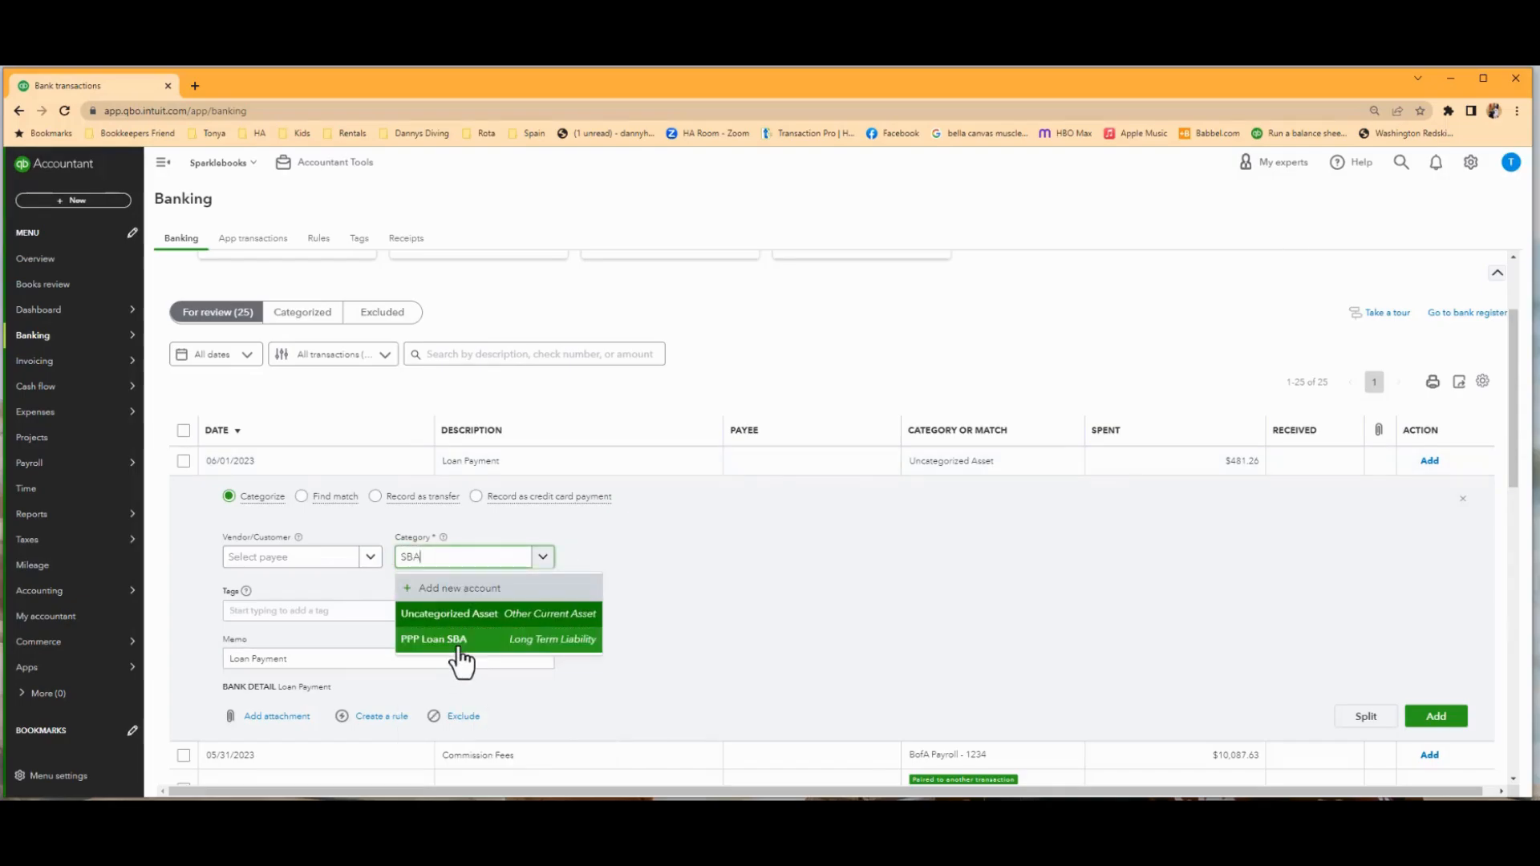
click(461, 639)
Set the loan payment's payee to the SBA vendor, check the category's account type and add the transaction.
click(293, 559)
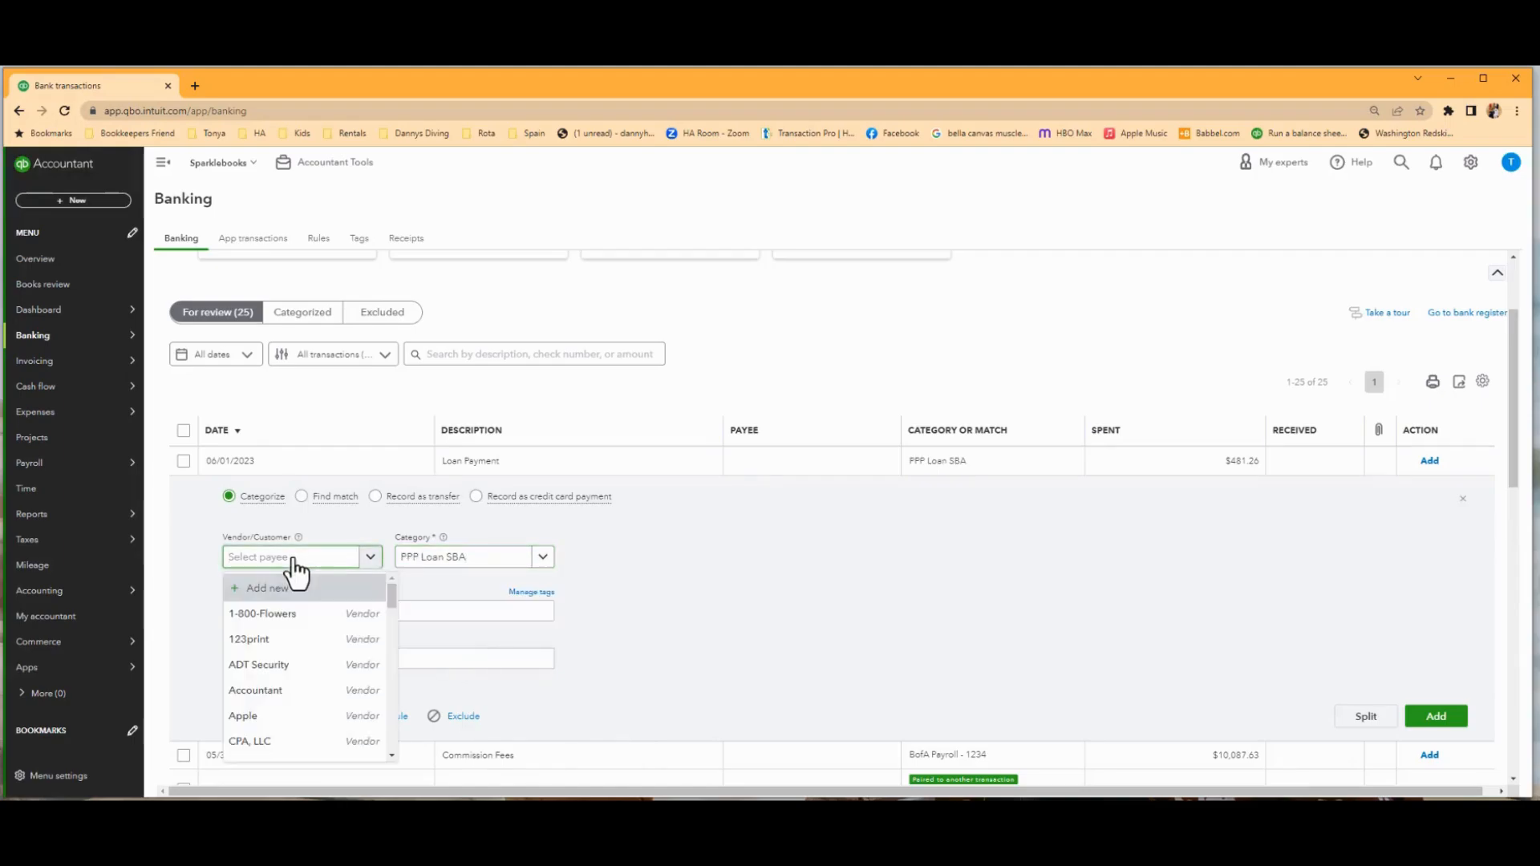
text(SBA)
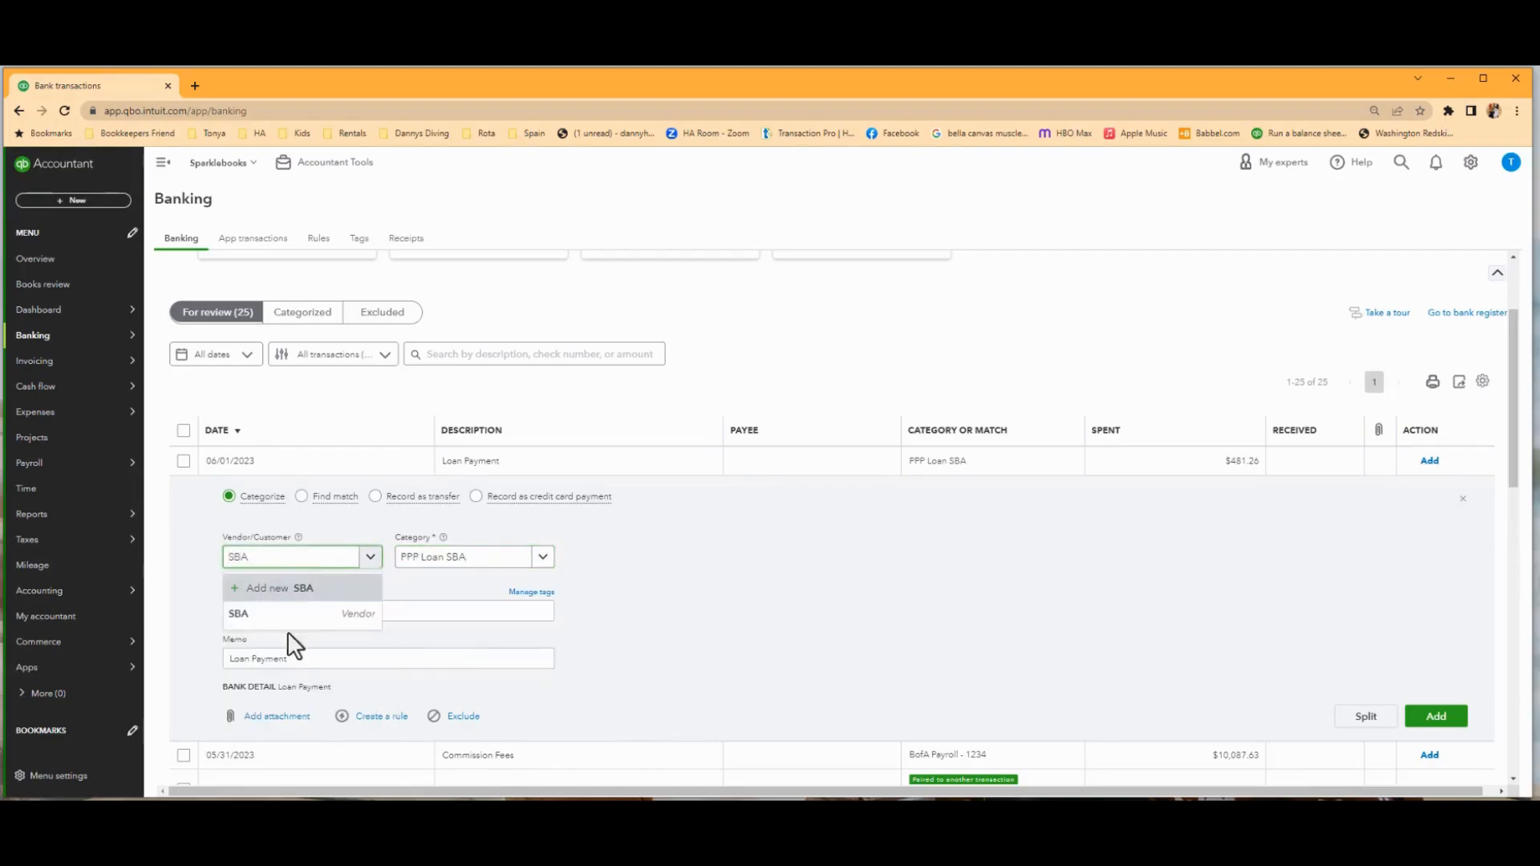
click(283, 620)
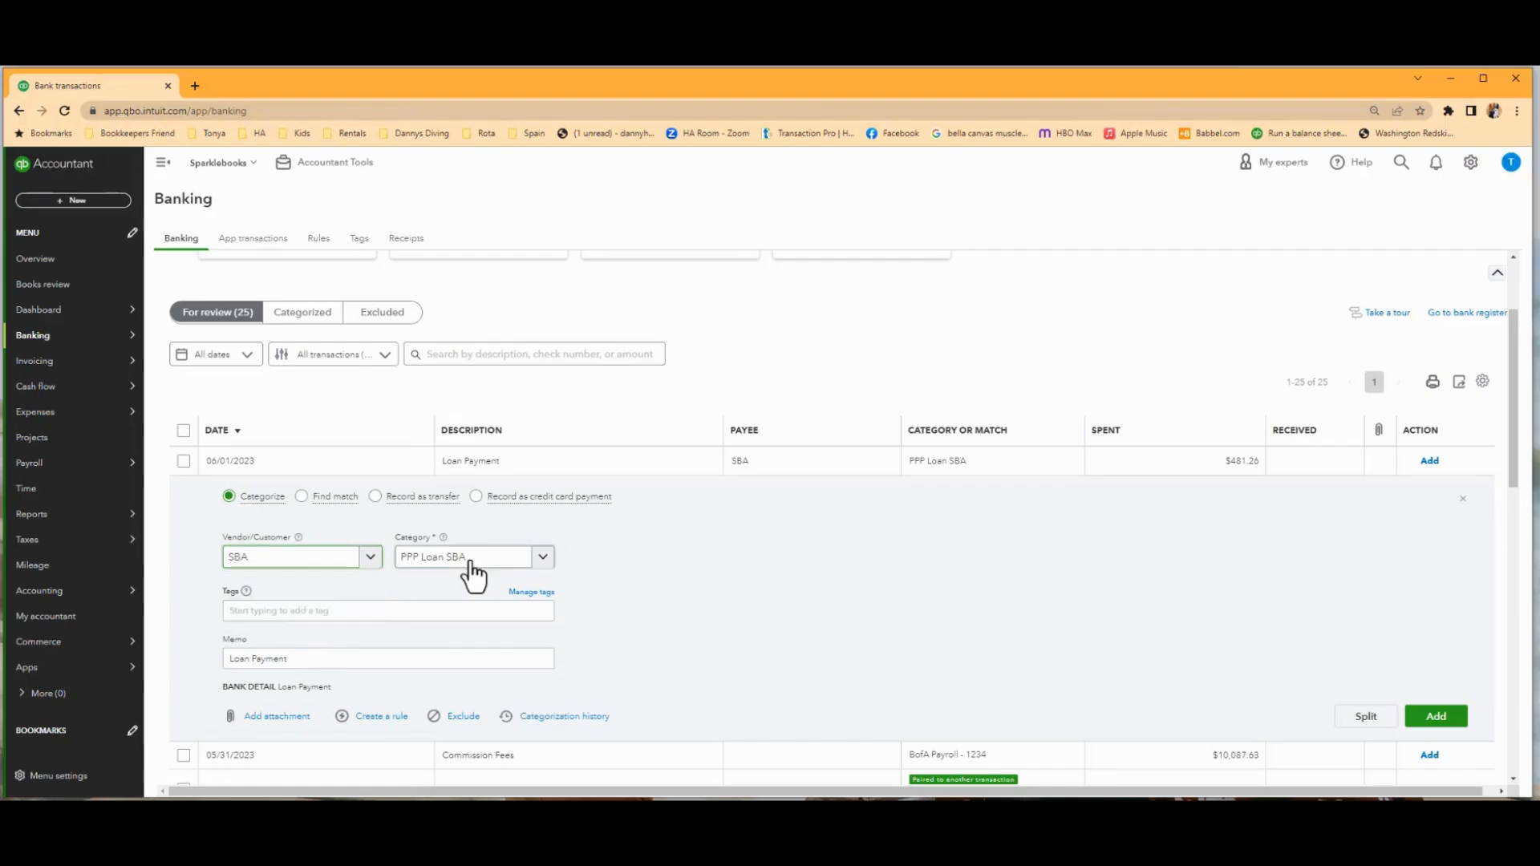
click(542, 556)
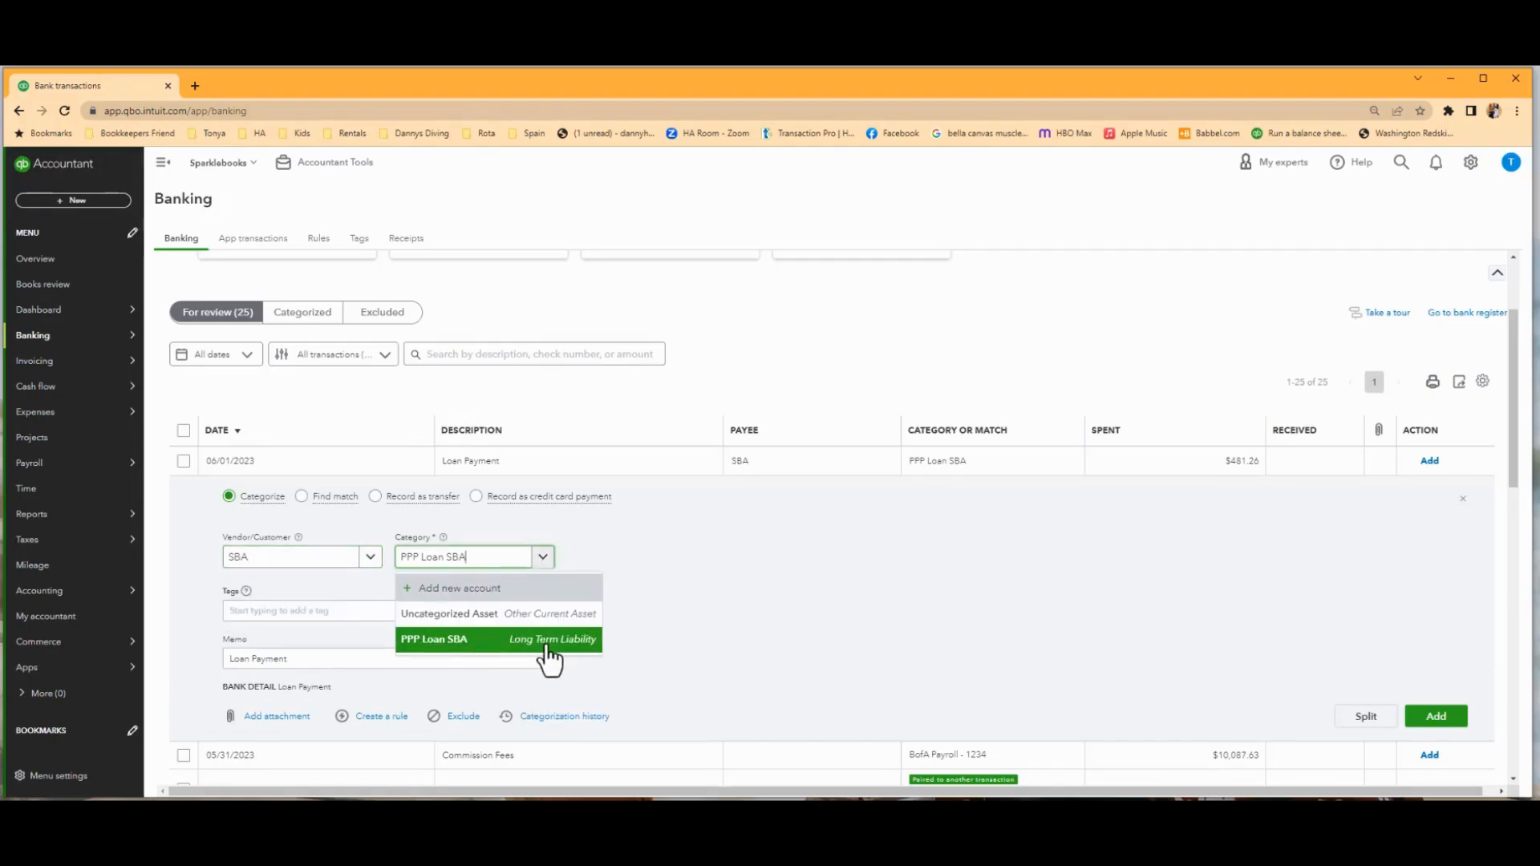
click(681, 514)
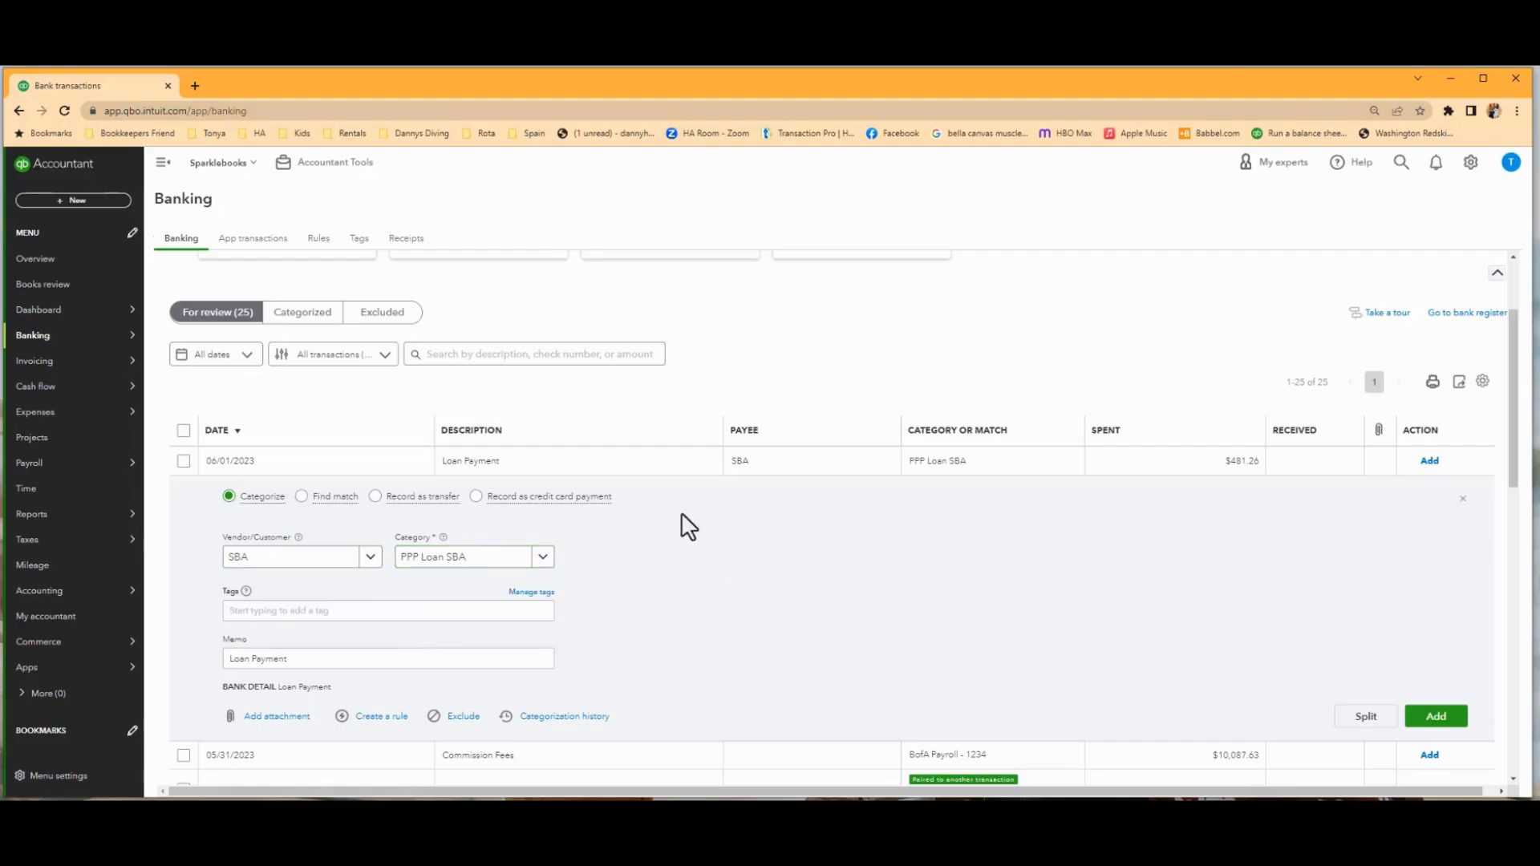
click(1443, 722)
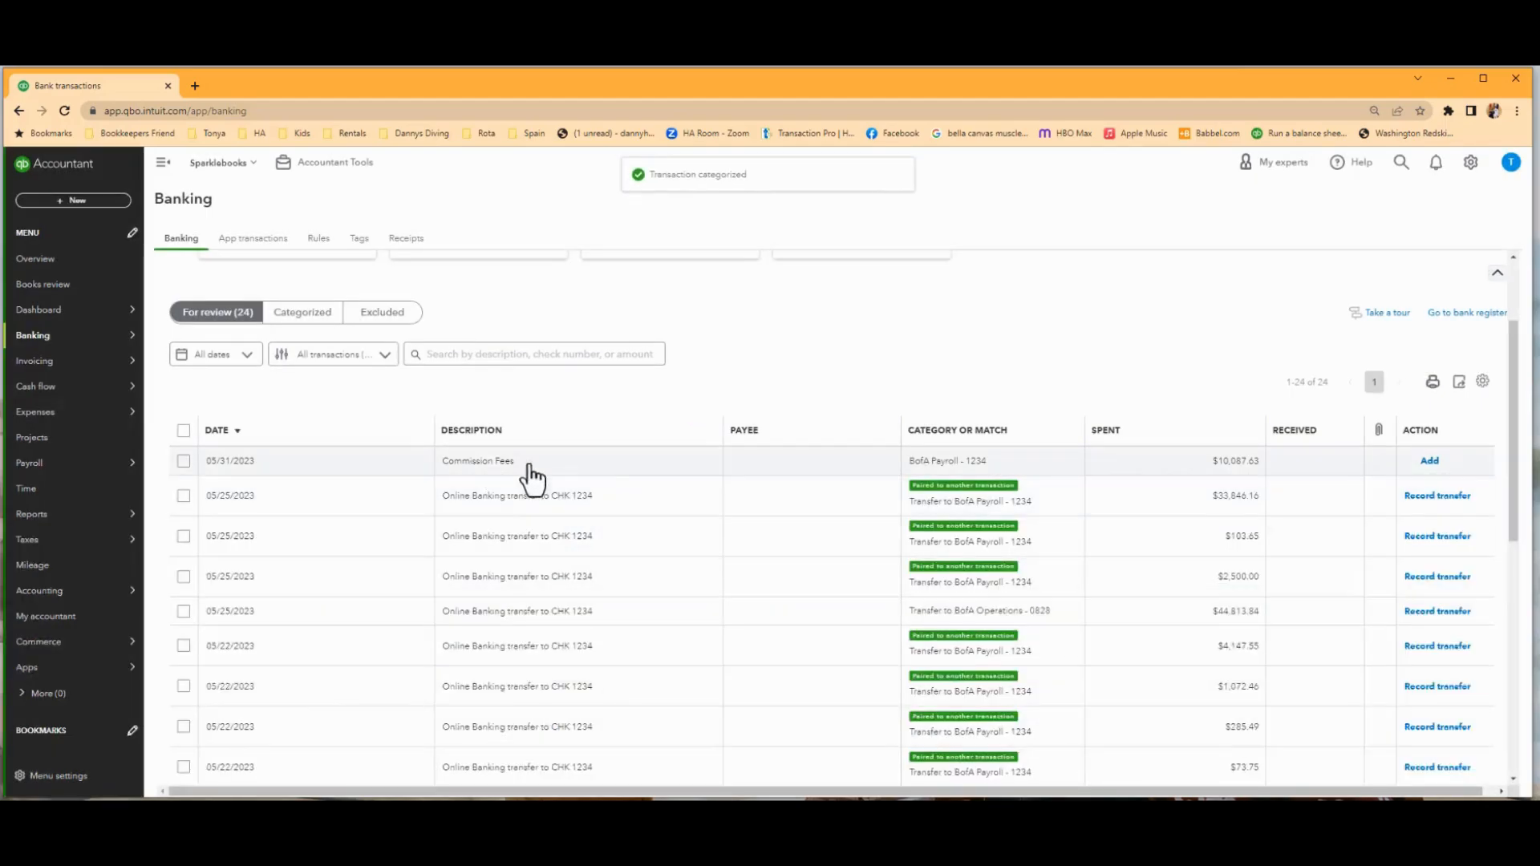
Categorize the 05/31/2023 Commission Fees transaction with payee Management Company and category Commission Fees, and add it.
click(597, 469)
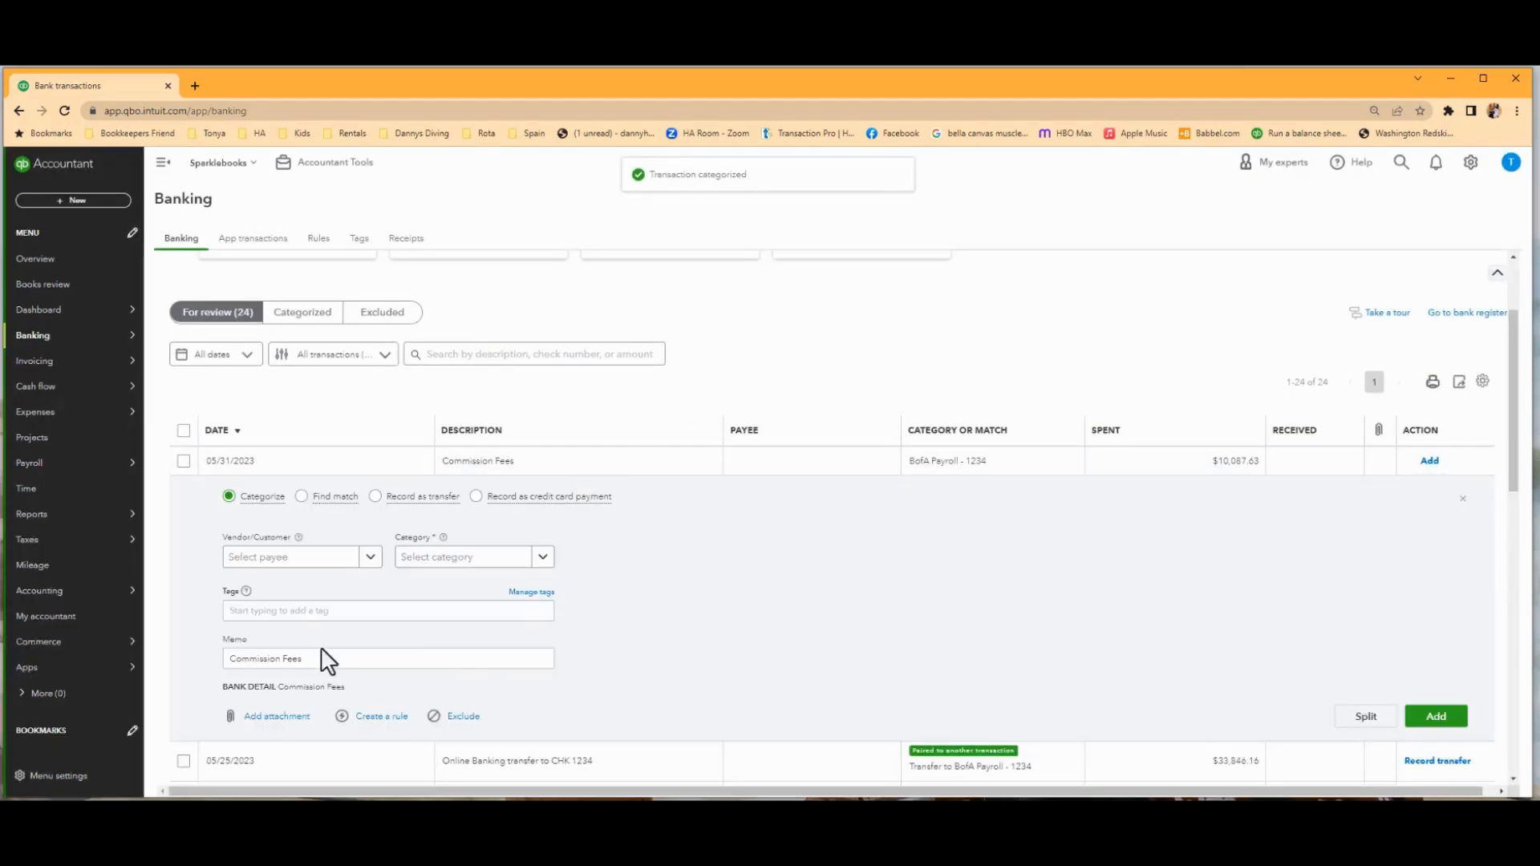
click(287, 562)
text(man)
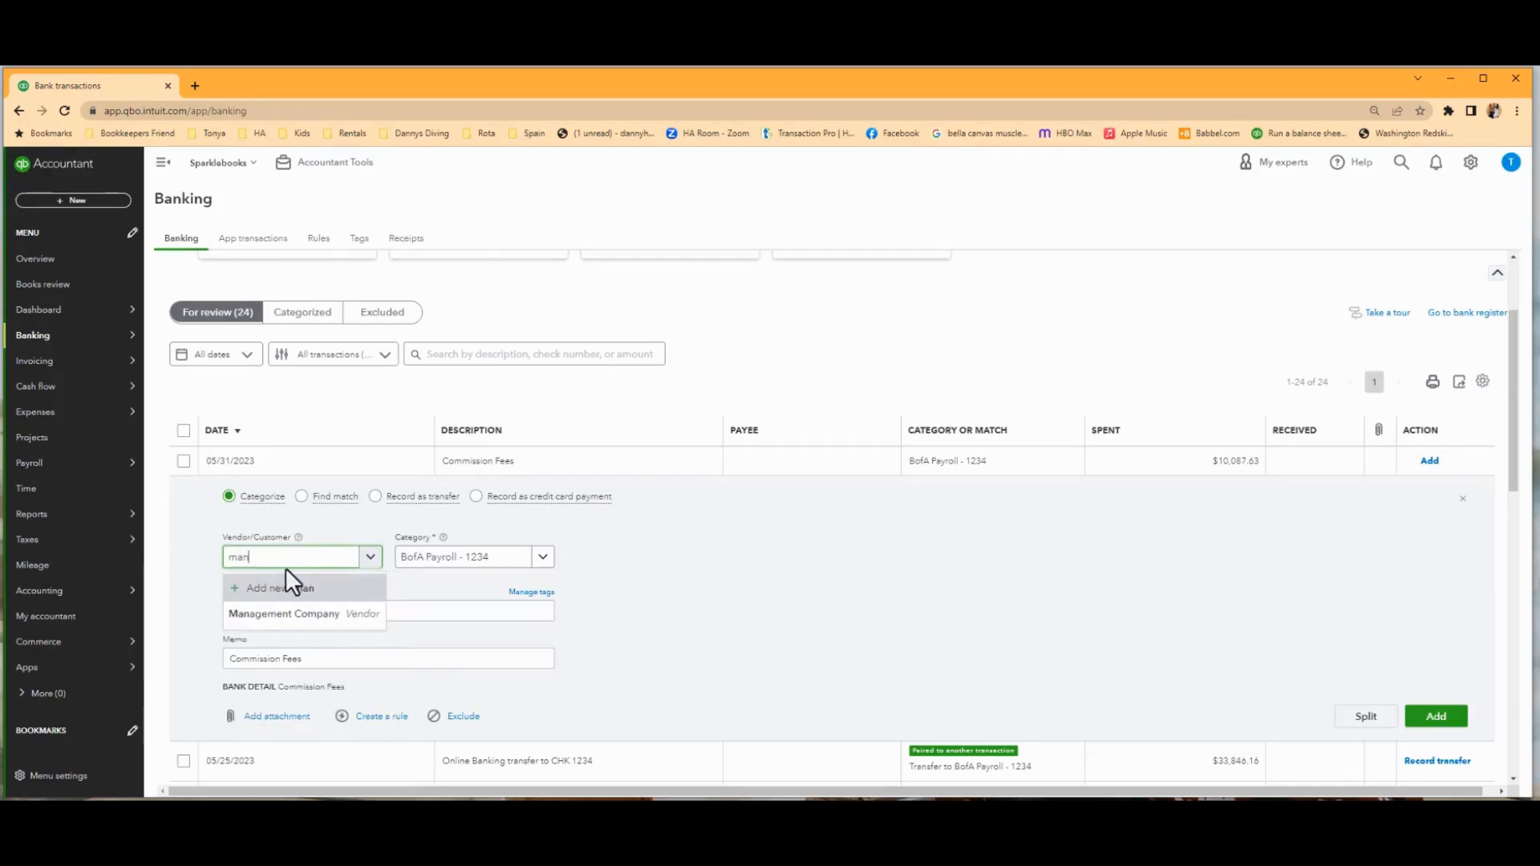
click(277, 619)
click(498, 561)
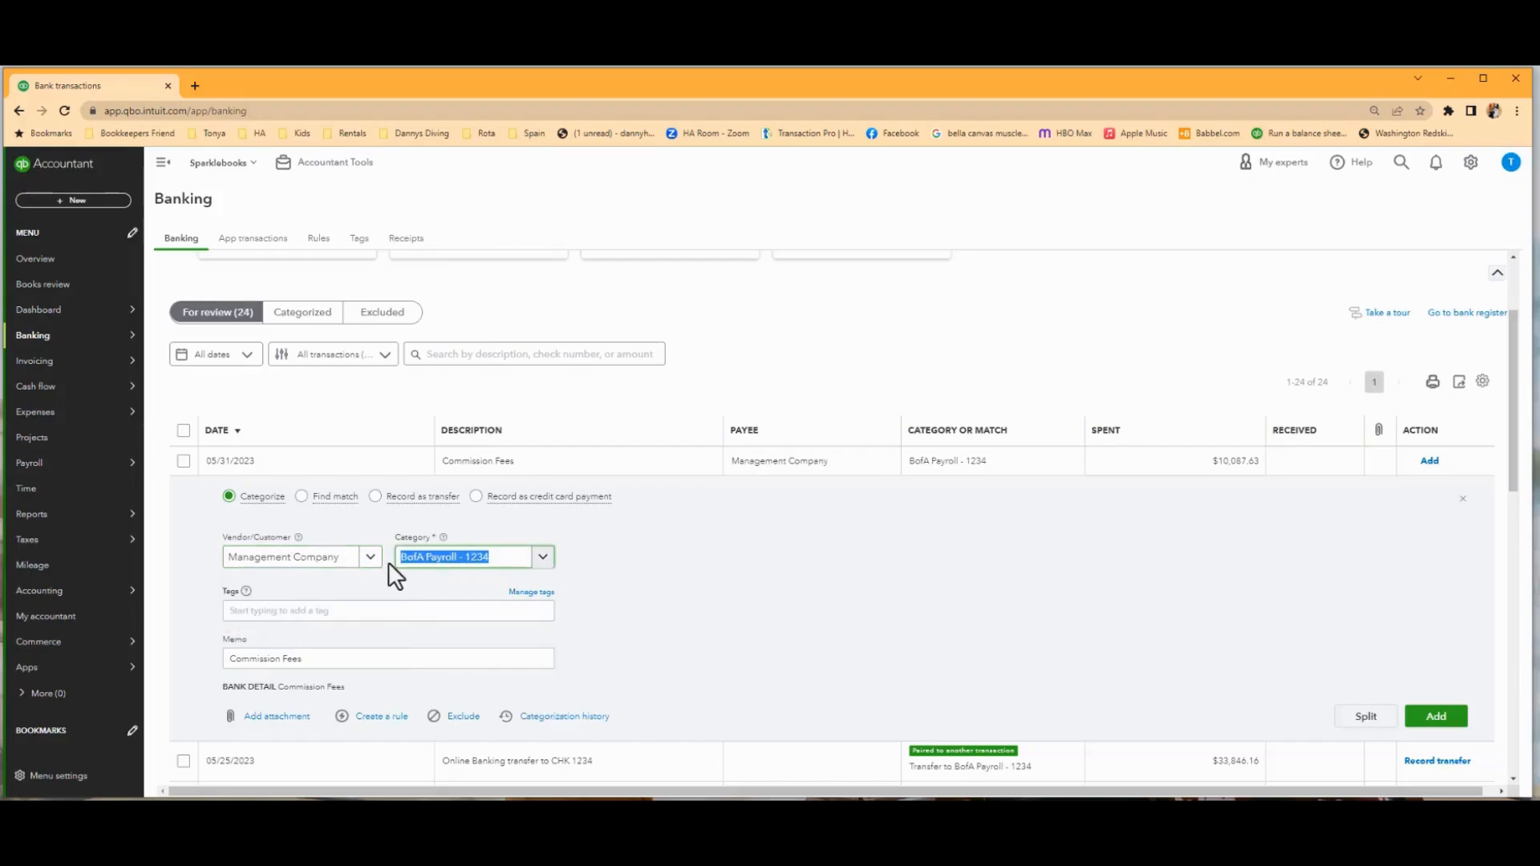
text(Comm)
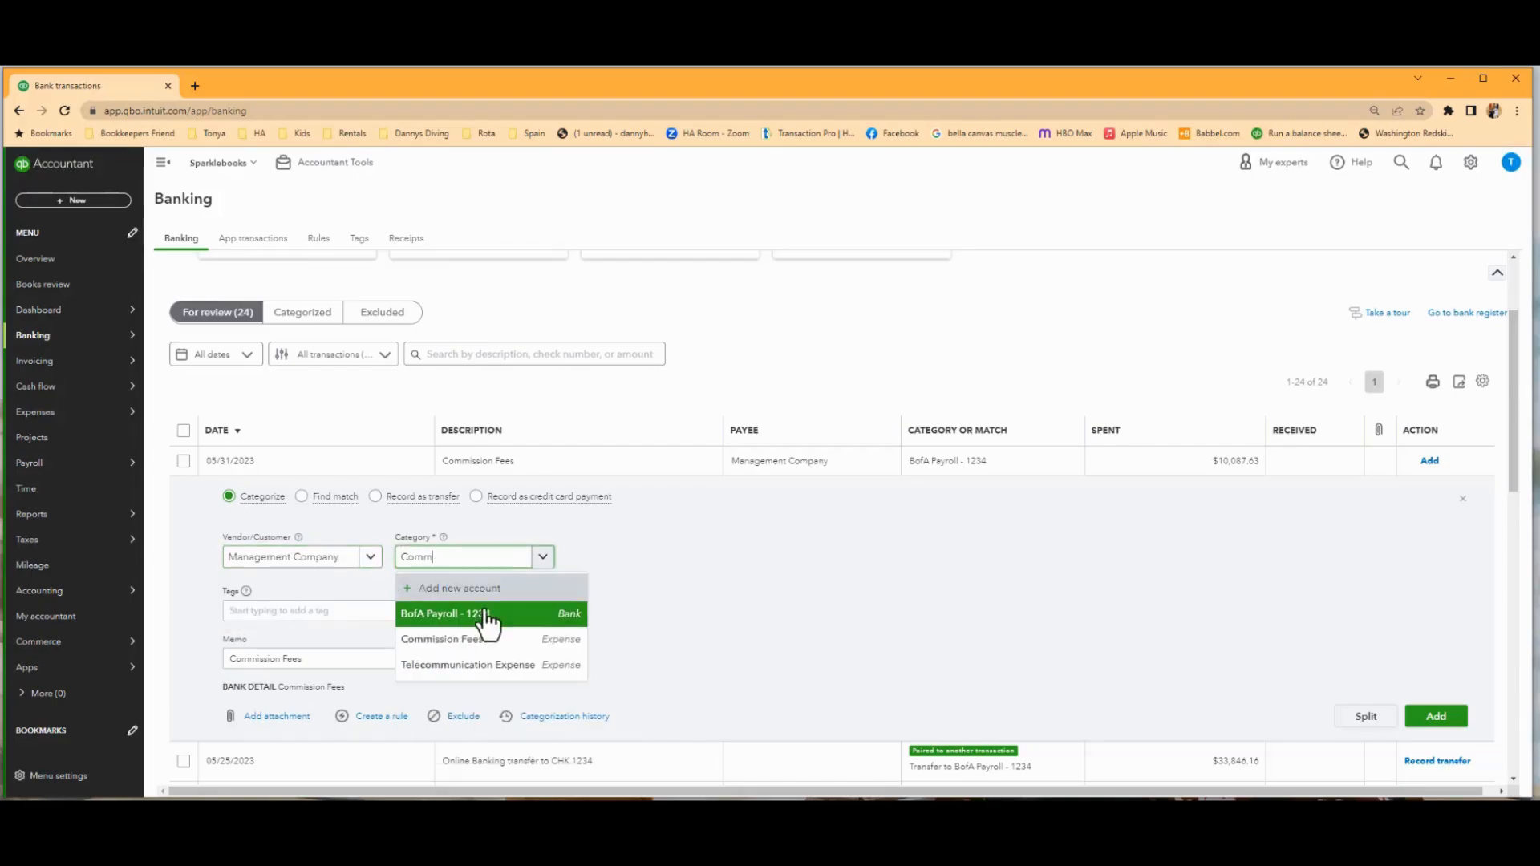
click(440, 642)
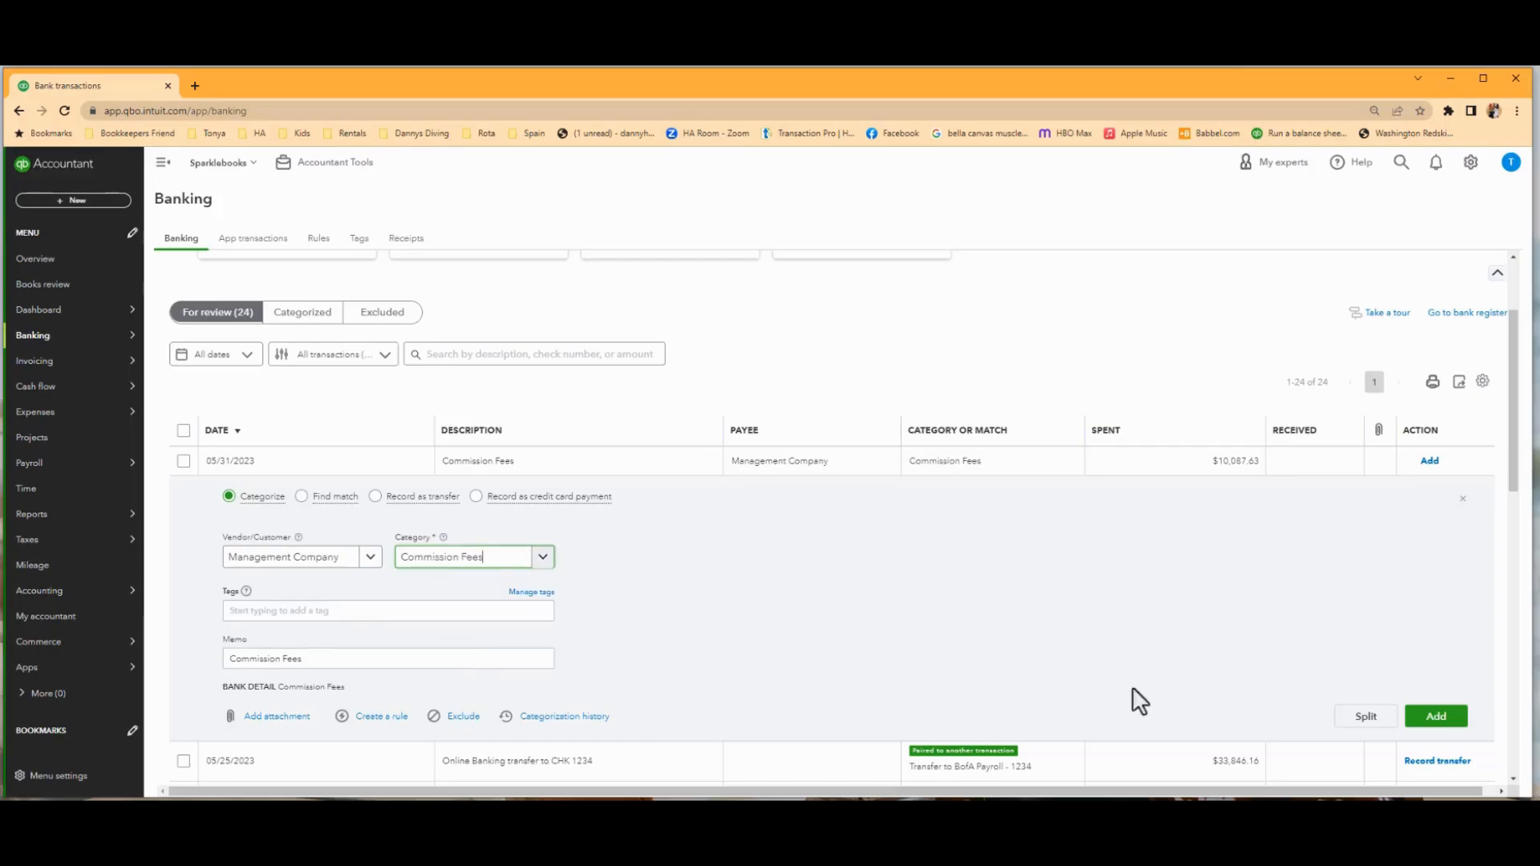
click(1435, 717)
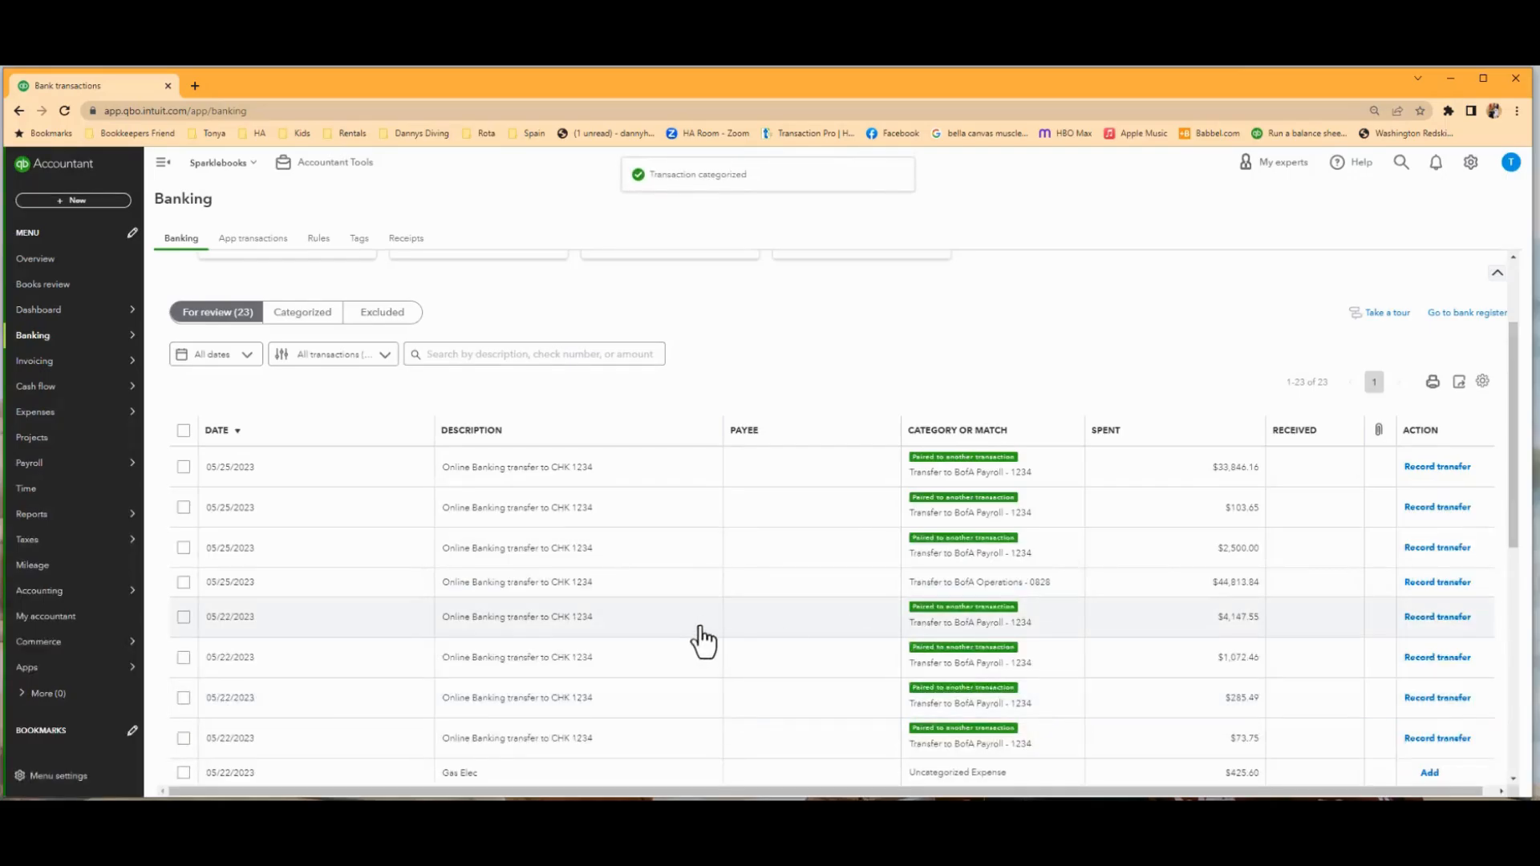
Set the category of the 05/22/2023 Check 1656 Owner Draw transaction to Owner Distributions - CY.
scroll(703, 642, down, 3)
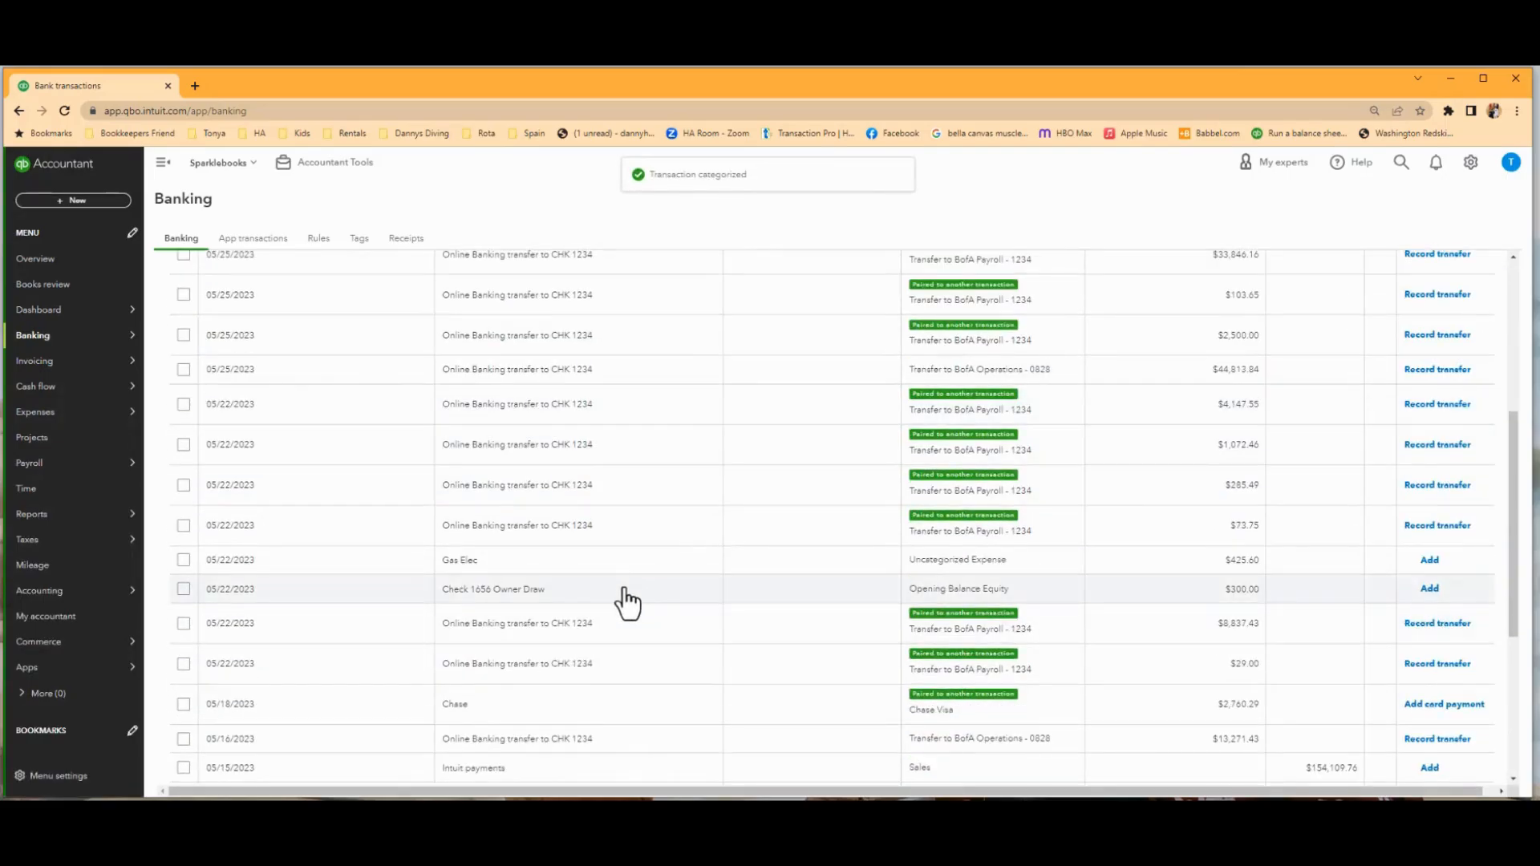
click(628, 598)
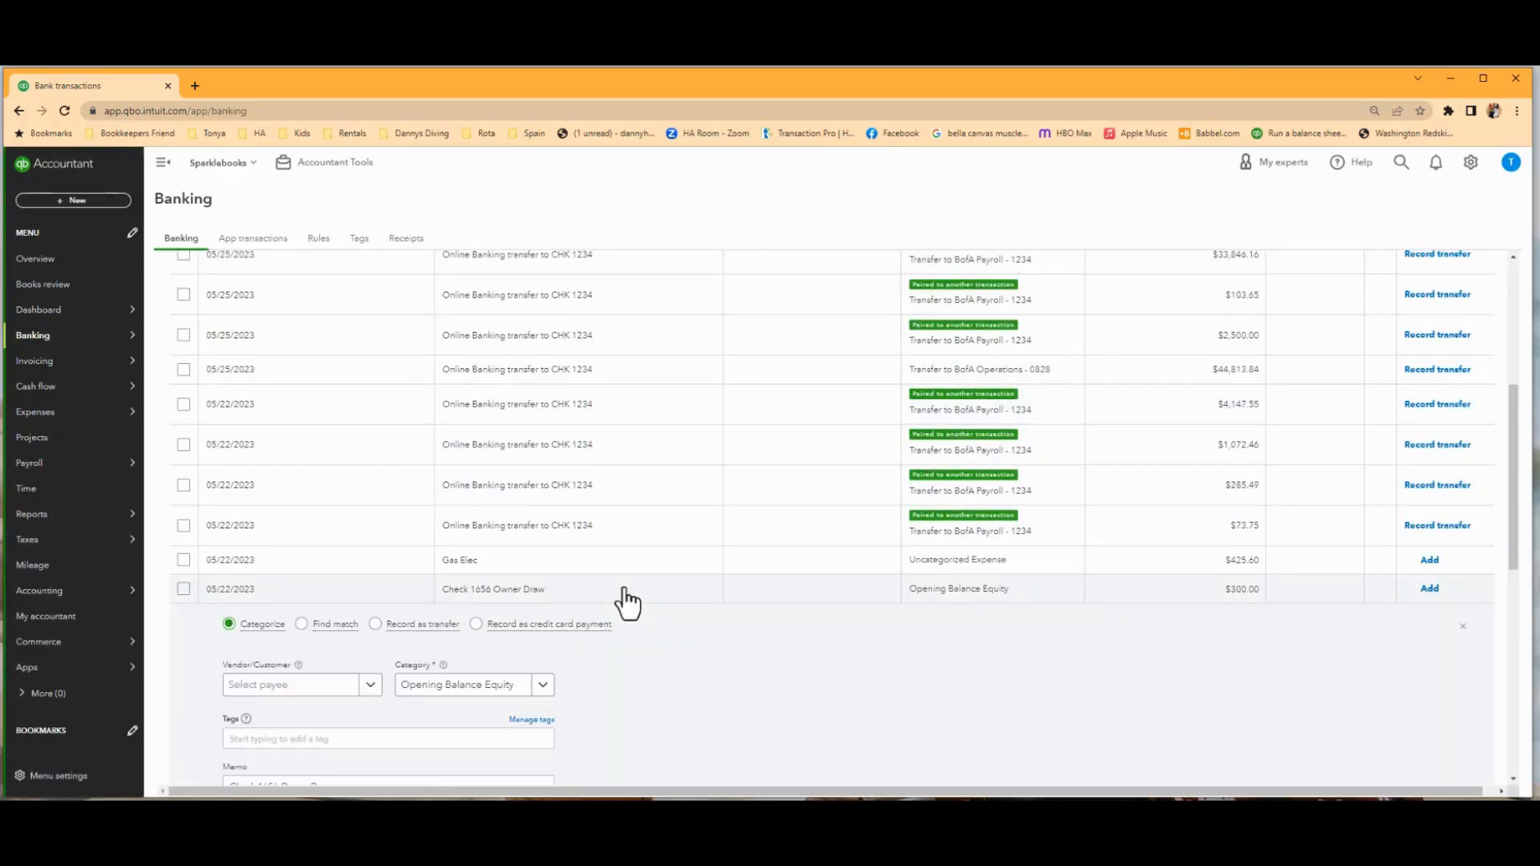
scroll(675, 644, down, 2)
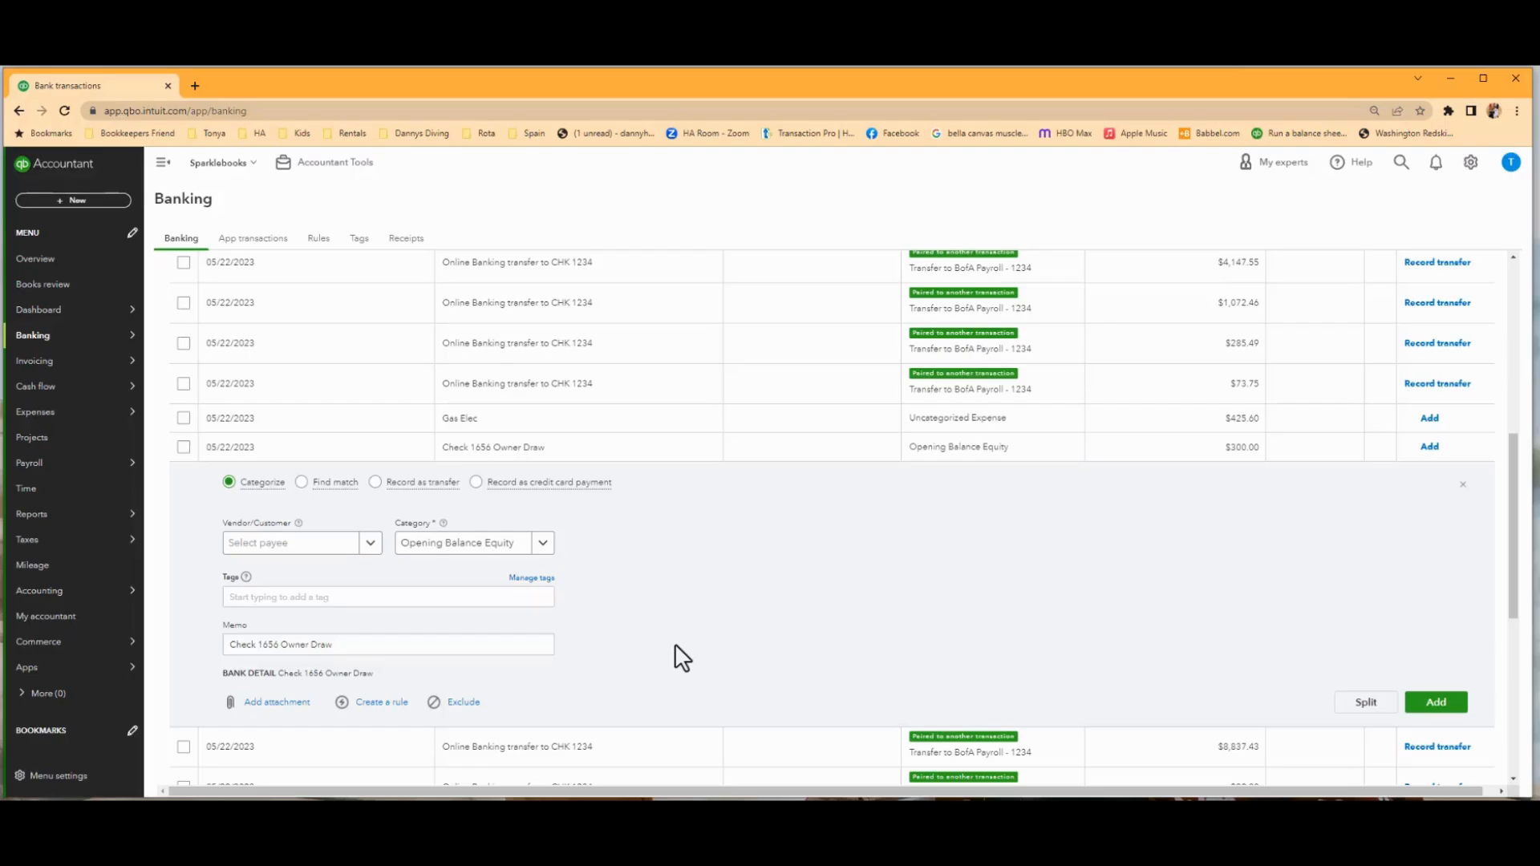
click(365, 543)
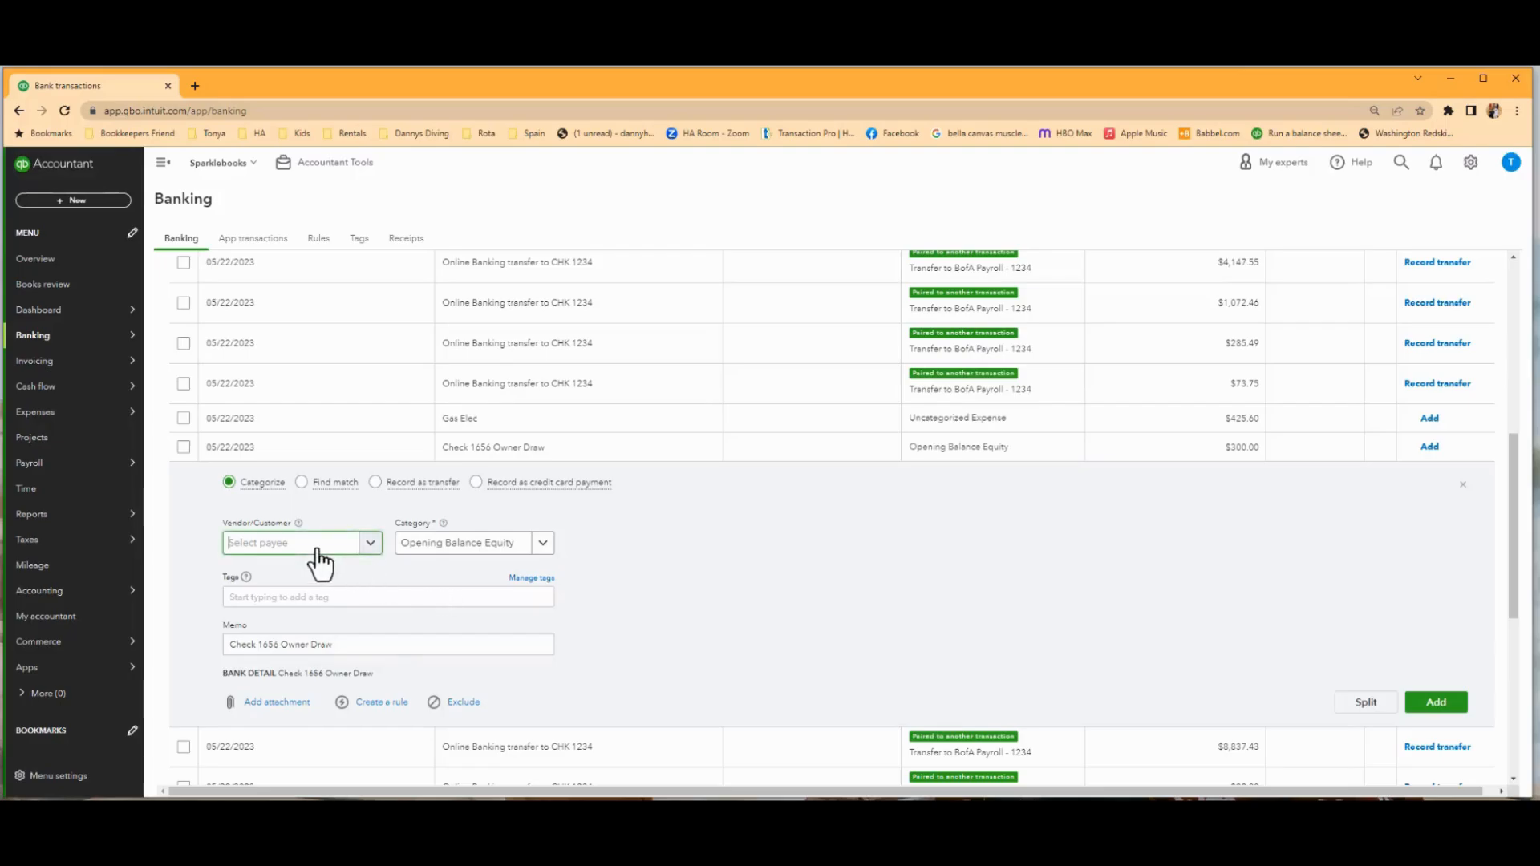
click(475, 550)
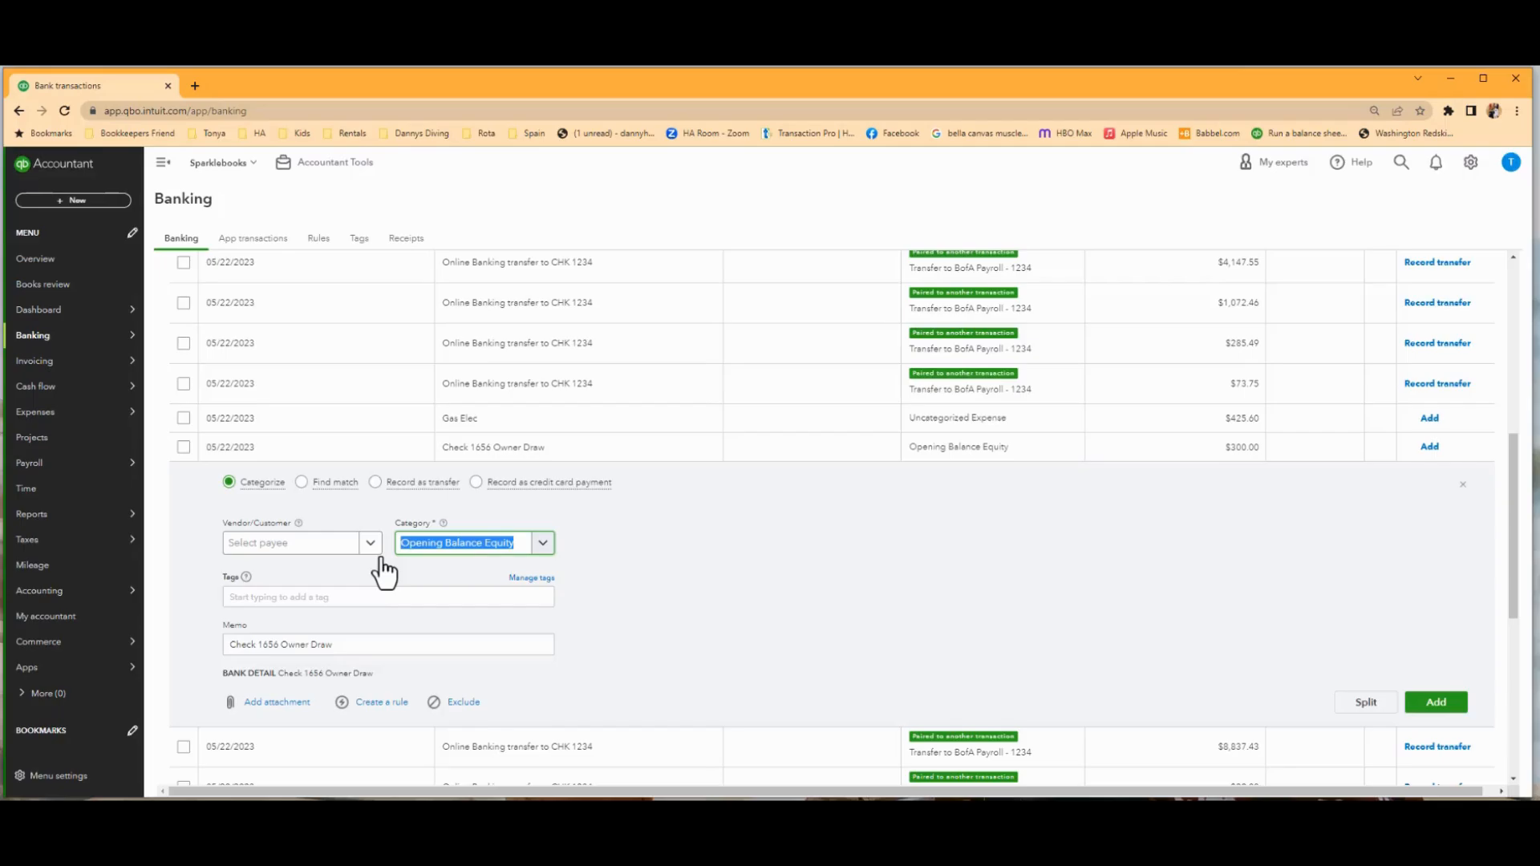
text(Dist)
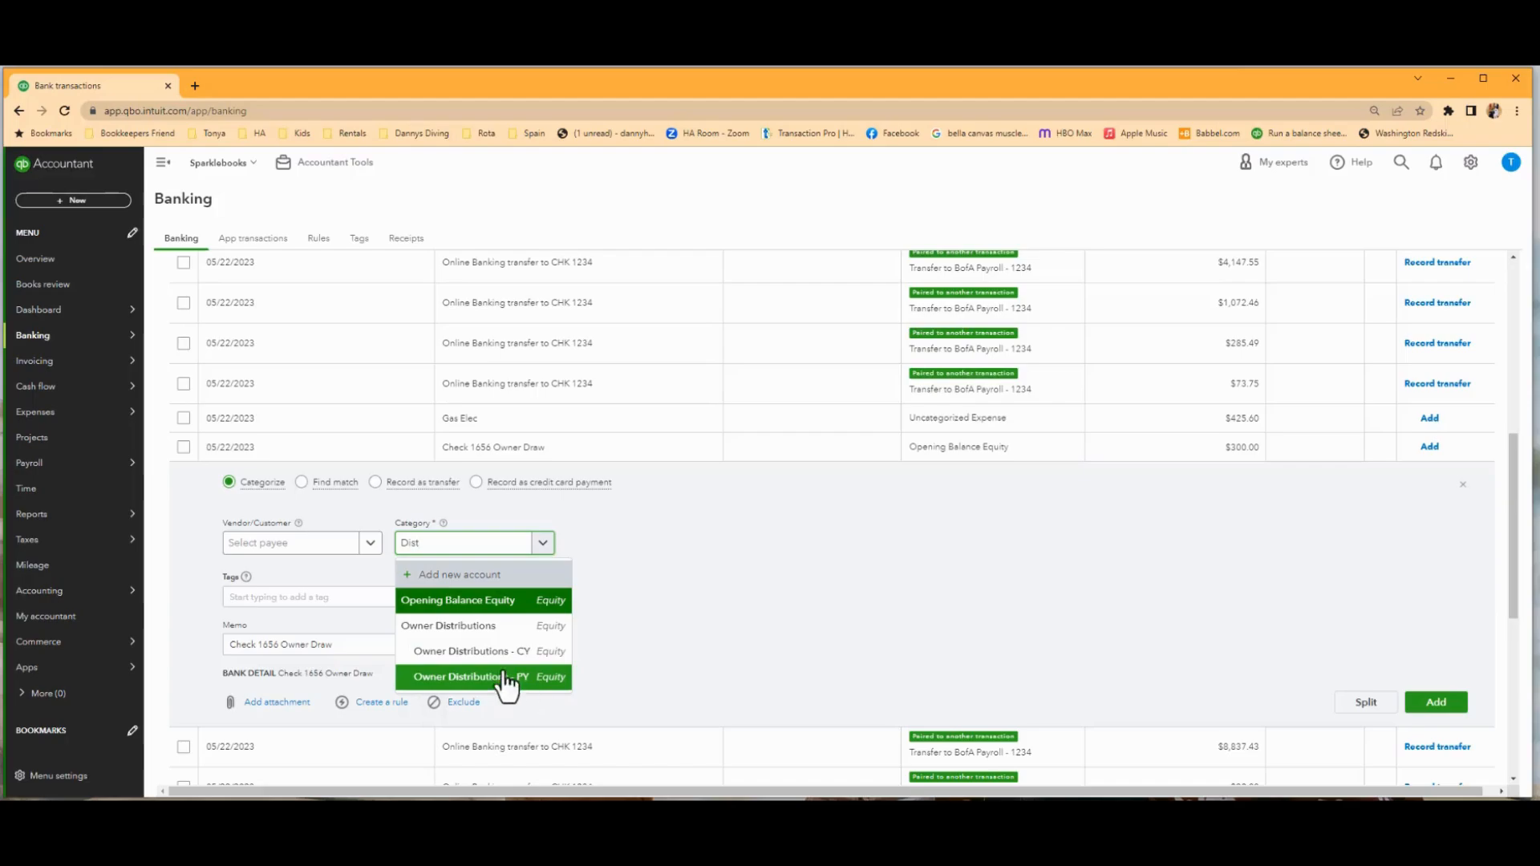
click(495, 668)
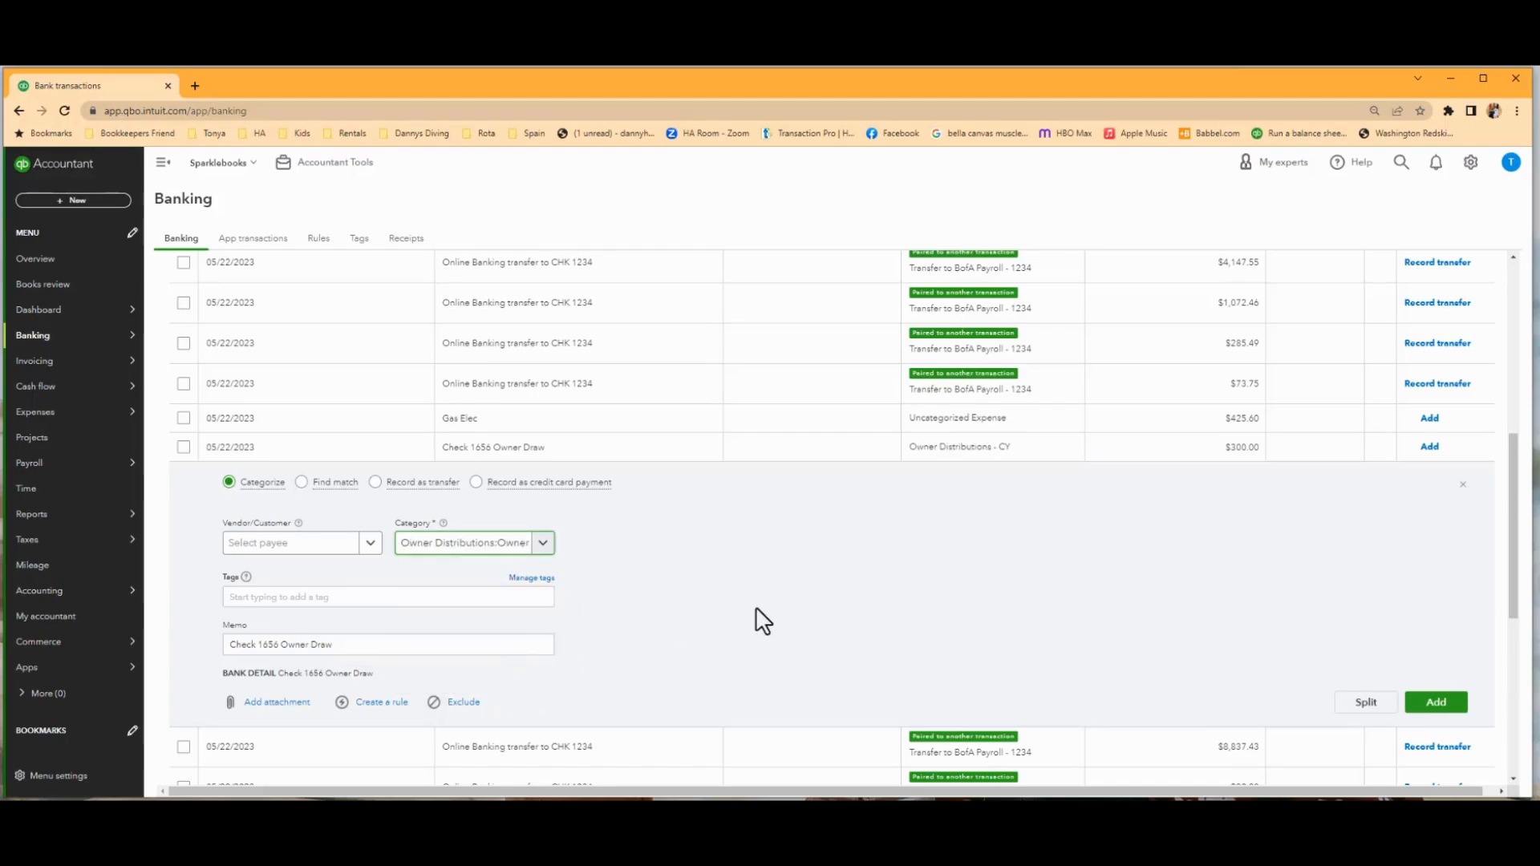
Create a new vendor named Owner as the payee of the Check 1656 owner draw and add the transaction.
click(280, 544)
text(owner)
key(BackSpace)
key(BackSpace)
key(BackSpace)
key(BackSpace)
key(BackSpace)
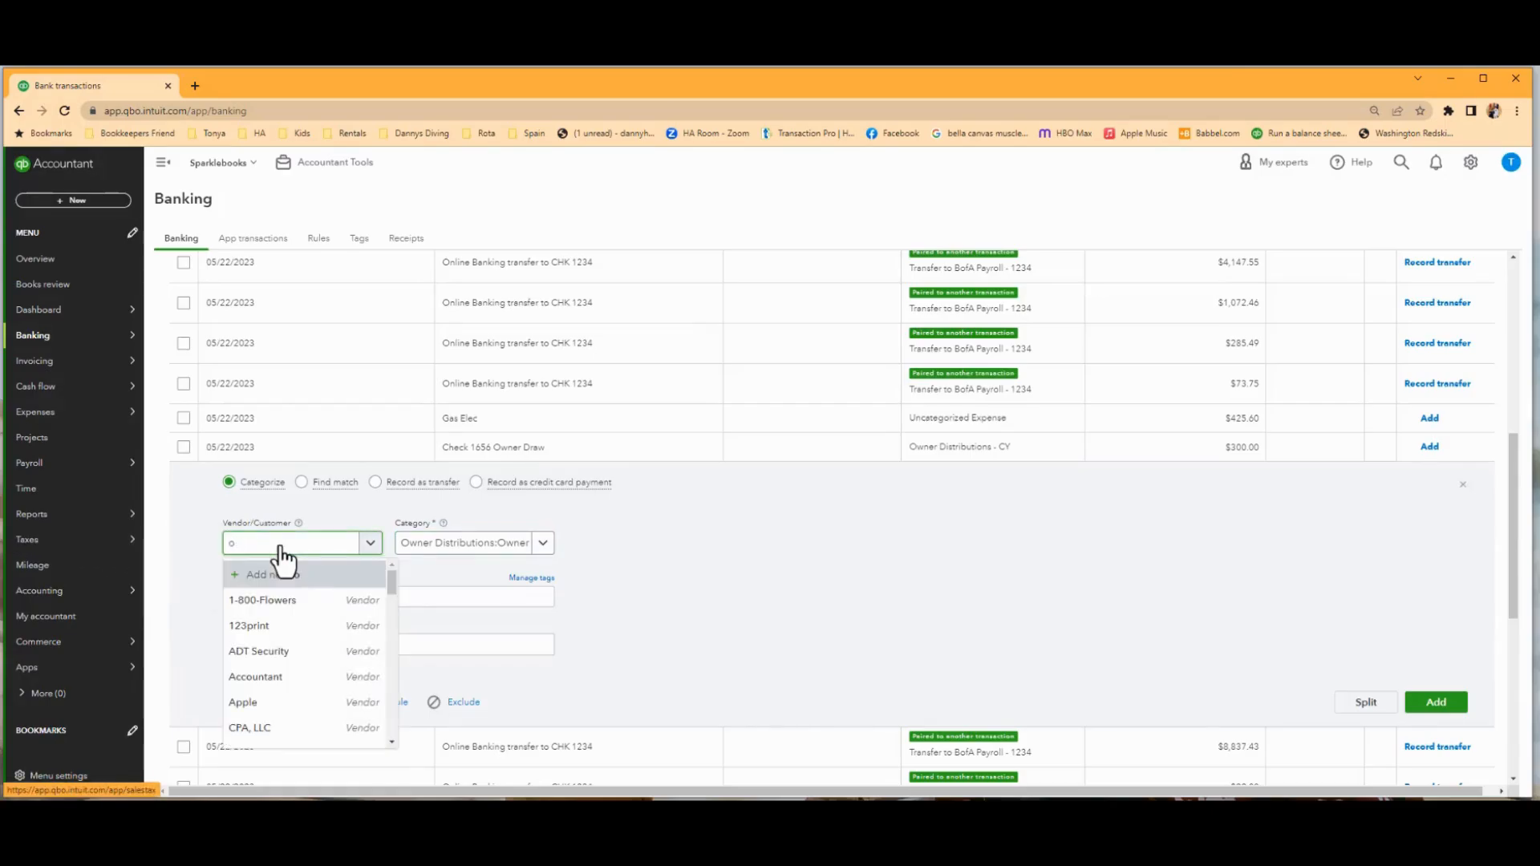
text(Owner)
click(282, 574)
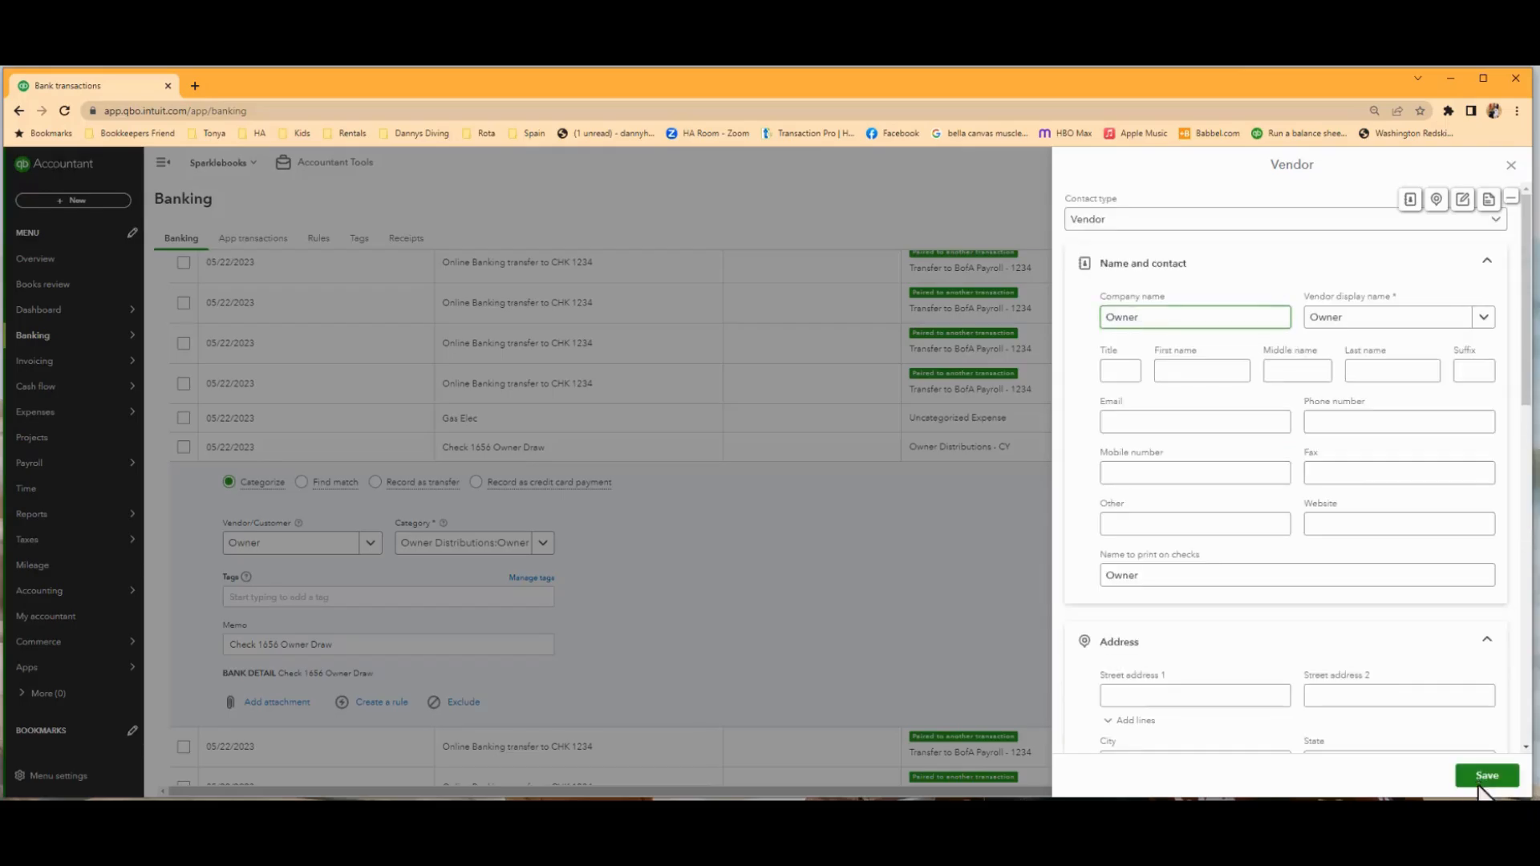
click(758, 648)
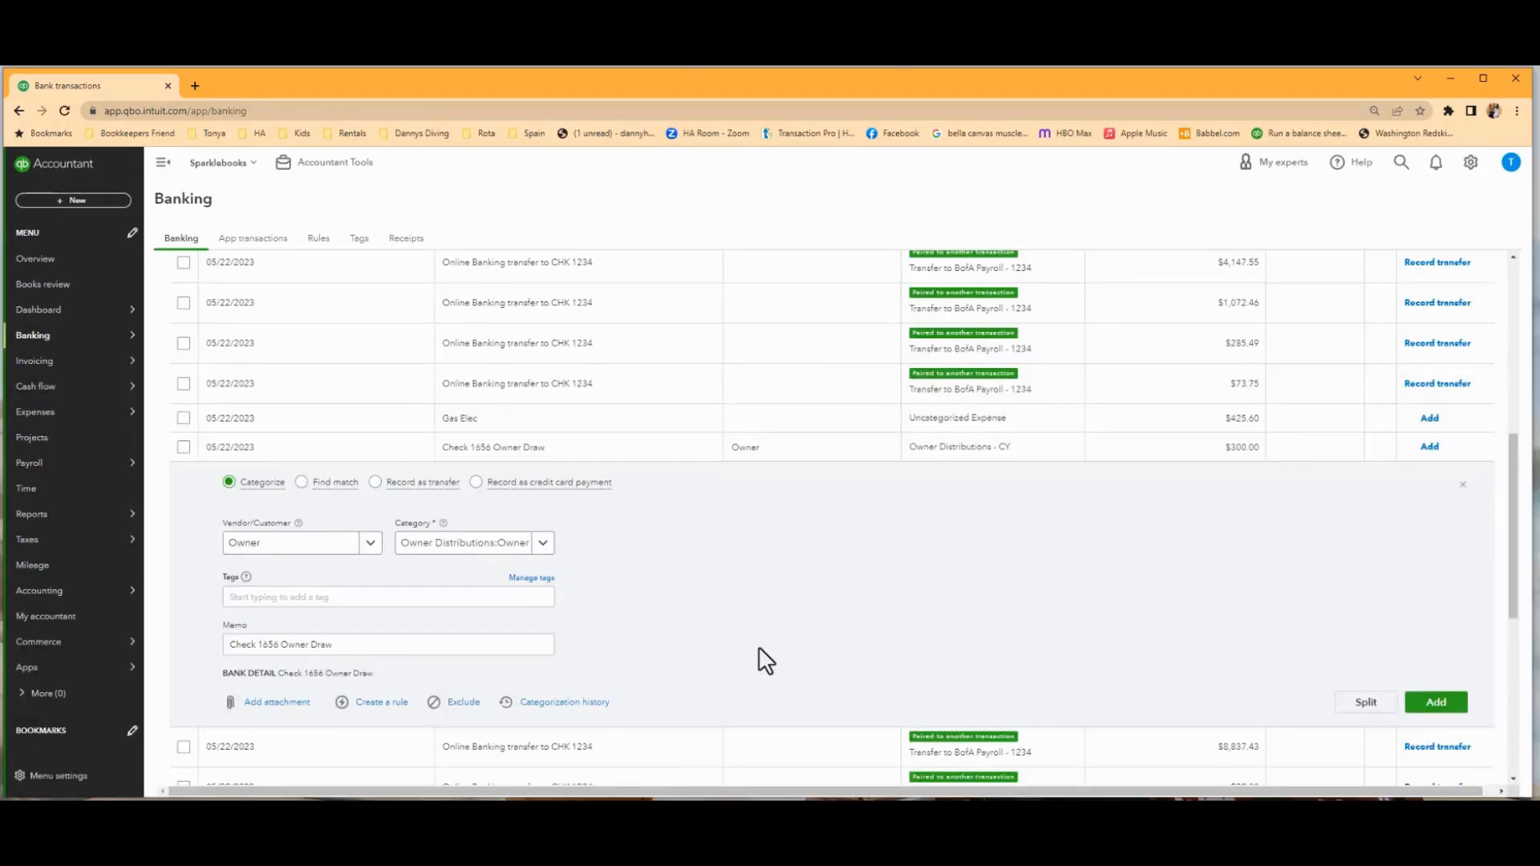
click(1436, 705)
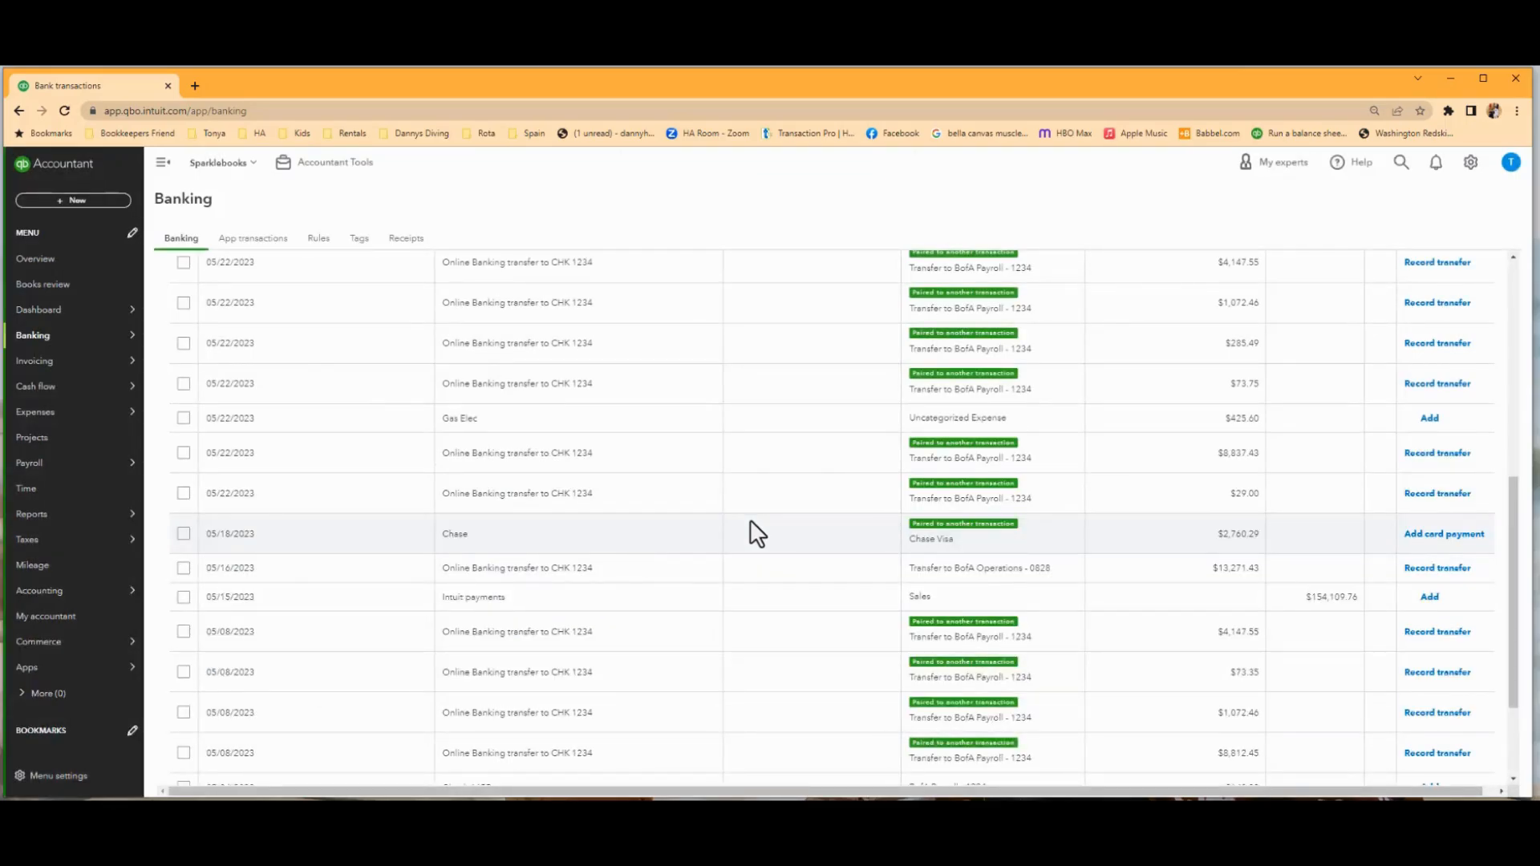
Set the category of the 05/04/2023 Check 1653 transaction to Owners Personal Expenses.
scroll(712, 561, down, 2)
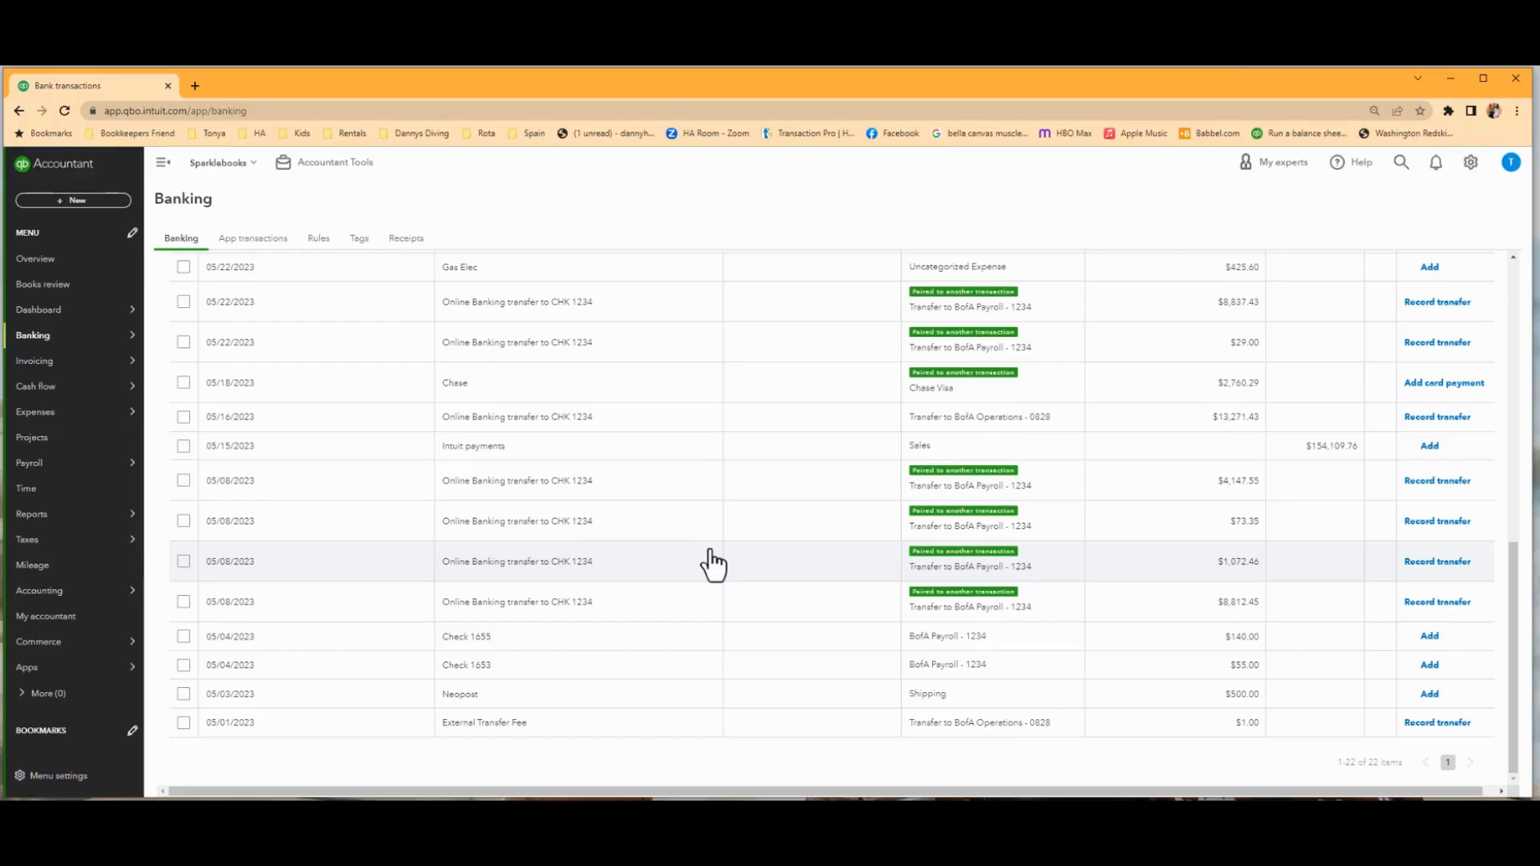
scroll(712, 562, up, 6)
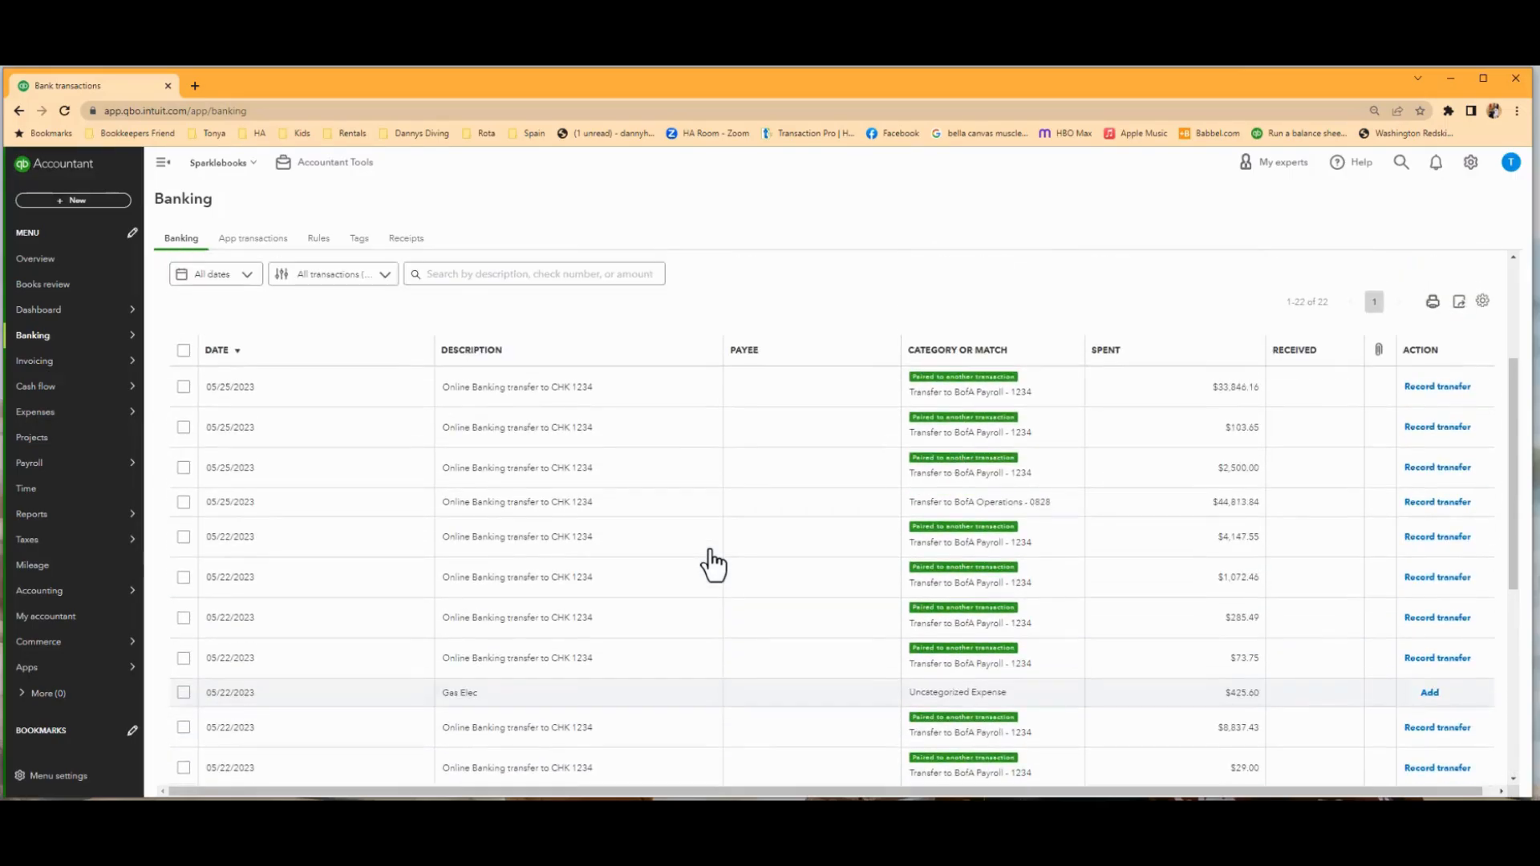
scroll(713, 561, down, 5)
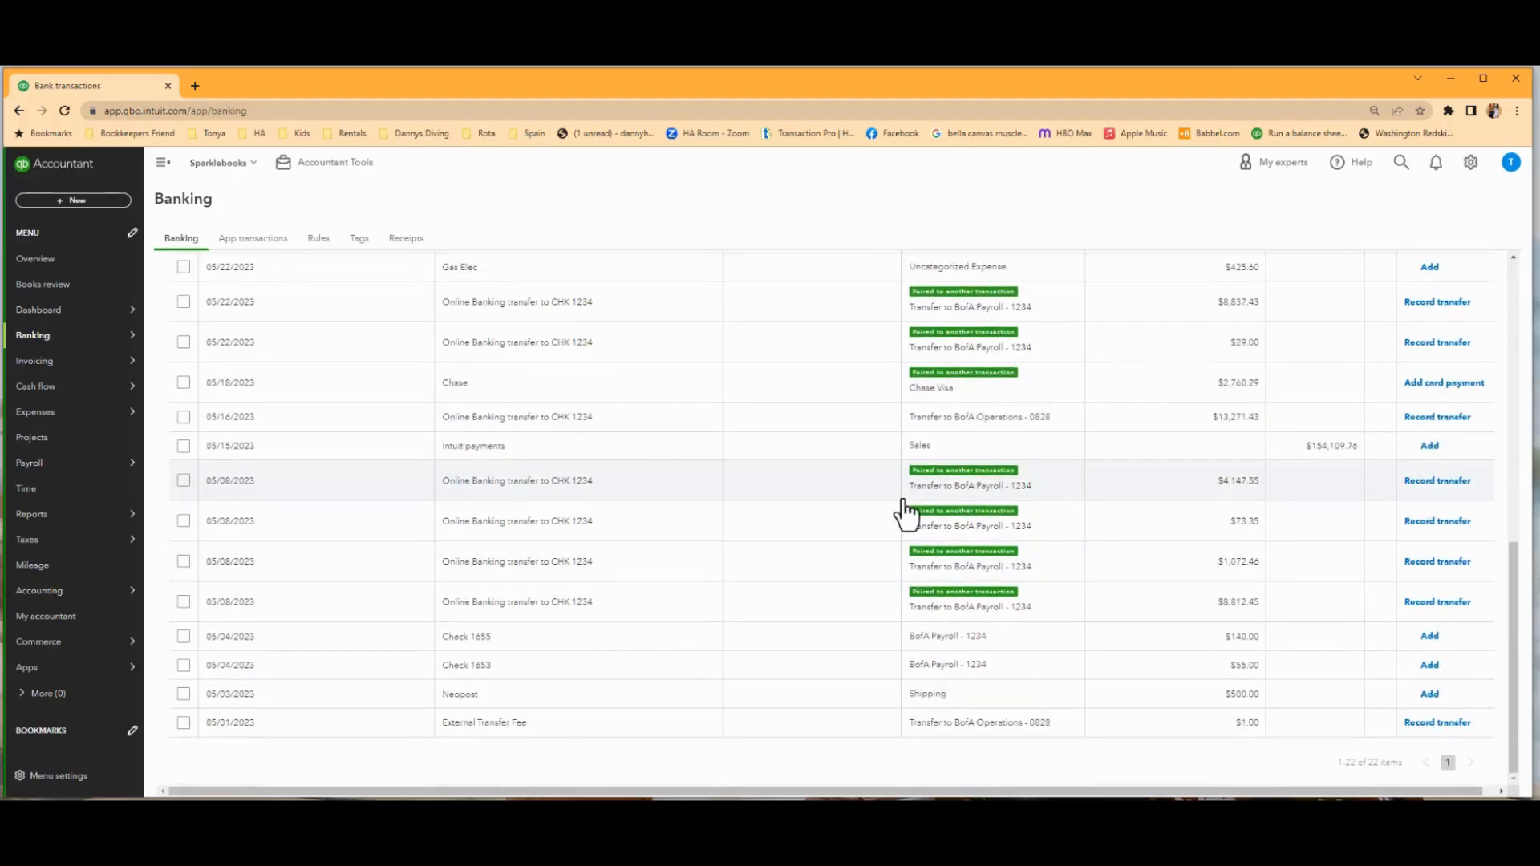
click(585, 676)
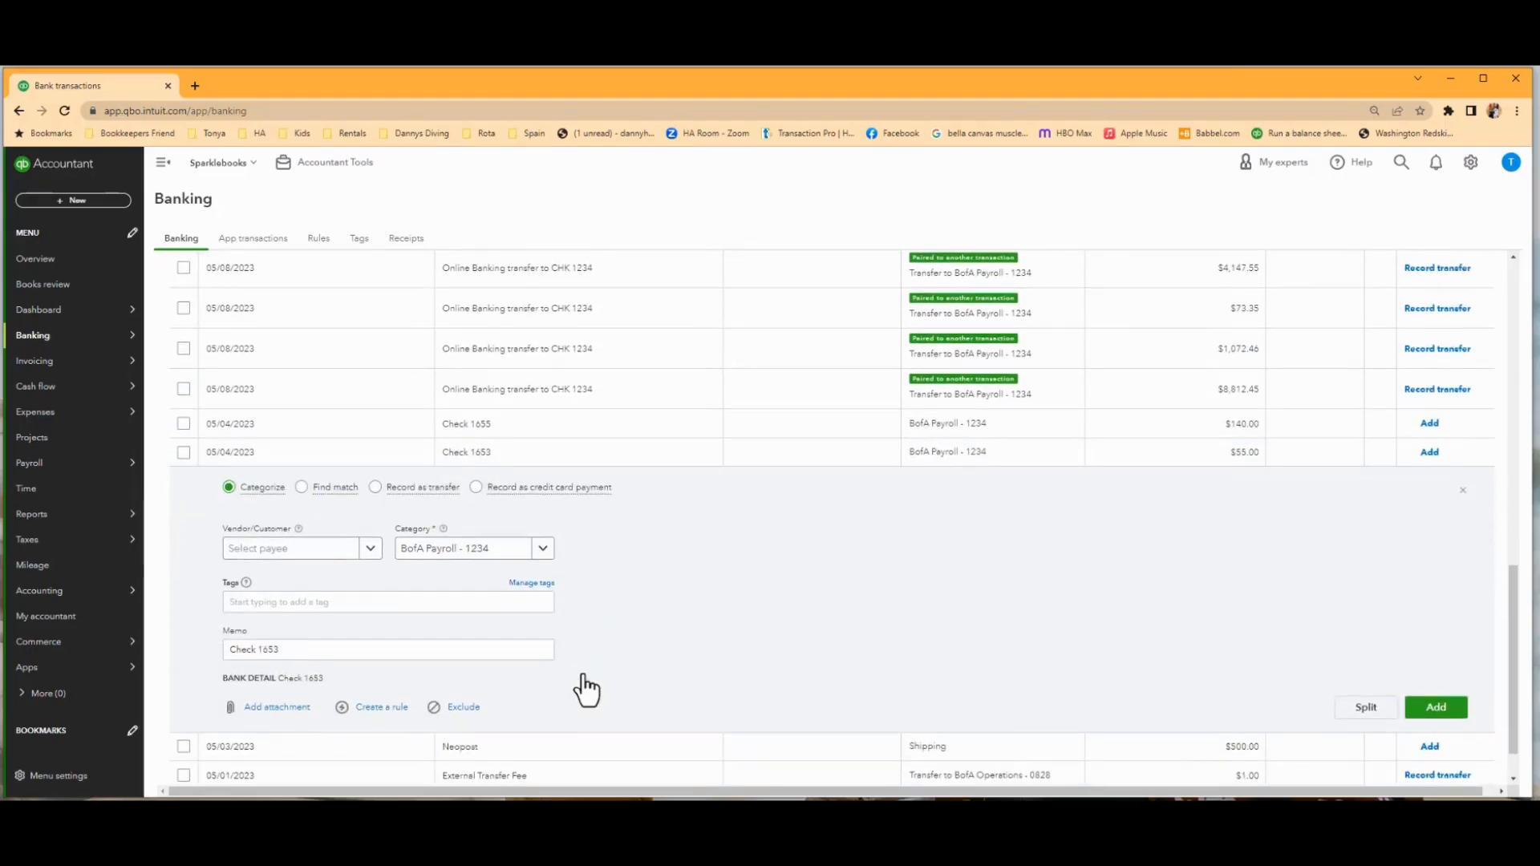
click(450, 548)
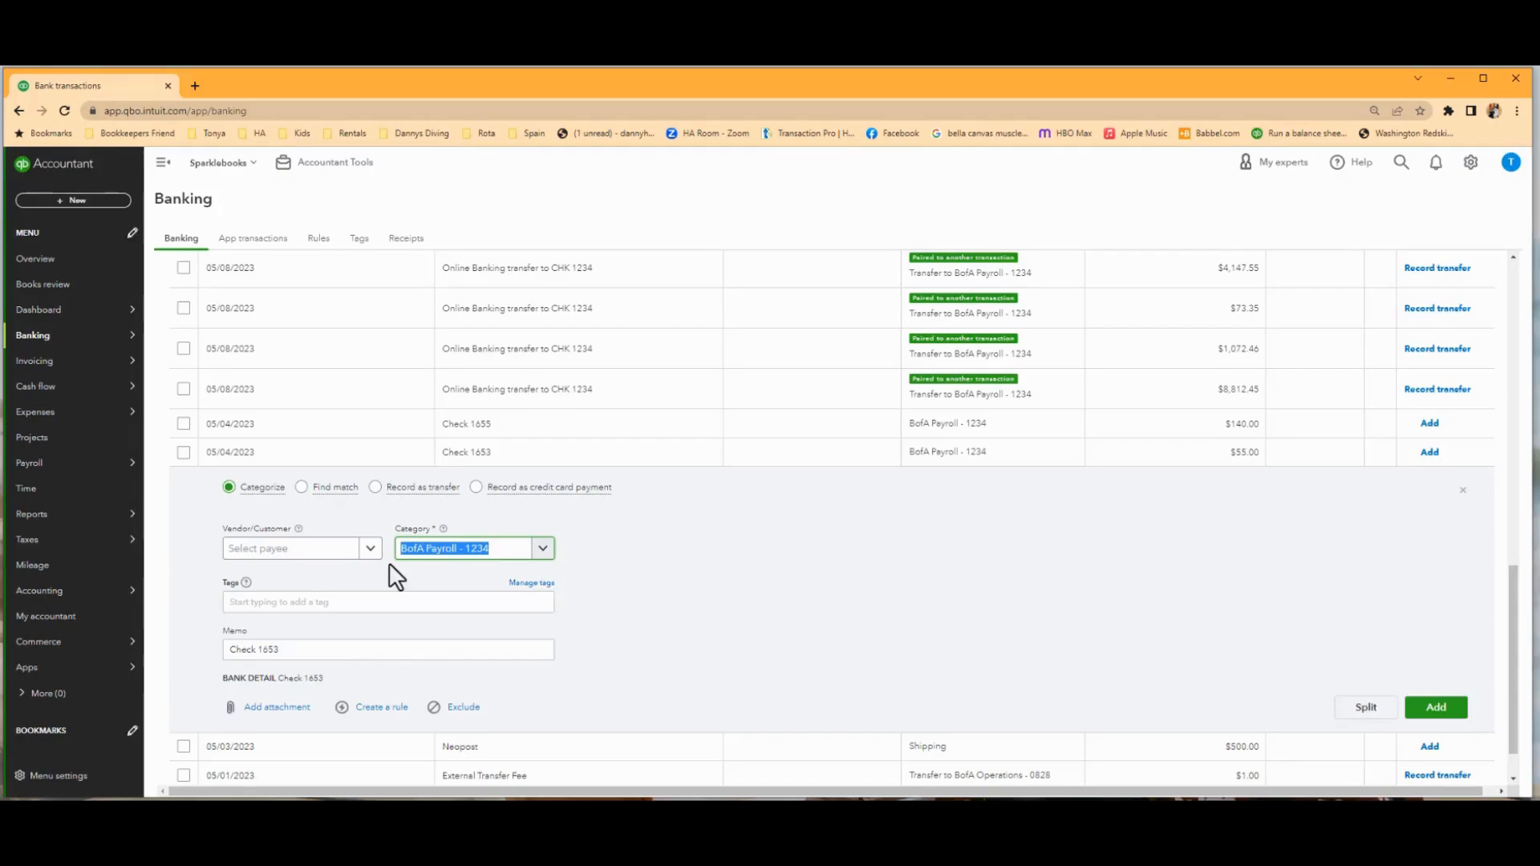
text(person)
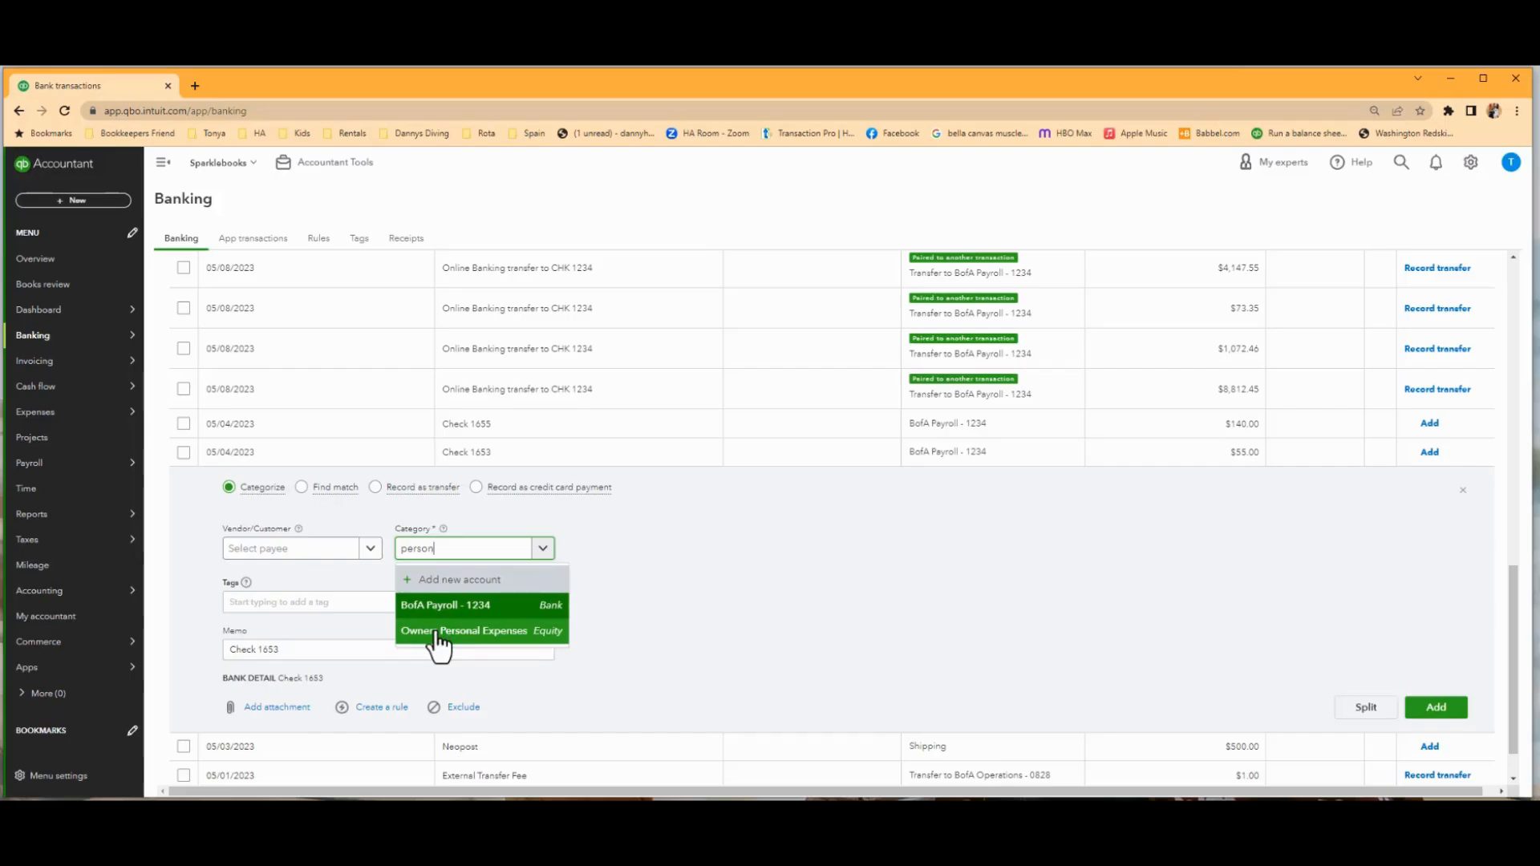
click(439, 642)
Assign Owner as the payee of Check 1653, check the category's account type and add the transaction.
click(306, 553)
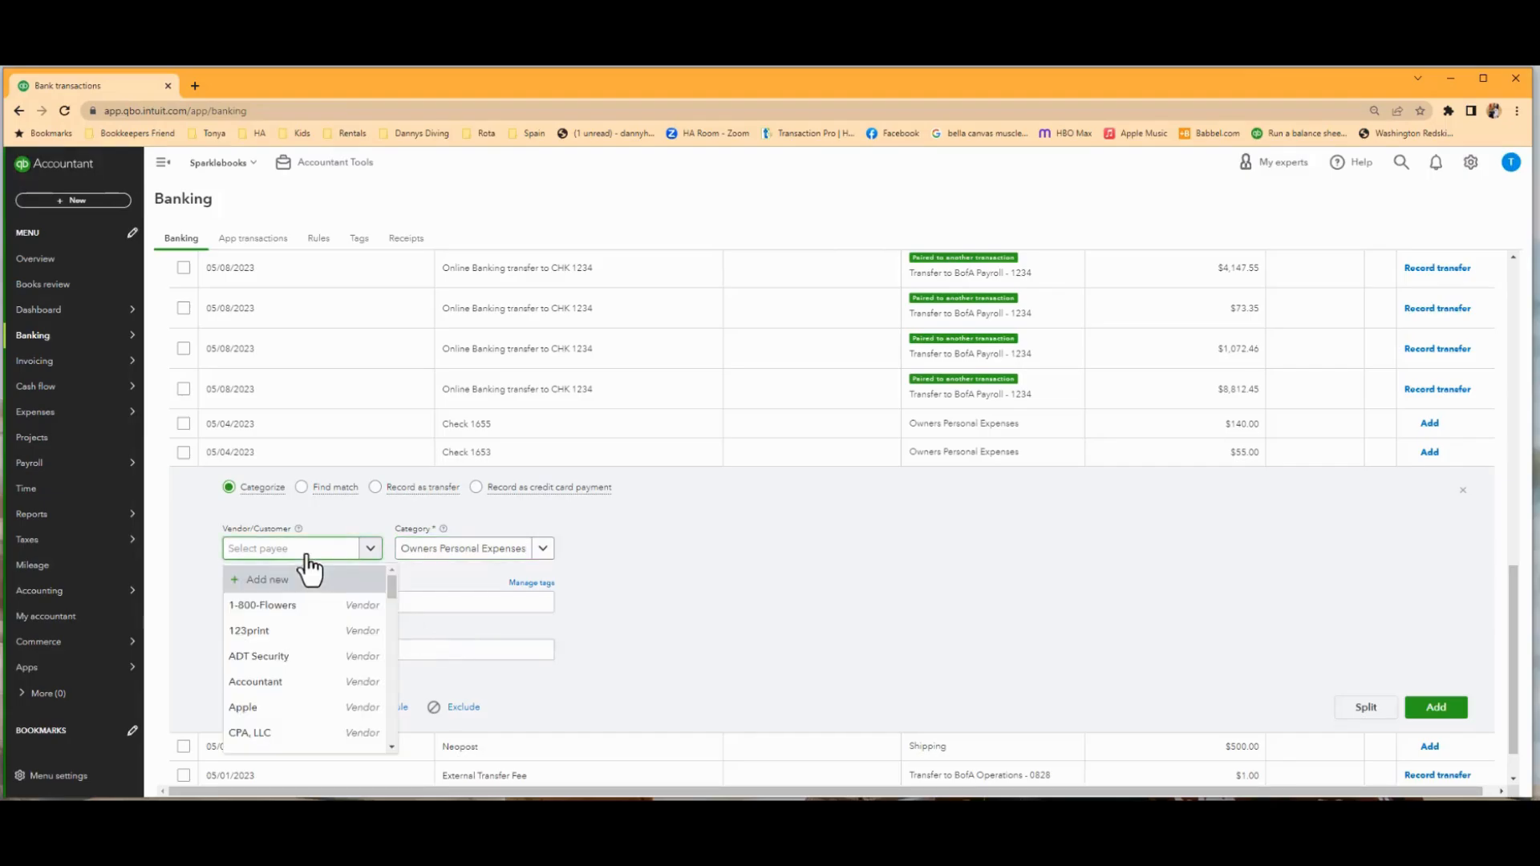
text(Owner)
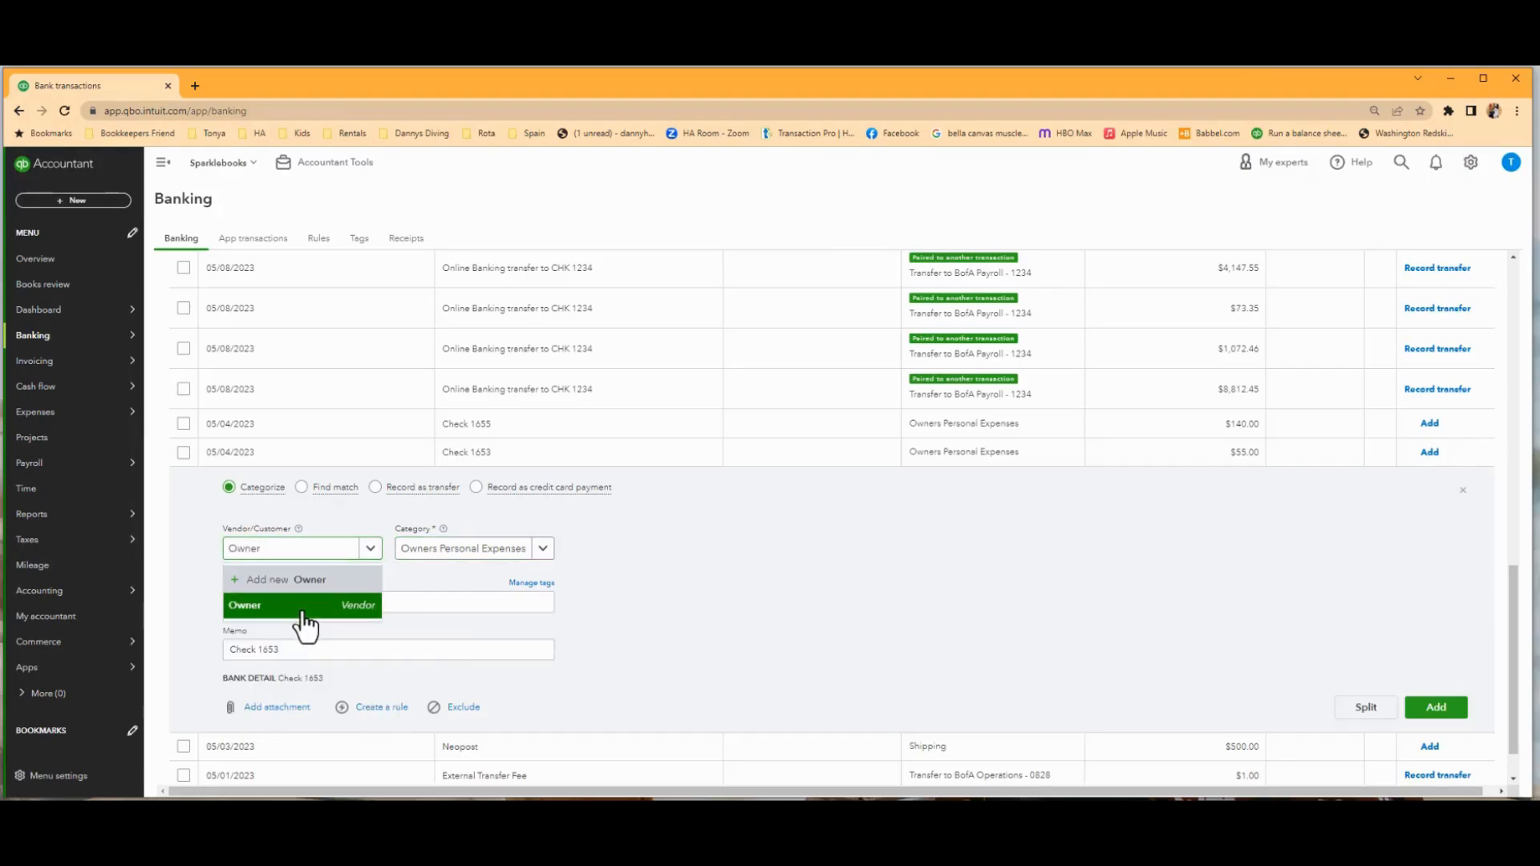
click(303, 606)
click(548, 551)
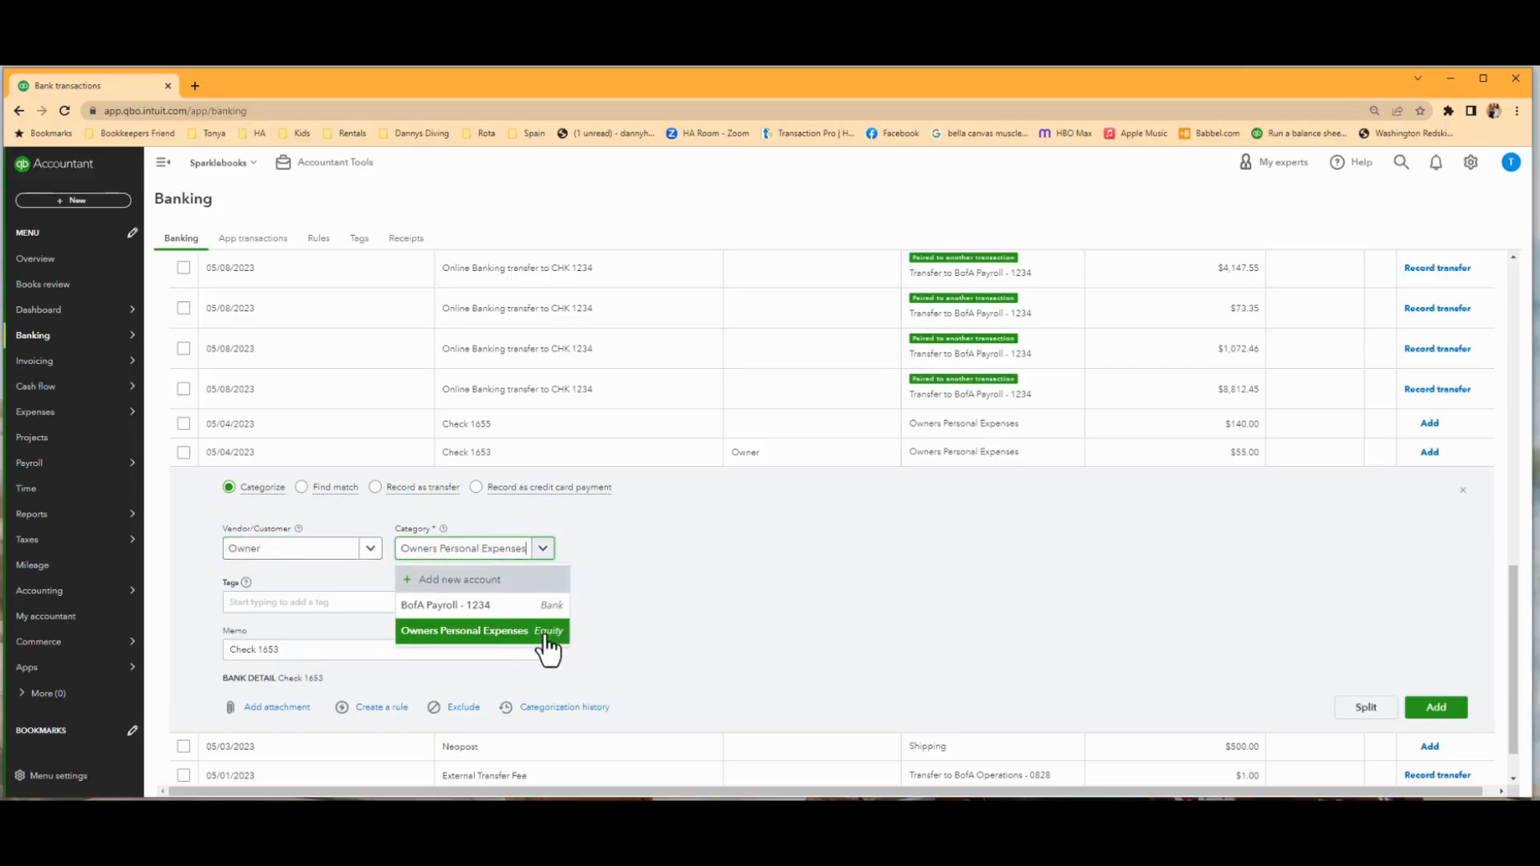
click(896, 630)
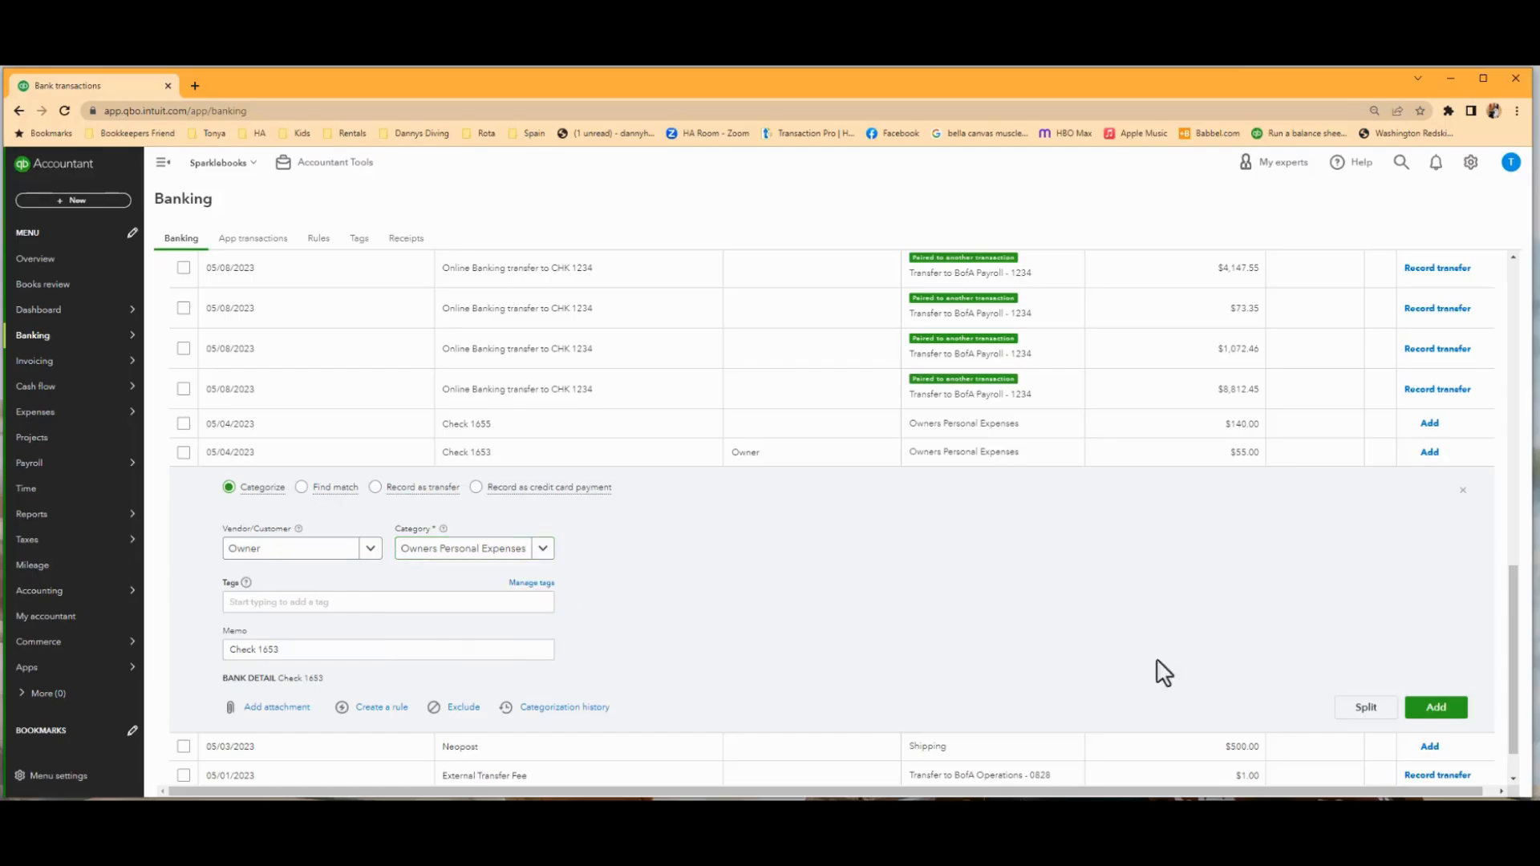
click(1427, 709)
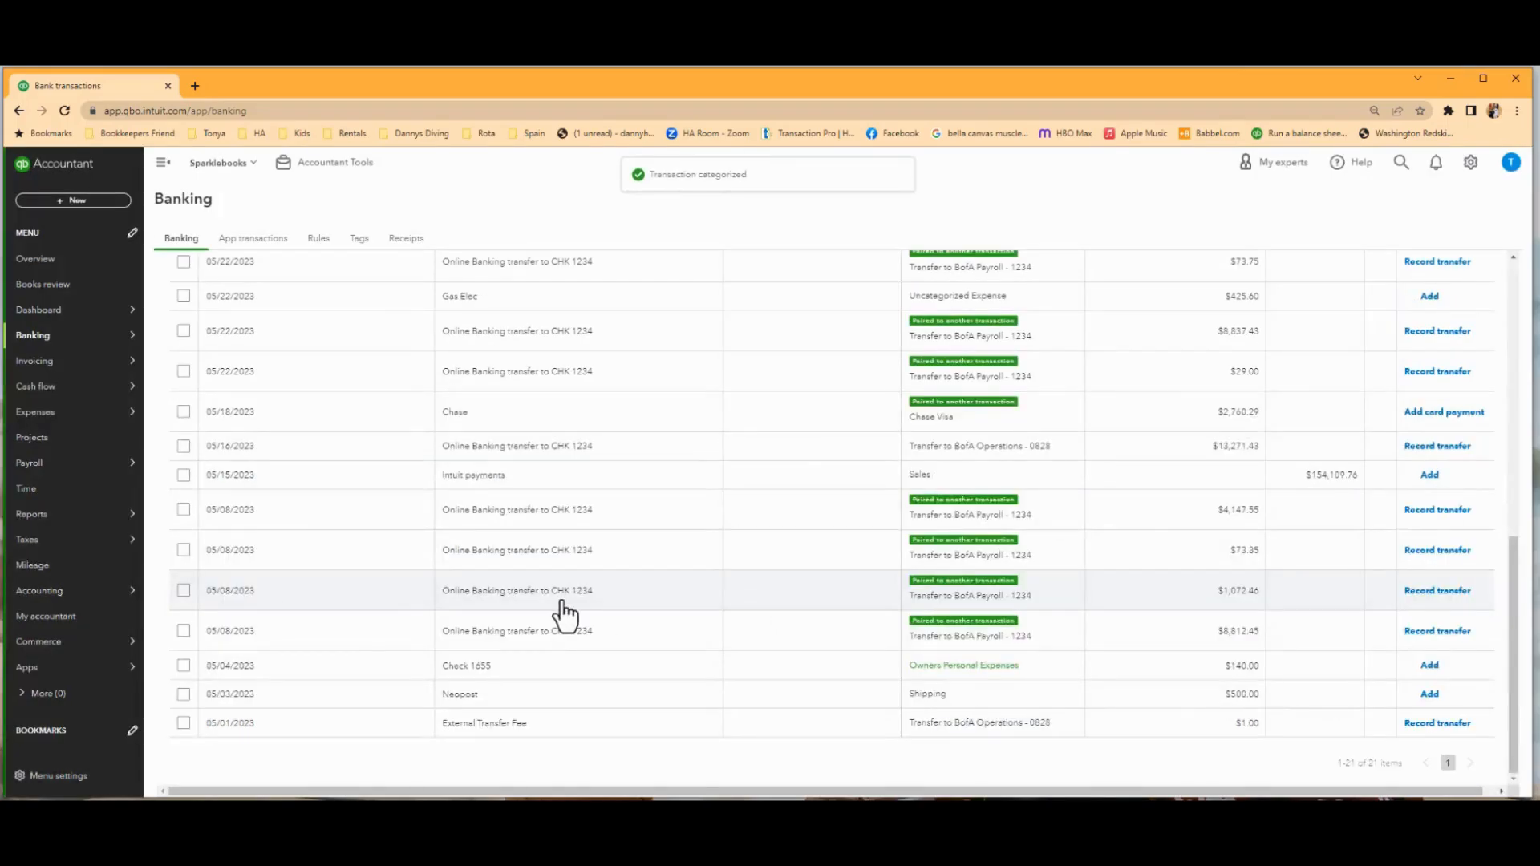
Check the suggested Sales category of the 05/15/2023 Intuit payments deposit and add the transaction.
click(572, 478)
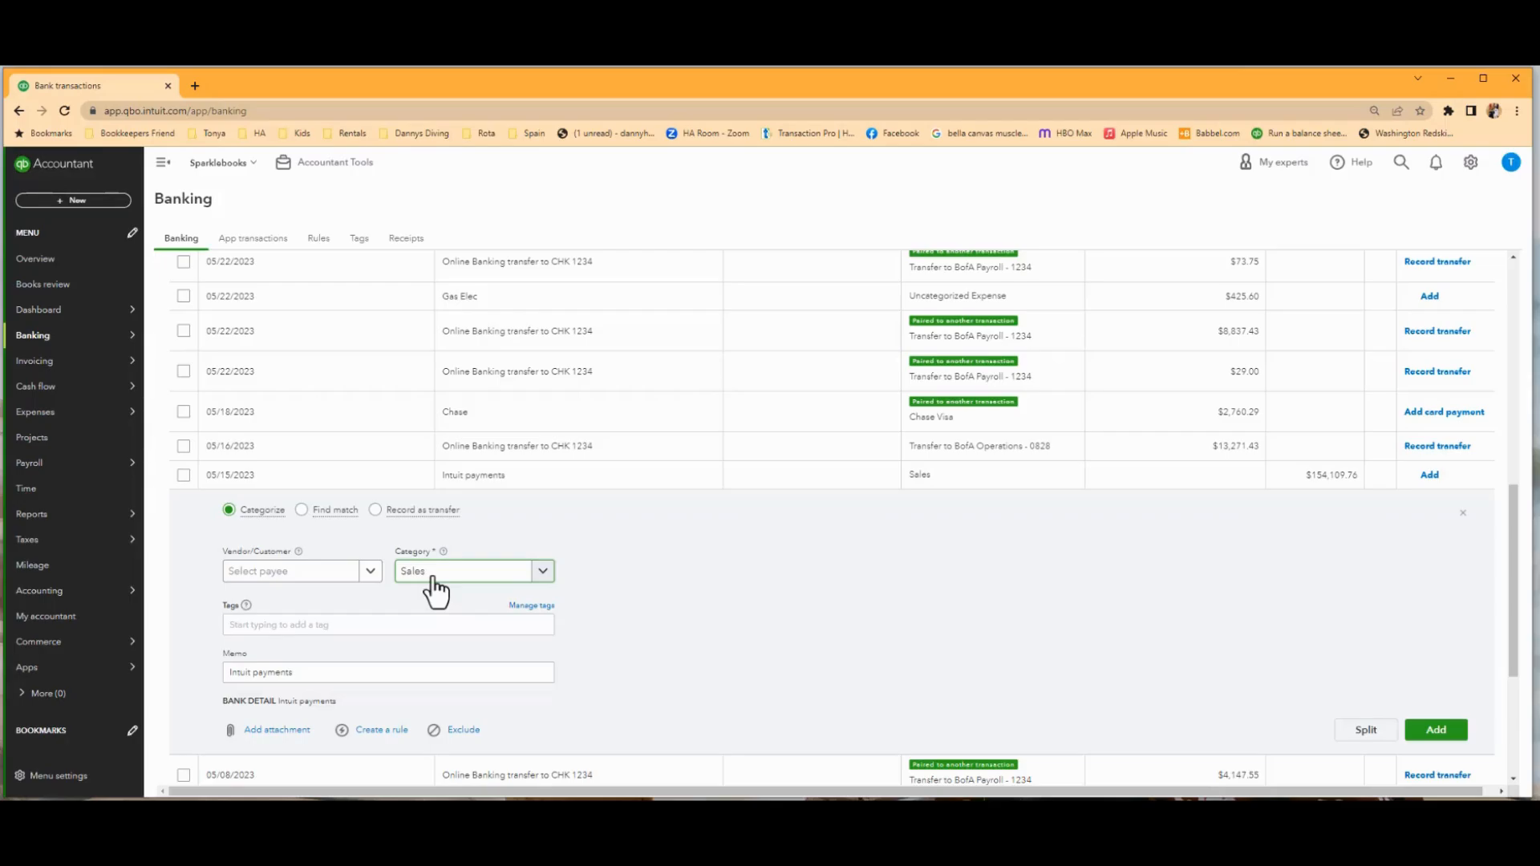
click(542, 572)
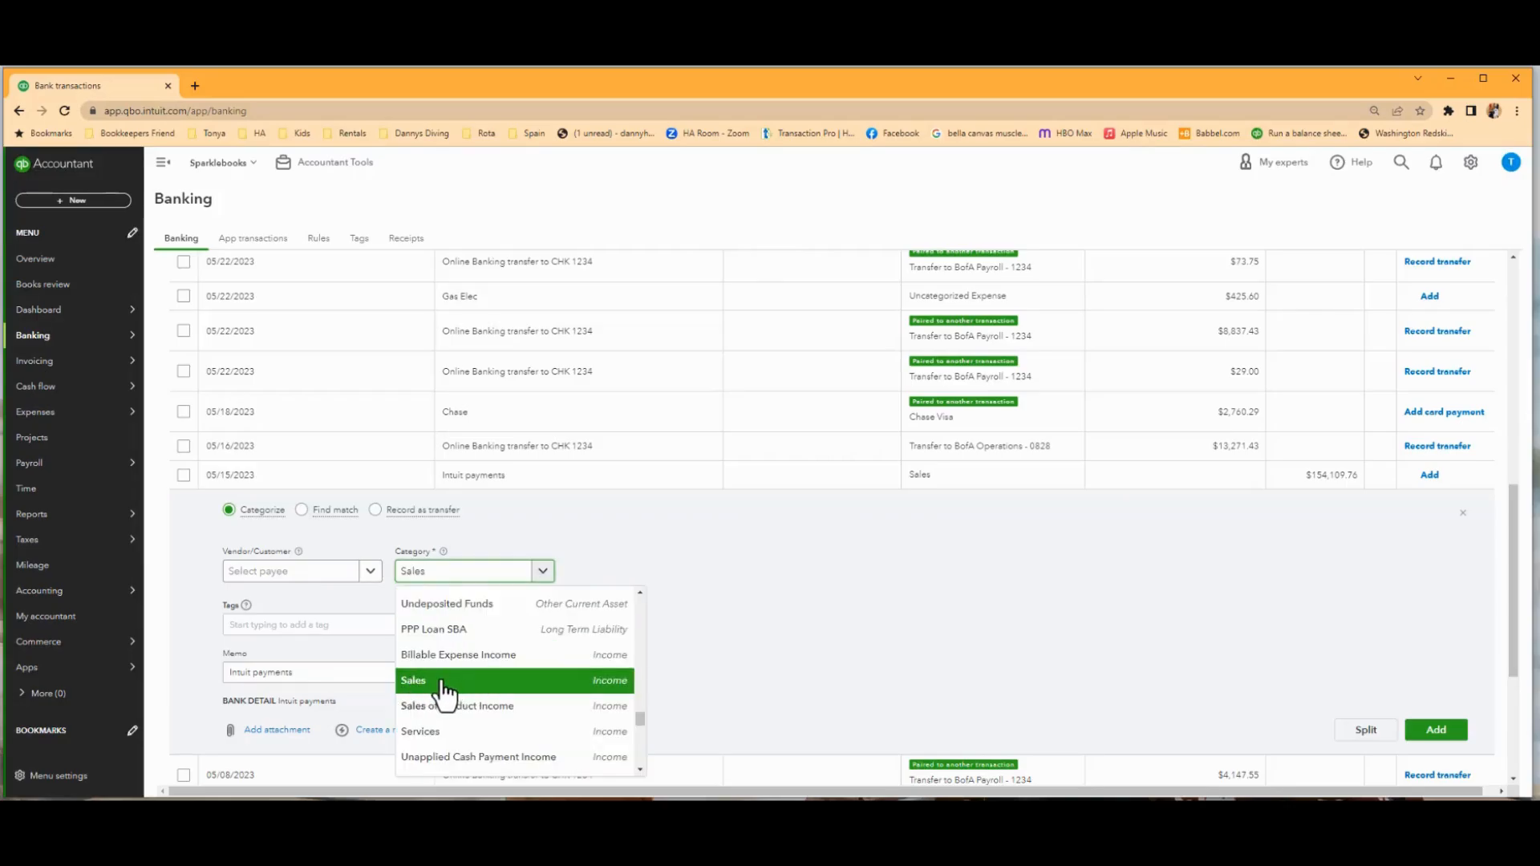
click(461, 575)
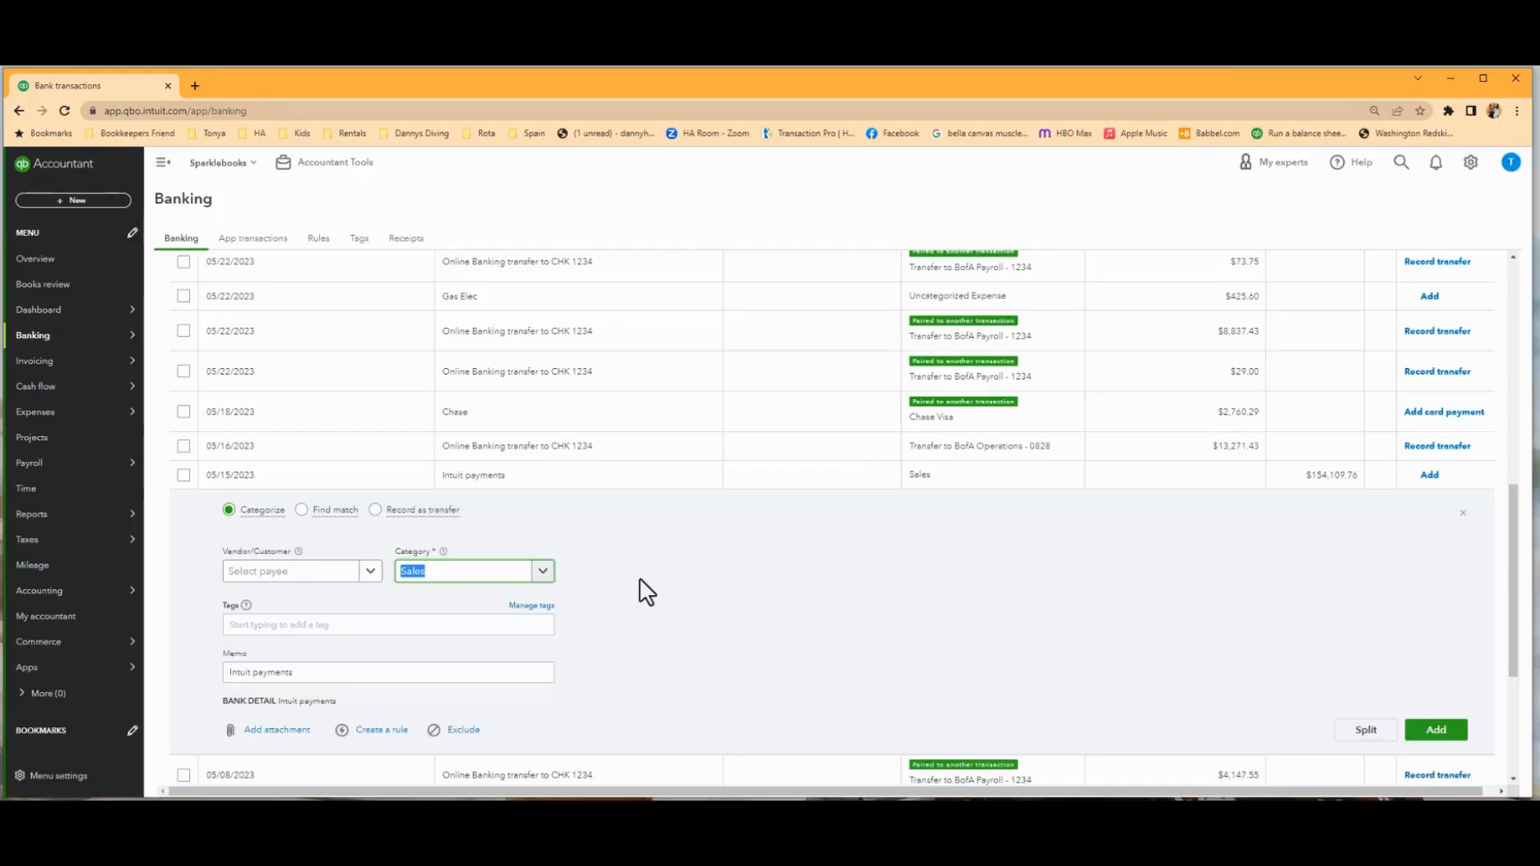
click(748, 665)
click(1443, 734)
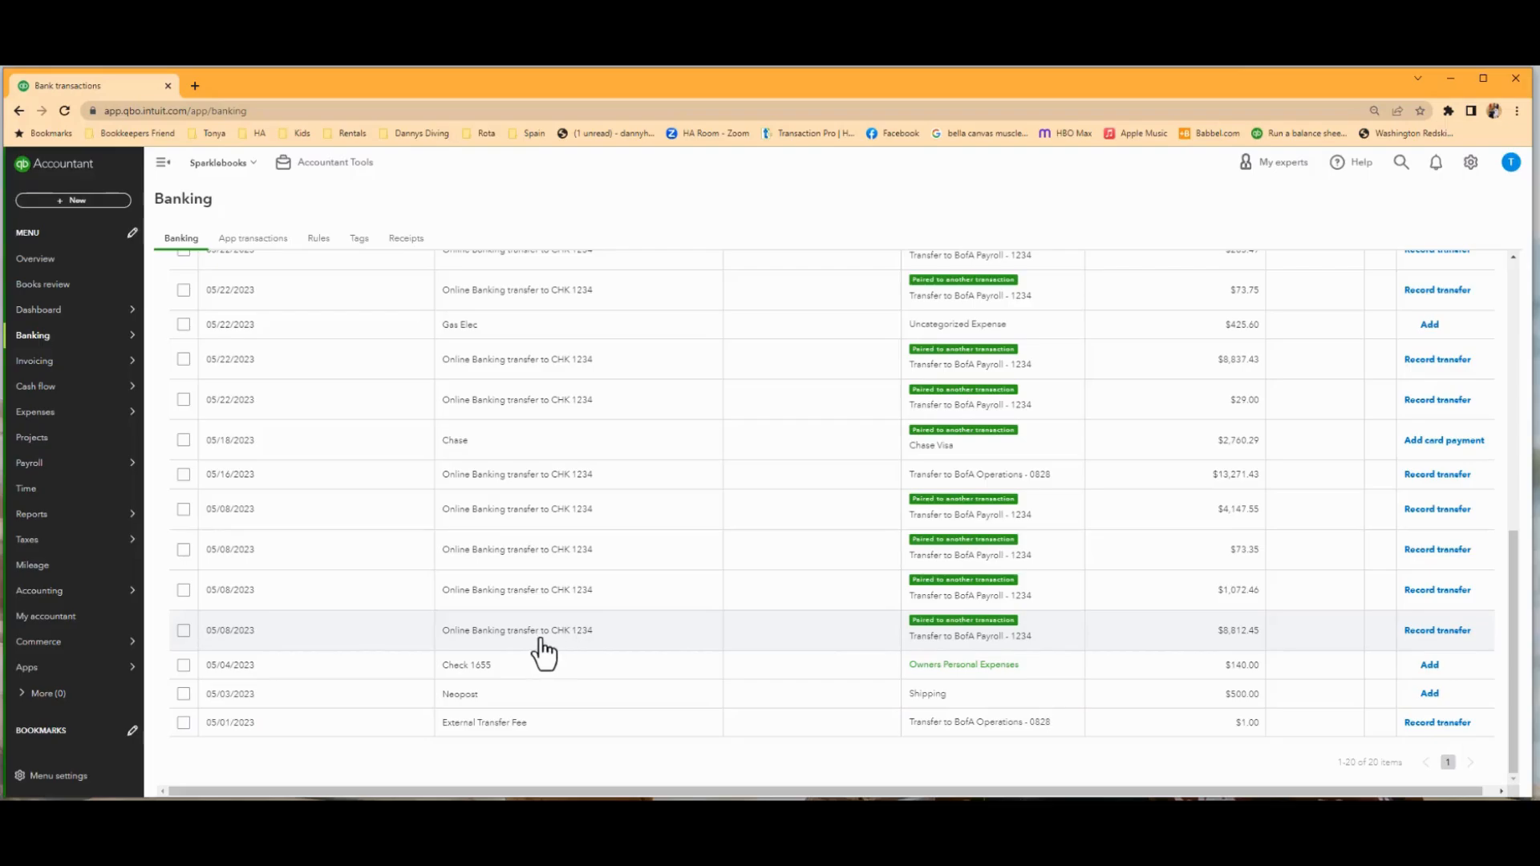
Record the 05/25/2023 transfers of $33,846.16 and $2,500.00 to BofA Payroll - 1234 and dismiss the rule suggestion.
scroll(612, 646, up, 10)
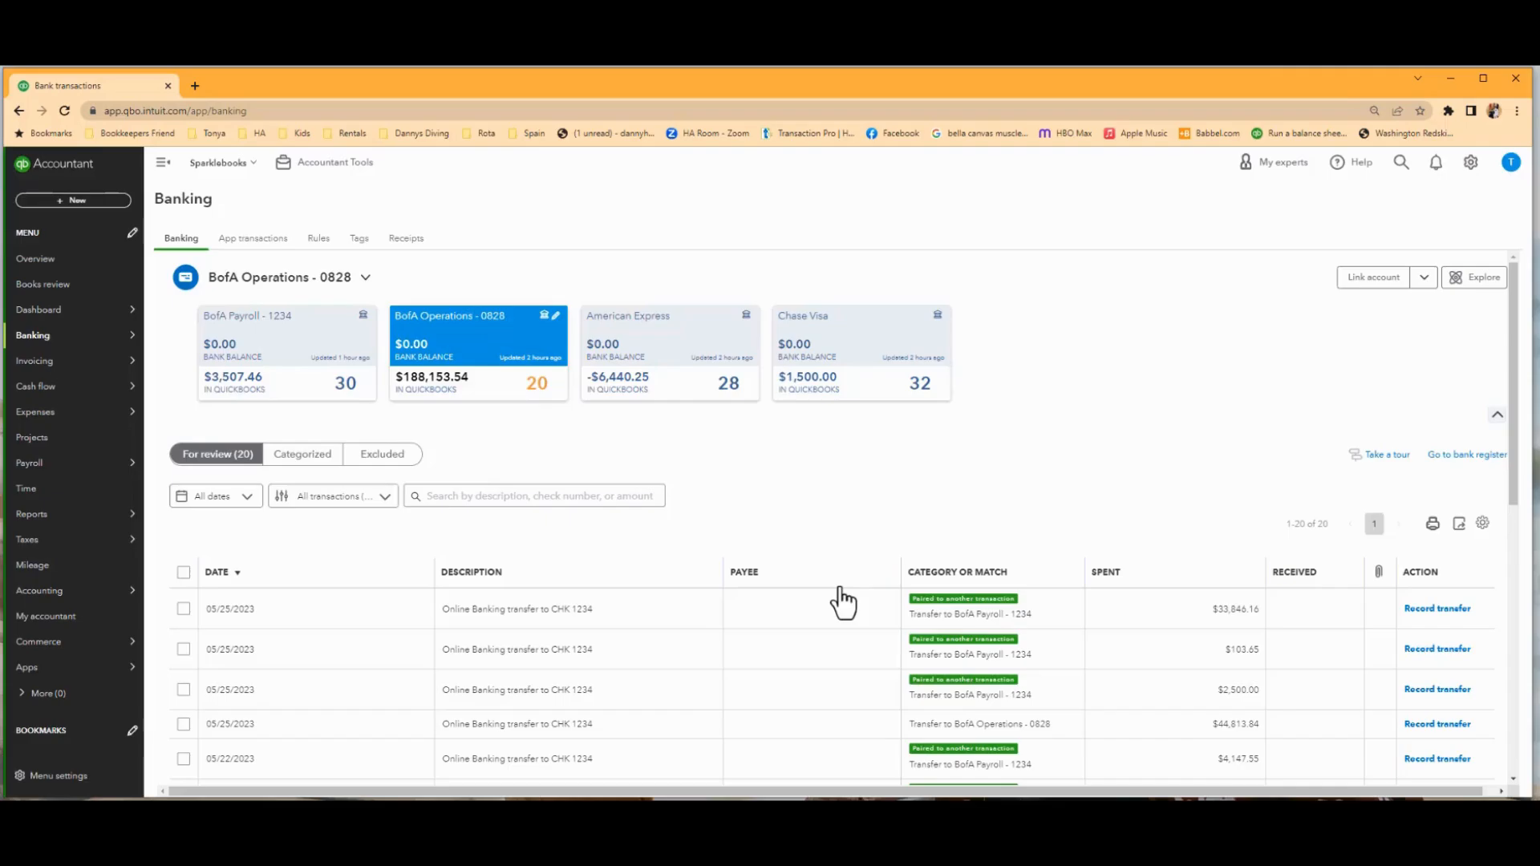
scroll(837, 599, down, 4)
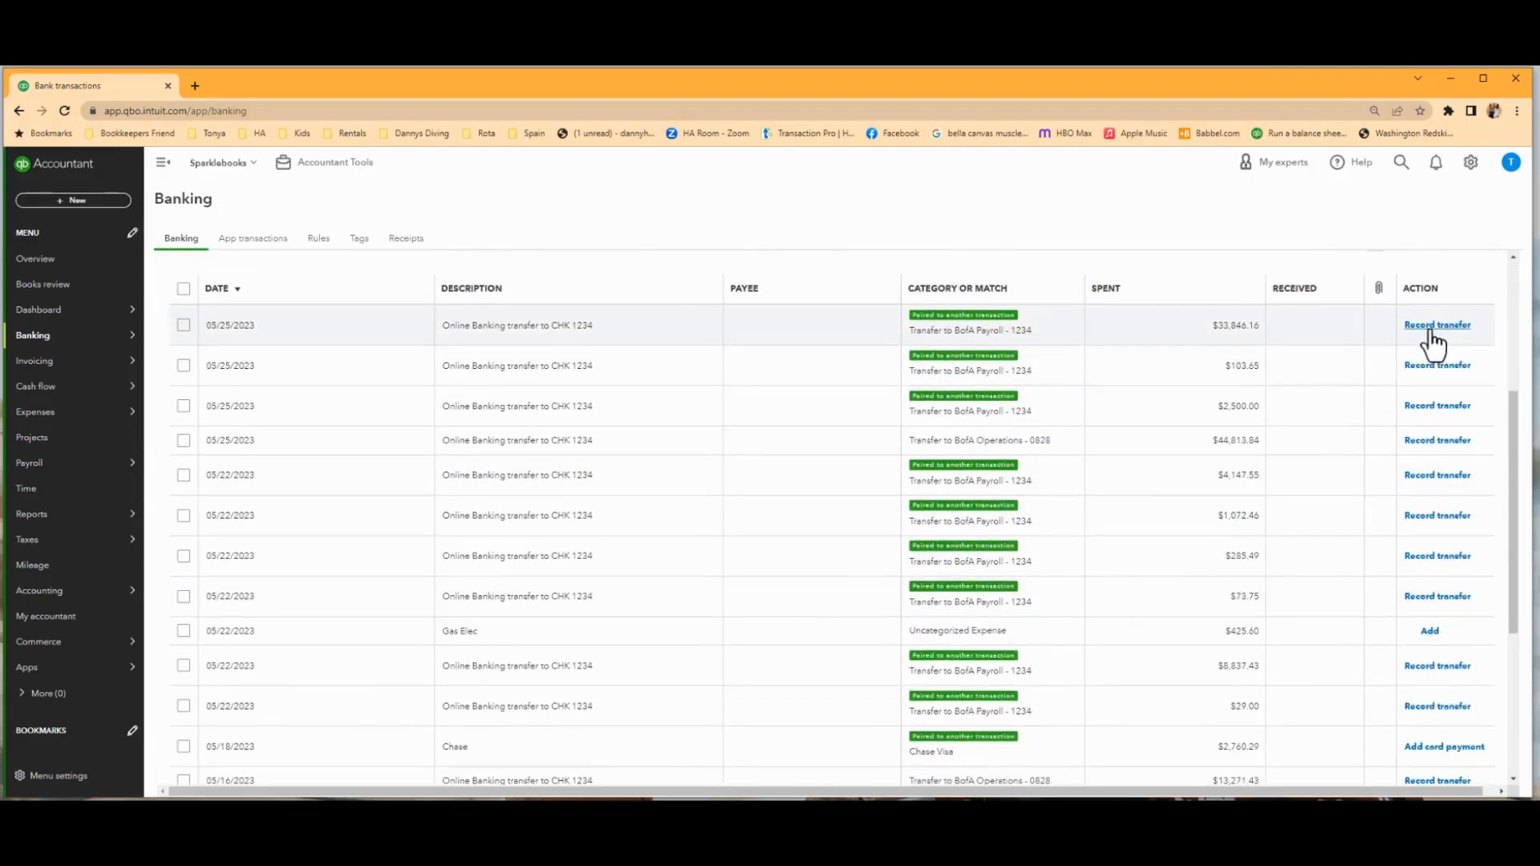
click(1430, 326)
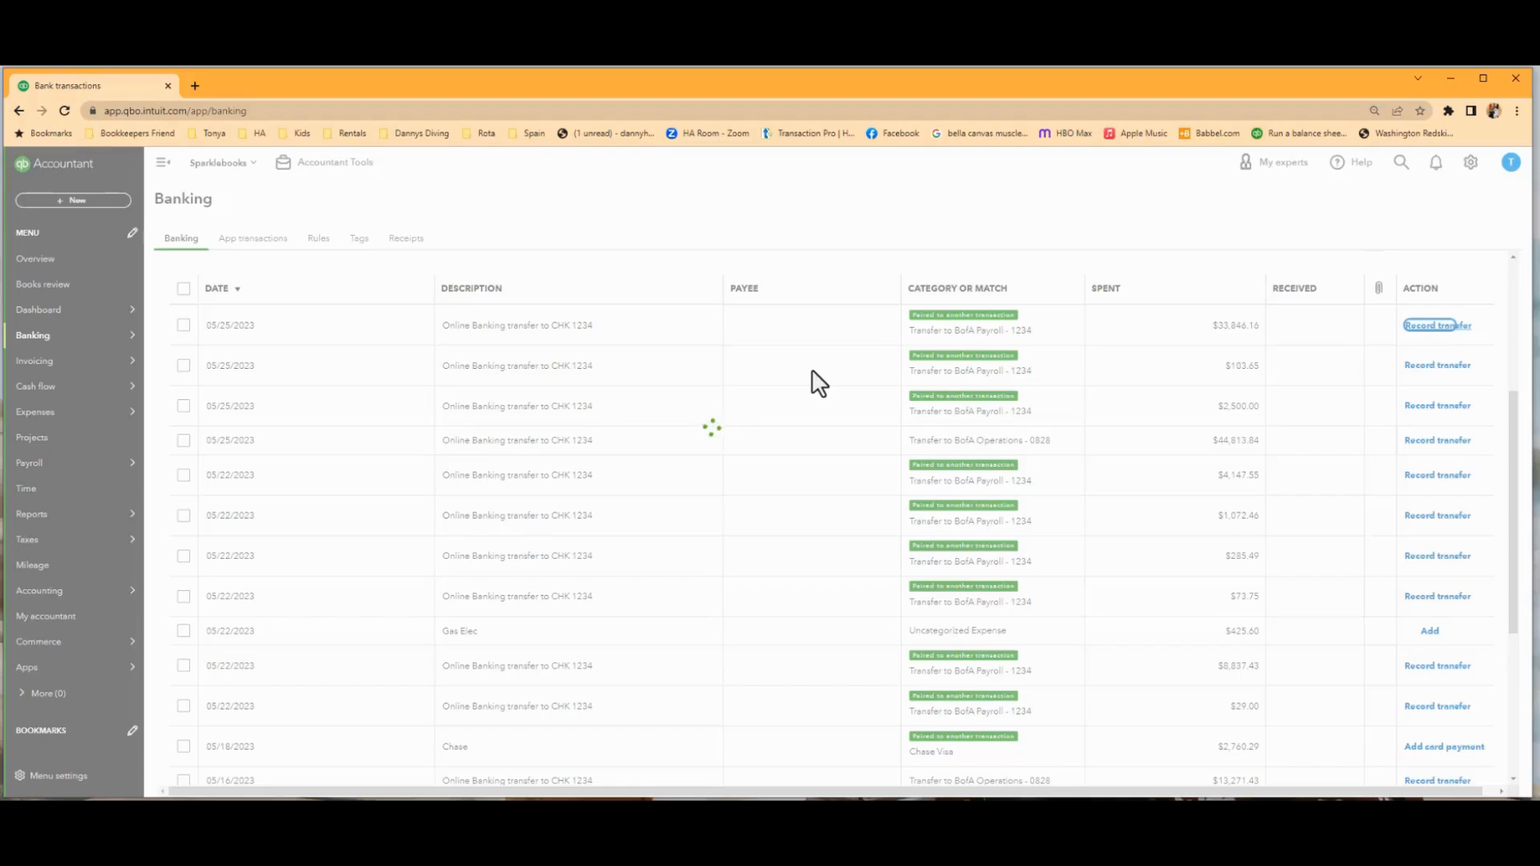
click(681, 371)
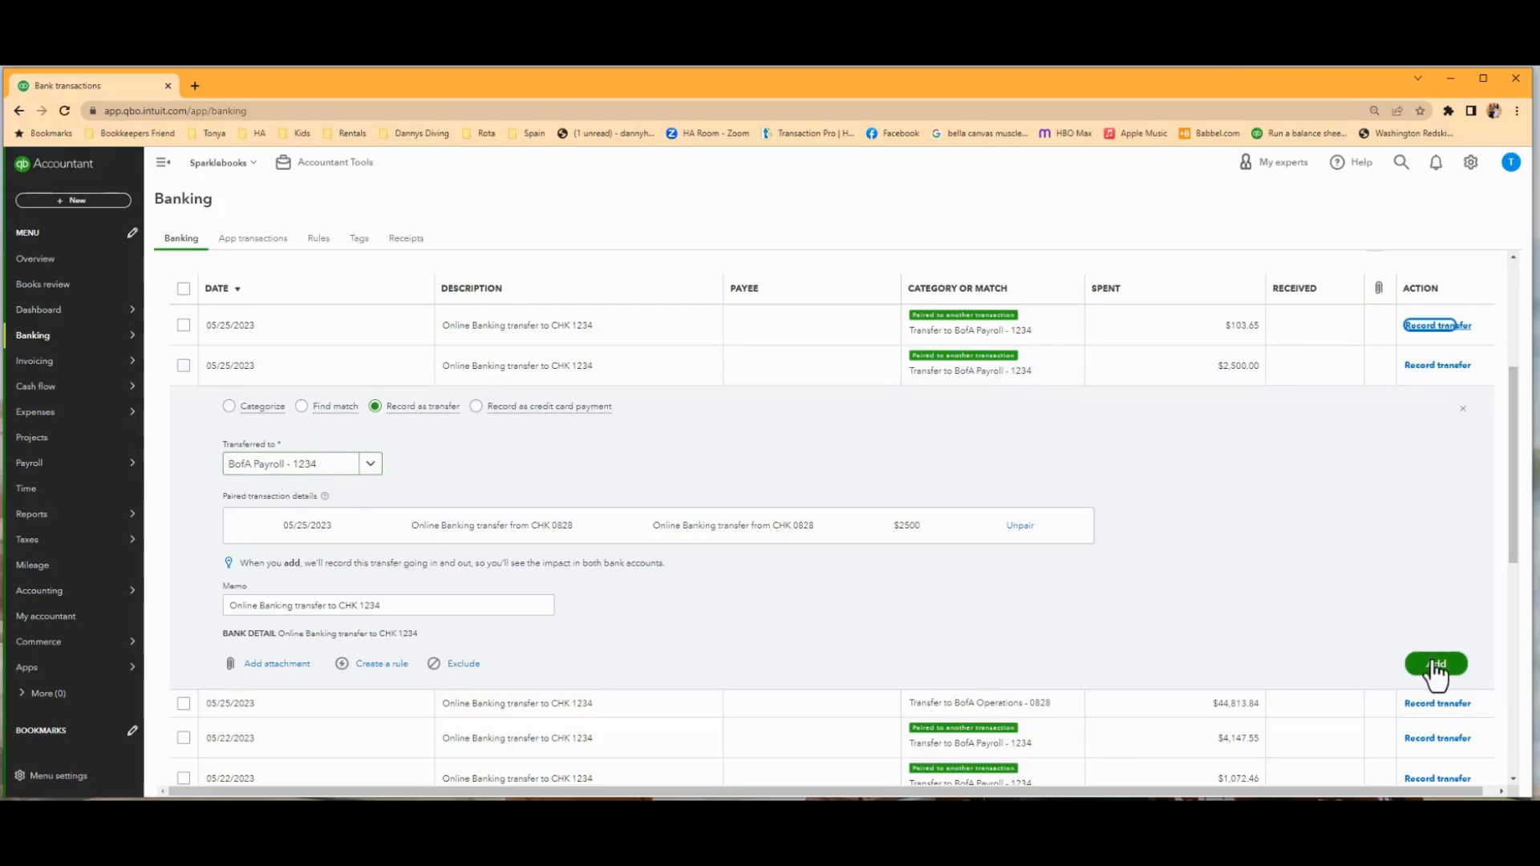
click(1450, 370)
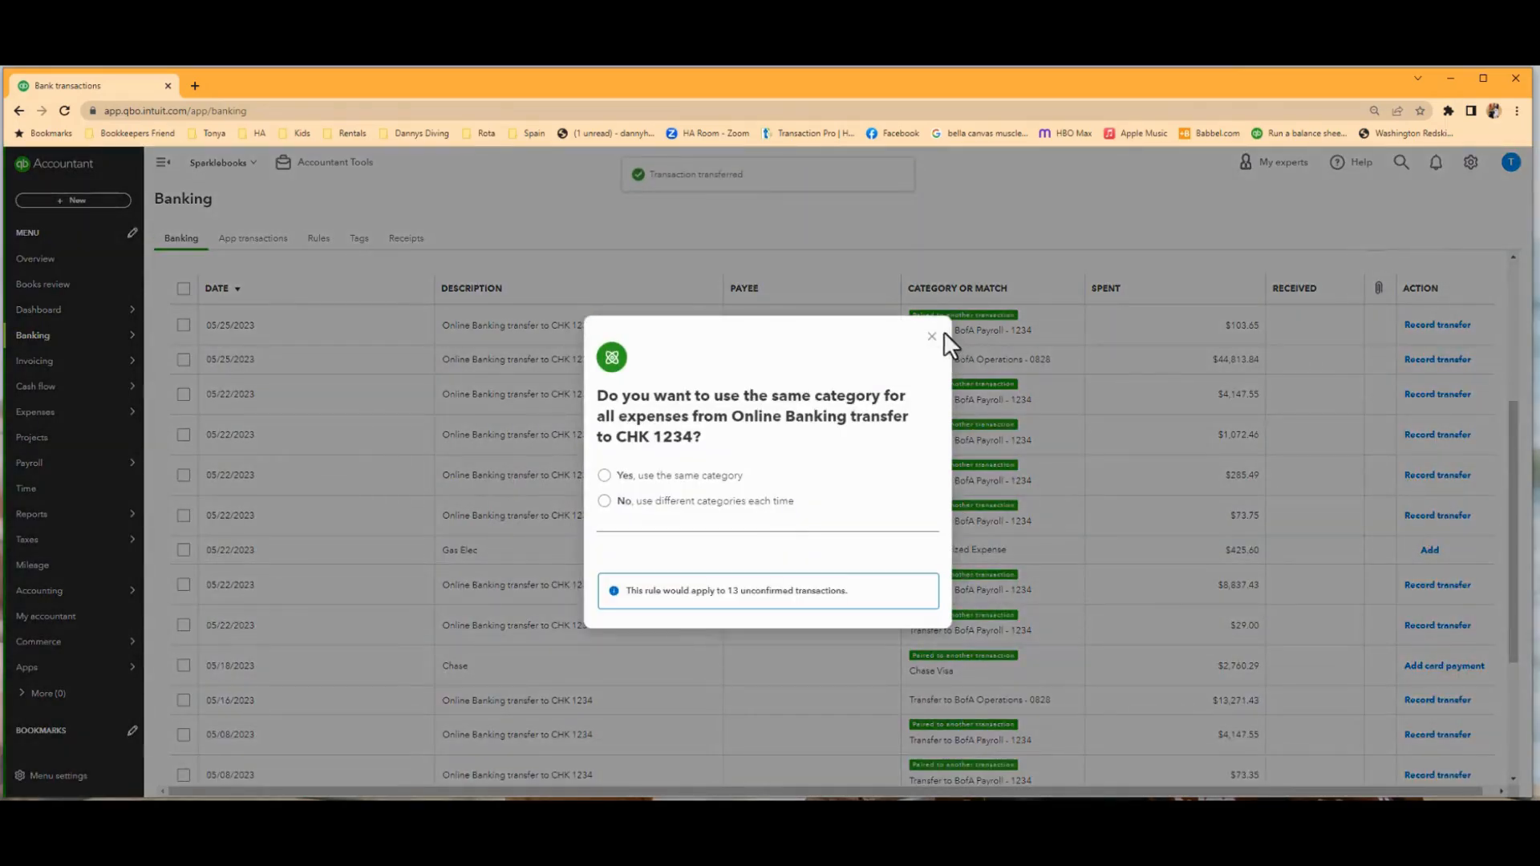
click(930, 344)
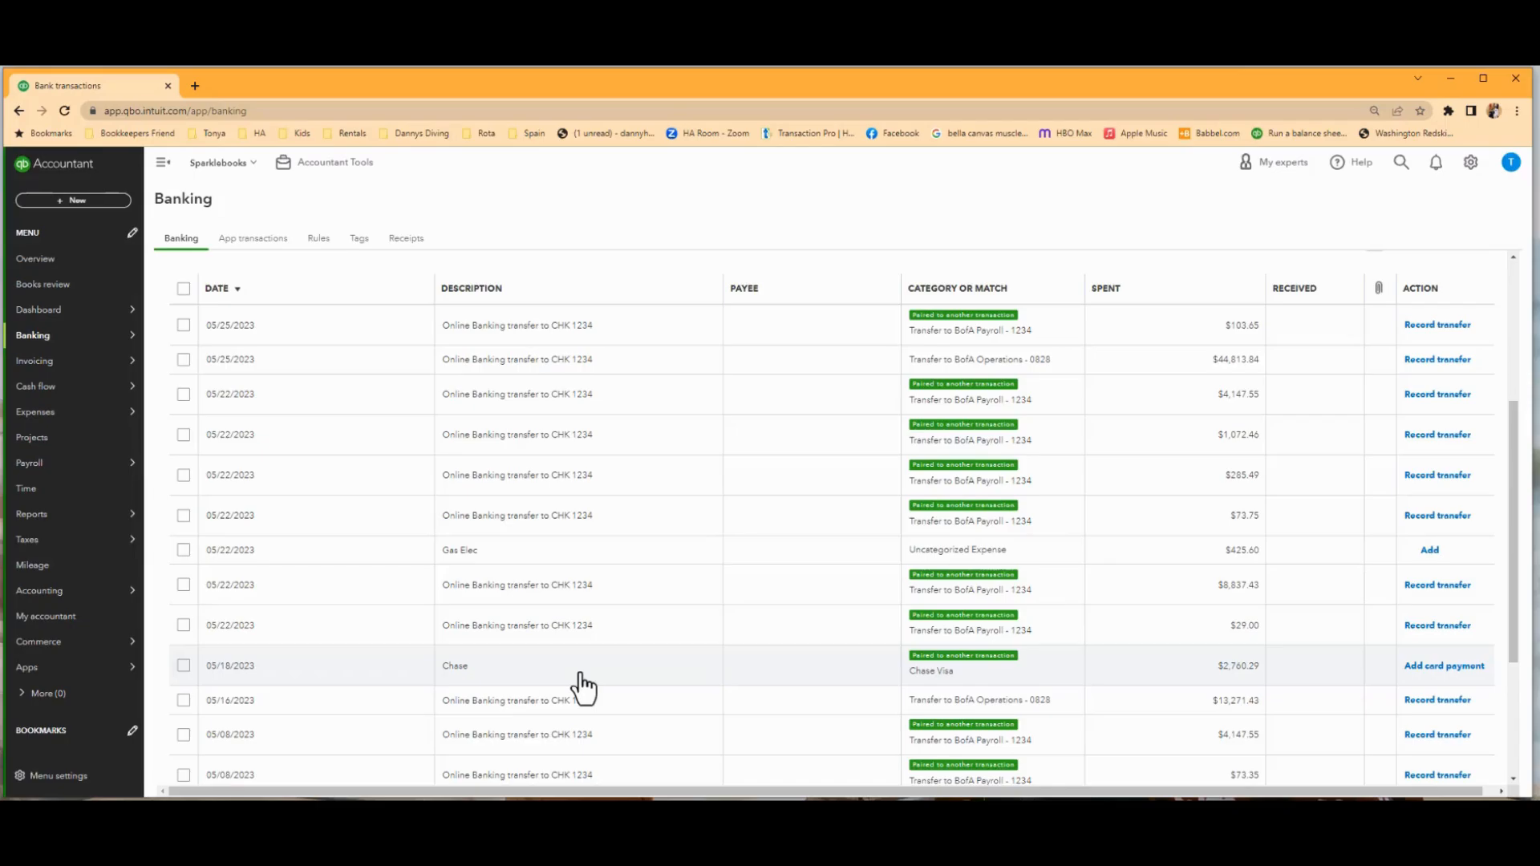
Select all transactions paired to another transaction, including the 05/18/2023 Chase card payment, and accept them in one batch.
scroll(509, 629, up, 2)
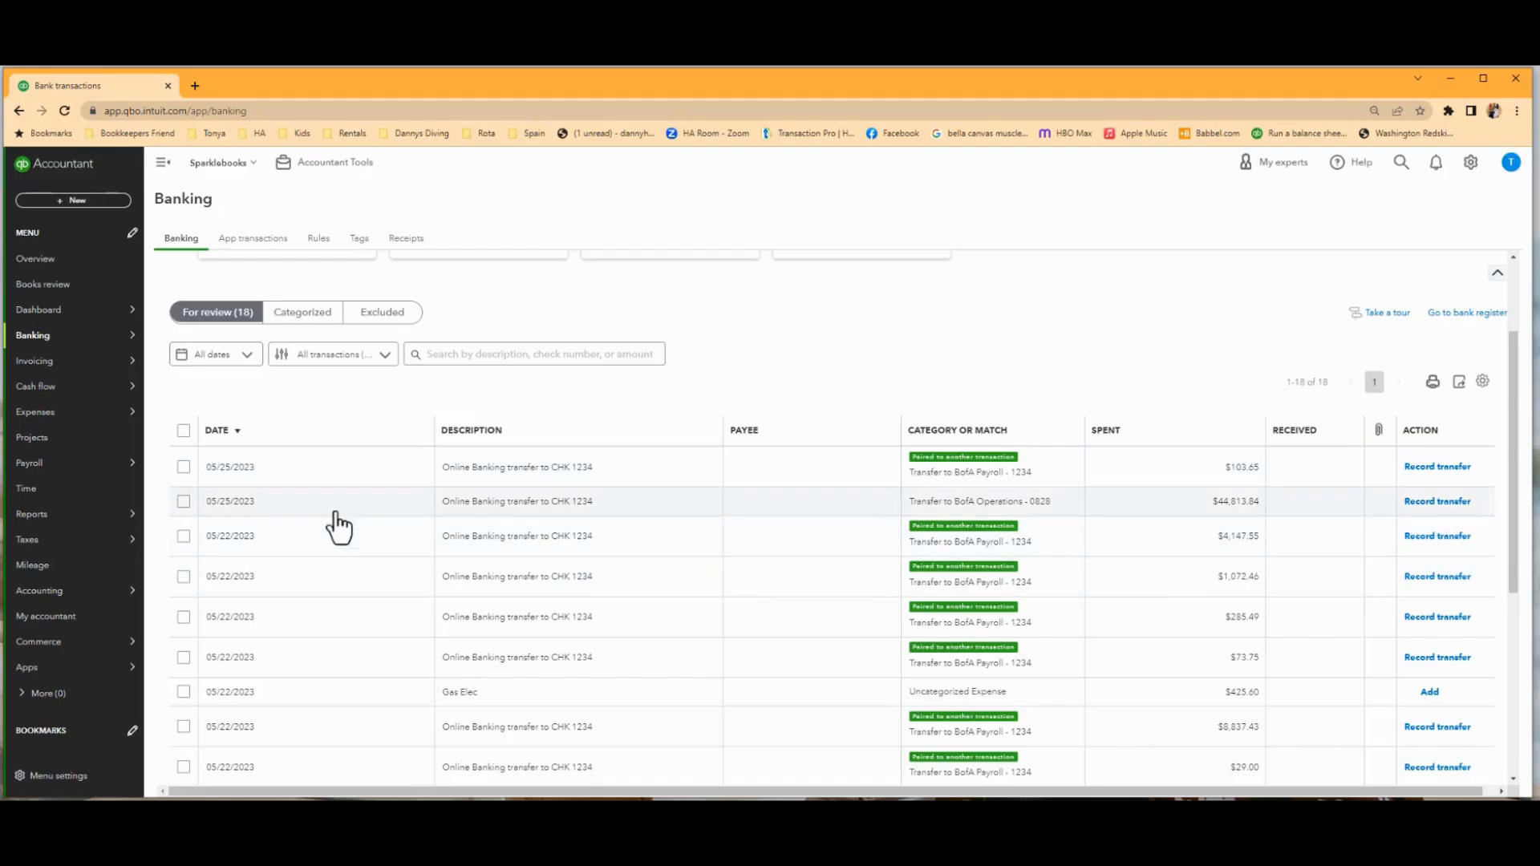
click(183, 469)
click(185, 510)
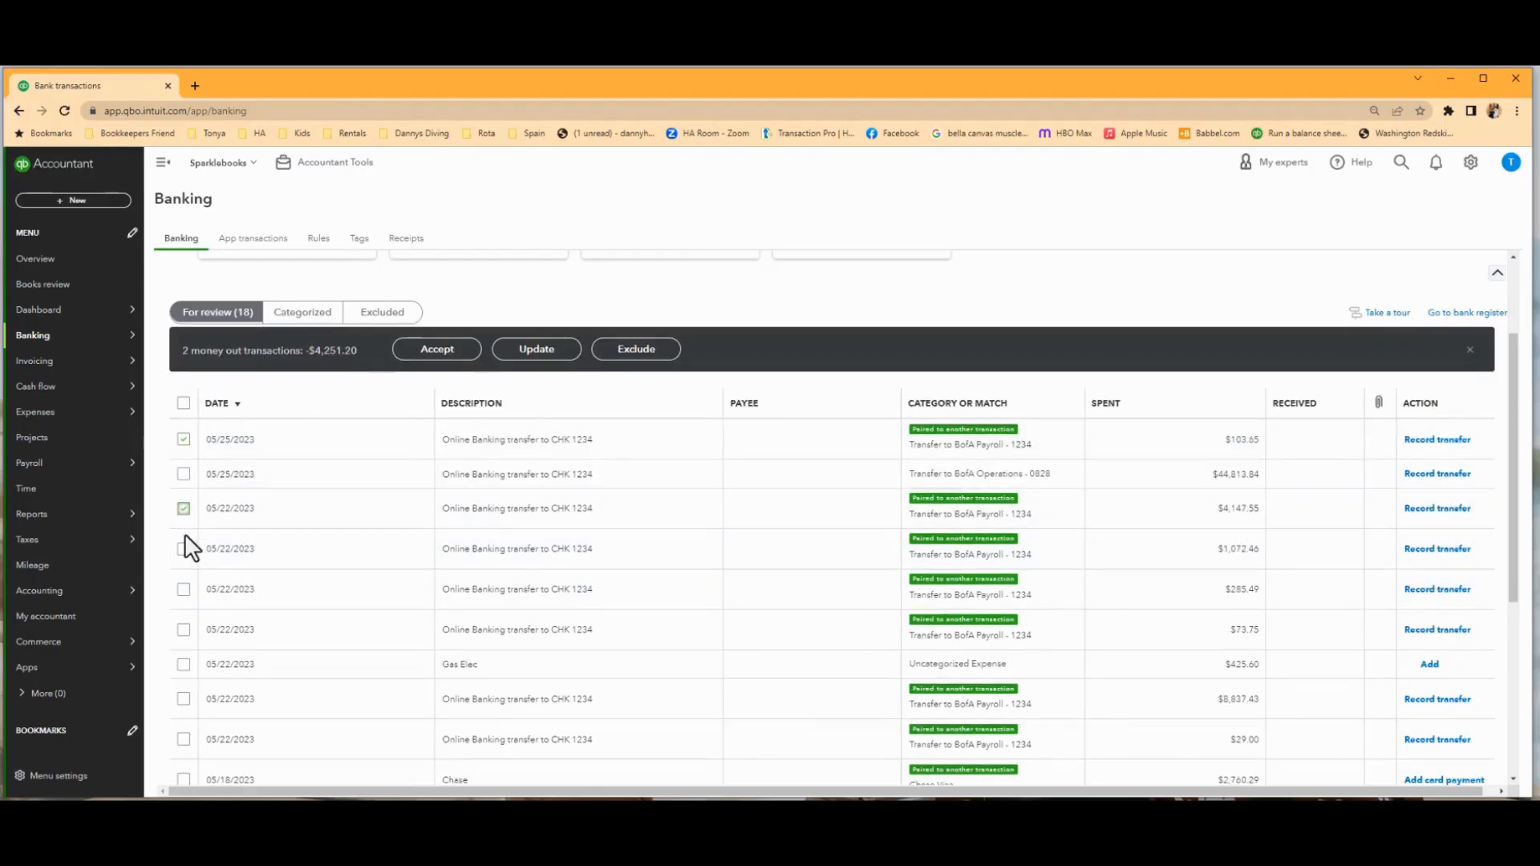
click(183, 550)
click(183, 590)
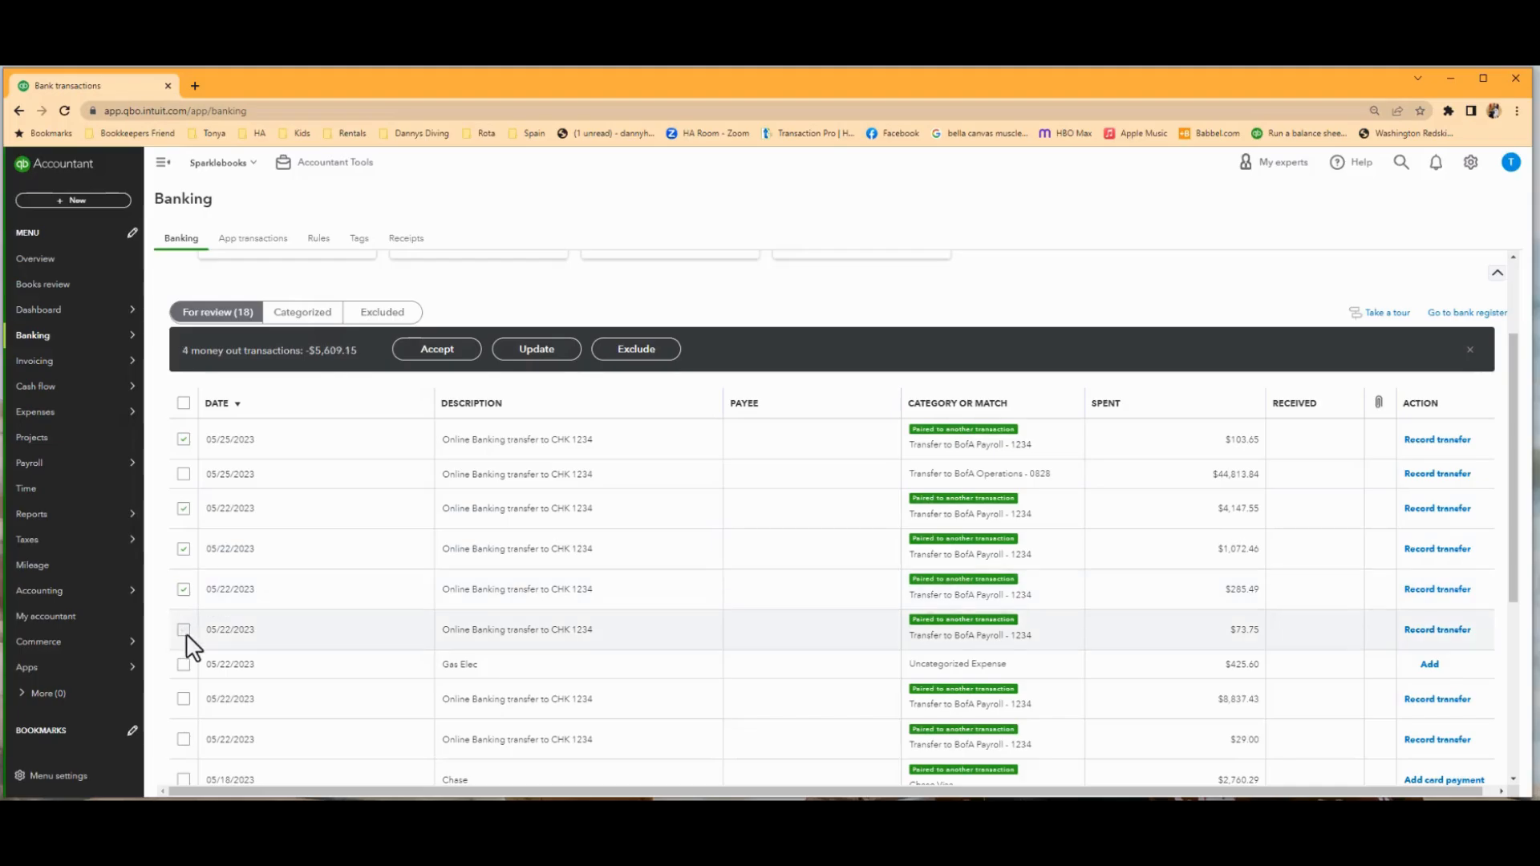
click(184, 630)
scroll(193, 641, down, 3)
click(183, 486)
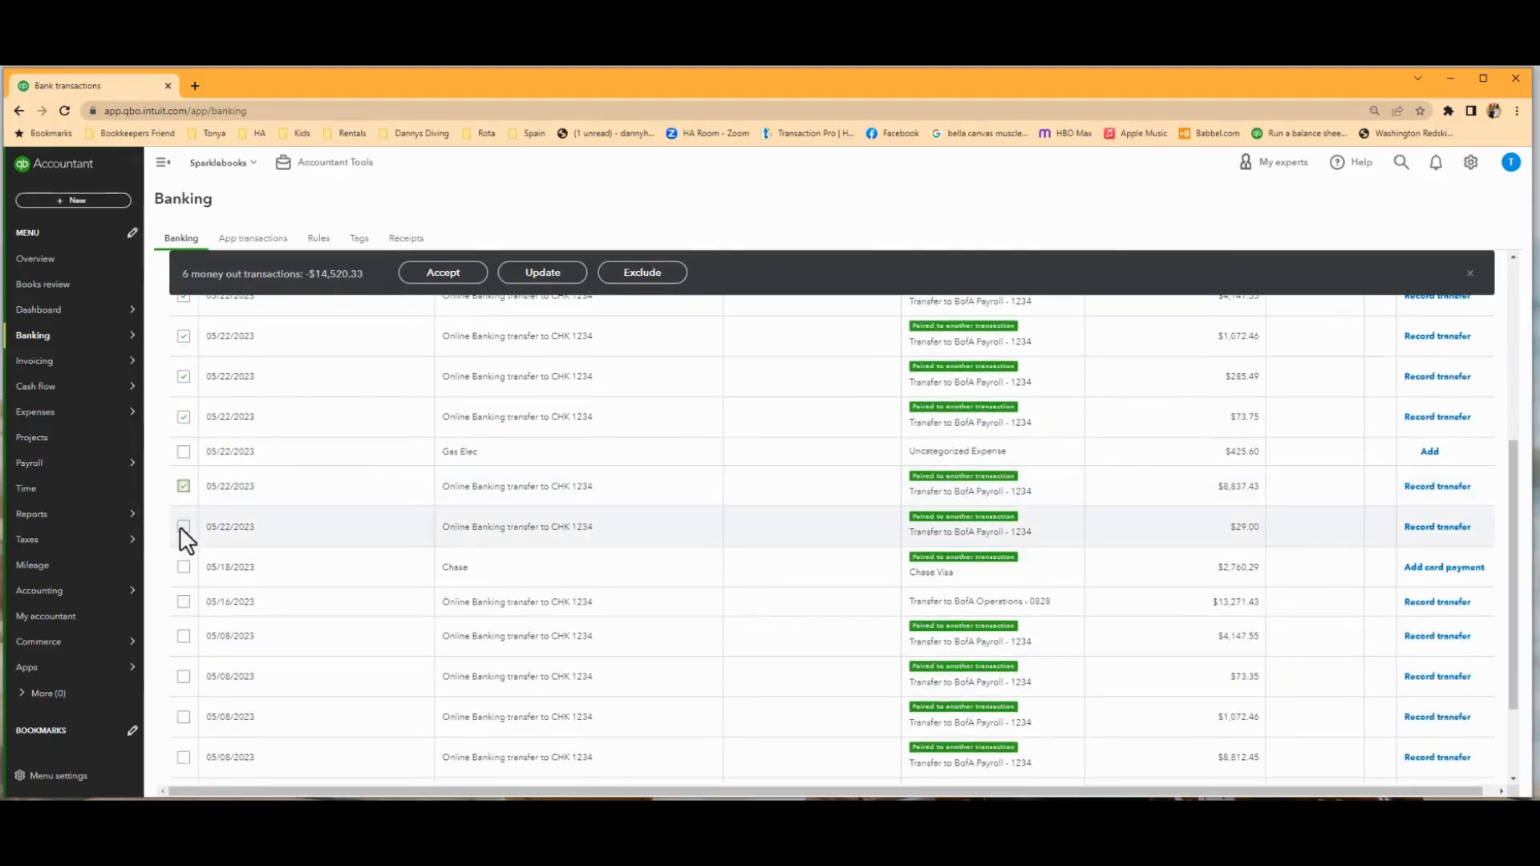
click(184, 526)
click(183, 566)
click(183, 636)
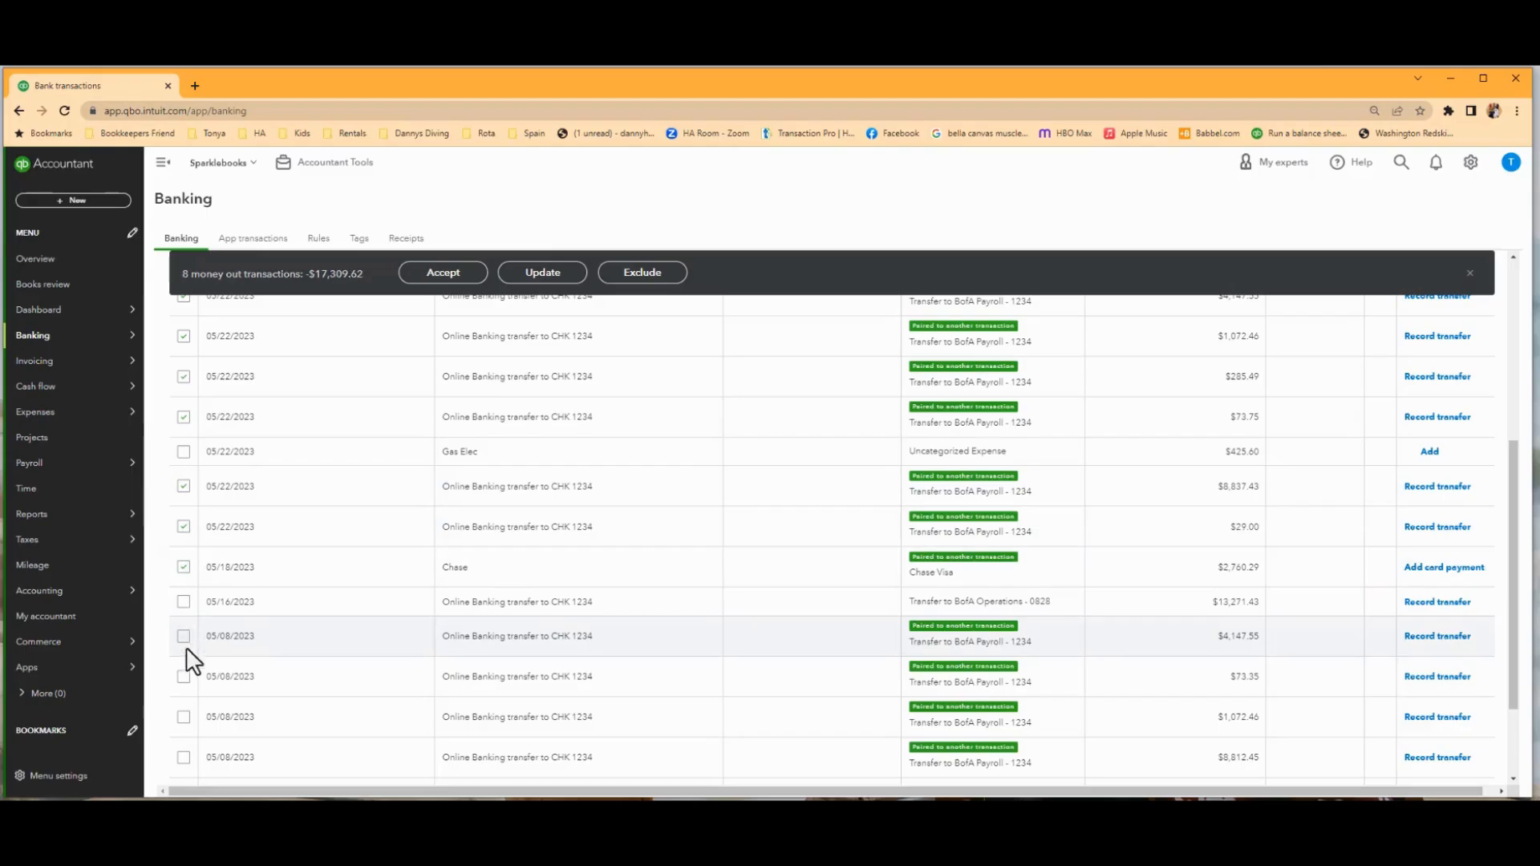
click(183, 716)
click(184, 757)
scroll(377, 706, down, 3)
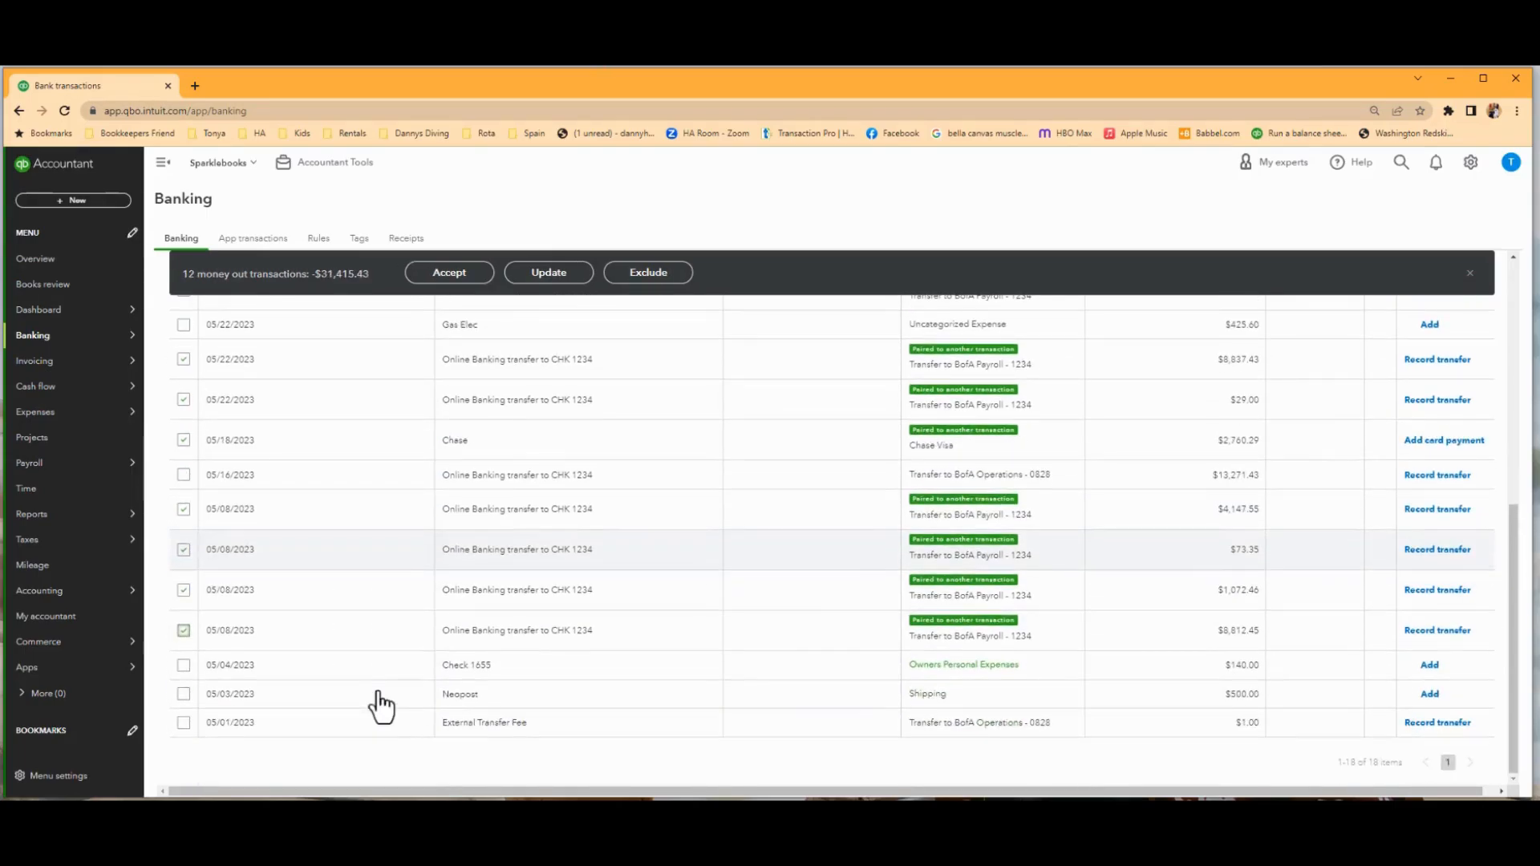
click(453, 277)
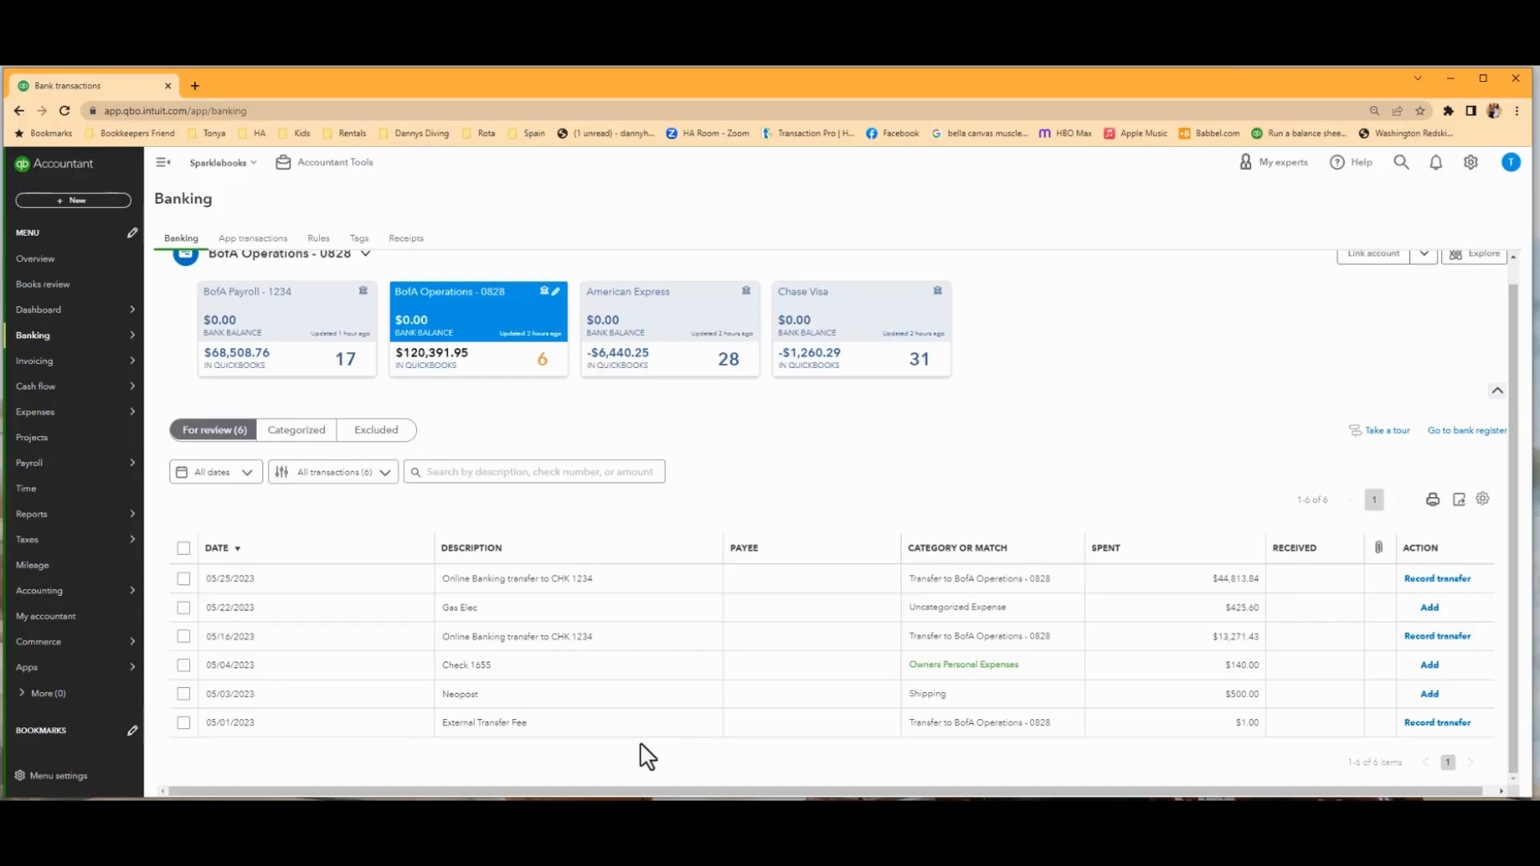
Record the 05/16/2023 transfer of $13,271.43 and the 05/25/2023 transfer of $44,813.84 as transfers to BofA Payroll - 1234.
click(608, 643)
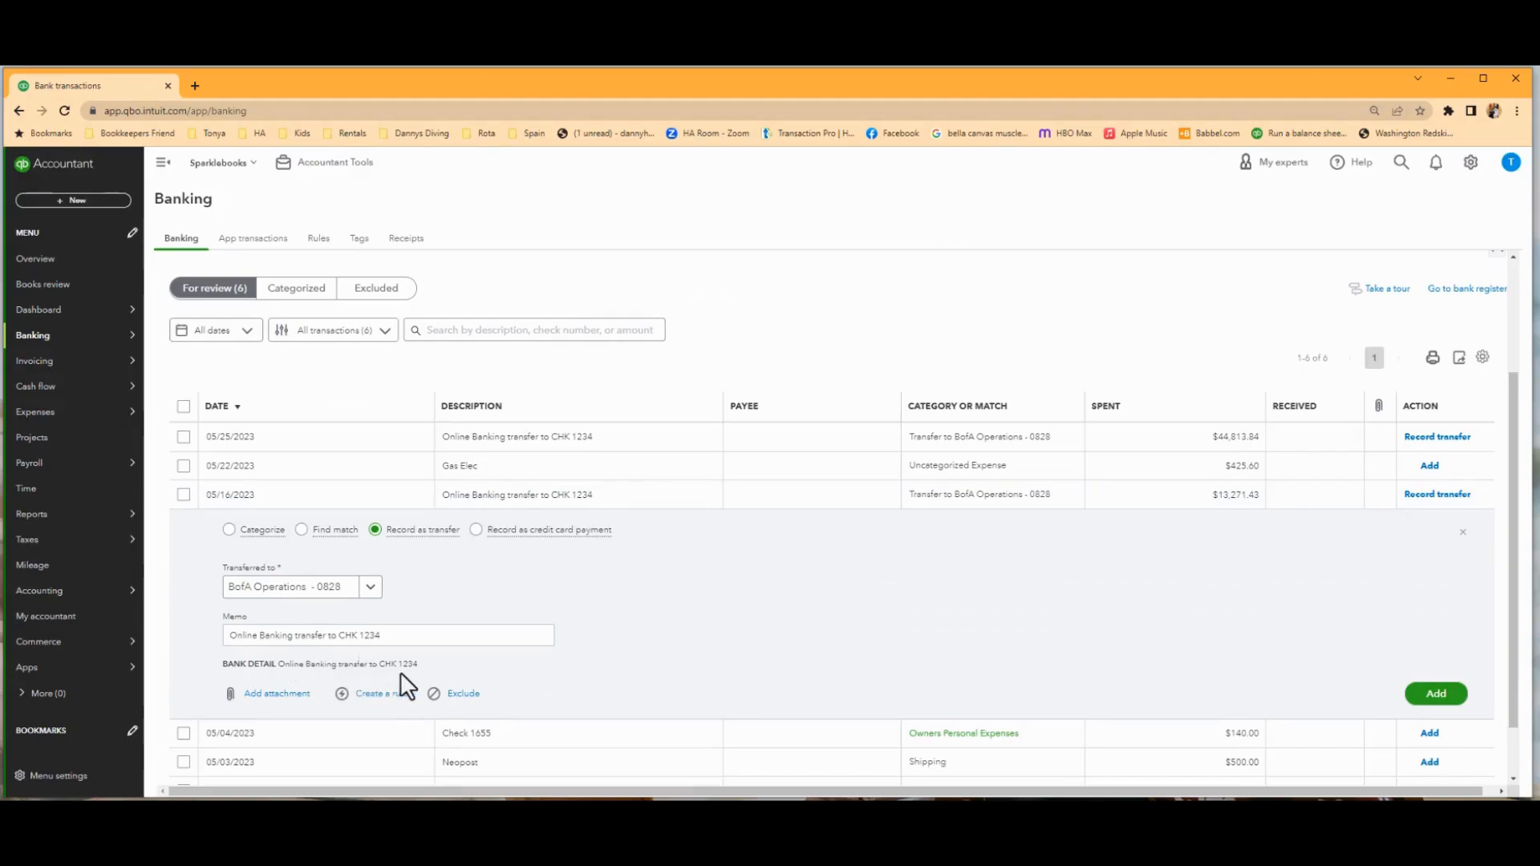
click(370, 586)
click(326, 674)
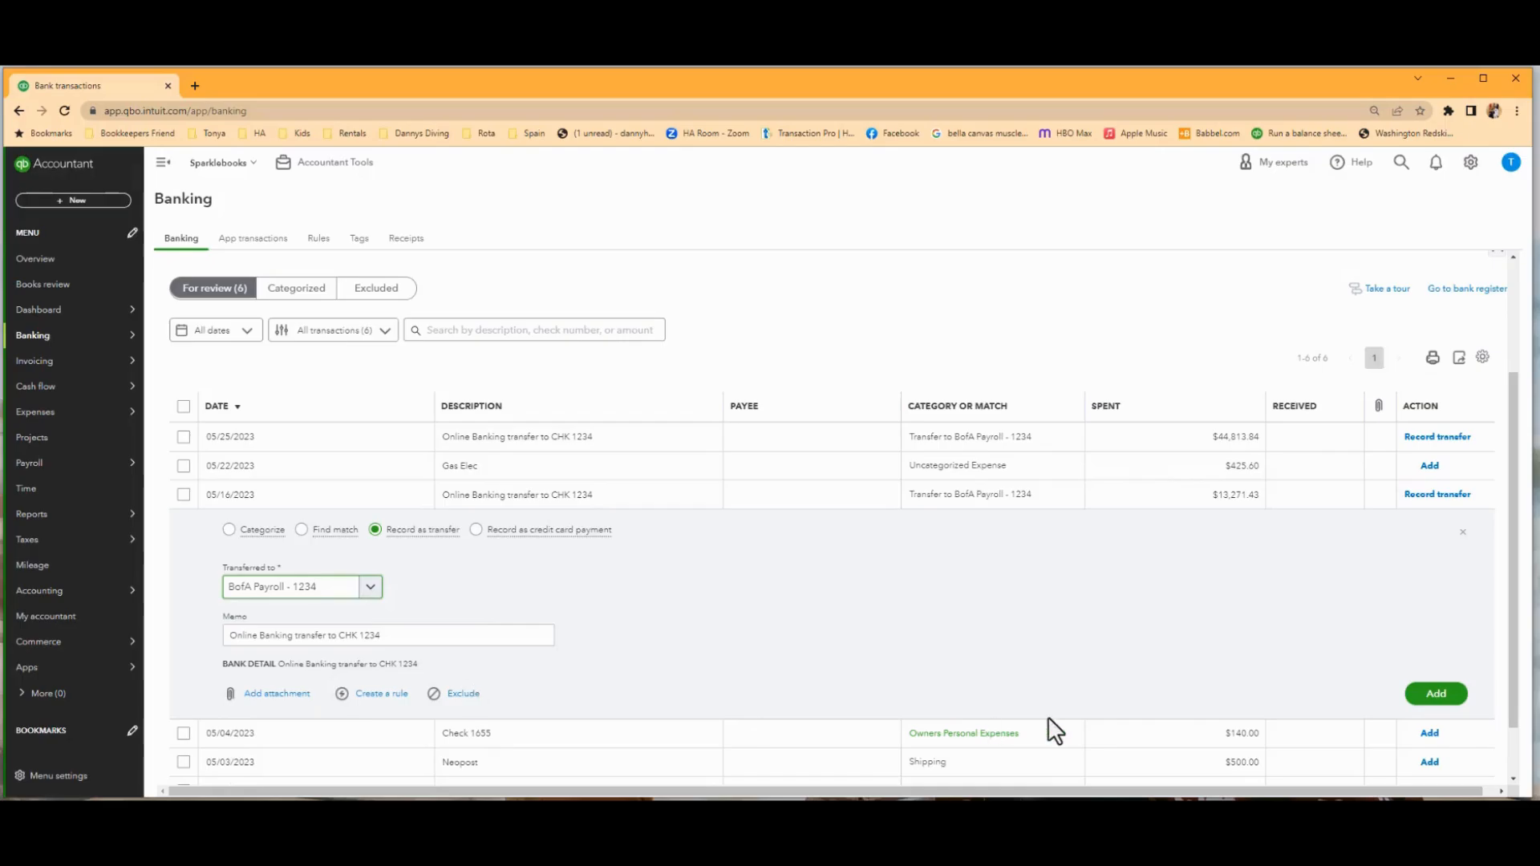
click(1431, 694)
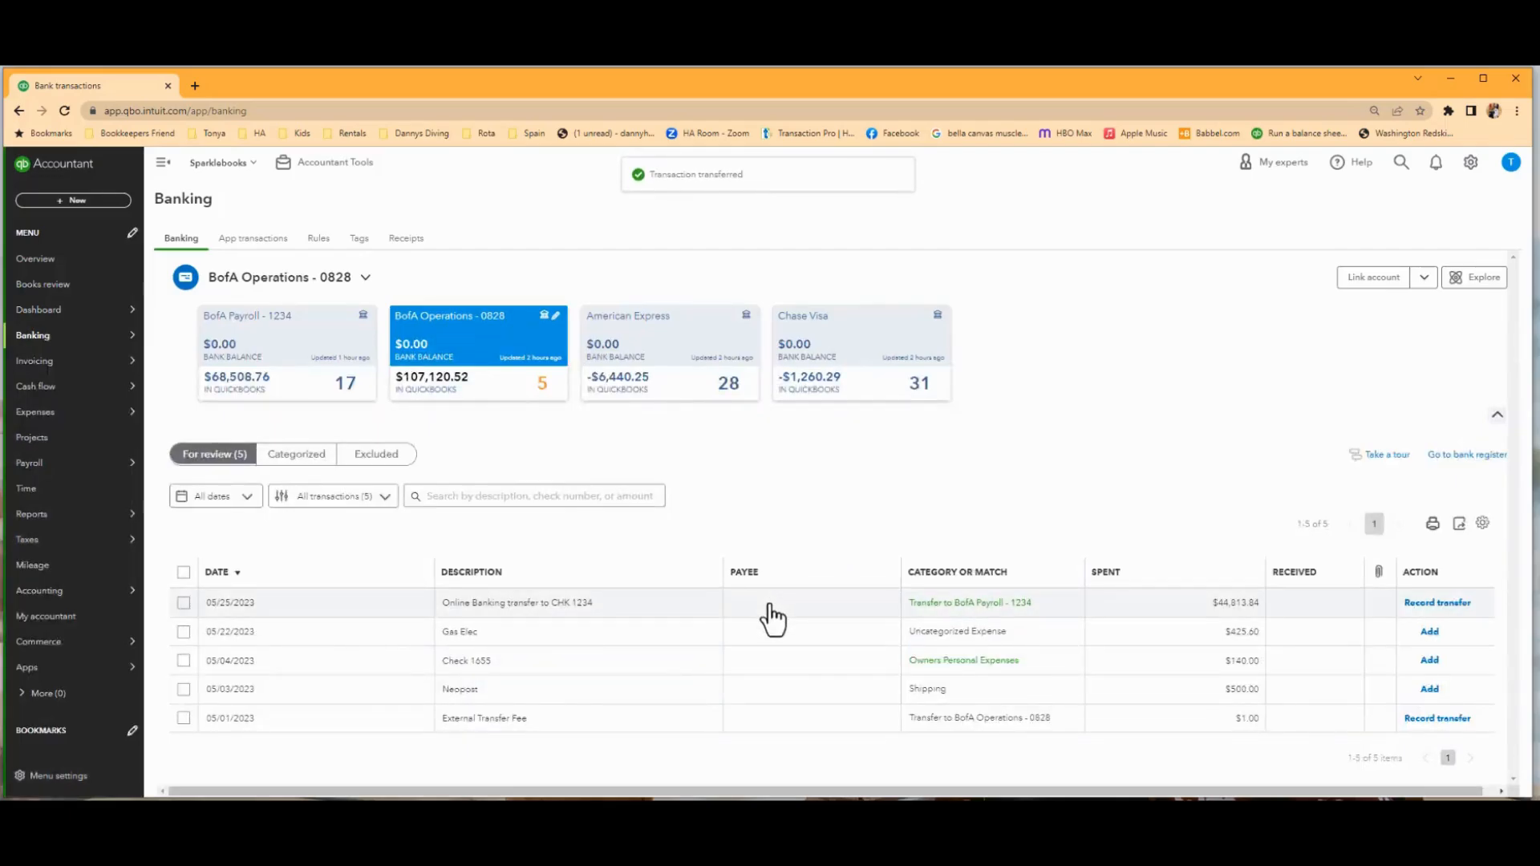
click(773, 618)
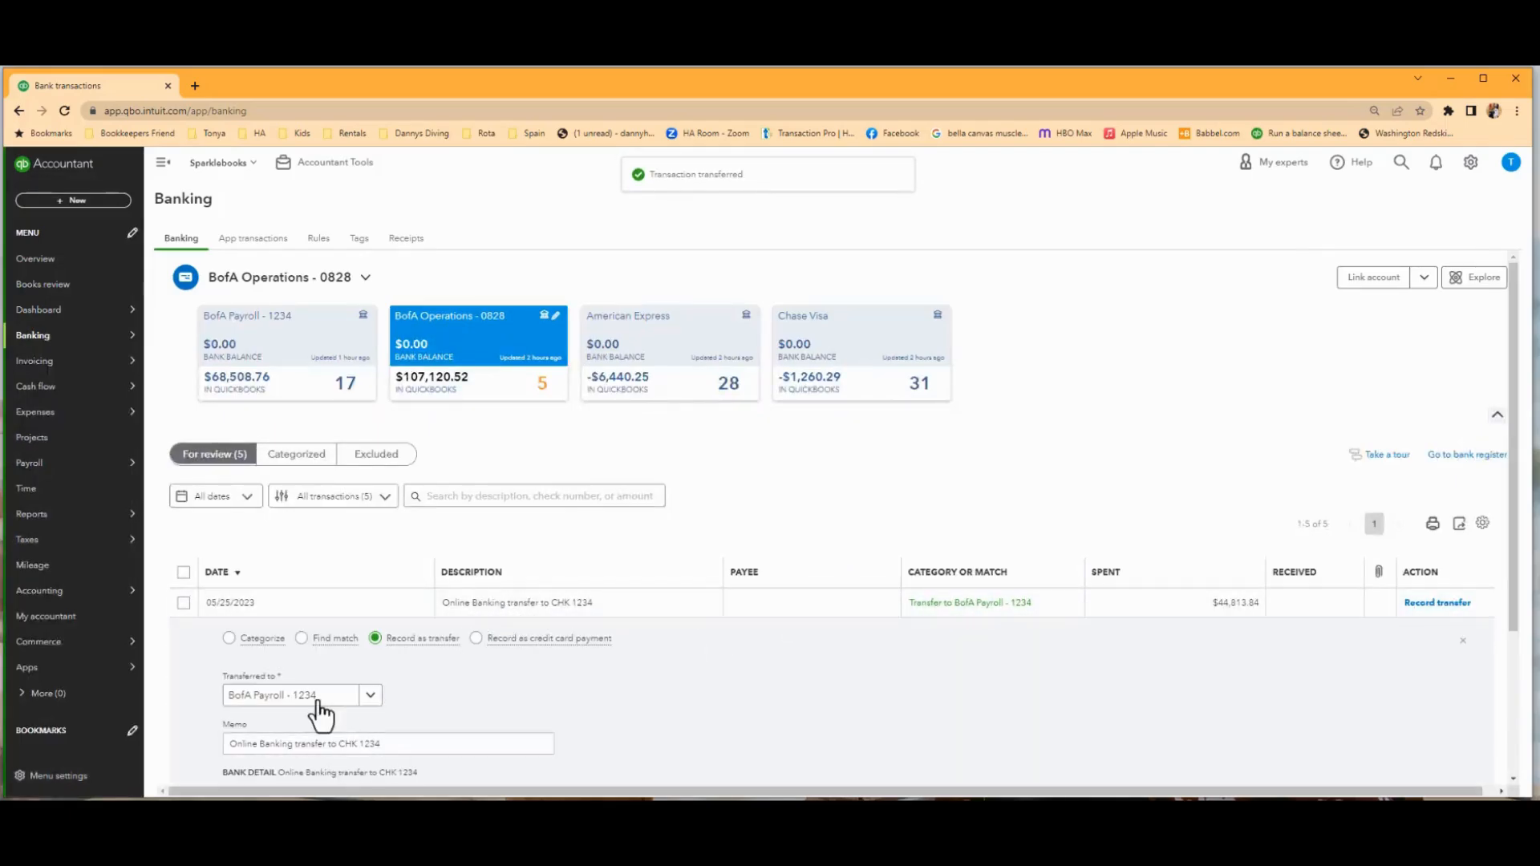
click(1417, 603)
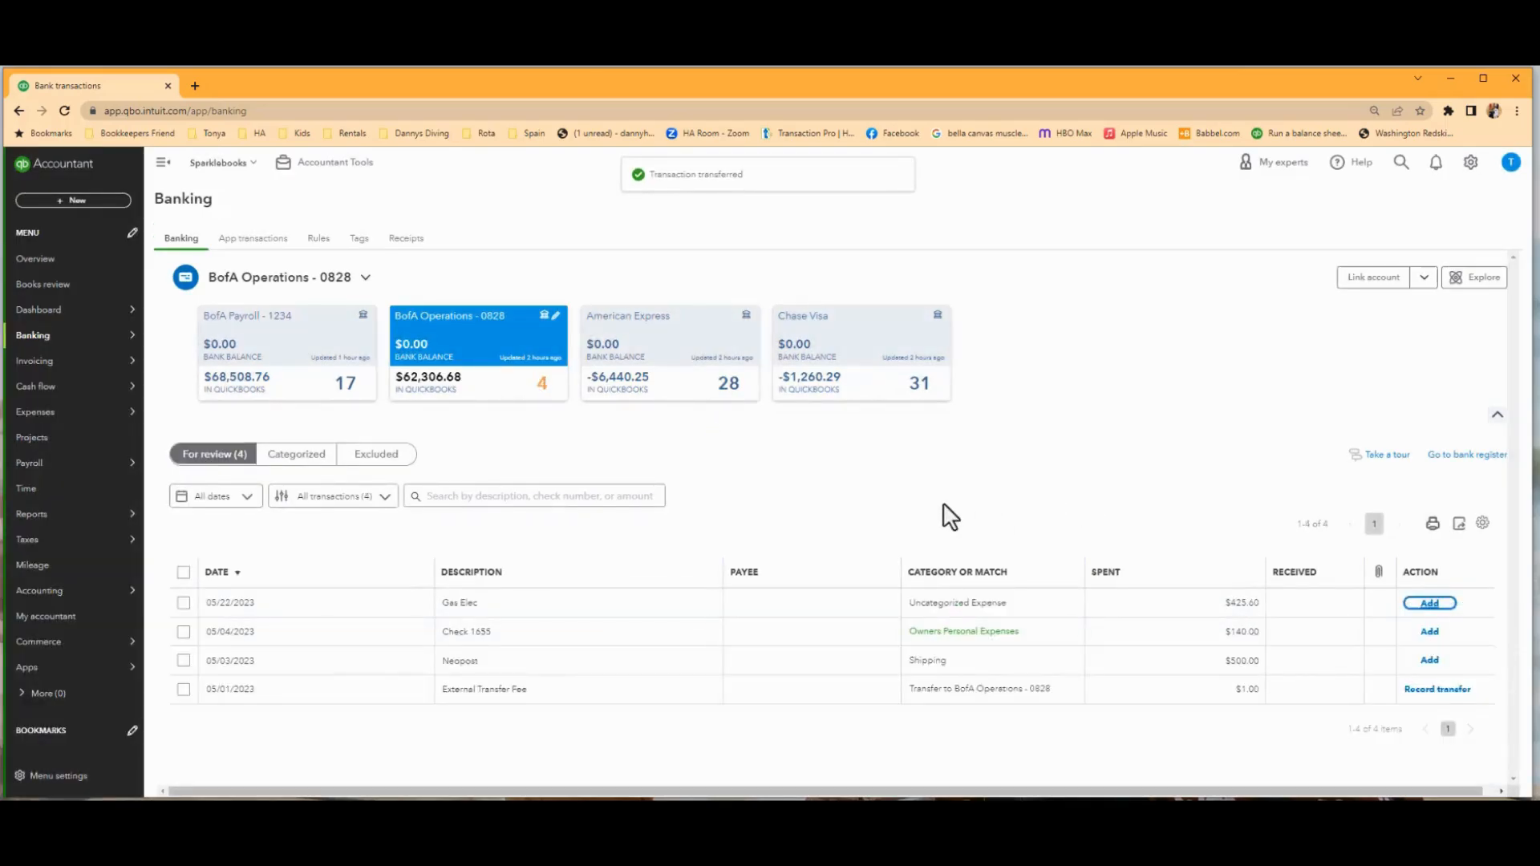
Set the category of the 05/22/2023 Gas Elec transaction to Utilities.
click(575, 612)
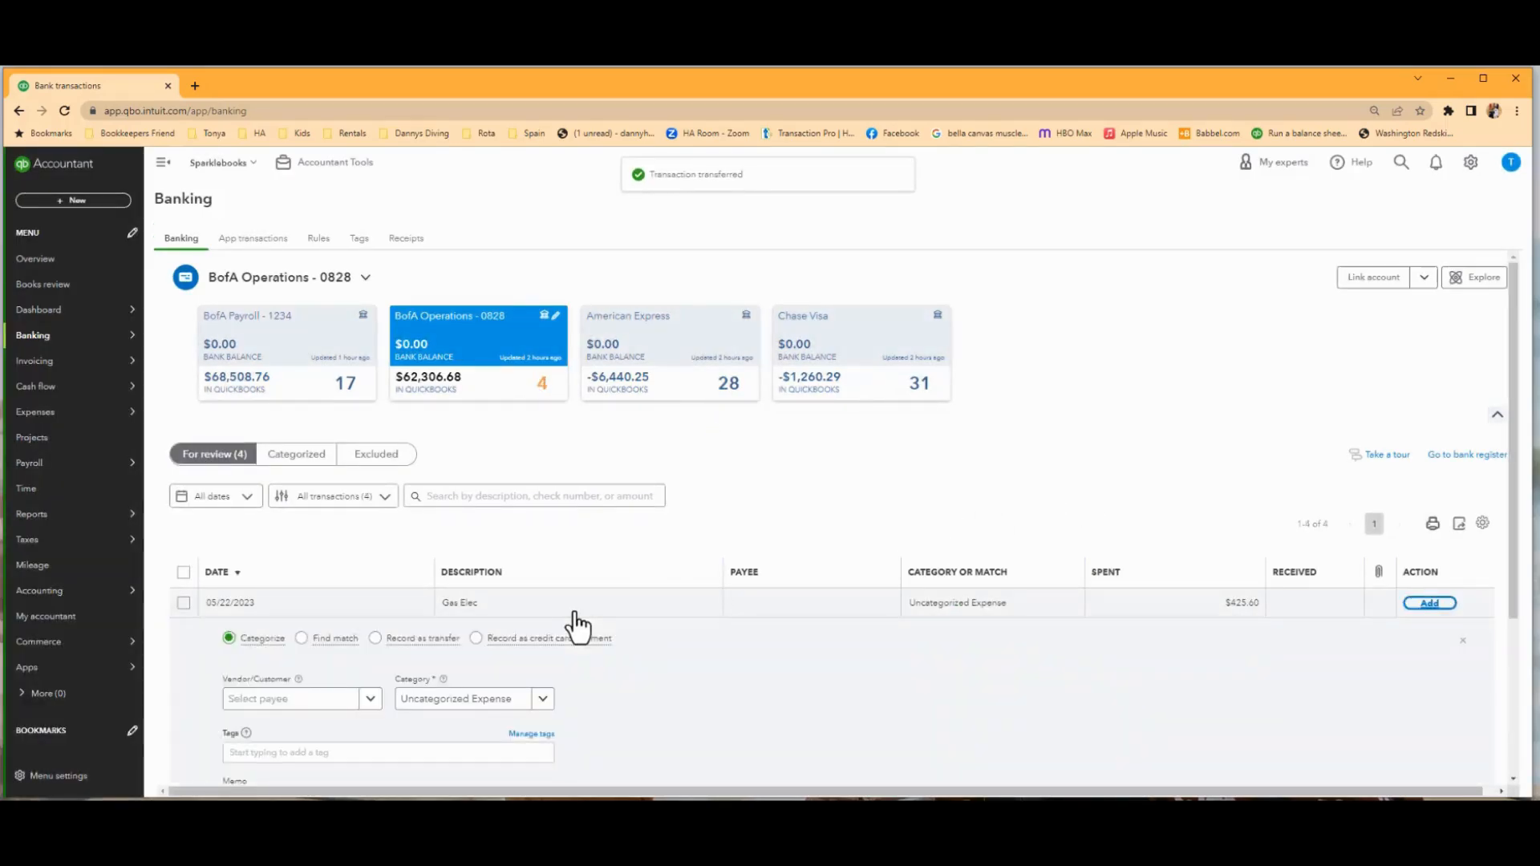
click(517, 704)
text(uti)
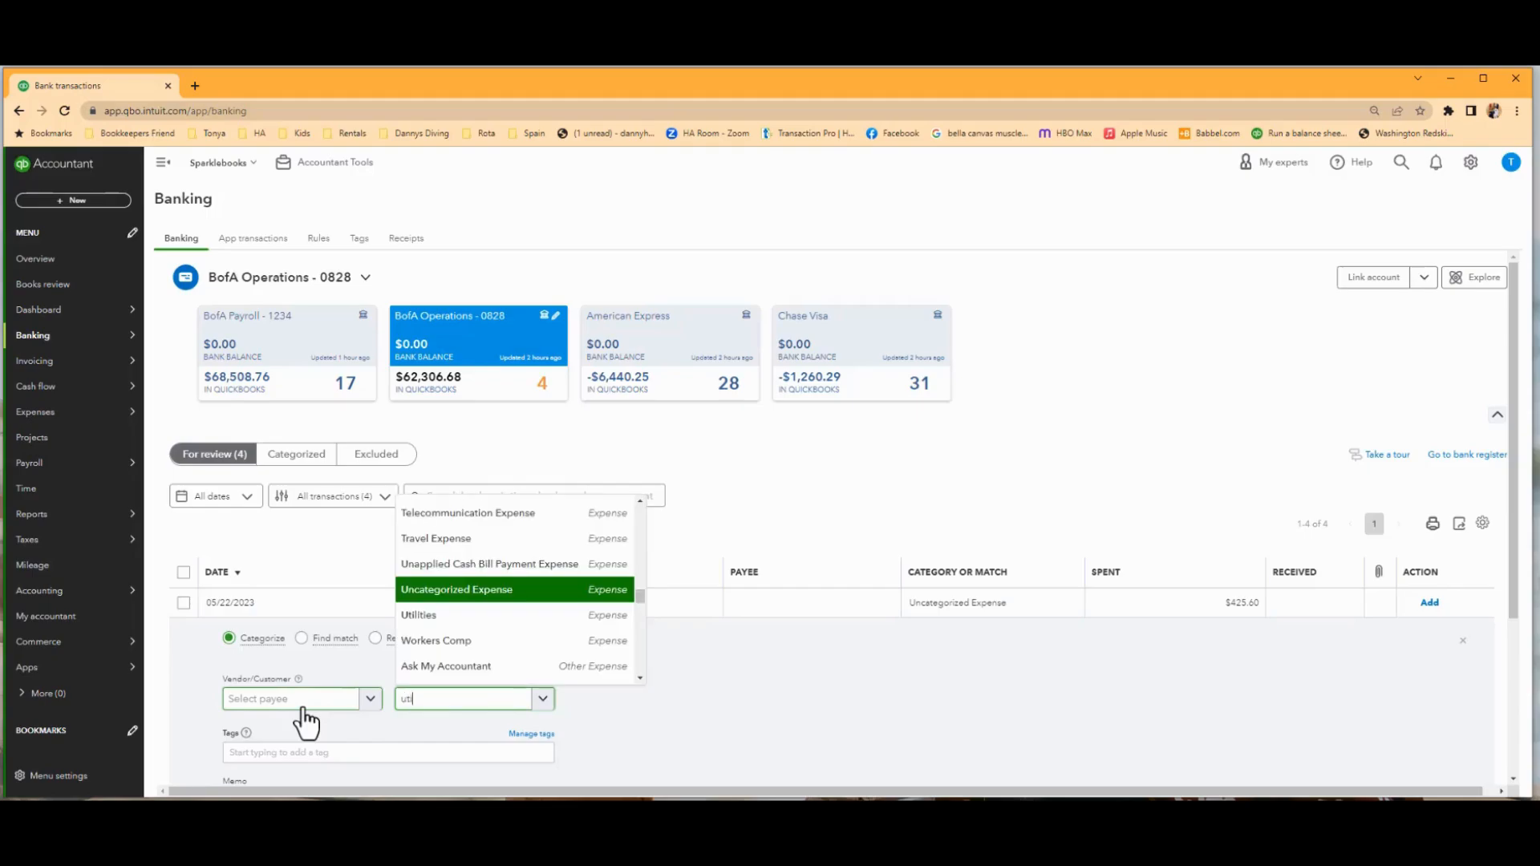
click(420, 543)
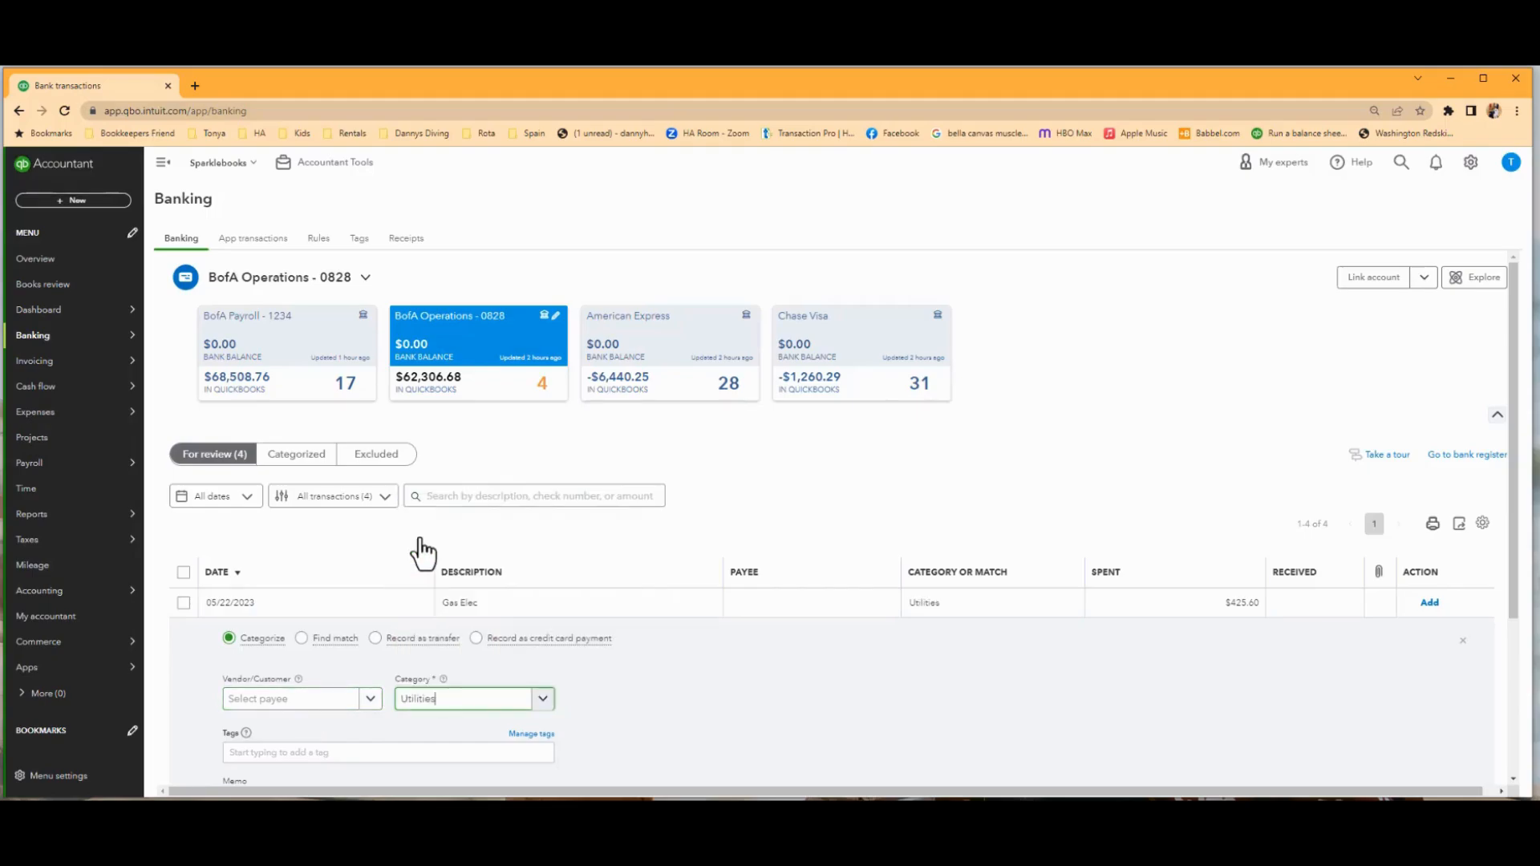
Create the vendor Gas Company as payee of the Gas Elec transaction and add the transaction.
click(280, 705)
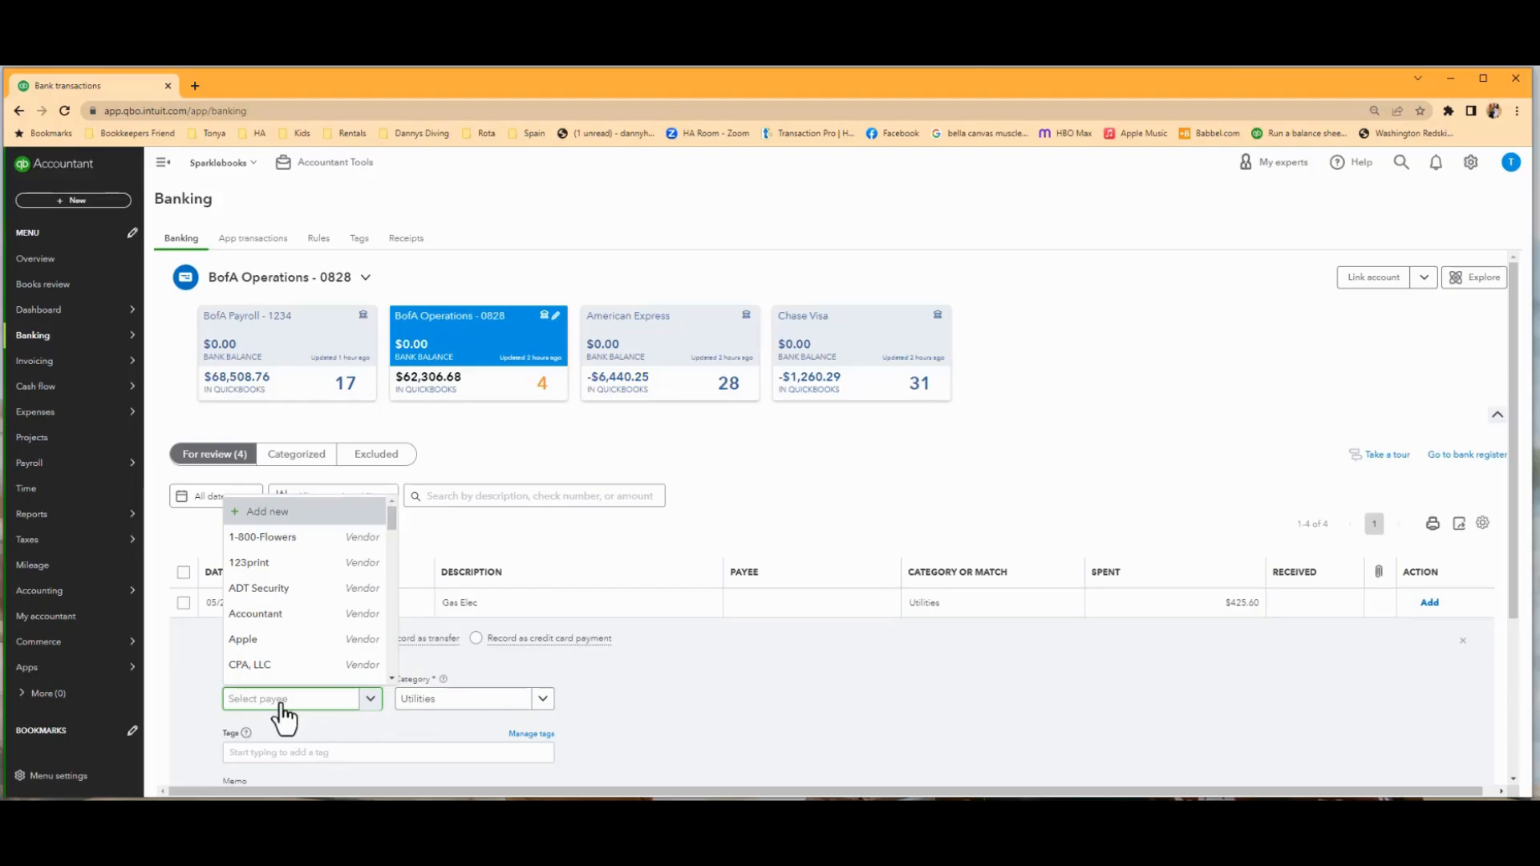
text(Gas)
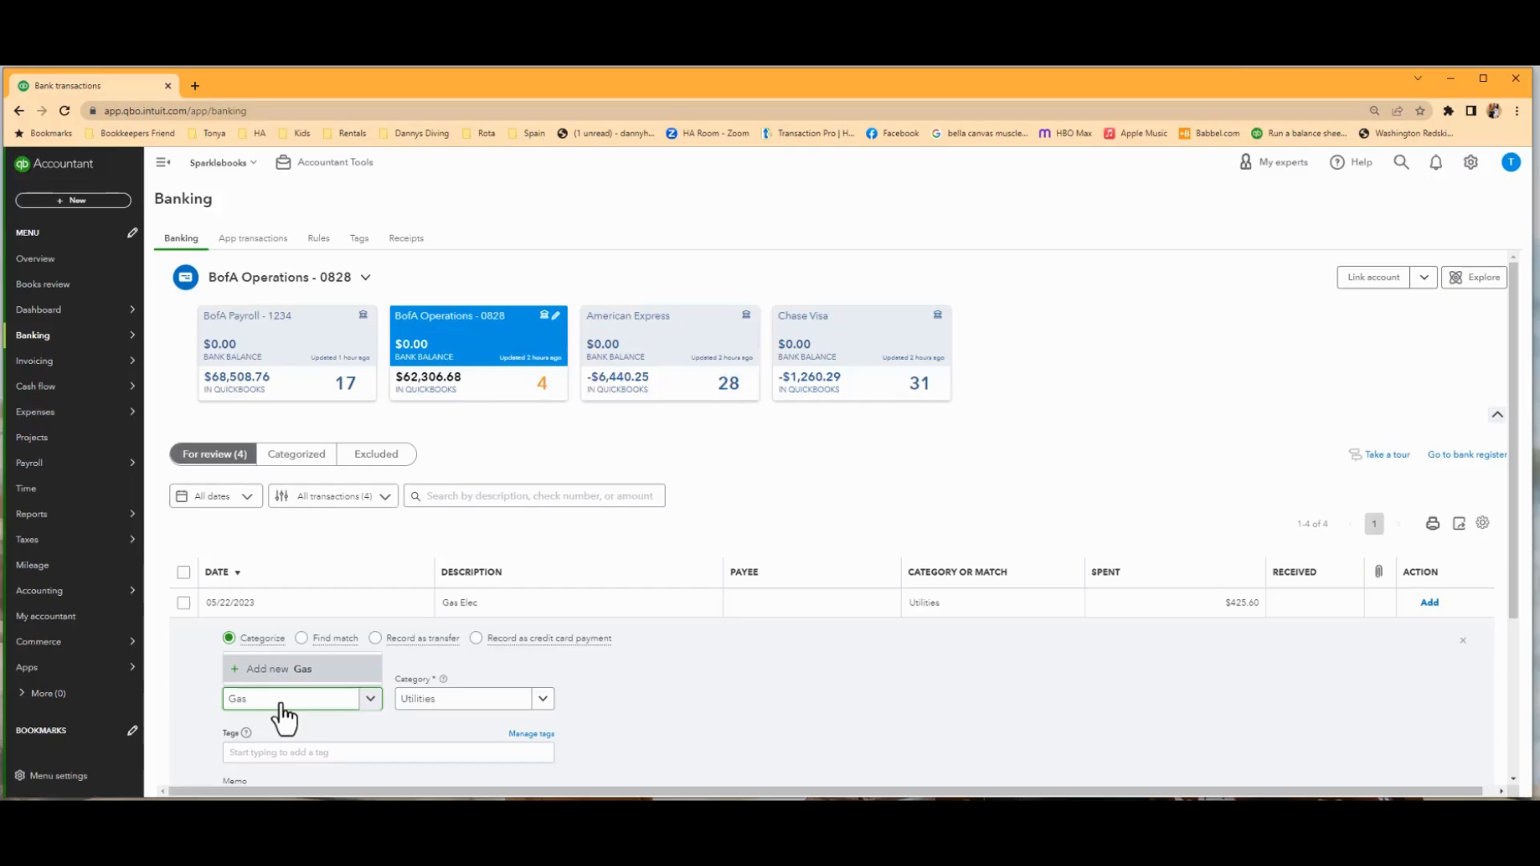
text( Company)
click(318, 669)
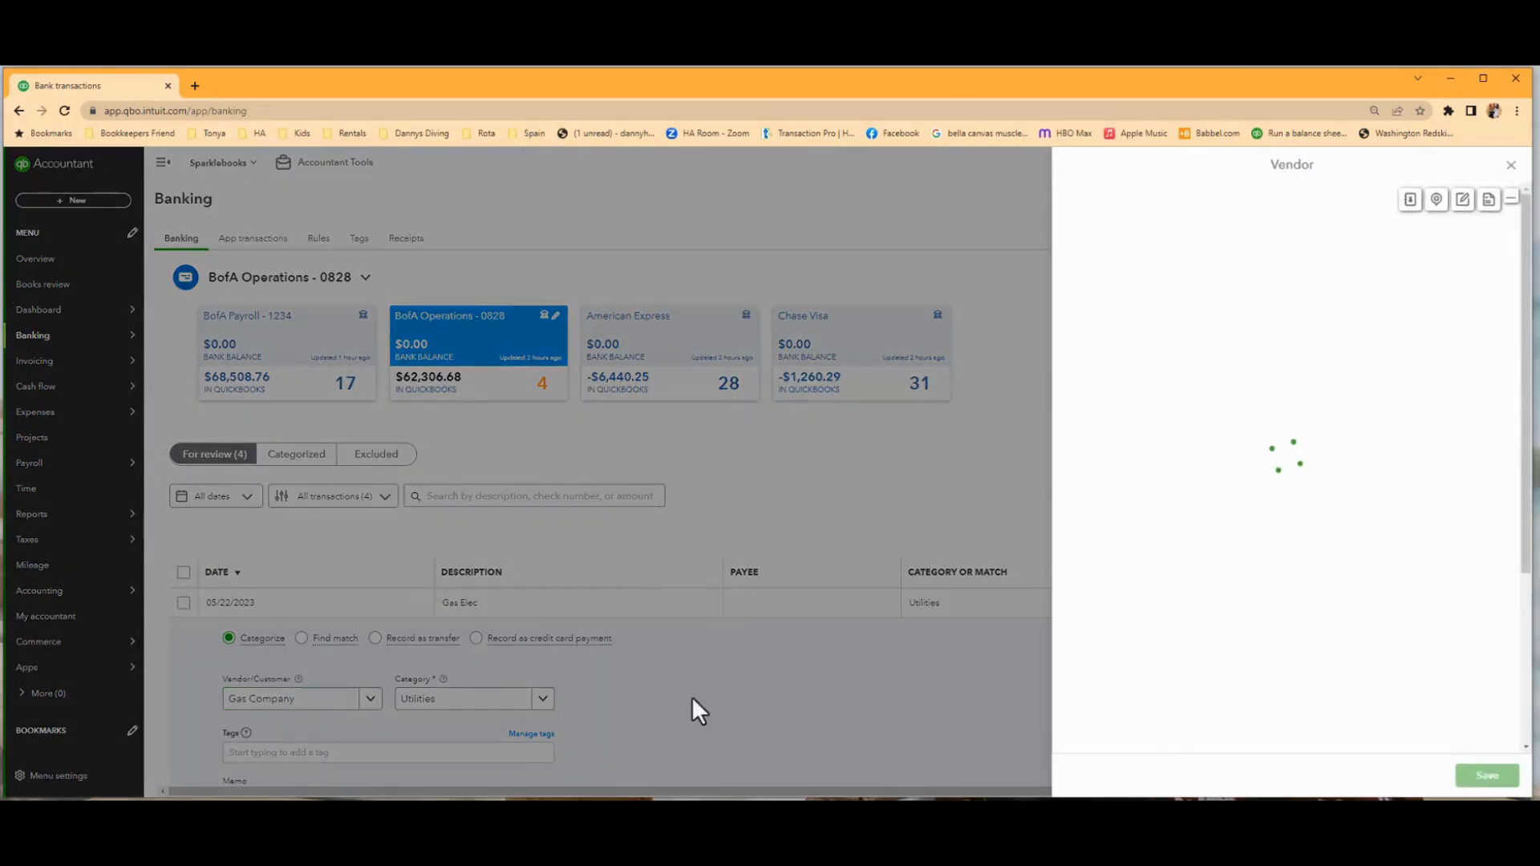
click(1483, 777)
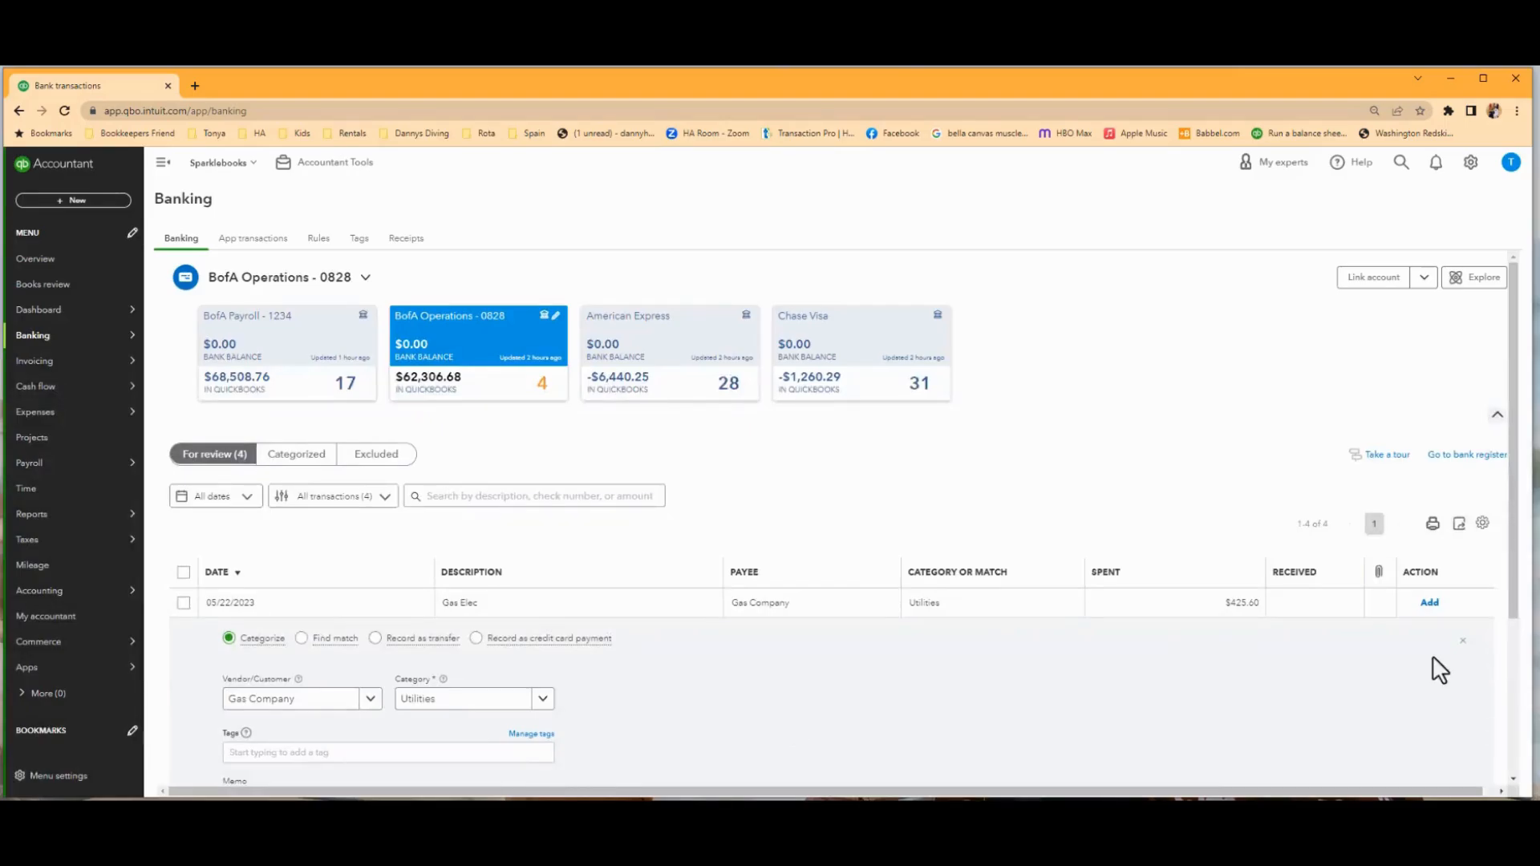
click(1430, 603)
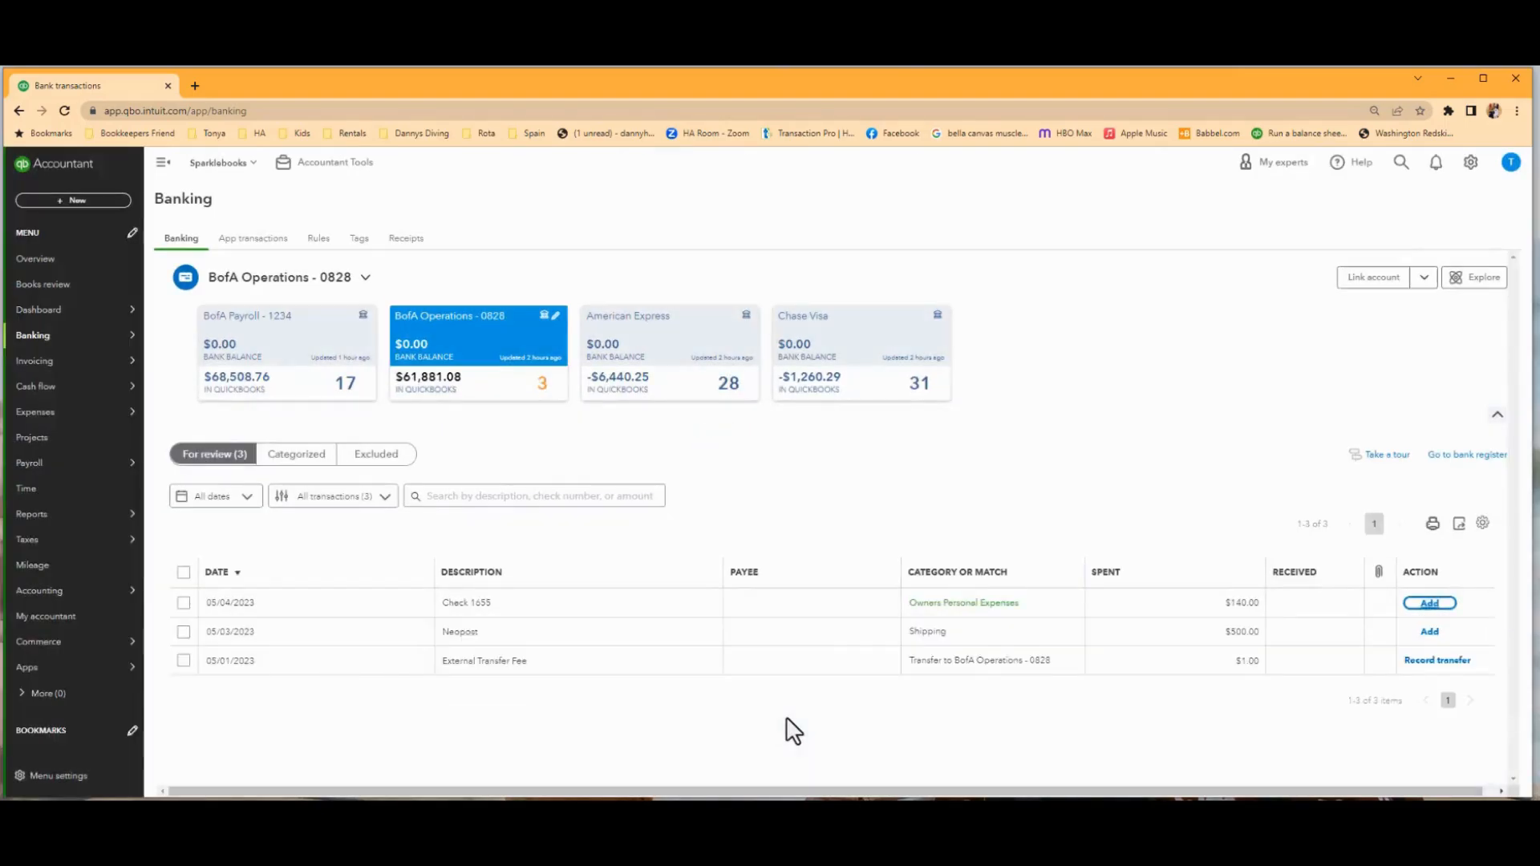
Create the vendor Neopost as payee of the 05/03/2023 Neopost transaction and add the transaction under Shipping.
click(646, 646)
click(298, 590)
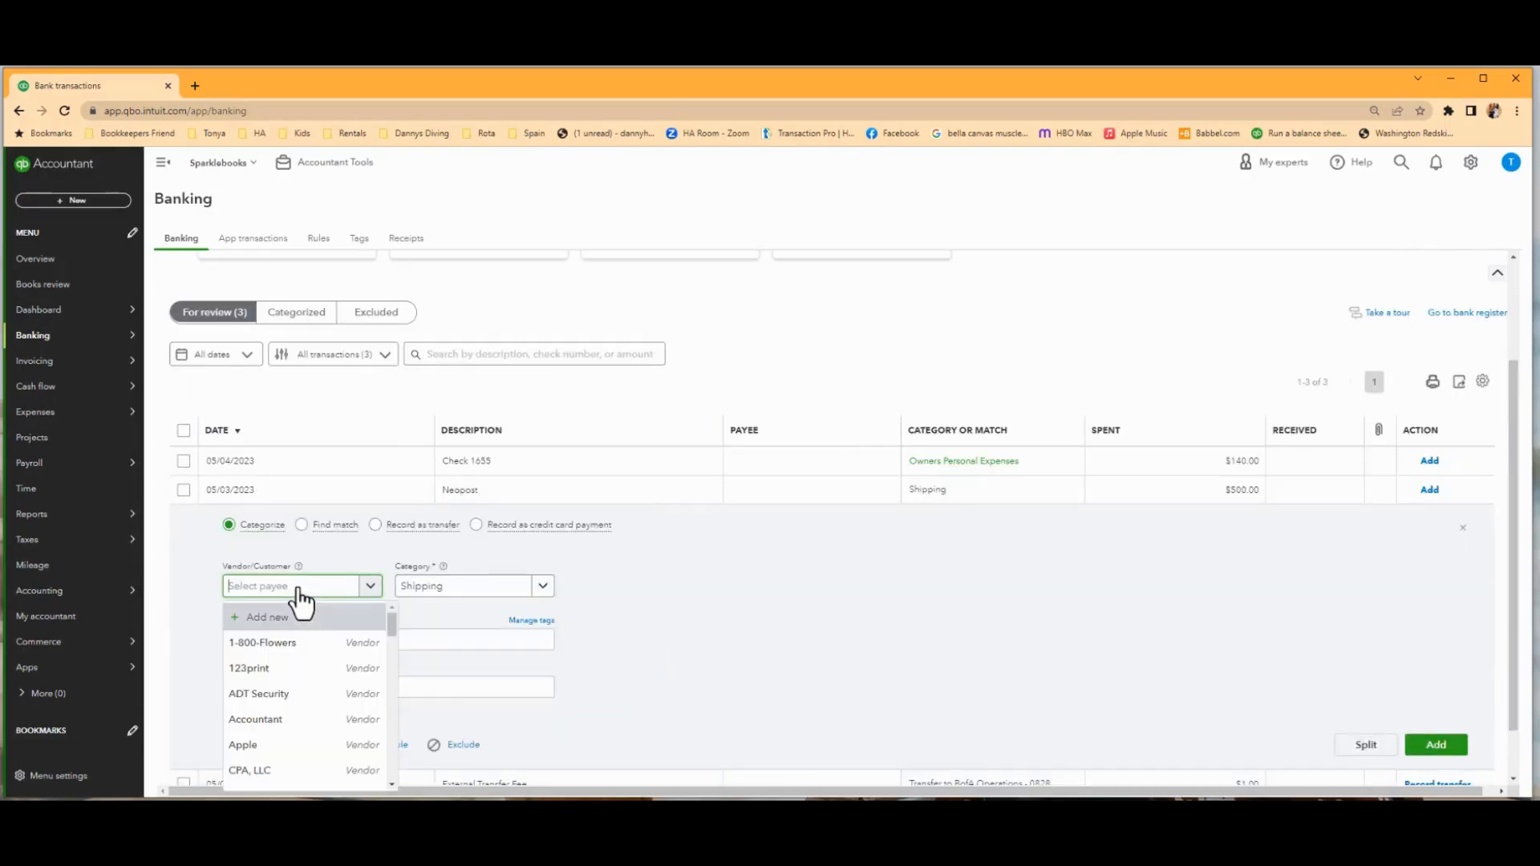
text(ne)
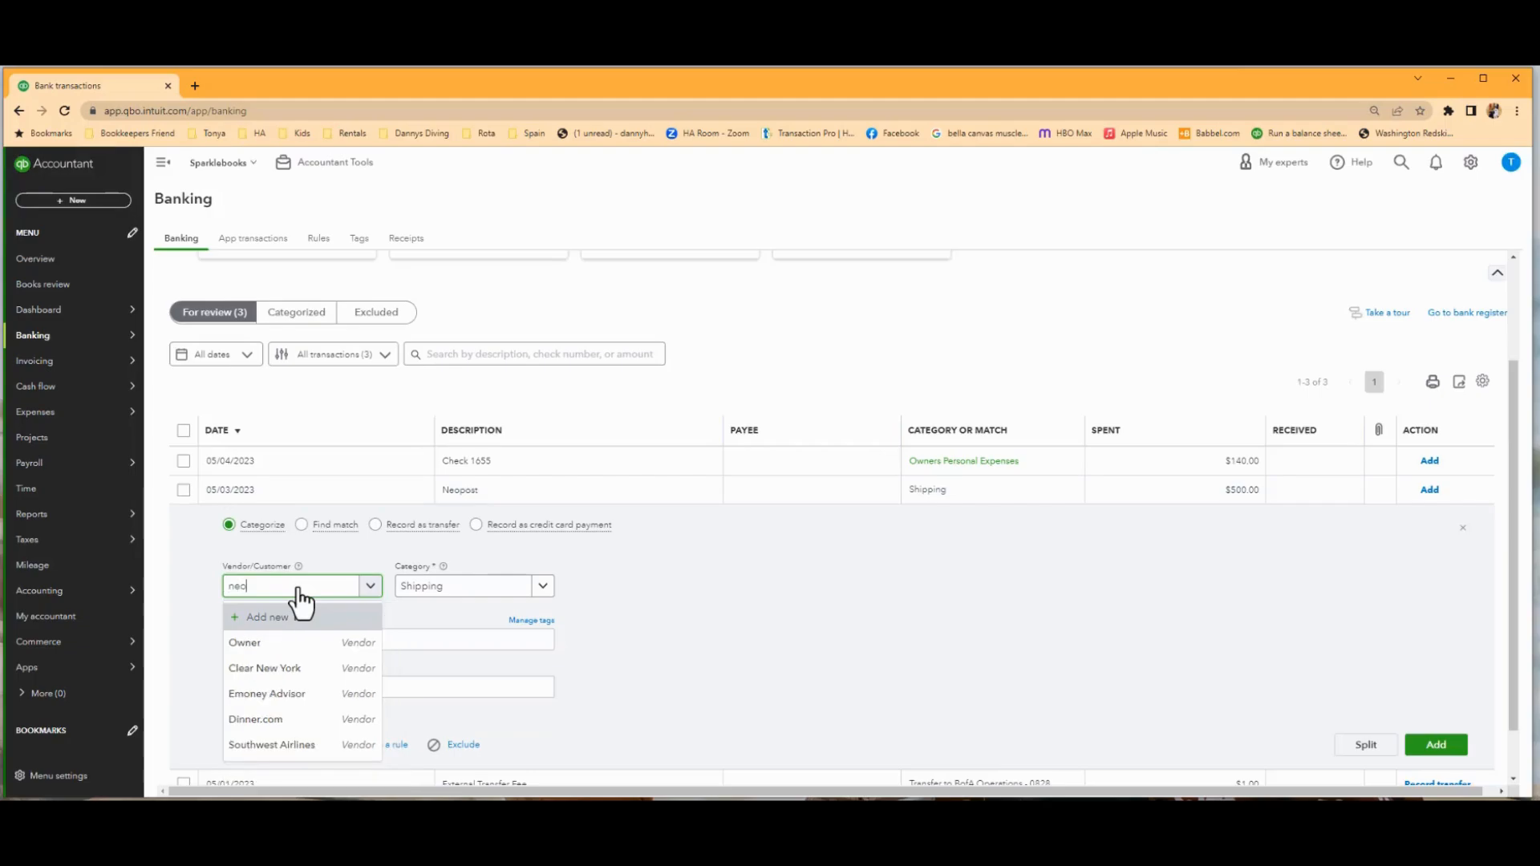
text(o)
key(BackSpace)
key(BackSpace)
key(BackSpace)
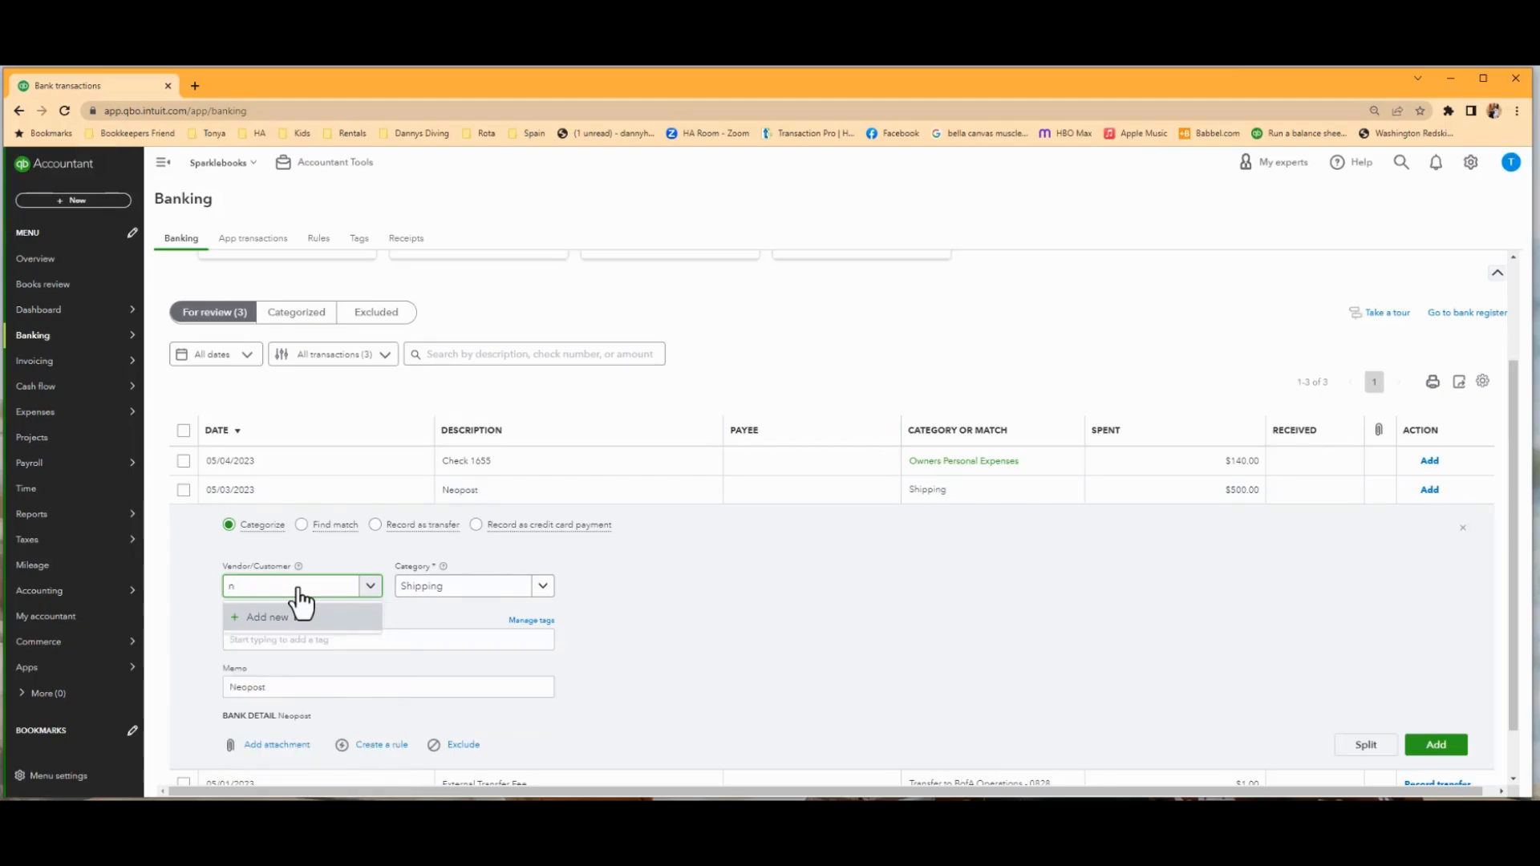
text(Neopost)
click(309, 619)
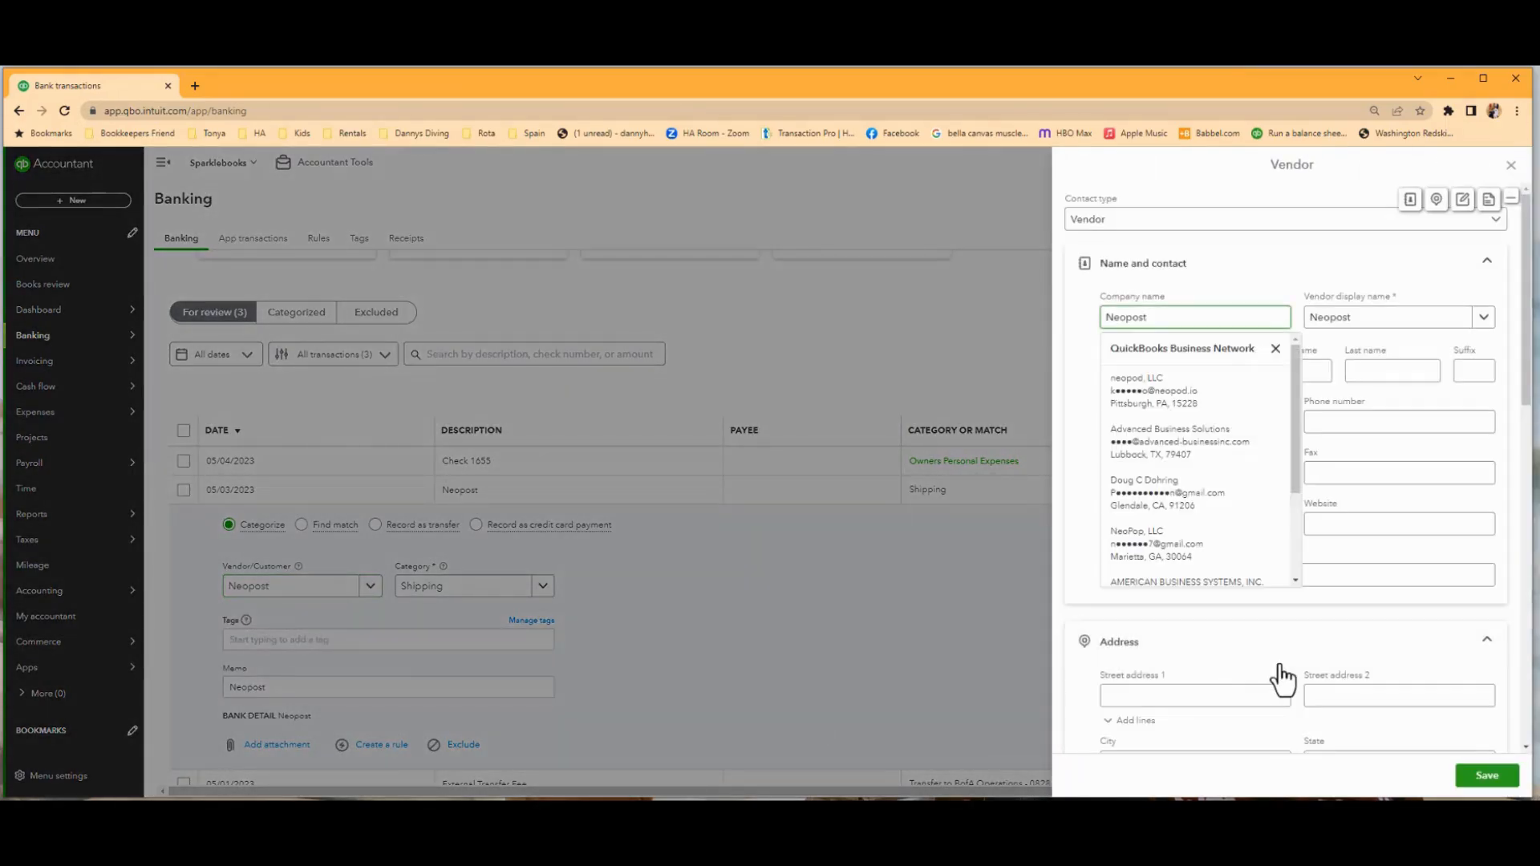
click(1487, 776)
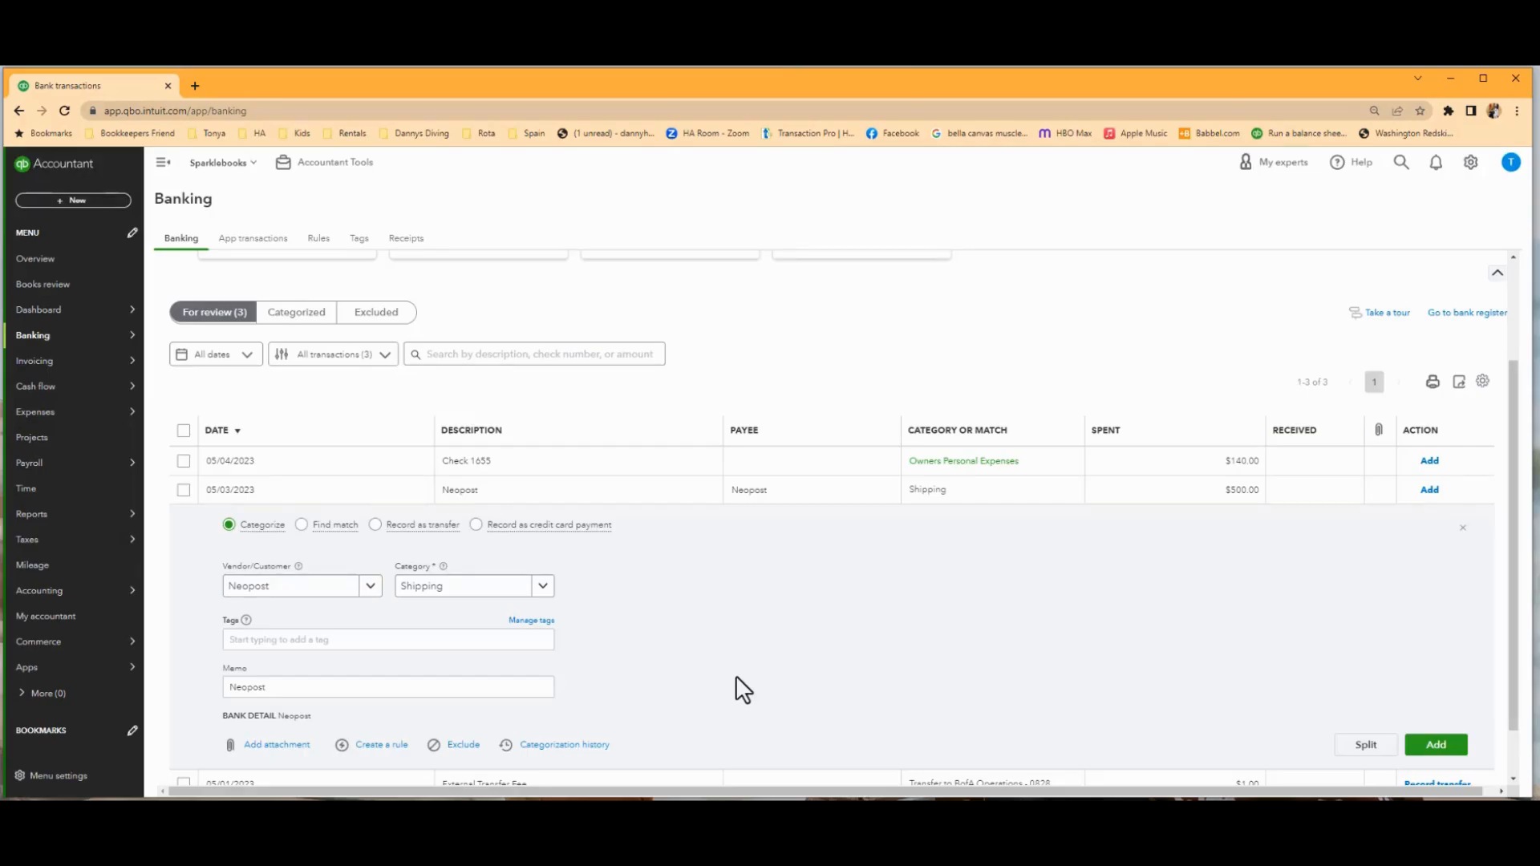
click(1436, 745)
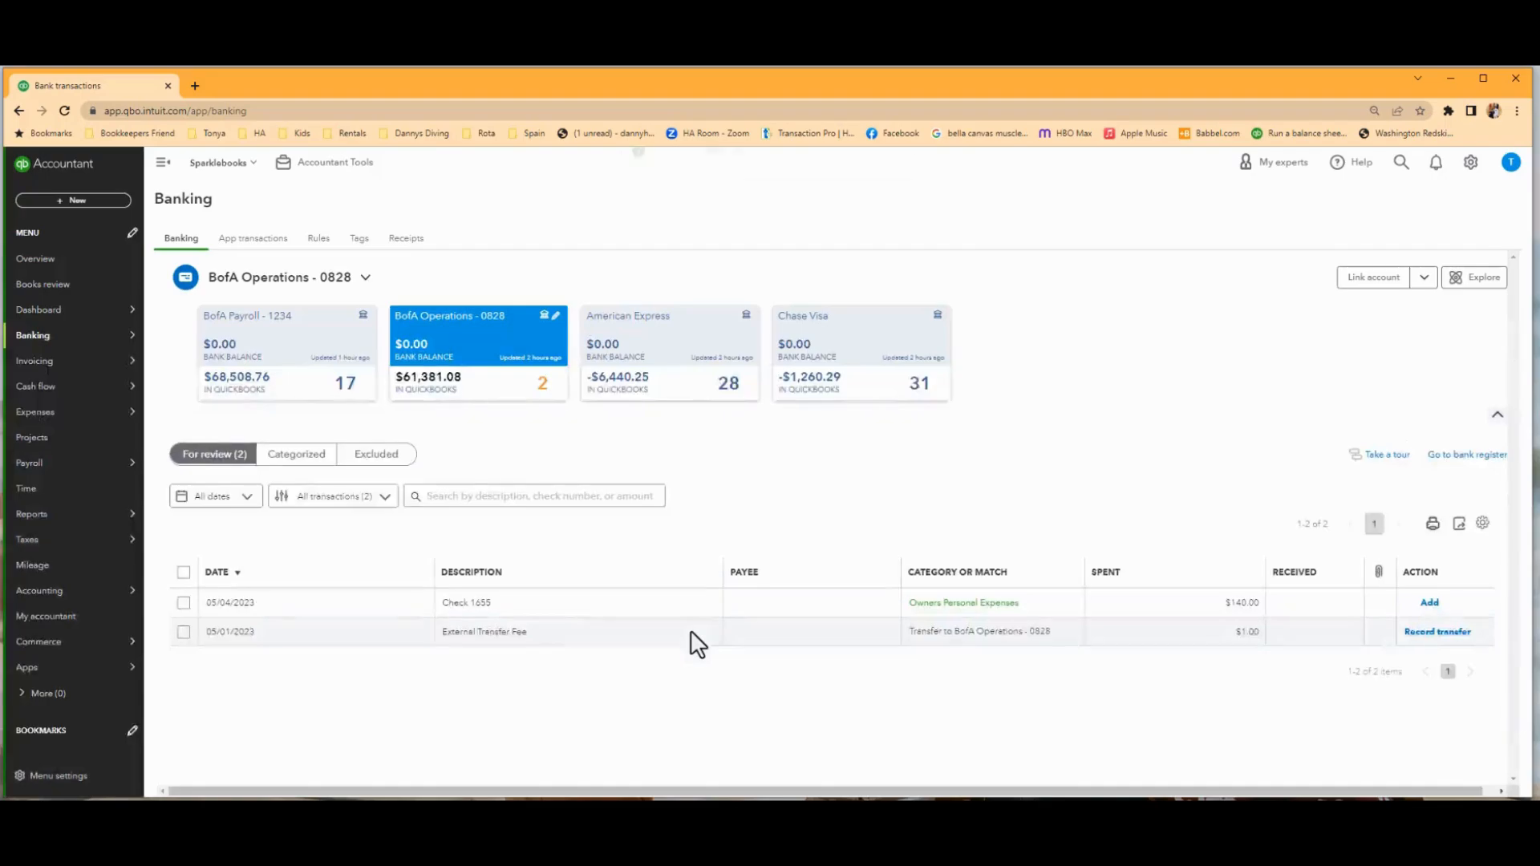
Change the 05/01/2023 External Transfer Fee from a transfer to a Bank Service Charges expense and add it.
click(630, 640)
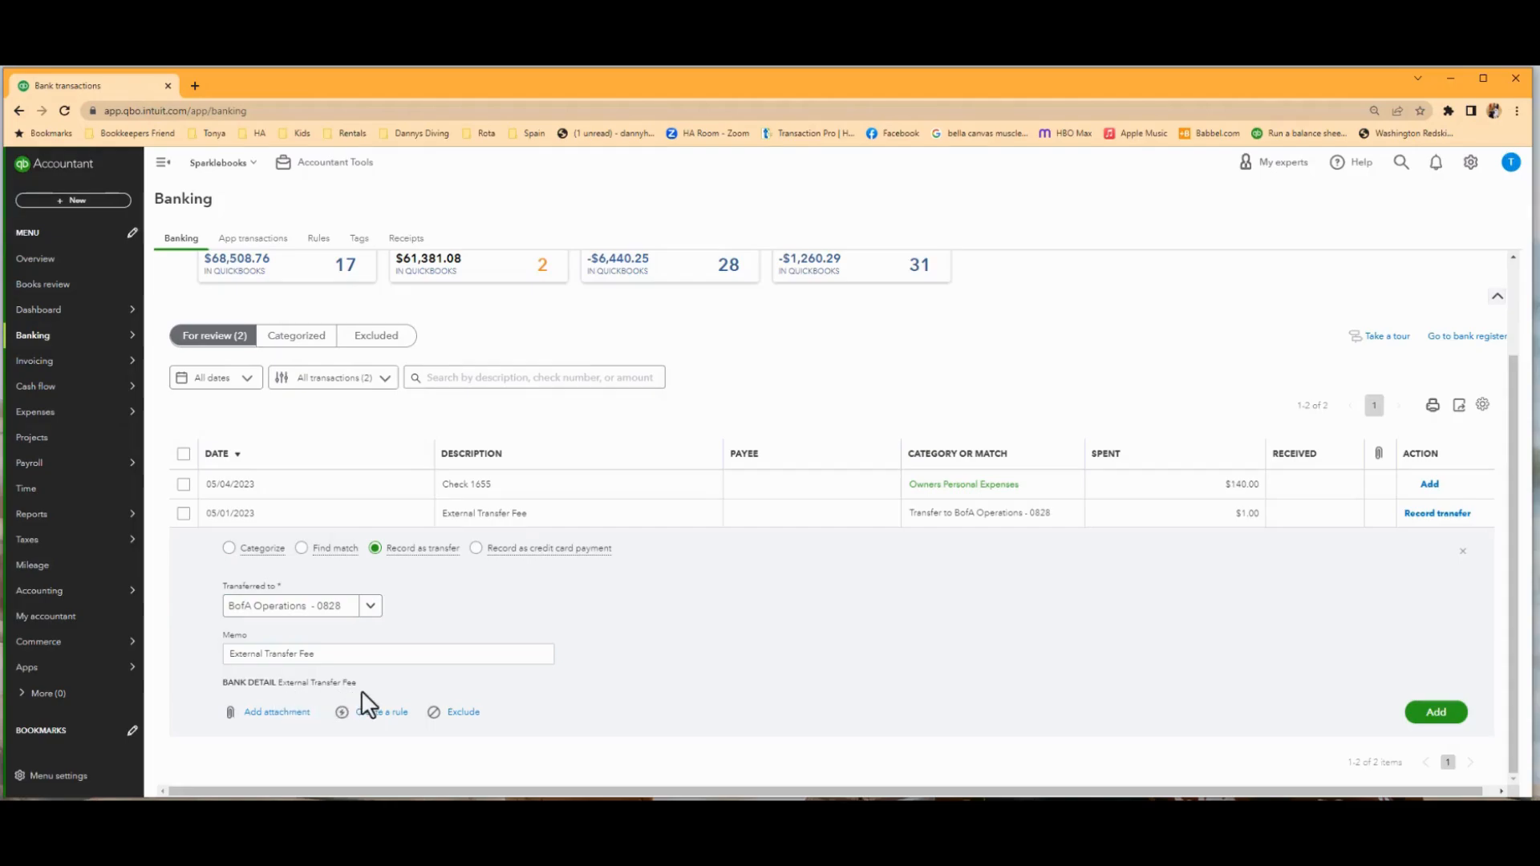
click(228, 552)
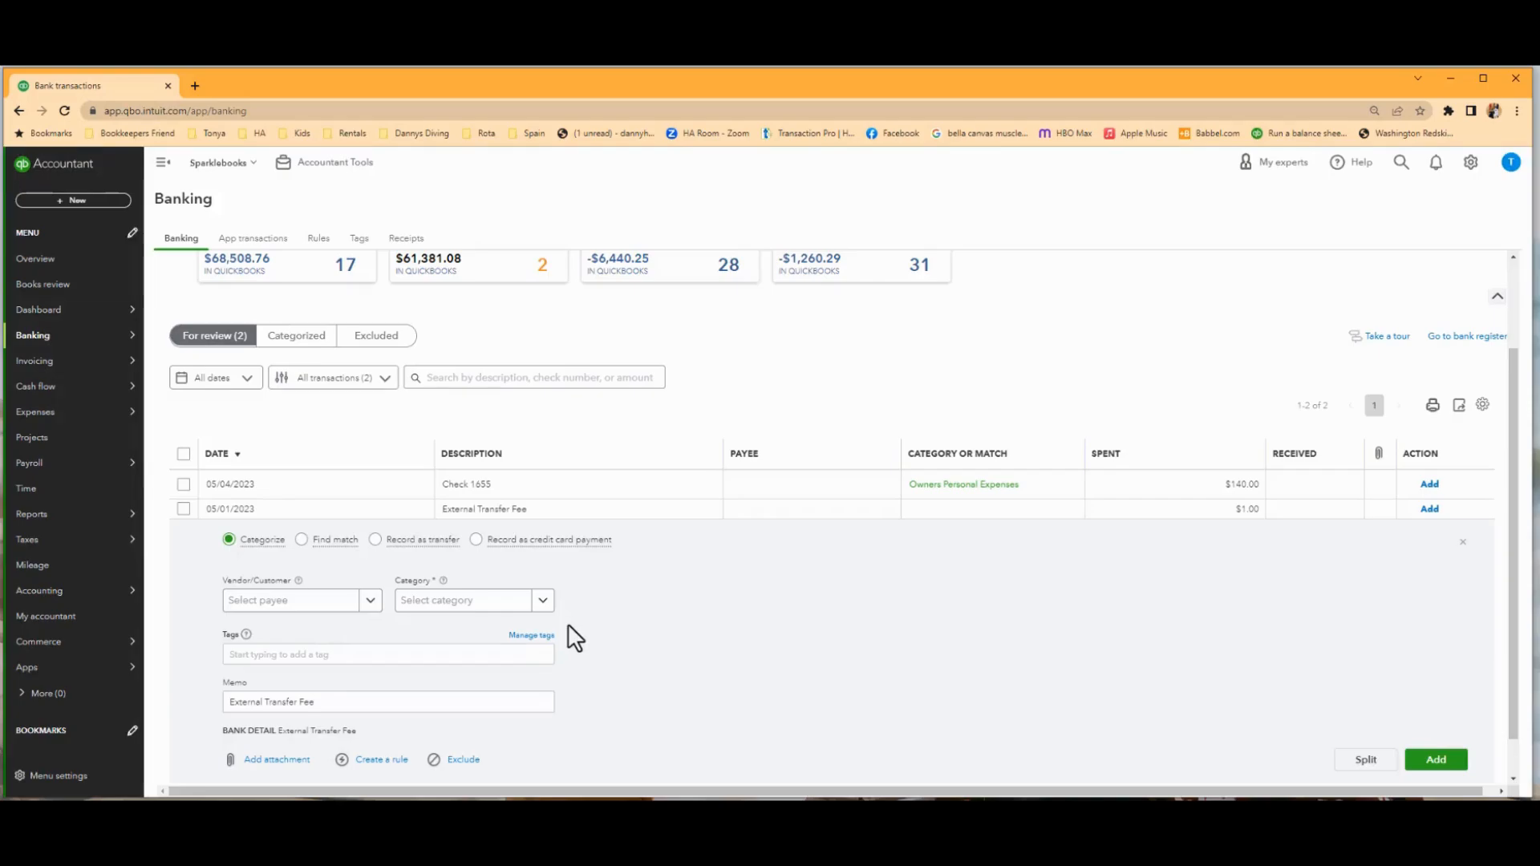
click(459, 603)
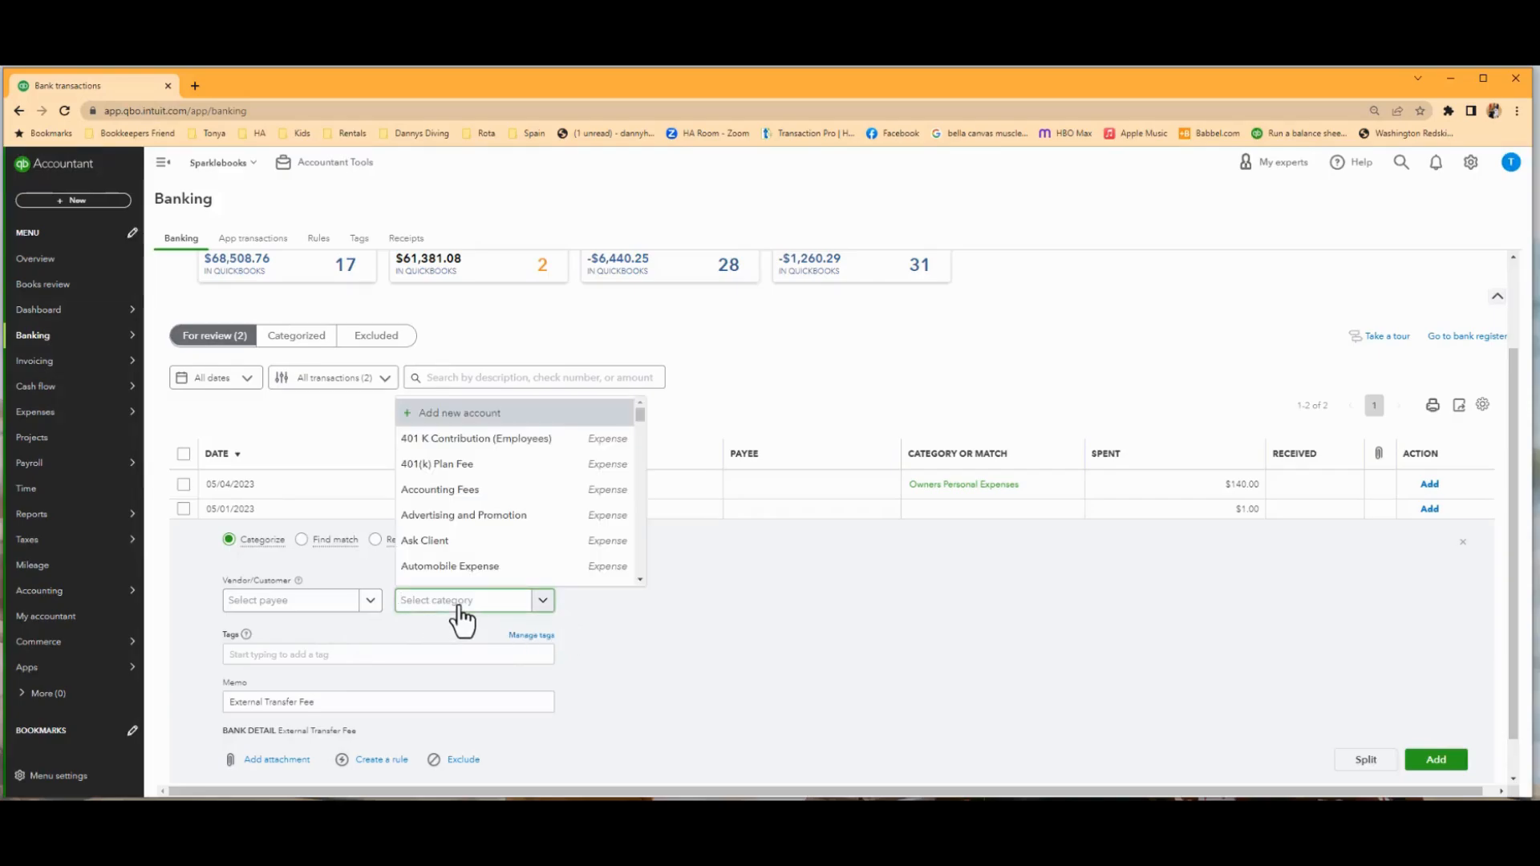
text(Bank)
click(462, 572)
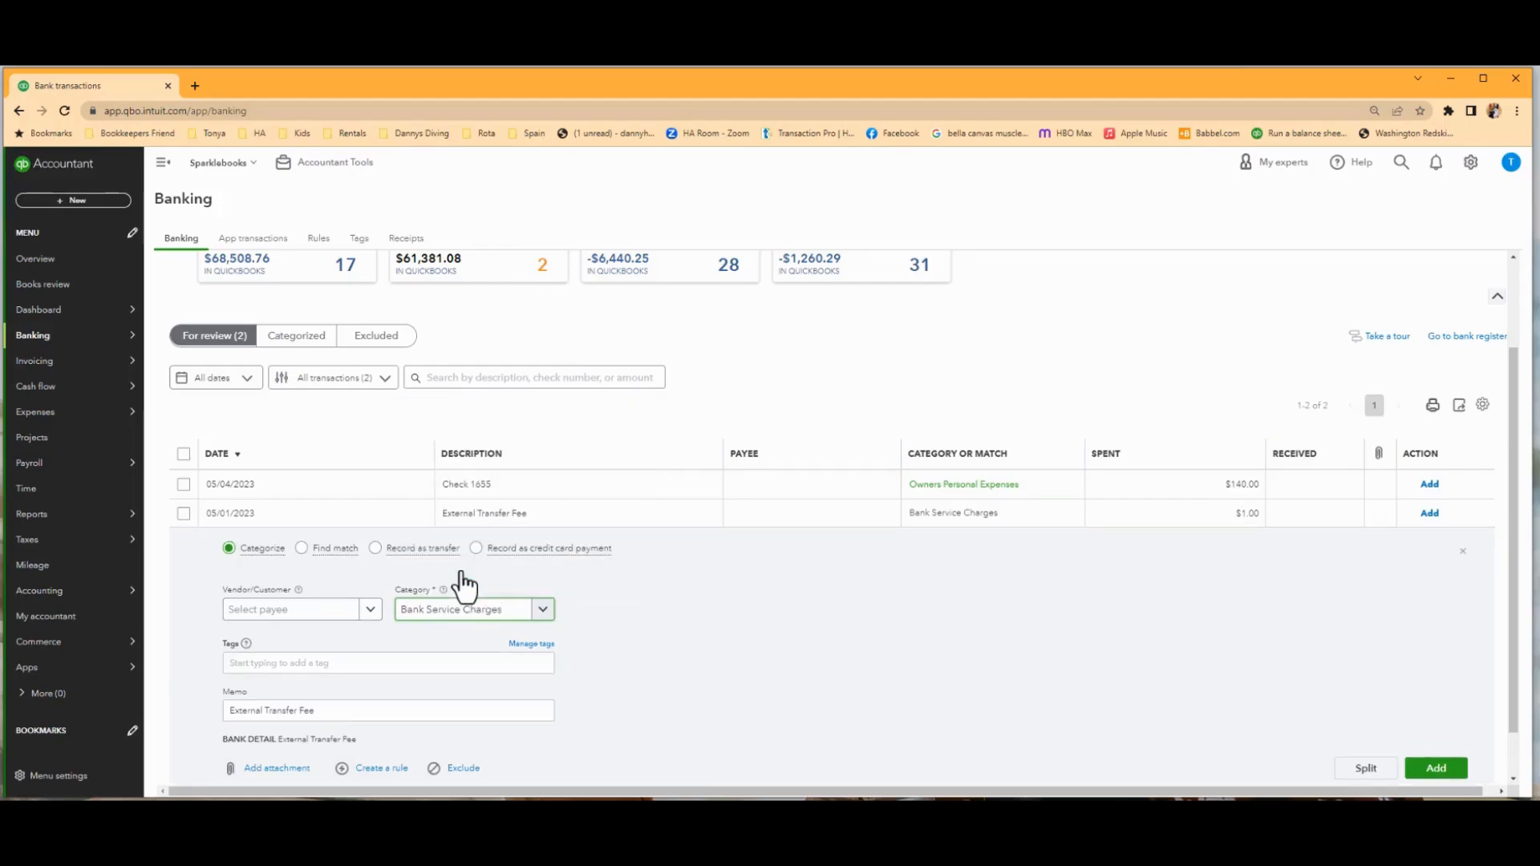
click(1436, 772)
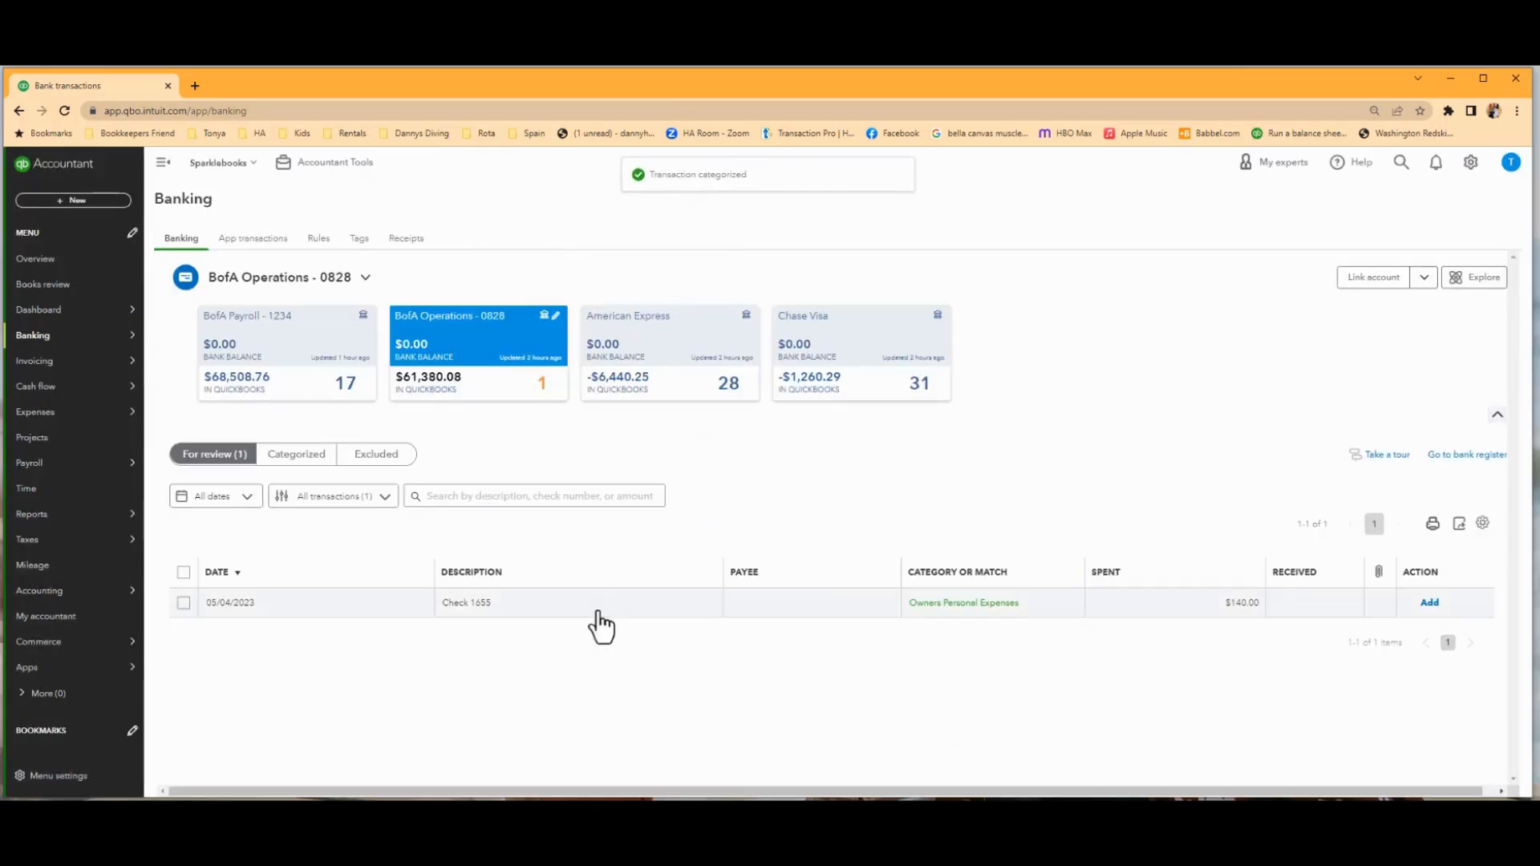
Set the category of the 05/04/2023 Check 1655 transaction to Commission Fees.
click(598, 614)
scroll(660, 676, down, 2)
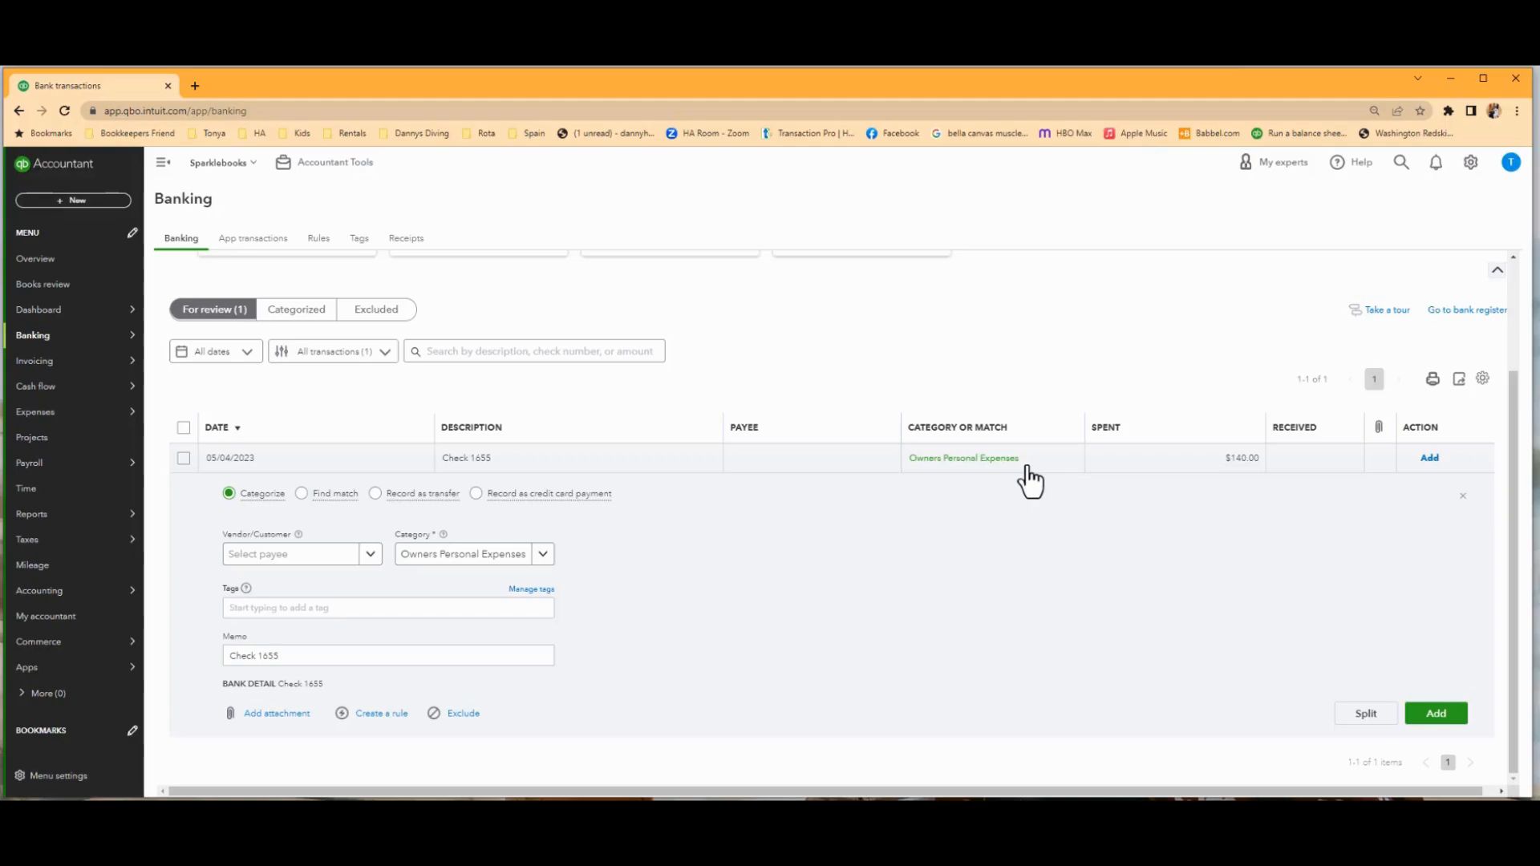
click(407, 559)
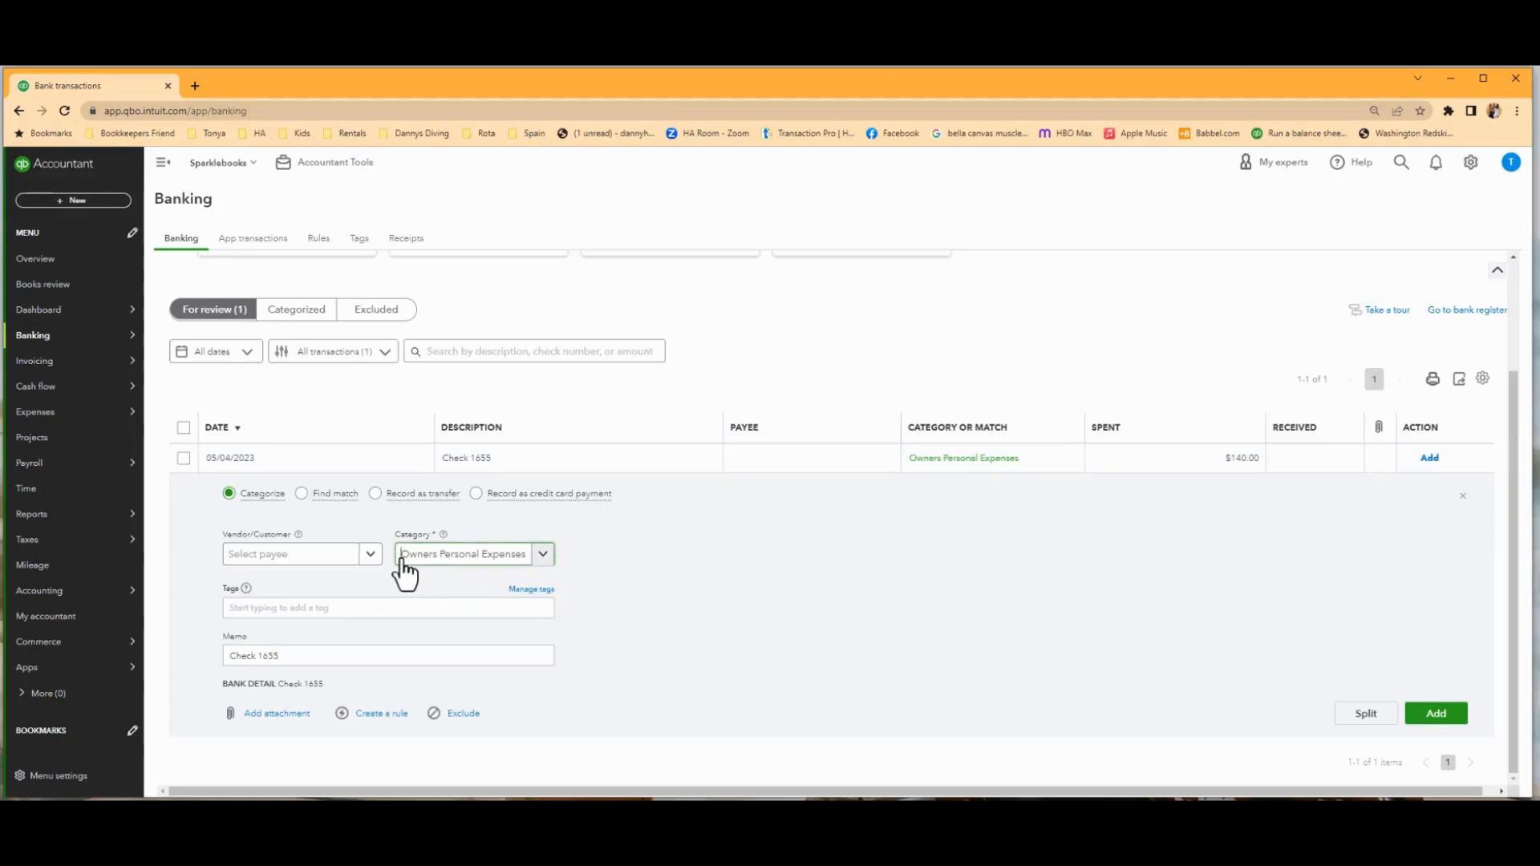
click(538, 562)
text(Comm)
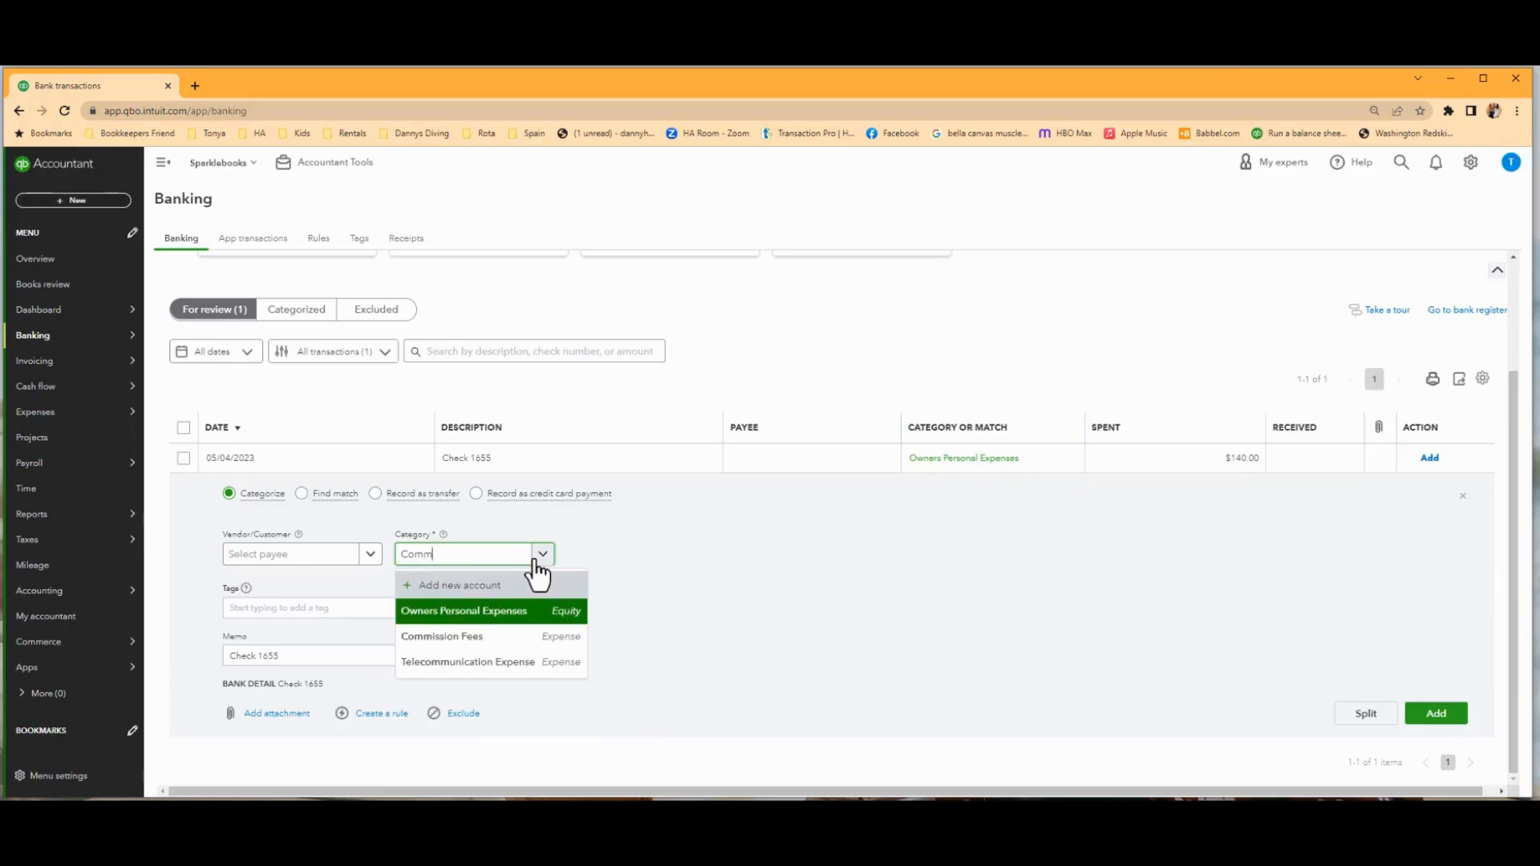
click(469, 637)
Assign Management Company as the payee of Check 1655 and add the transaction.
click(311, 560)
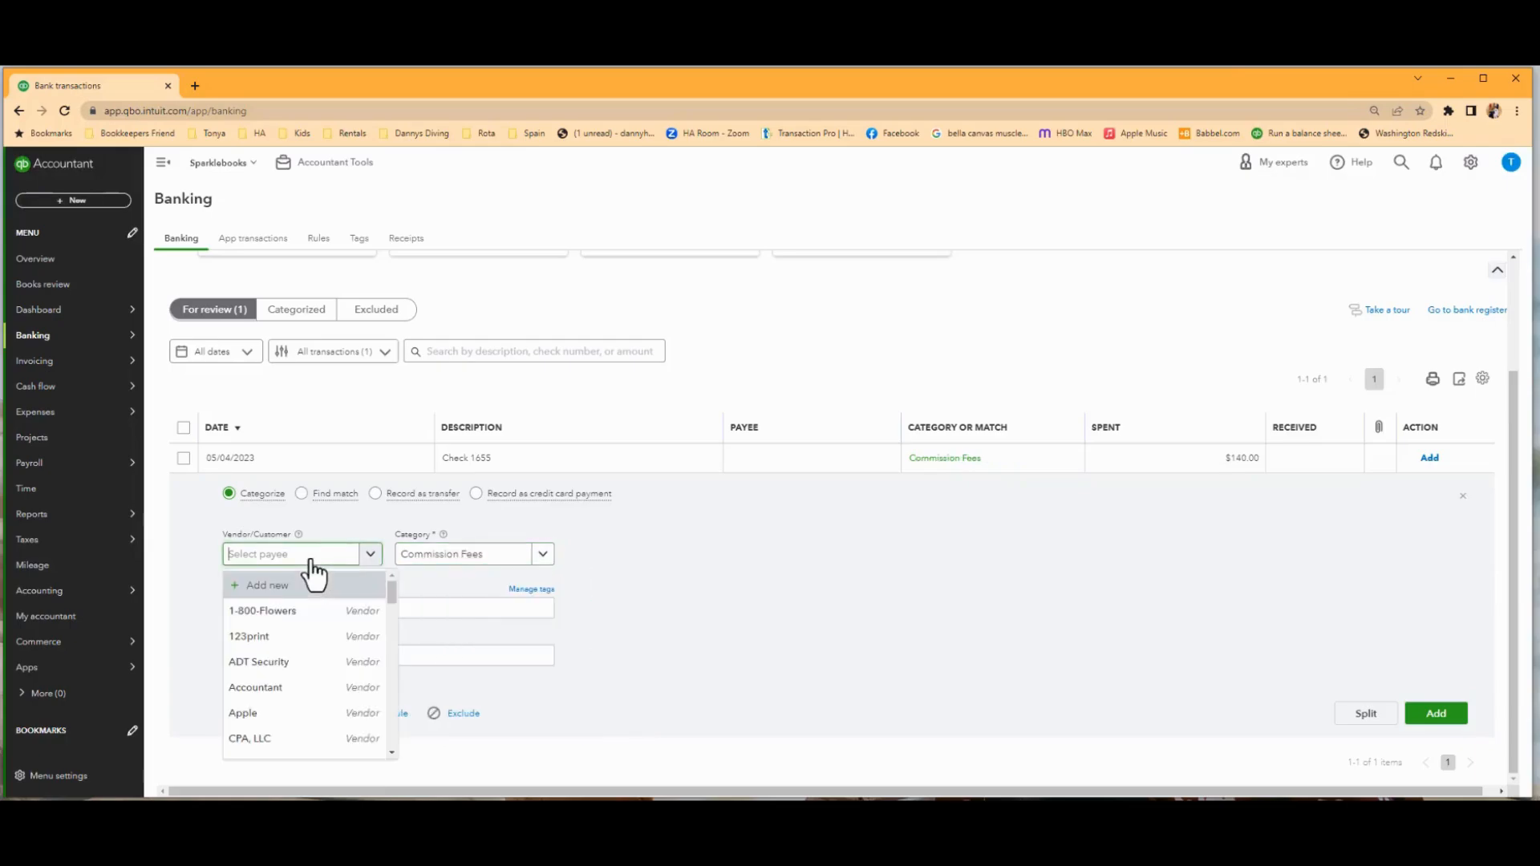
text(mana)
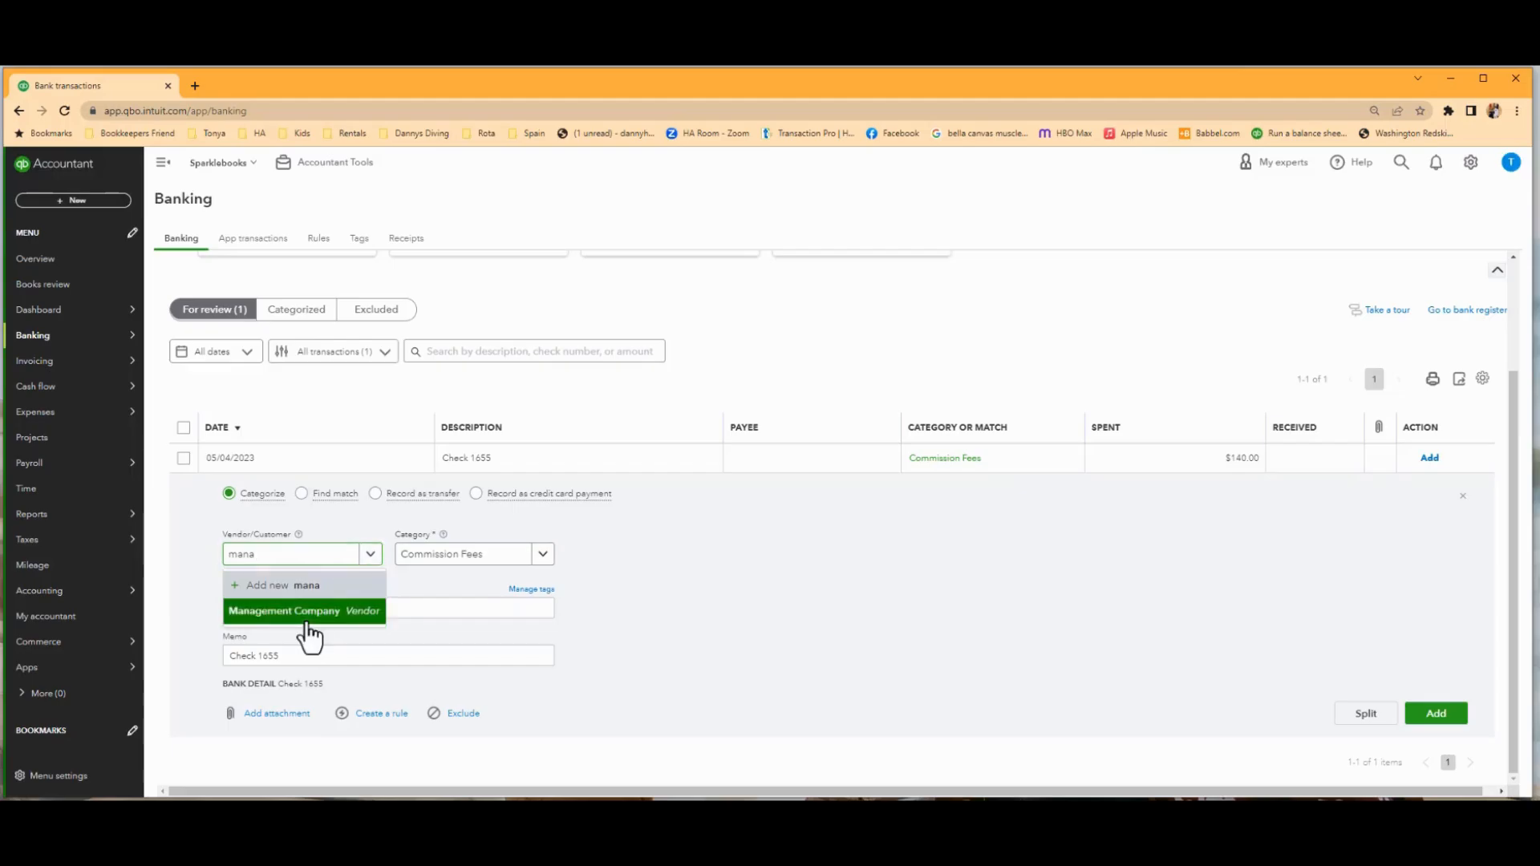
click(307, 626)
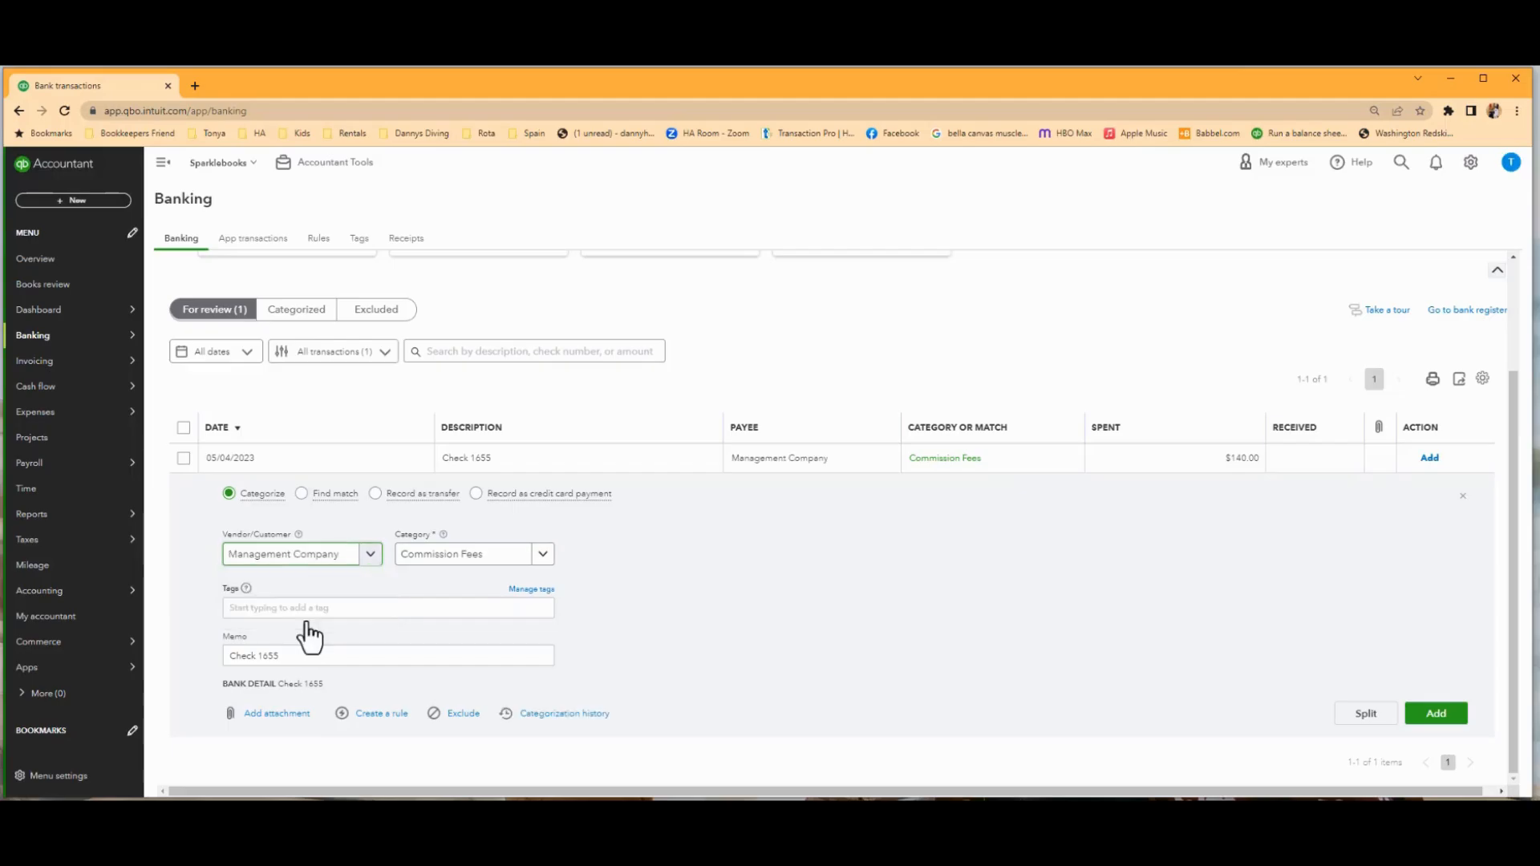
click(1442, 718)
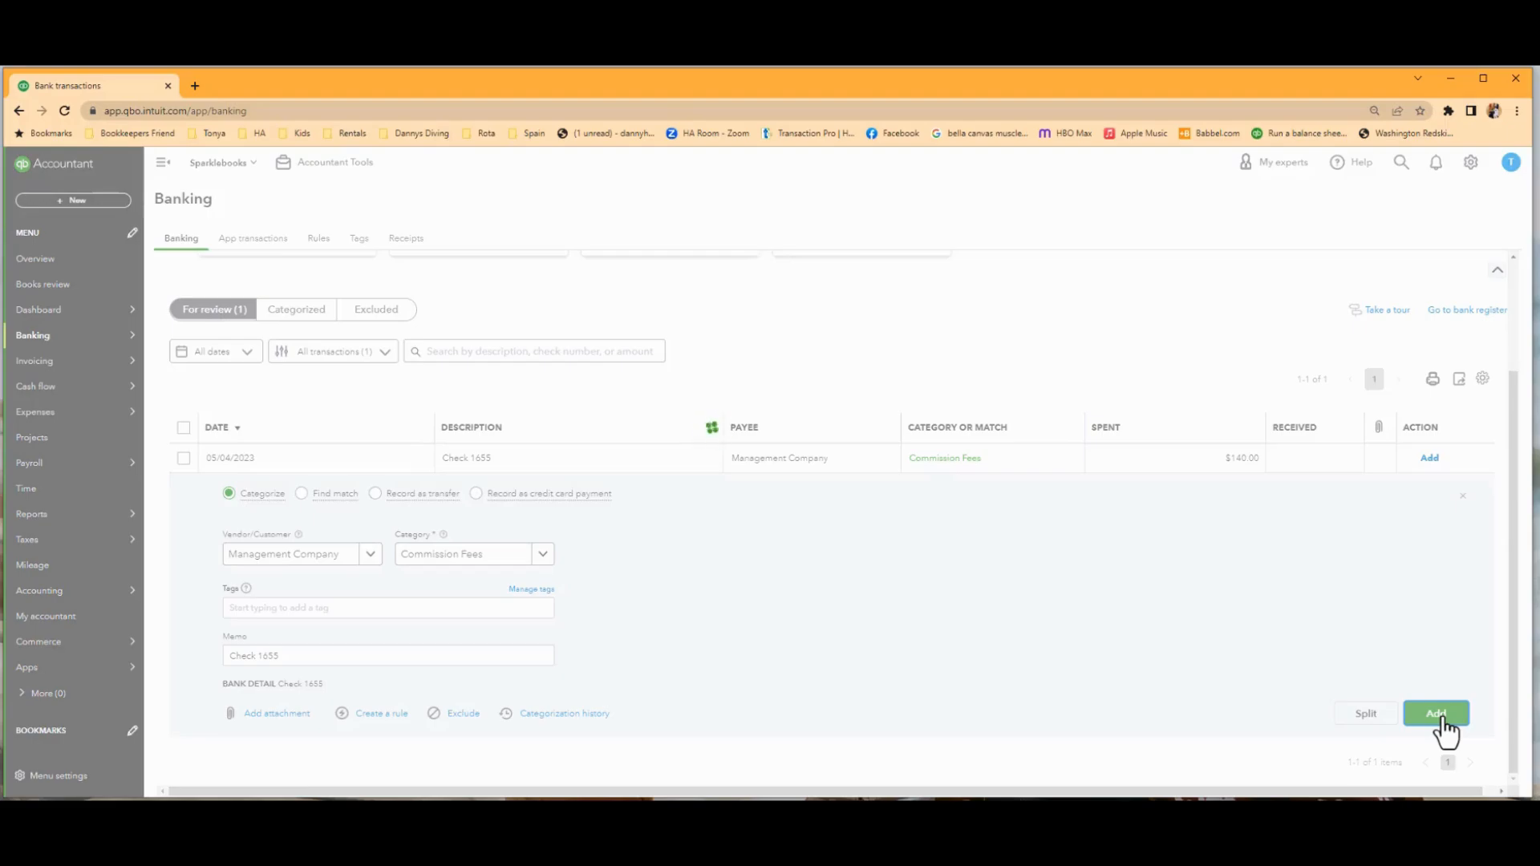